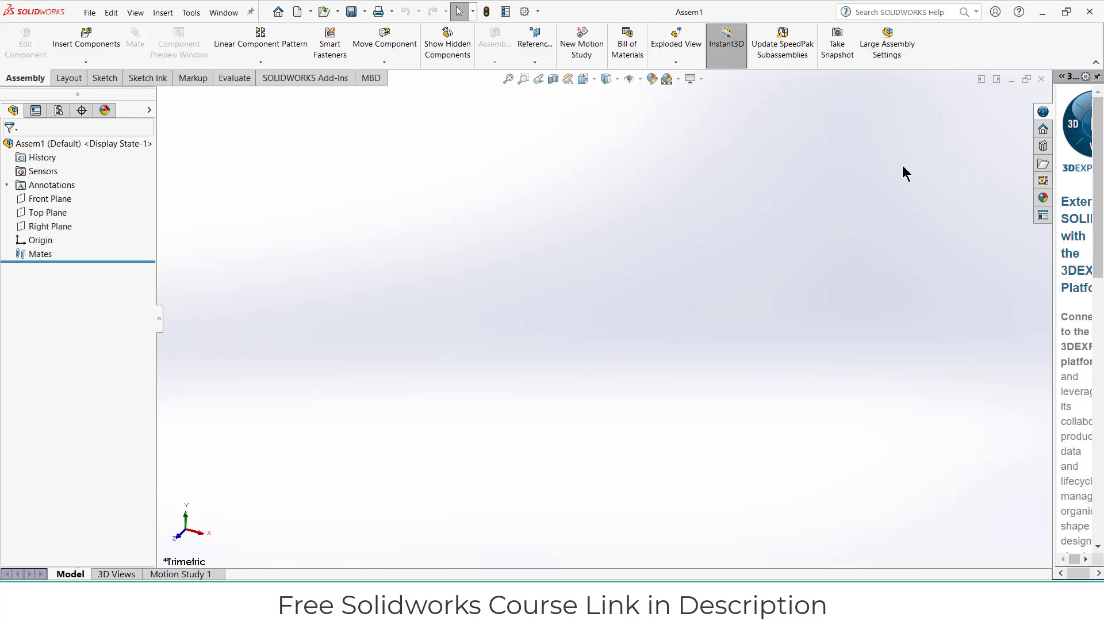
# Step: Insert a new part into Assem1 and sketch it on the Right Plane
pyautogui.click(92, 65)
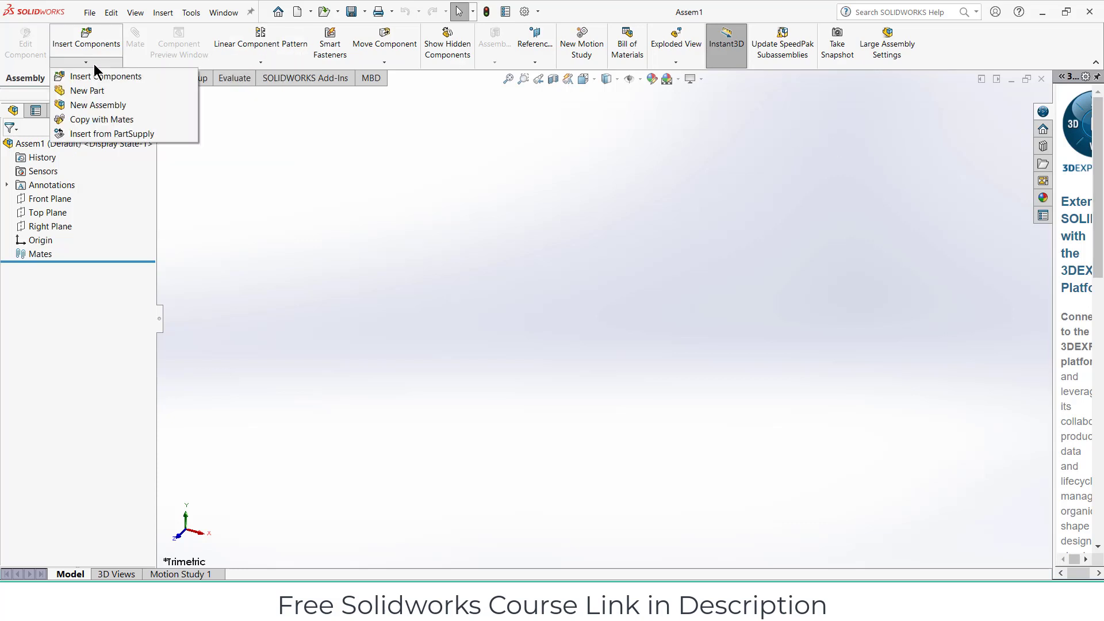
pyautogui.click(99, 95)
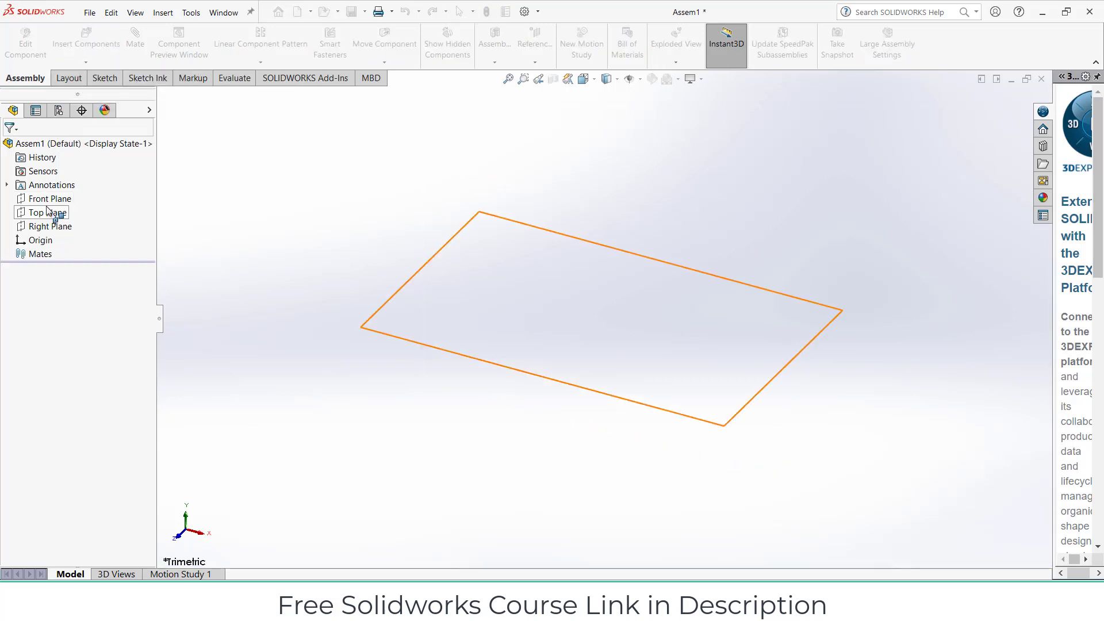
pyautogui.click(52, 227)
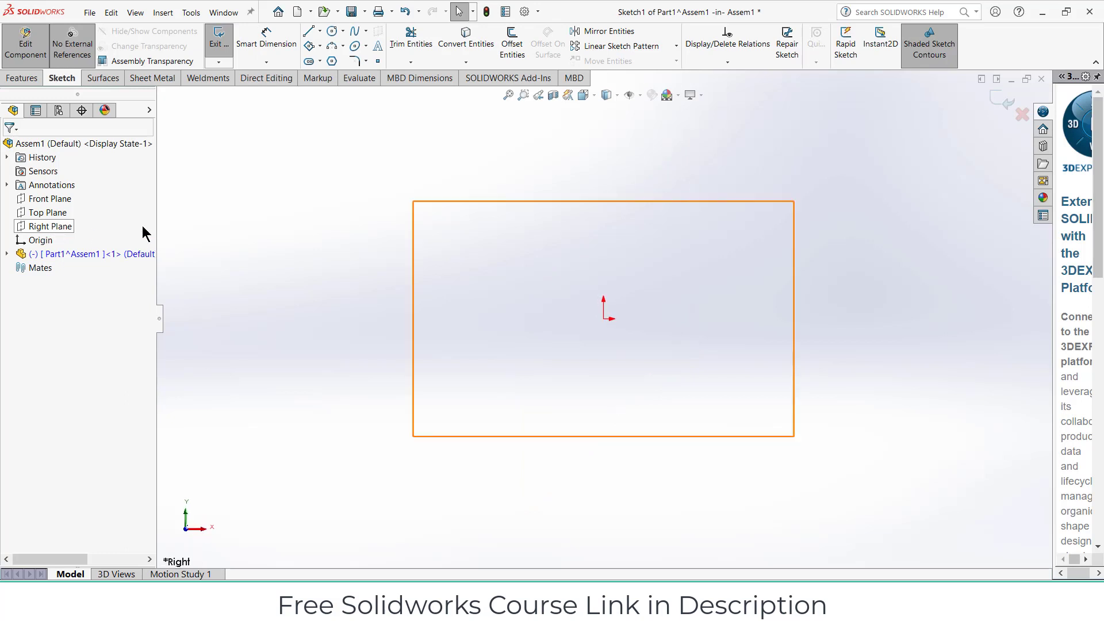
# Step: Draw a closed six-line stepped outline from the origin, tall with a notched top-right corner
pyautogui.click(308, 35)
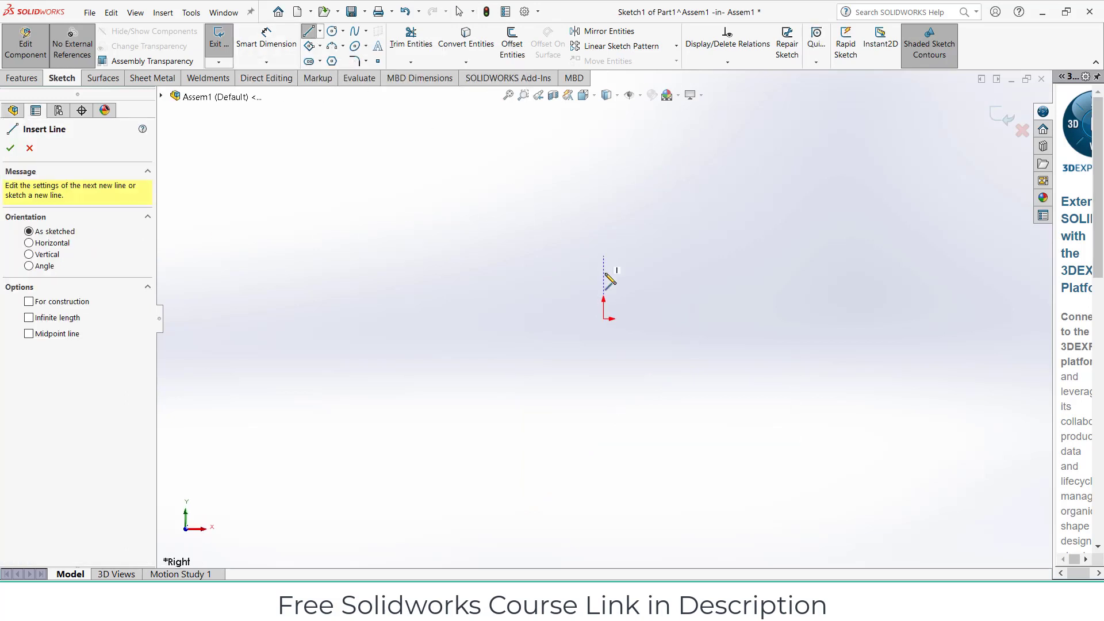
pyautogui.click(604, 319)
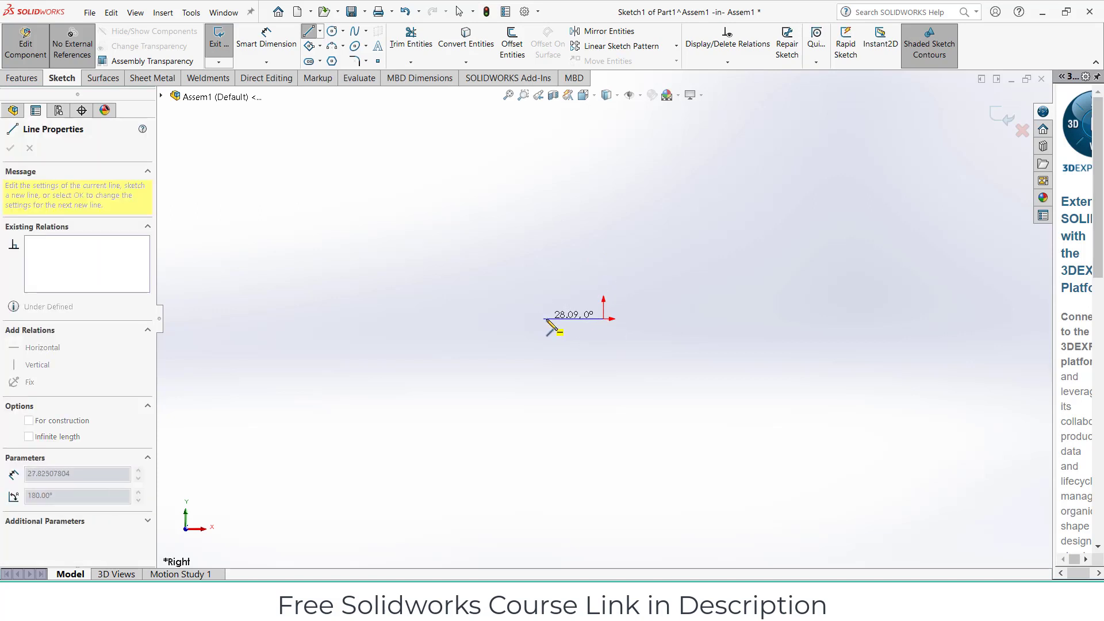
pyautogui.click(546, 319)
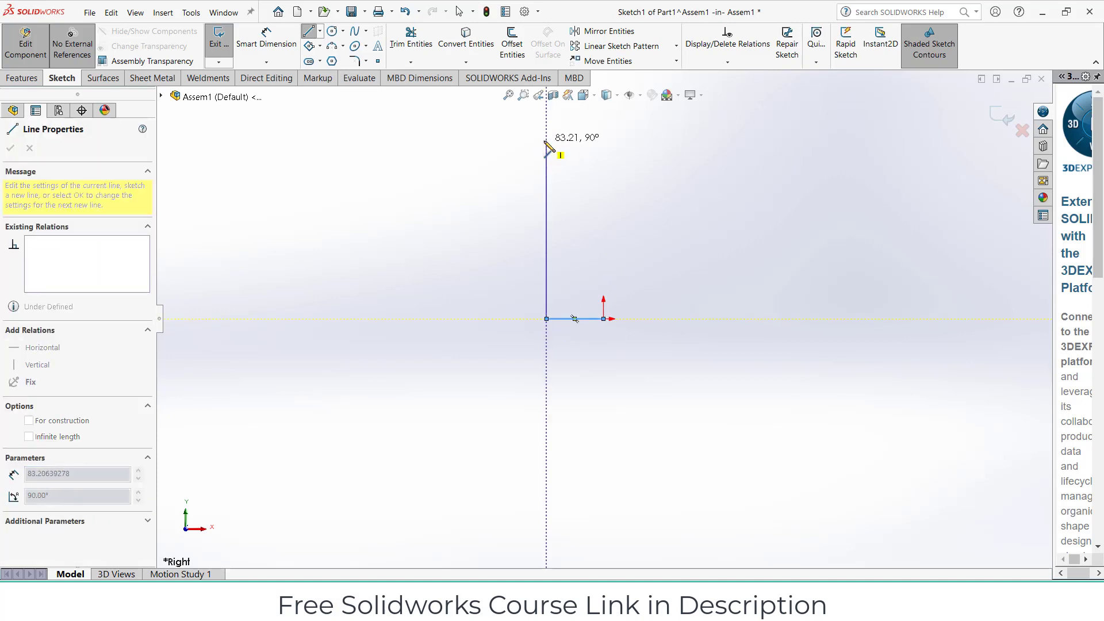
pyautogui.click(546, 139)
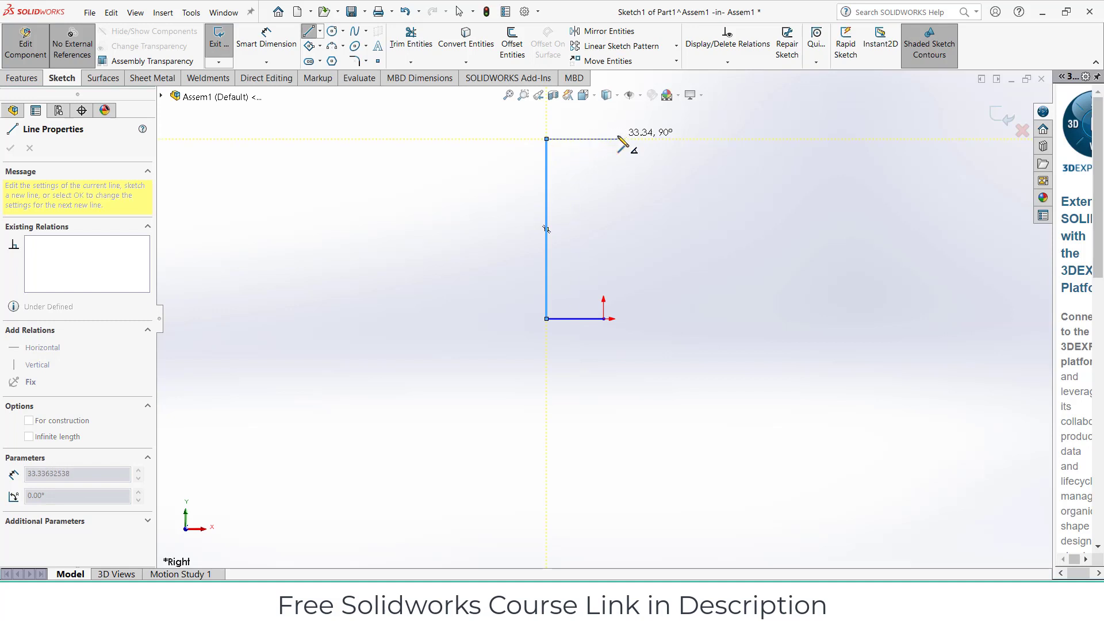
pyautogui.click(579, 139)
pyautogui.click(579, 161)
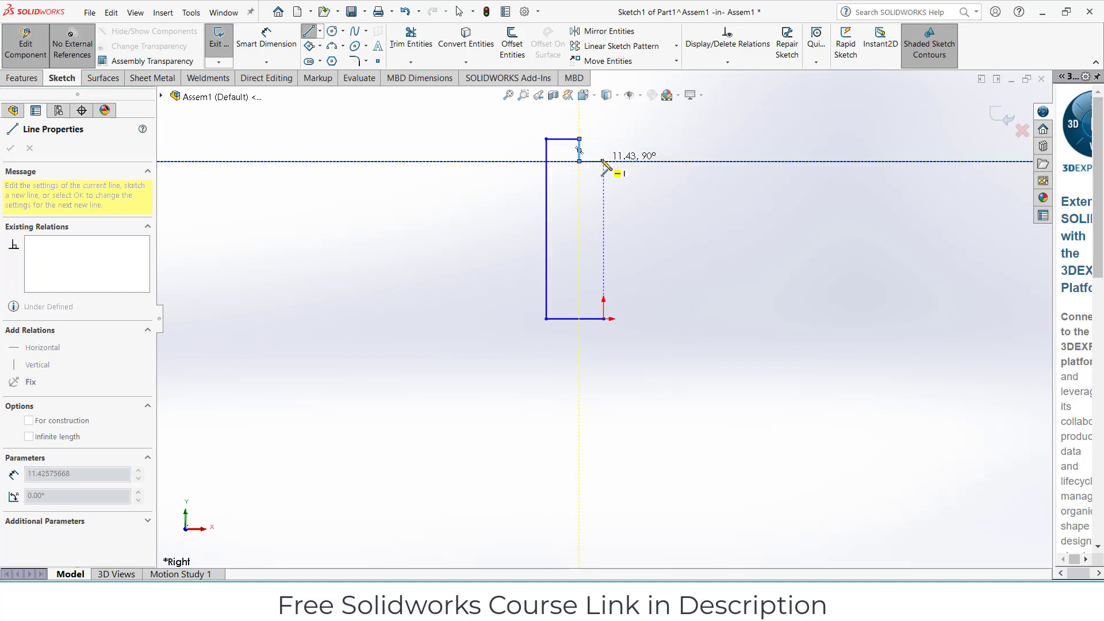
pyautogui.click(603, 161)
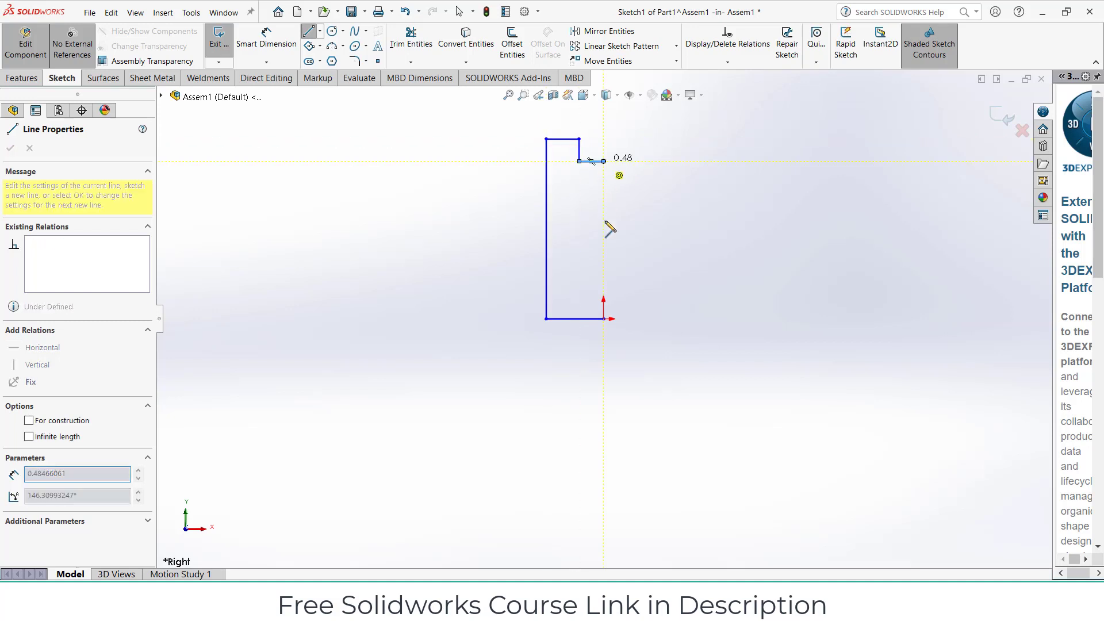
pyautogui.click(603, 318)
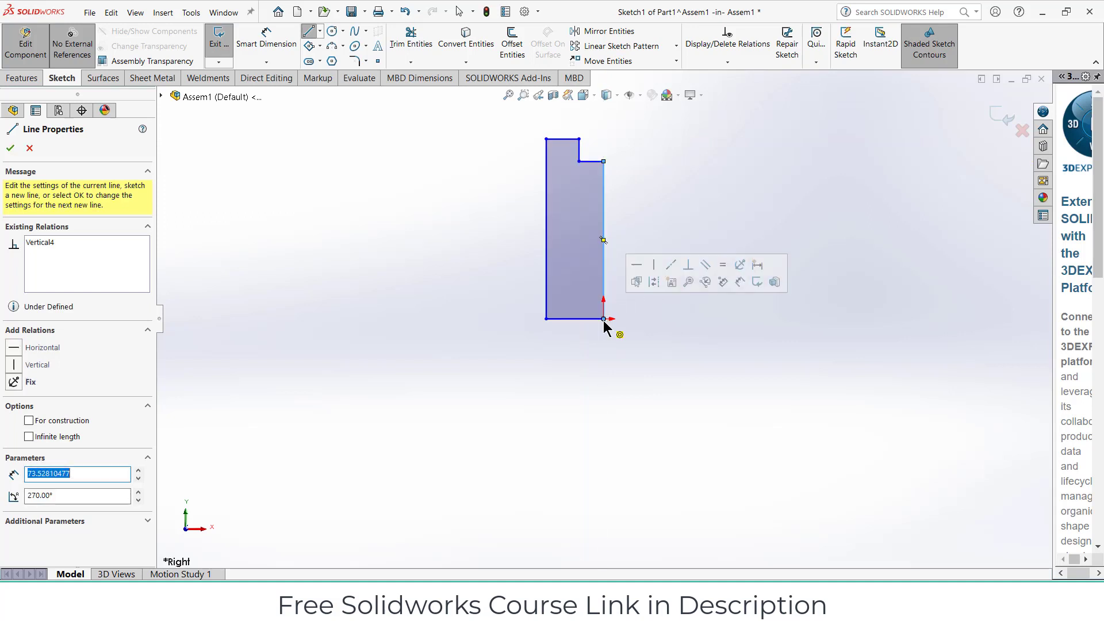
# Step: Dimension the step's ledge to 5 mm and the left side to 40 mm tall
pyautogui.click(266, 39)
pyautogui.scroll(-4, 567, 120)
pyautogui.click(621, 260)
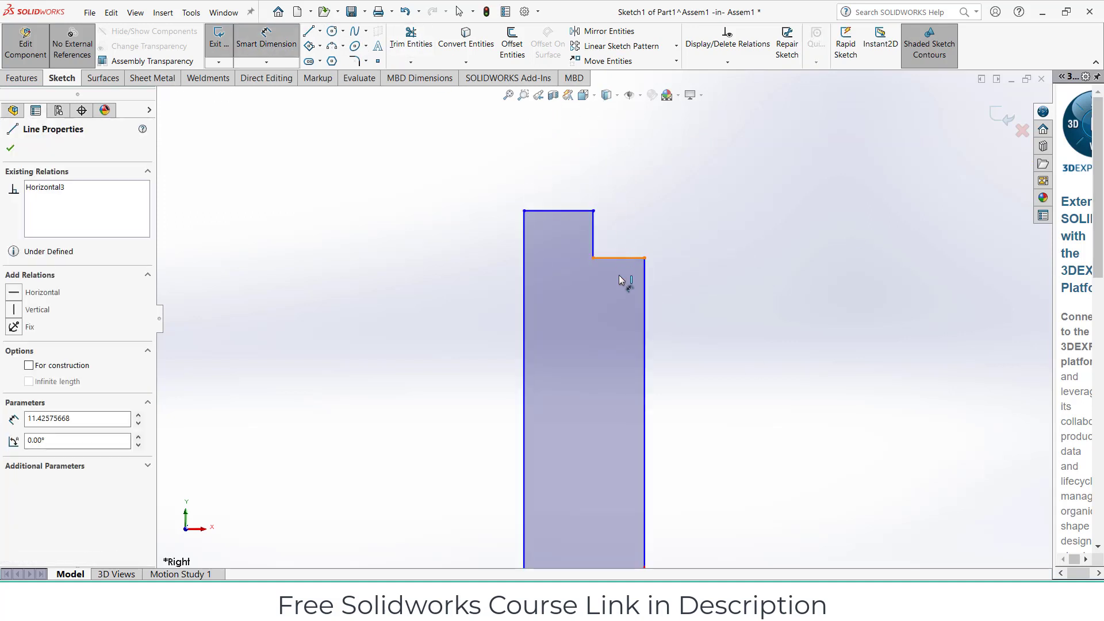
pyautogui.click(618, 304)
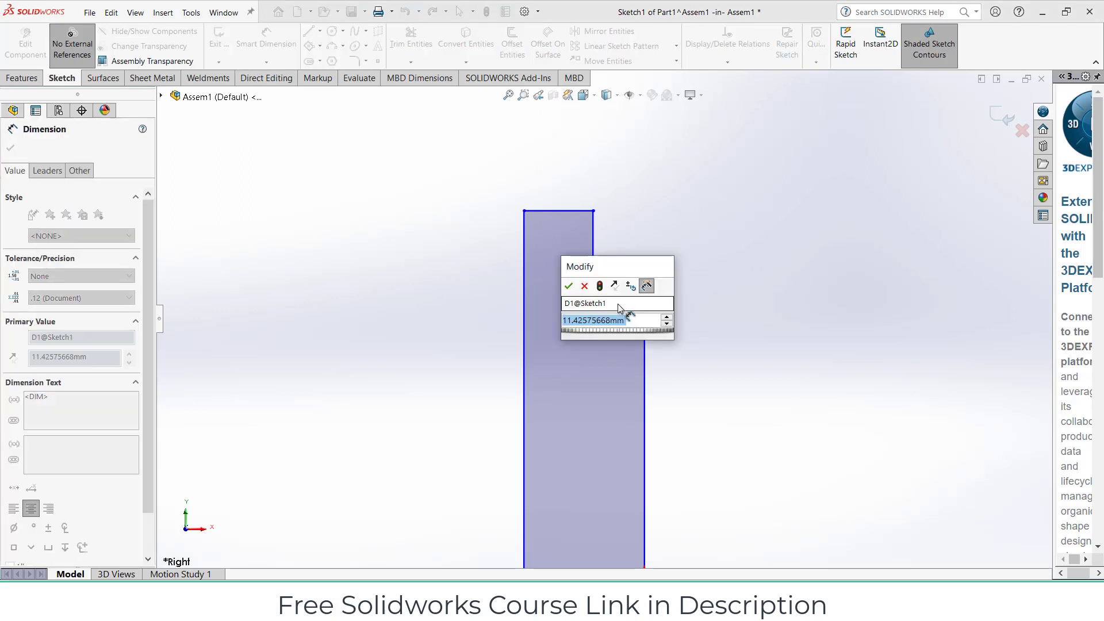
pyautogui.write('5')
pyautogui.press('Return')
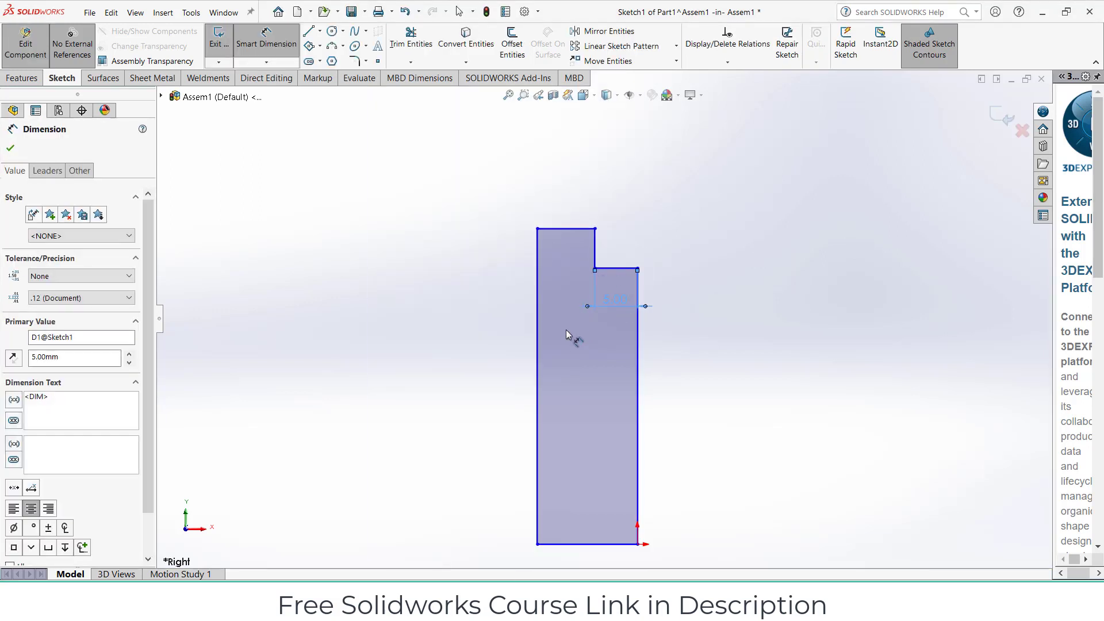
pyautogui.click(536, 298)
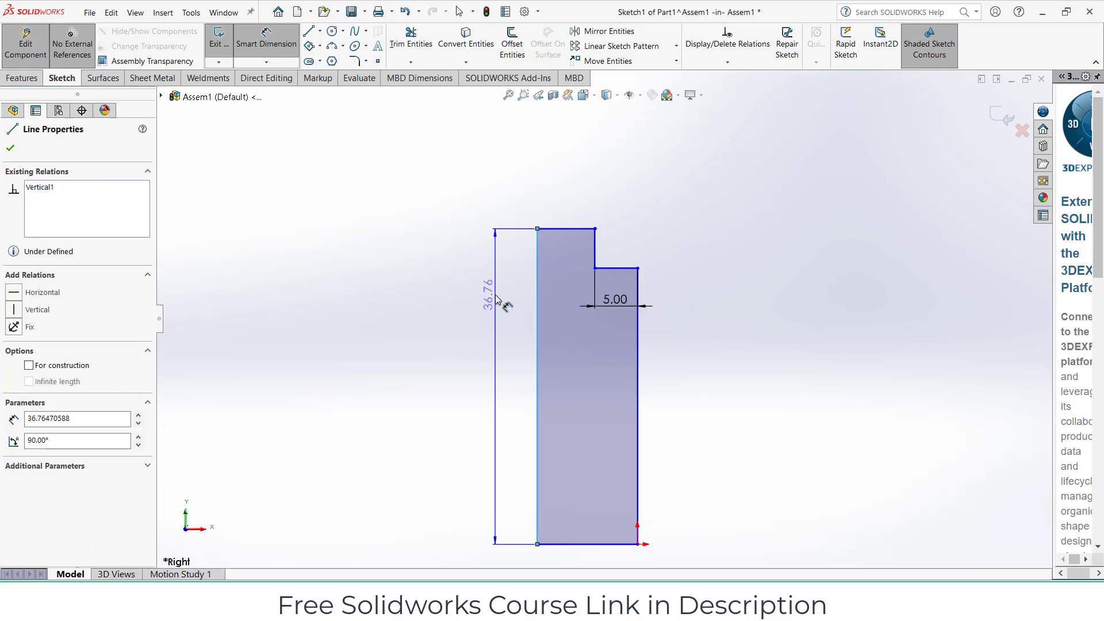
pyautogui.click(496, 297)
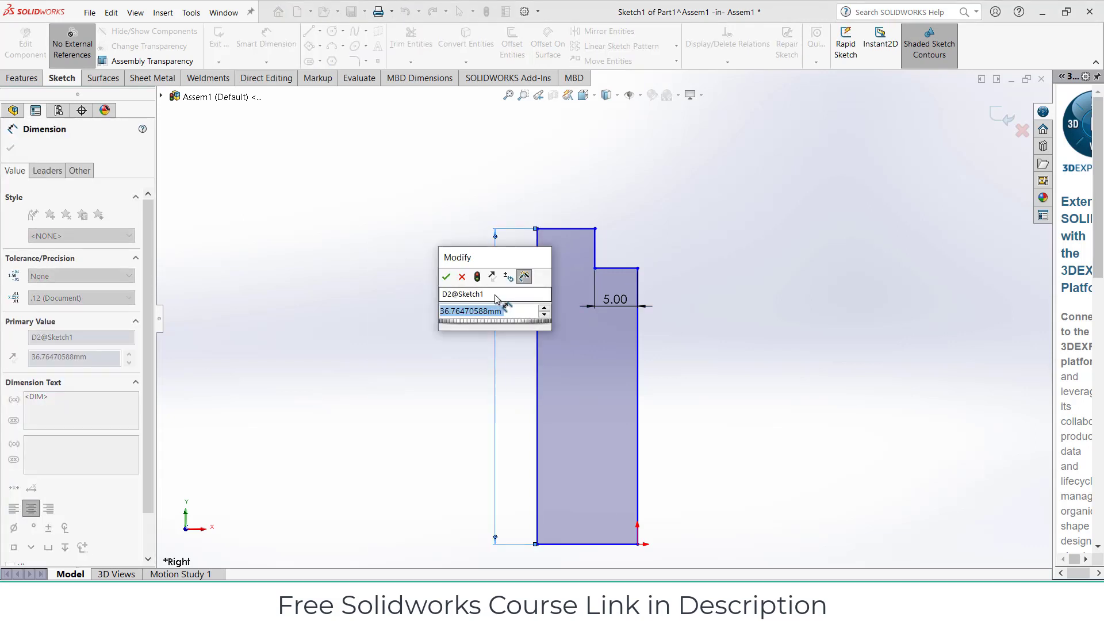
pyautogui.write('40')
pyautogui.press('Return')
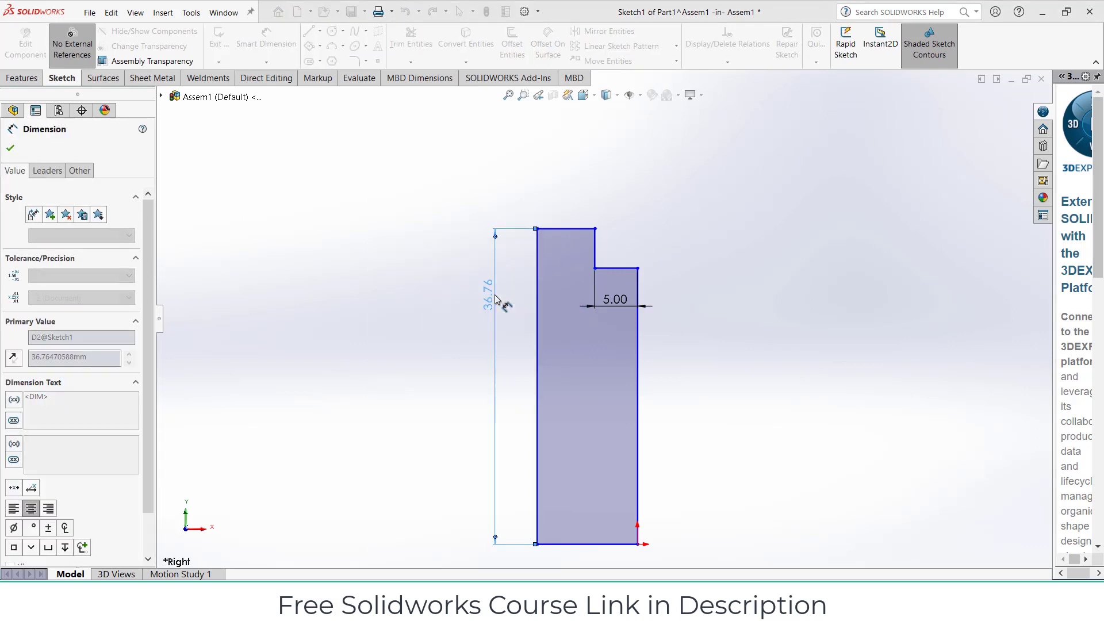
# Step: Set a 0 mm offset from the bottom edge to the origin and a 10 mm bottom width
pyautogui.scroll(2, 610, 281)
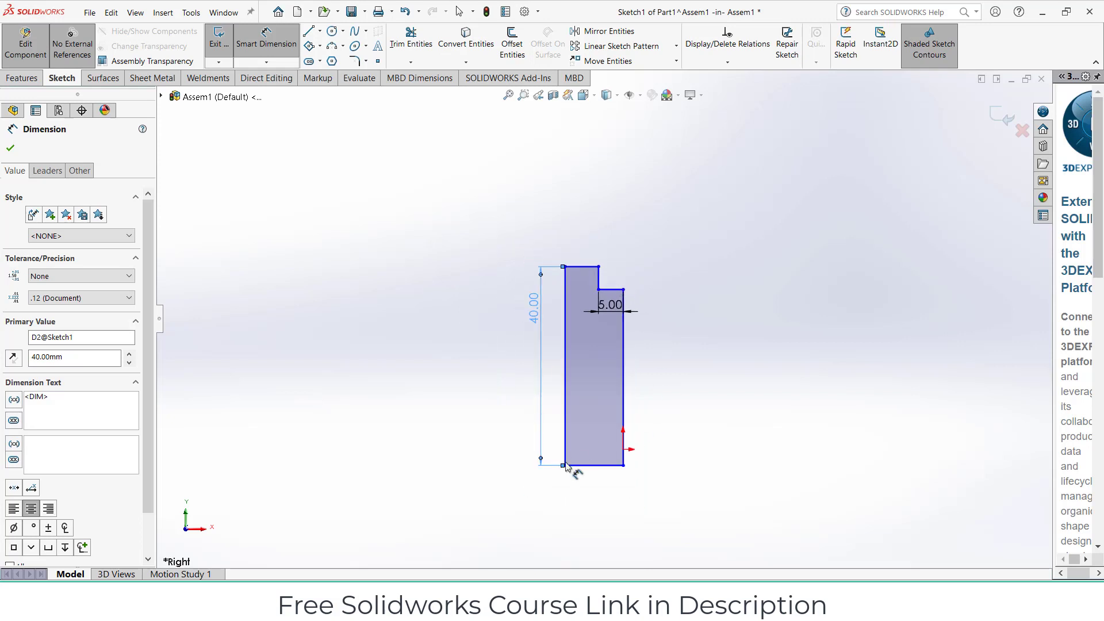
pyautogui.click(617, 468)
pyautogui.click(623, 449)
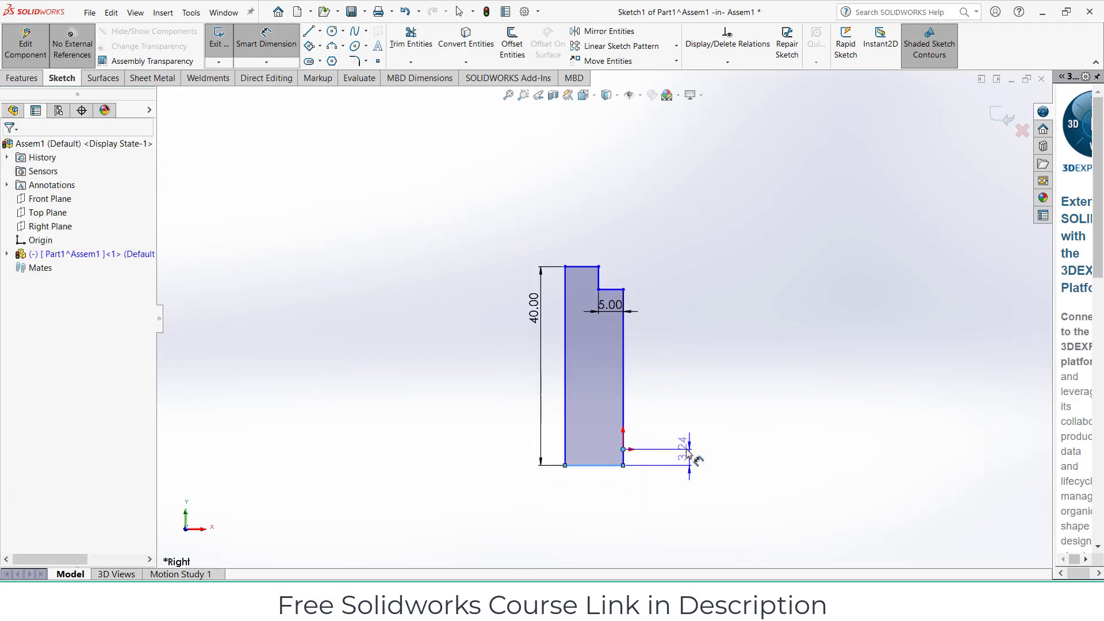
pyautogui.click(687, 452)
pyautogui.write('0')
pyautogui.press('Return')
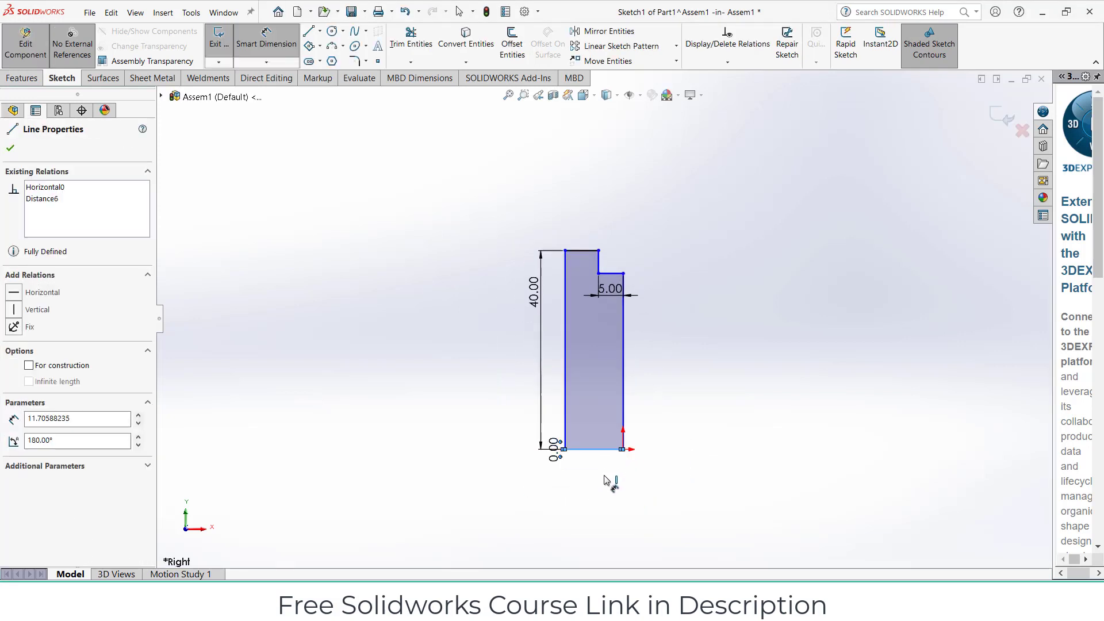
pyautogui.click(604, 484)
pyautogui.write('10')
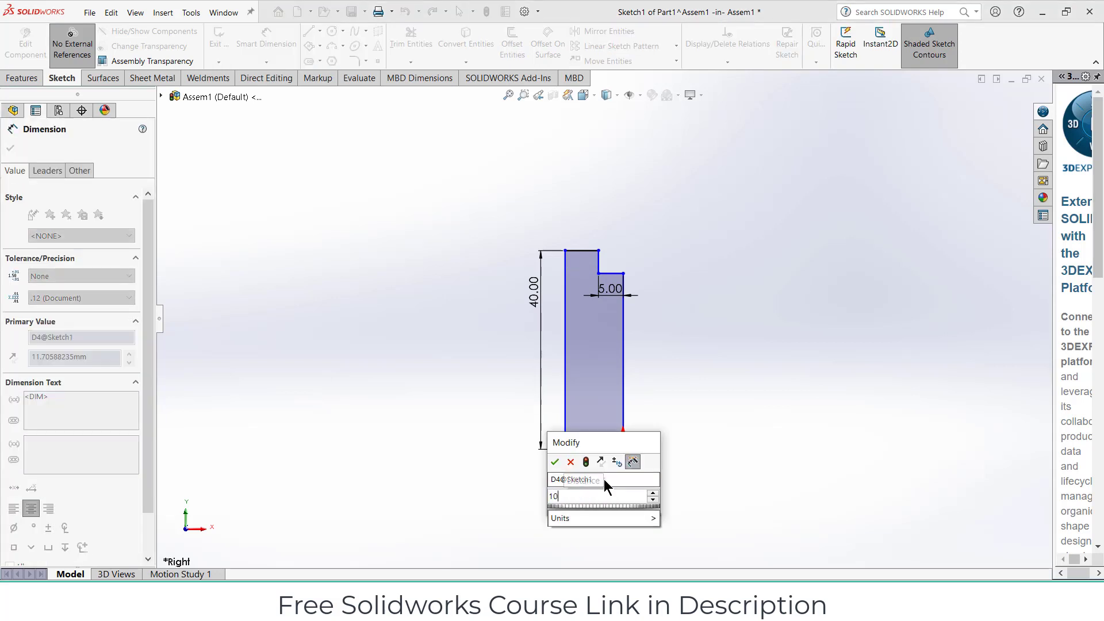
pyautogui.press('Return')
# Step: Dimension the top edge to 5 mm and the step depth to 5 mm
pyautogui.click(603, 238)
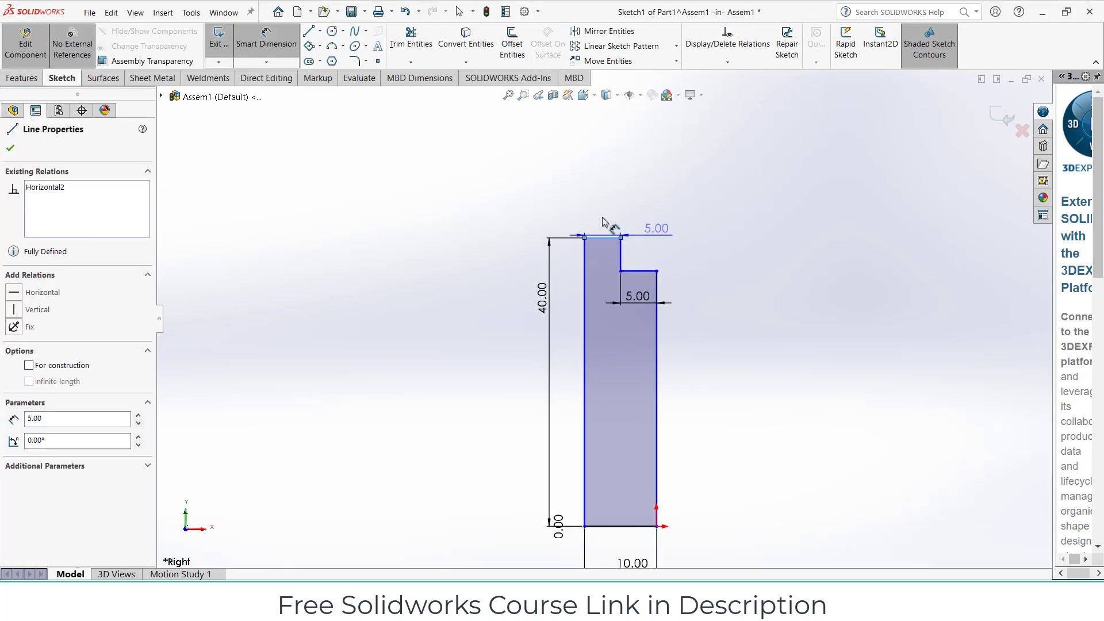
pyautogui.click(602, 211)
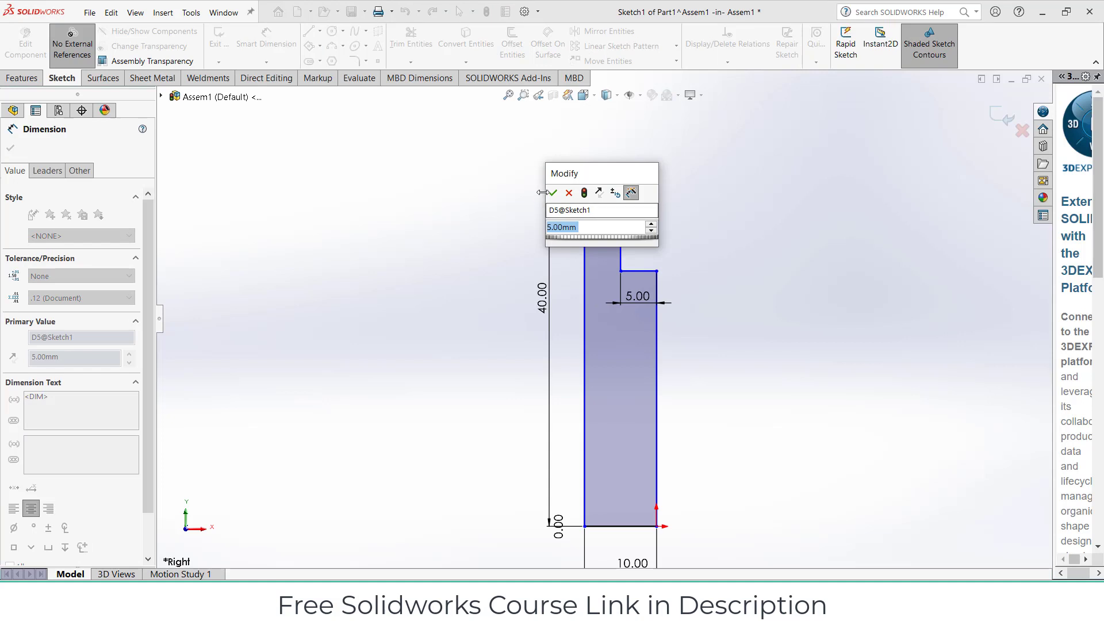
pyautogui.click(552, 192)
pyautogui.click(621, 256)
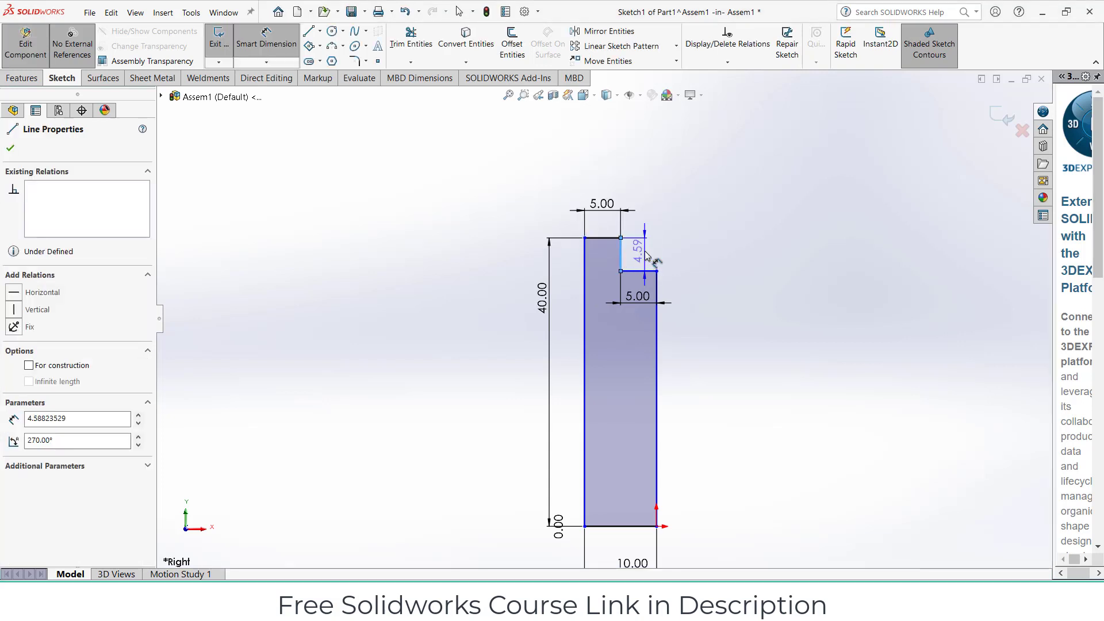
pyautogui.click(645, 255)
pyautogui.write('5.00mm')
pyautogui.press('Return')
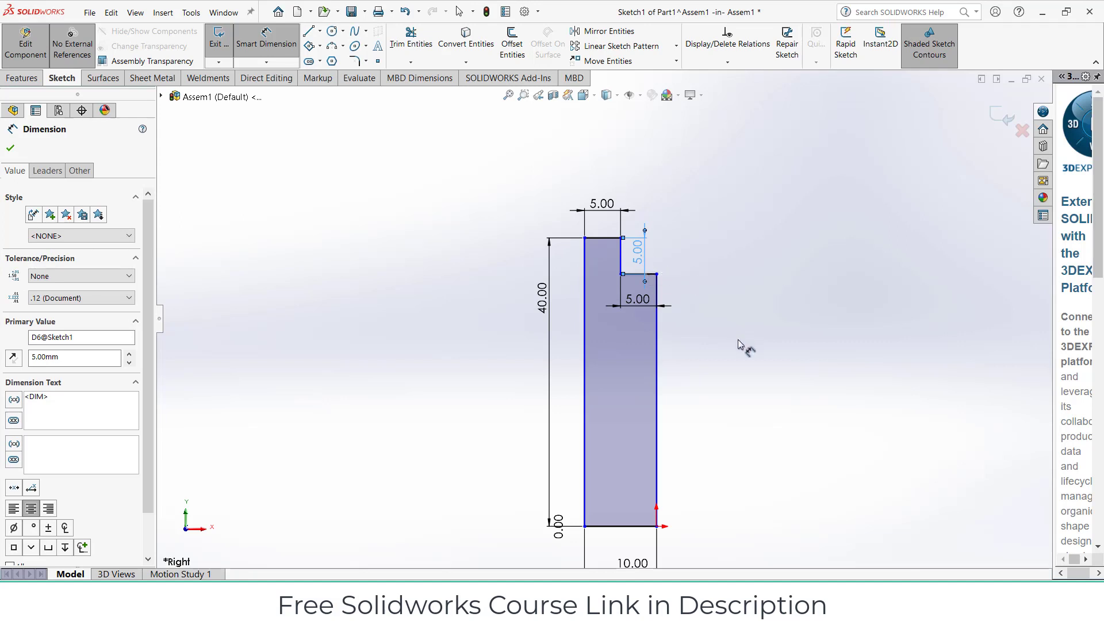
pyautogui.click(753, 366)
pyautogui.hotkey('ctrl', 'Up')
pyautogui.hotkey('ctrl', 'Left')
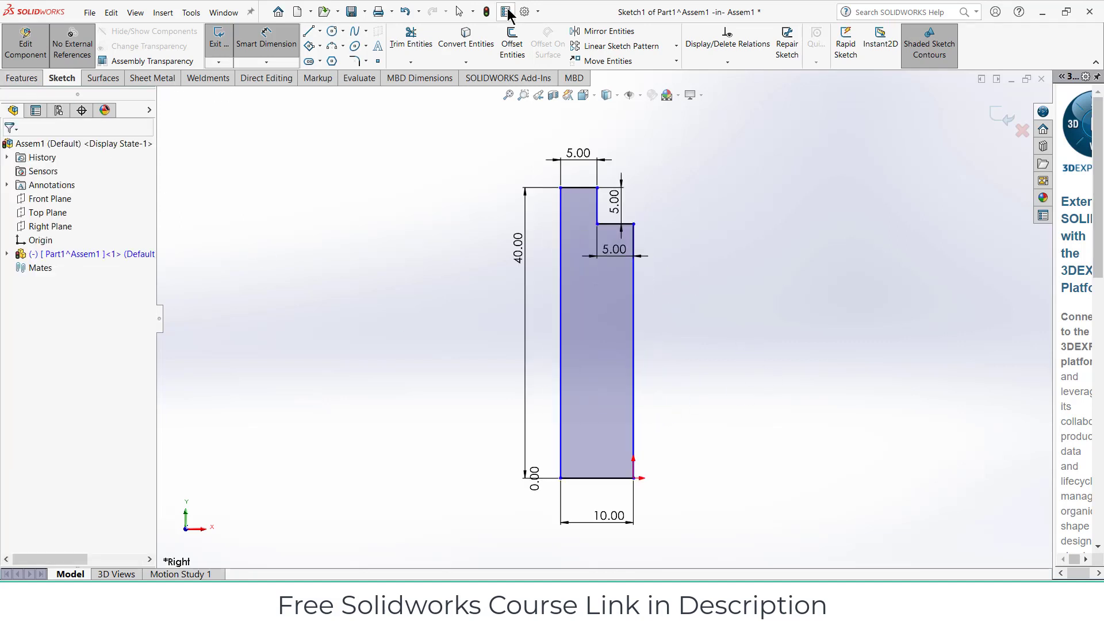
# Step: Turn the right vertical line into construction geometry to serve as the centerline
pyautogui.click(269, 46)
pyautogui.click(634, 294)
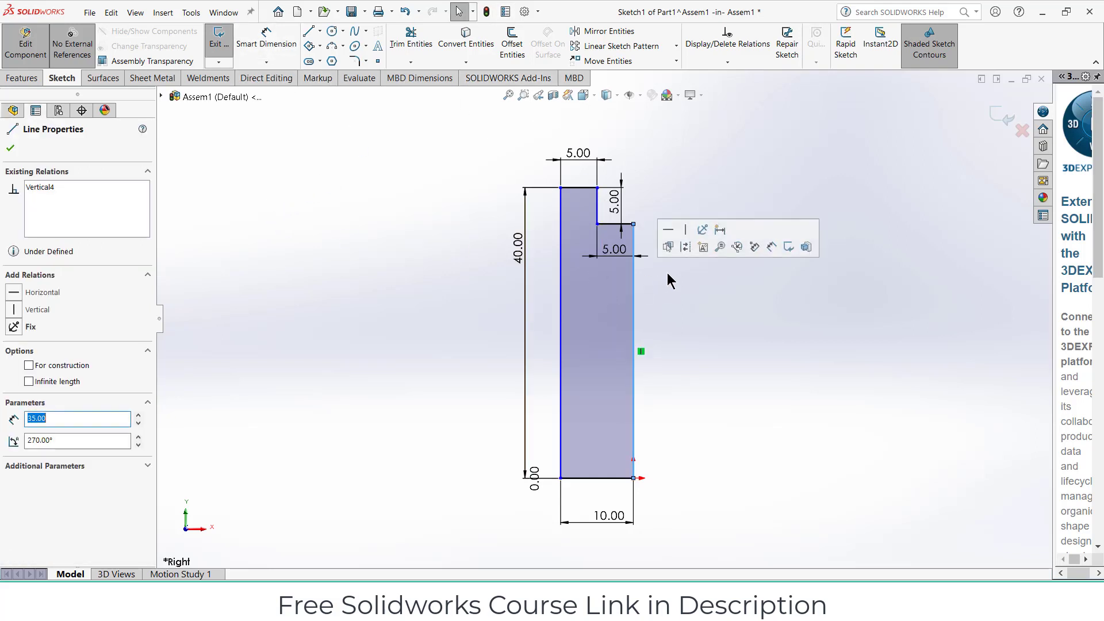
pyautogui.click(685, 247)
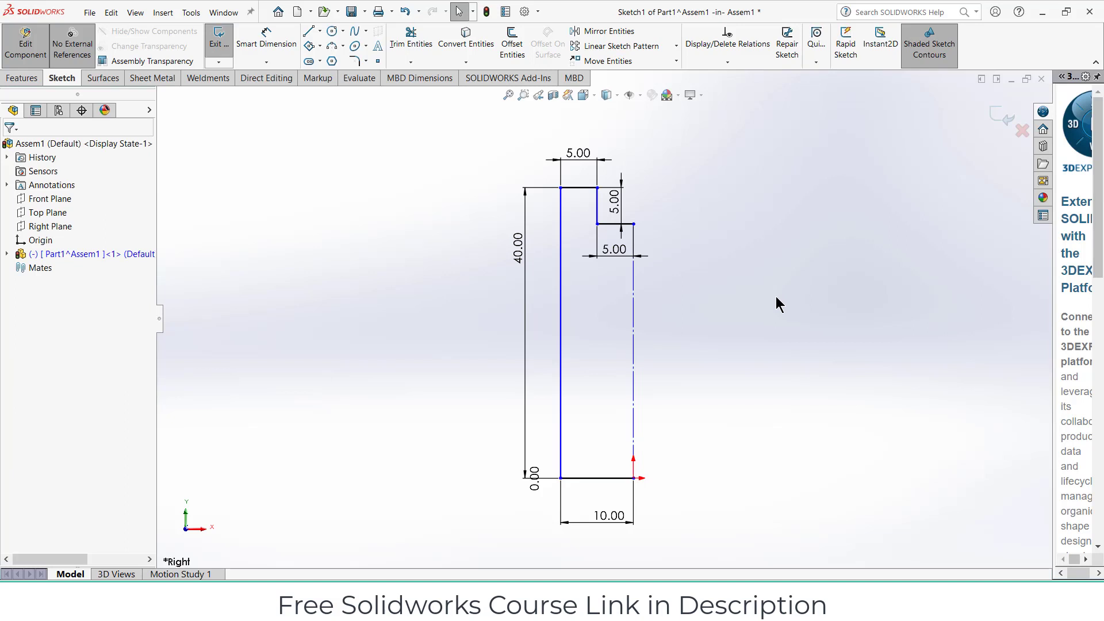
# Step: Mirror the top, step, ledge, left and bottom lines about the vertical centerline
pyautogui.click(575, 31)
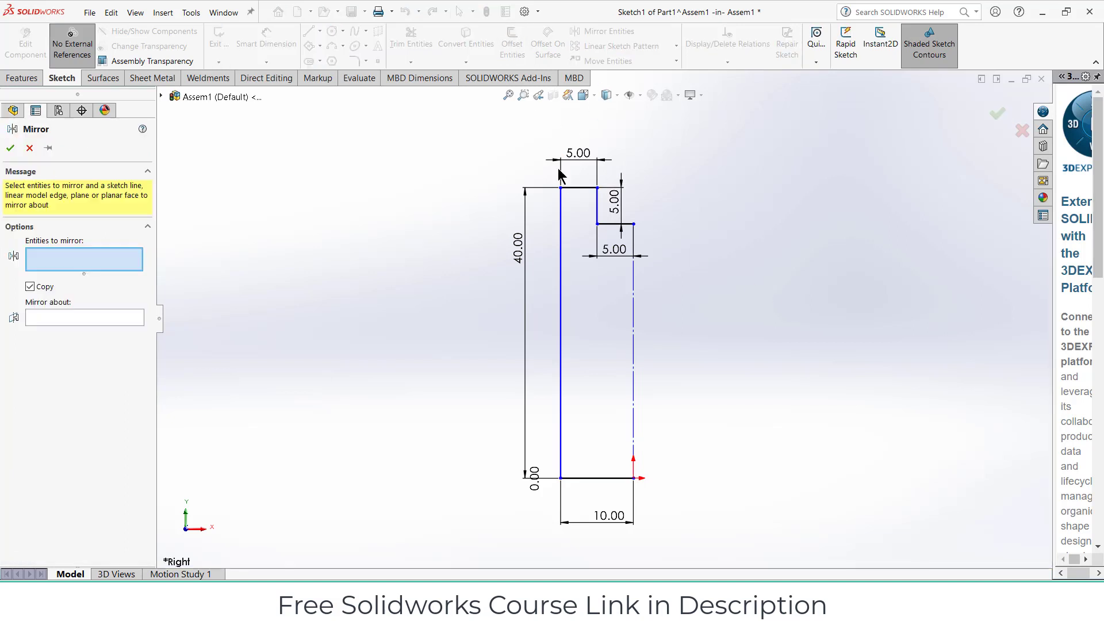
pyautogui.click(573, 188)
pyautogui.click(599, 207)
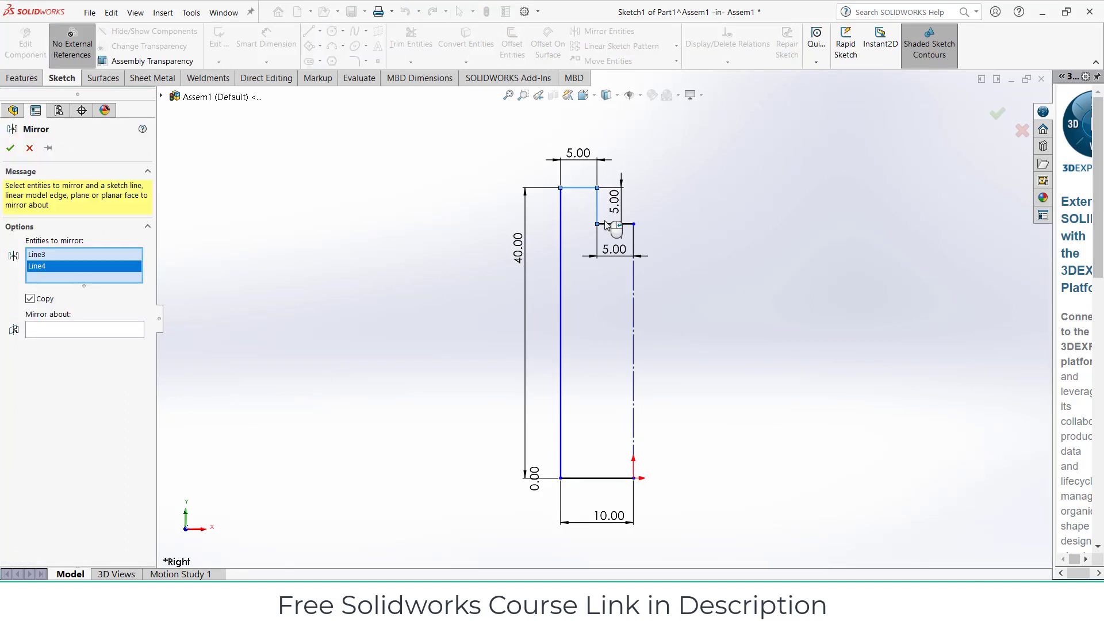
pyautogui.click(615, 224)
pyautogui.click(561, 236)
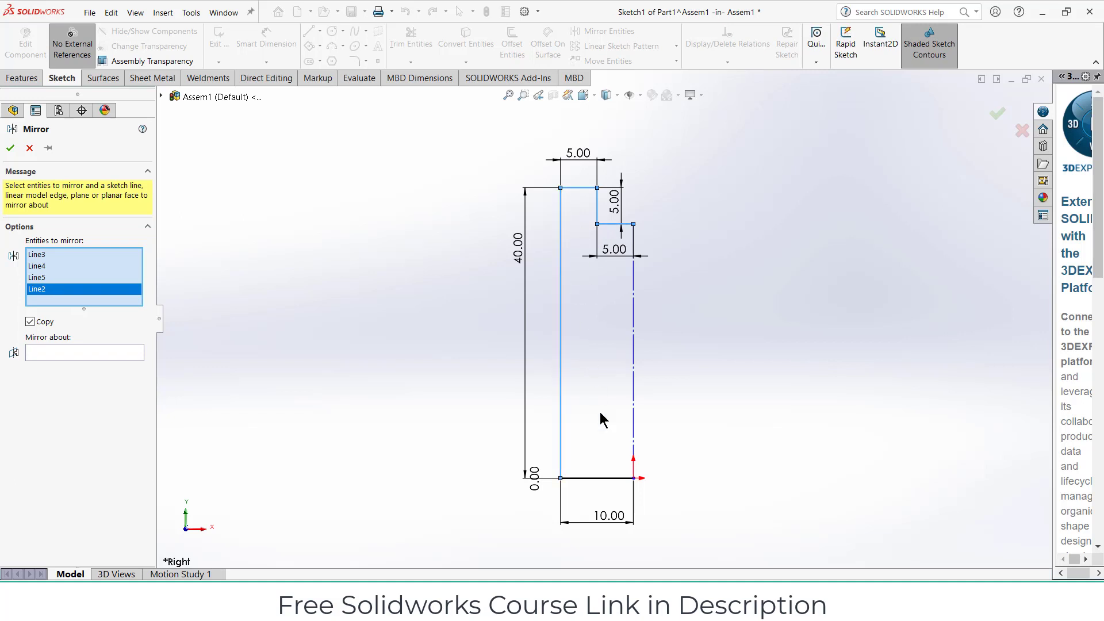
pyautogui.click(598, 478)
pyautogui.click(98, 368)
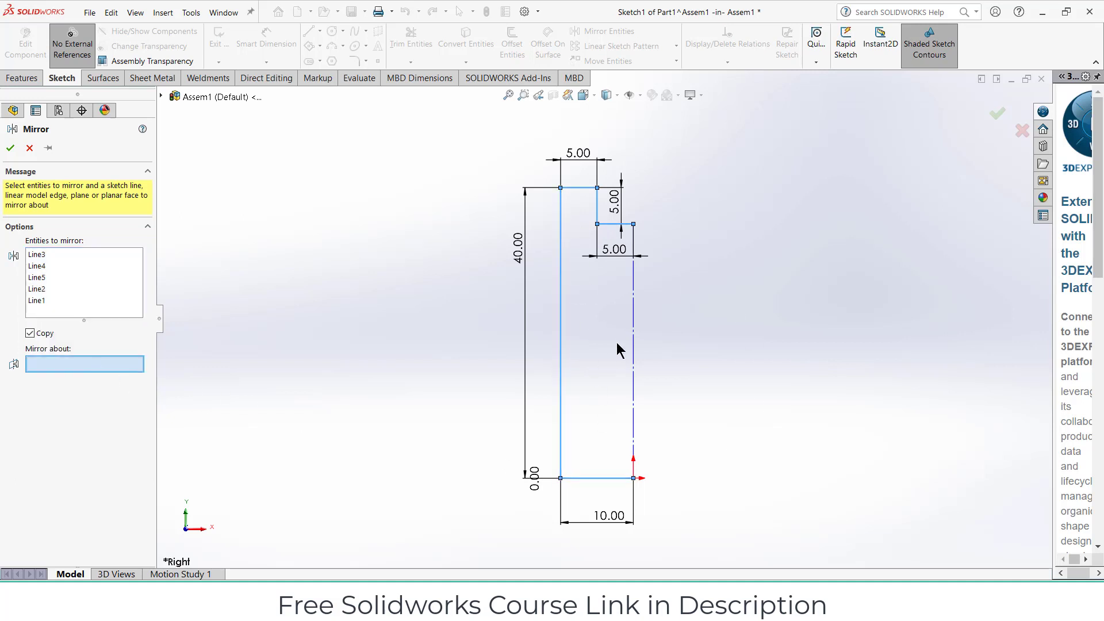
pyautogui.click(633, 355)
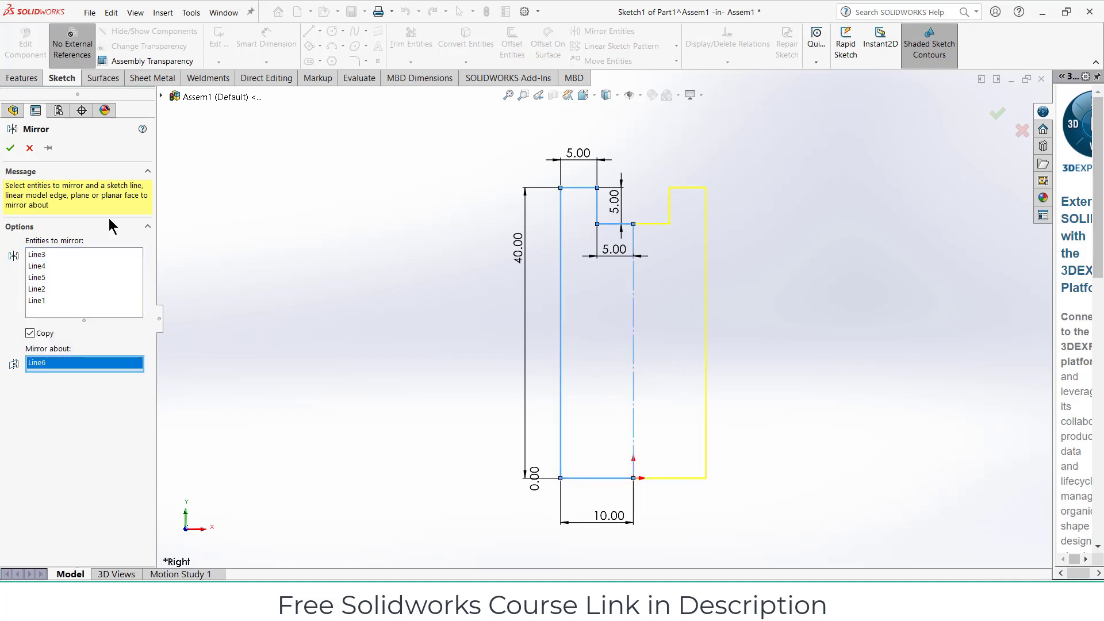
pyautogui.click(11, 149)
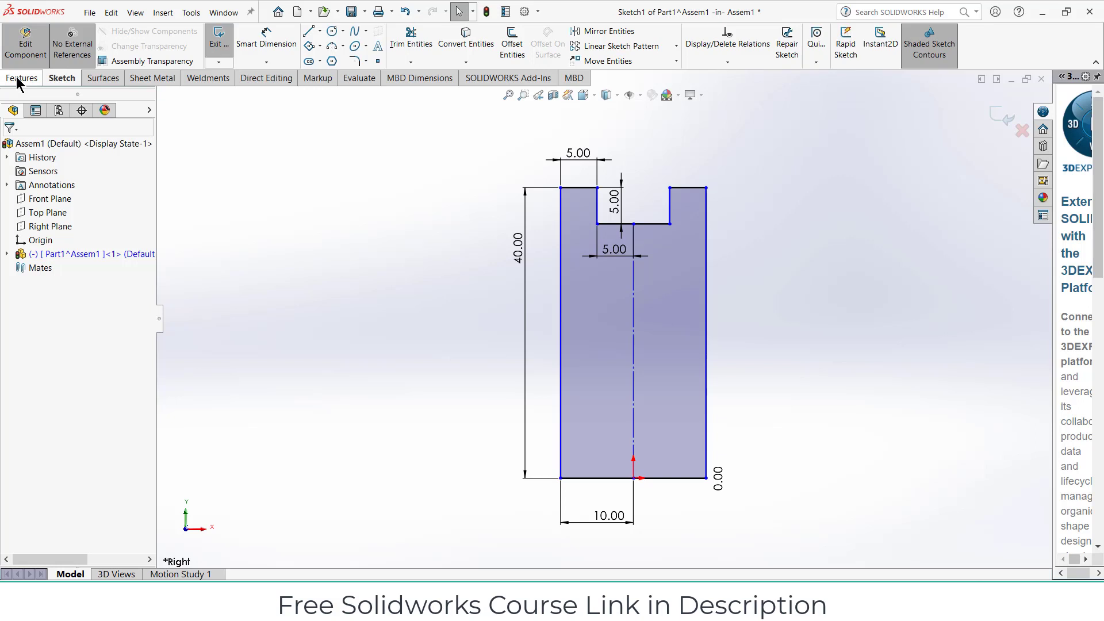
# Step: Change the notch's lower 5.00 dimension to 2.5 mm from the centerline
pyautogui.doubleClick(614, 249)
pyautogui.write('2.5')
pyautogui.press('Return')
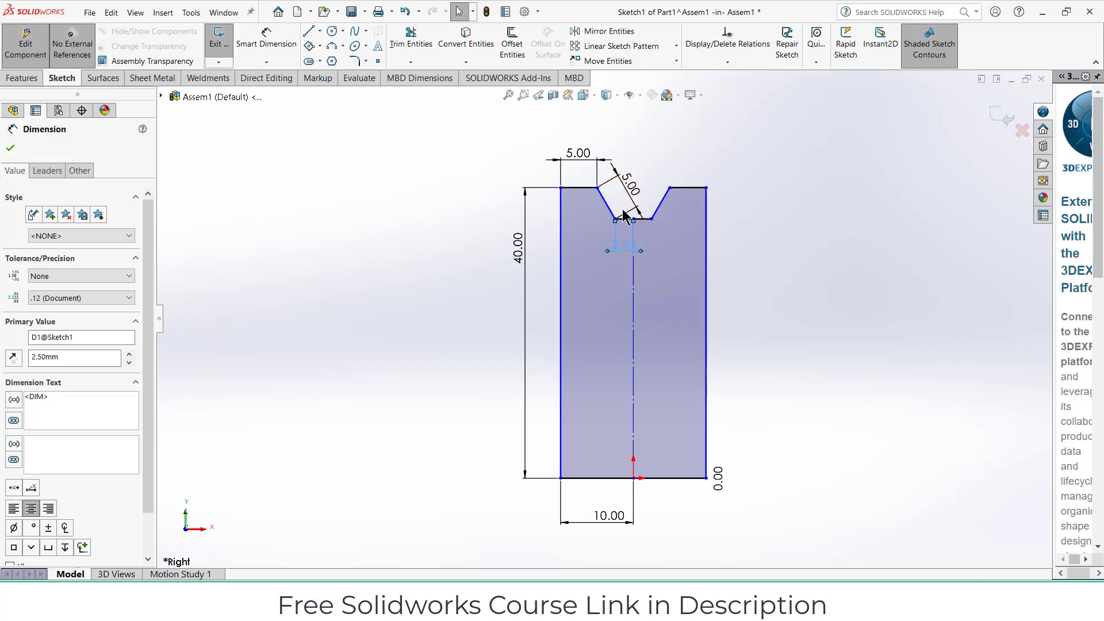
pyautogui.click(623, 213)
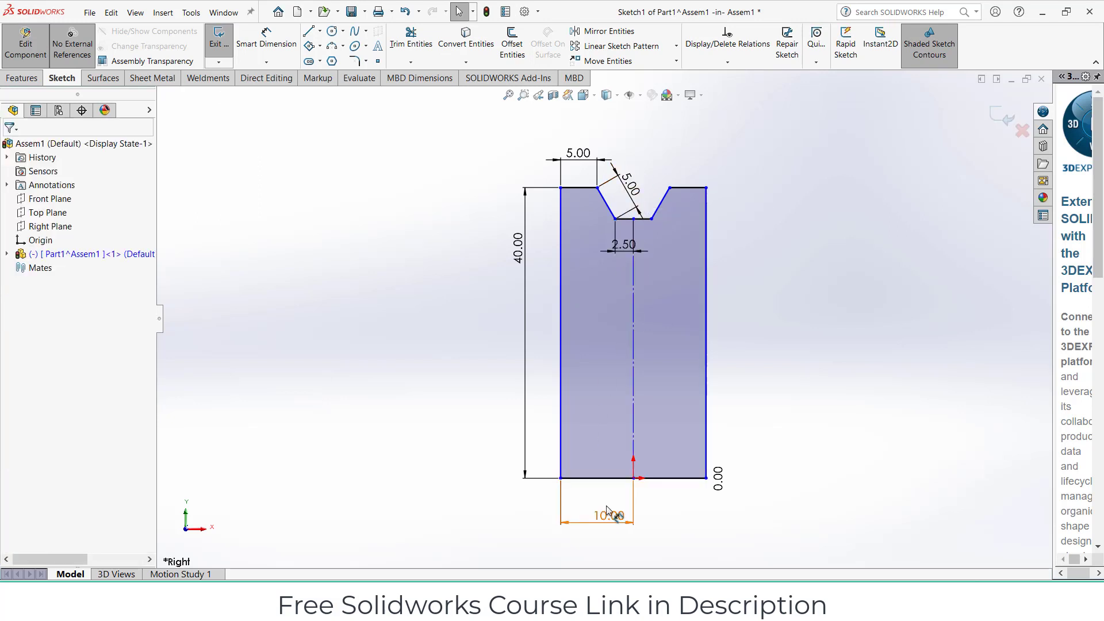
# Step: Delete the top 5.00 dimension and make the slanted notch wall vertical
pyautogui.click(578, 154)
pyautogui.press('Delete')
pyautogui.click(604, 201)
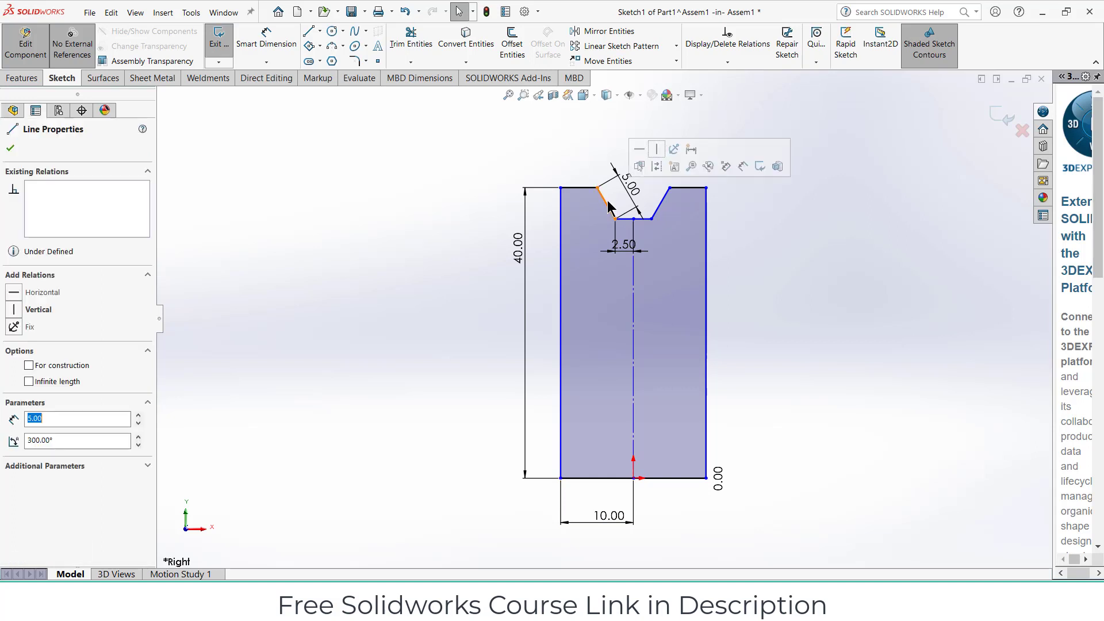
pyautogui.click(658, 151)
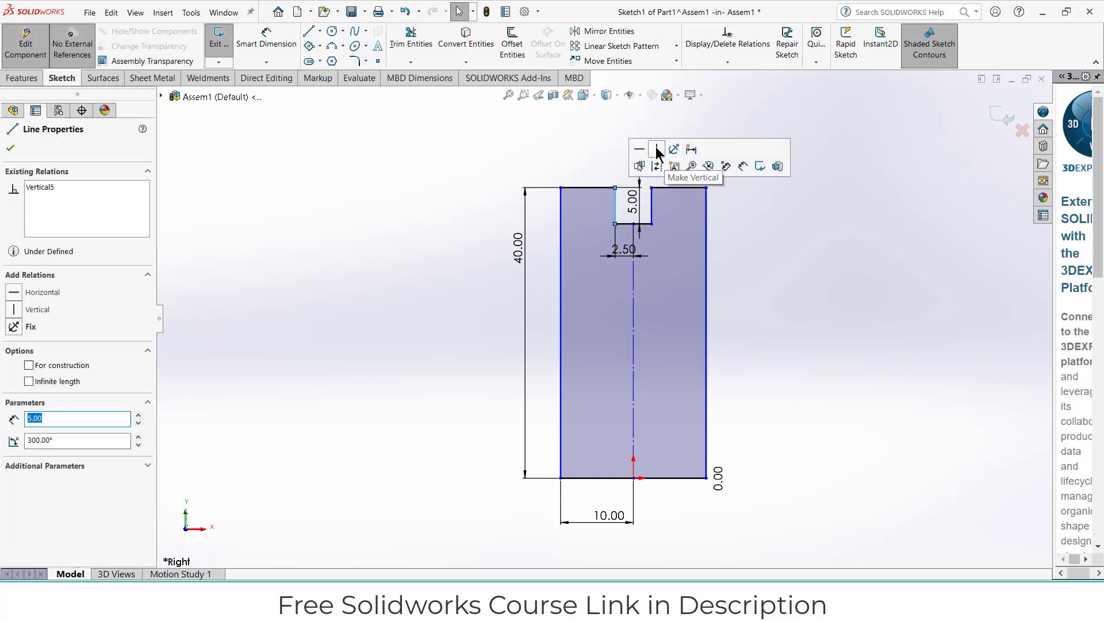
pyautogui.click(805, 264)
pyautogui.scroll(-2, 661, 216)
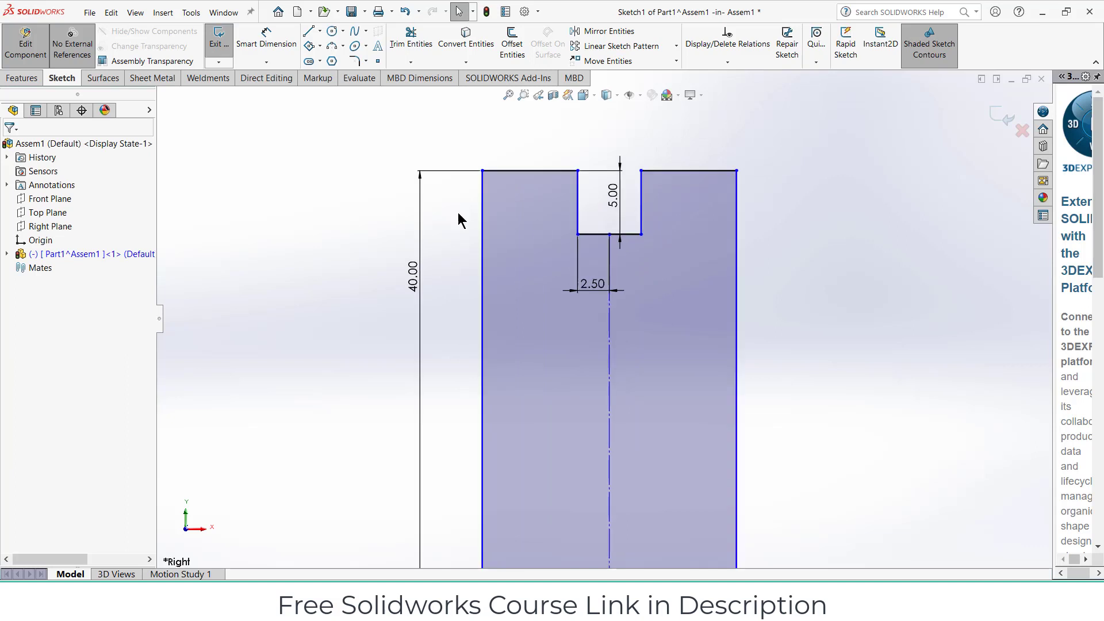
pyautogui.scroll(1, 696, 209)
pyautogui.scroll(-2, 584, 236)
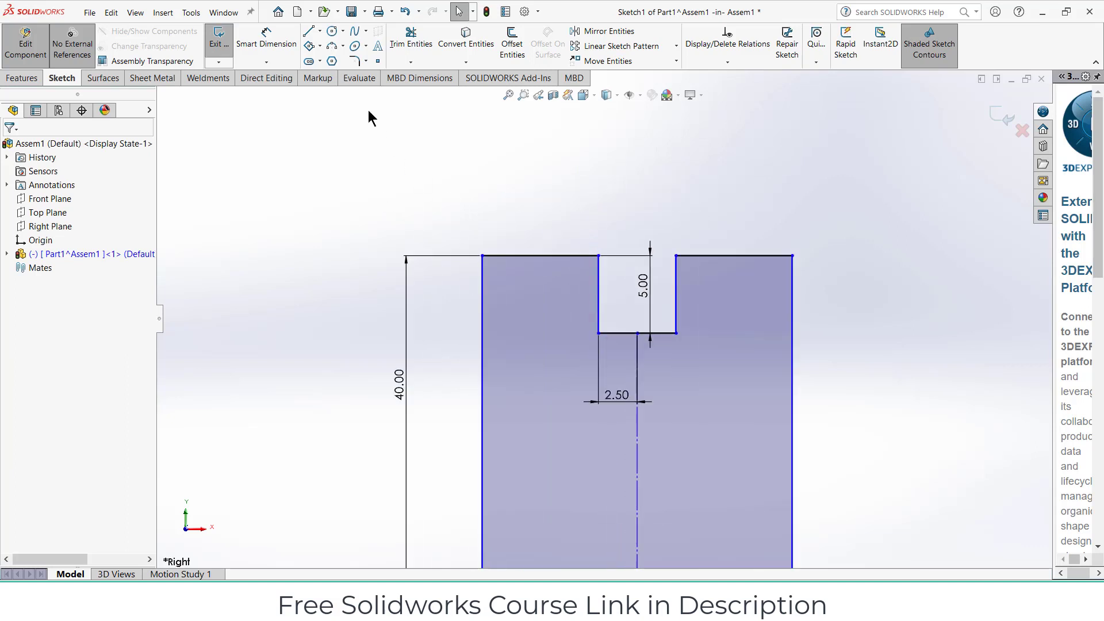
pyautogui.click(355, 60)
pyautogui.scroll(-2, 672, 344)
pyautogui.click(568, 313)
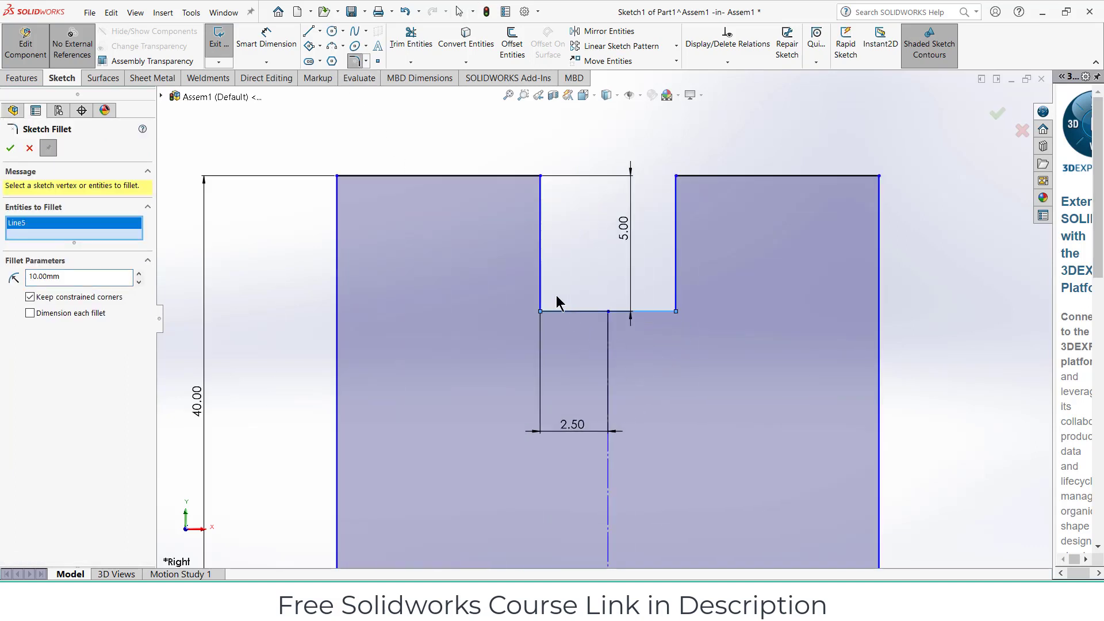
pyautogui.click(57, 277)
pyautogui.write('5')
pyautogui.press('Return')
pyautogui.click(540, 276)
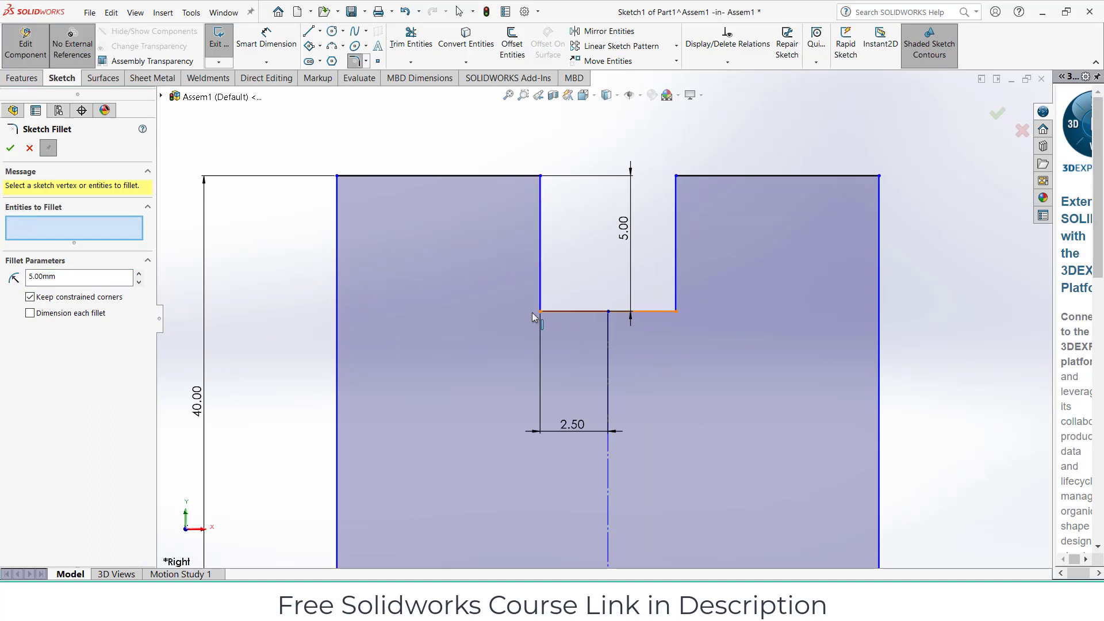
pyautogui.click(541, 215)
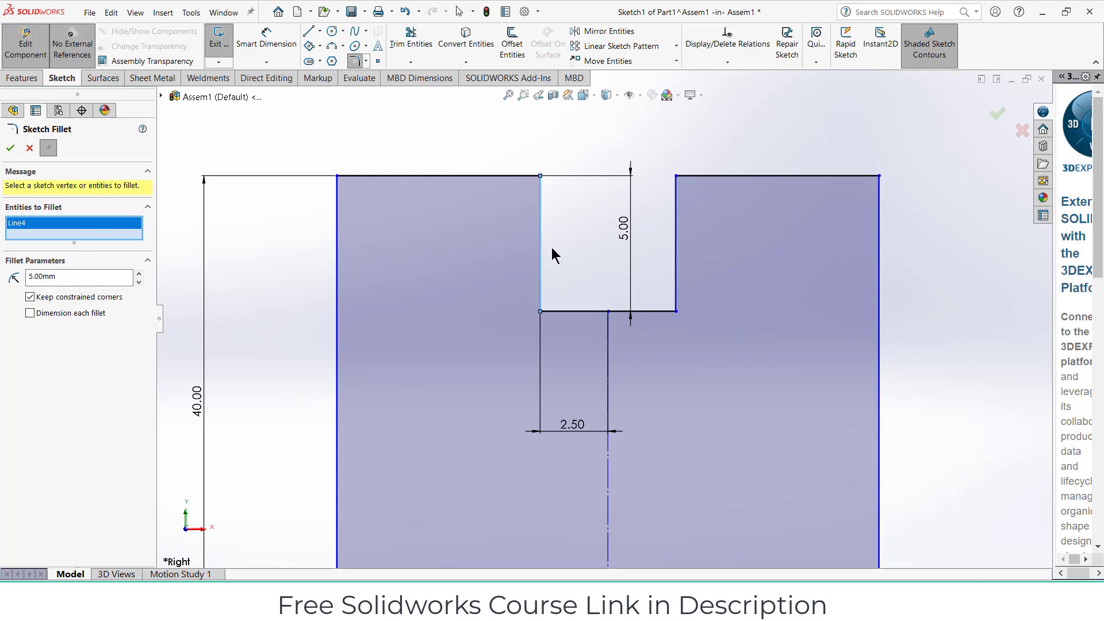
pyautogui.click(577, 310)
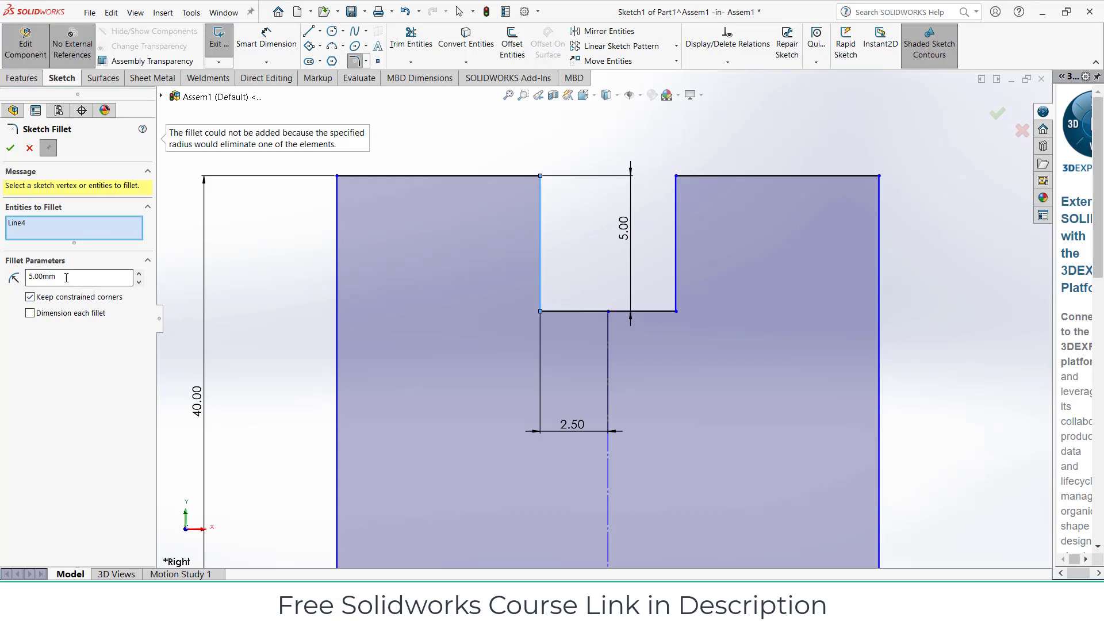
pyautogui.write('2.5')
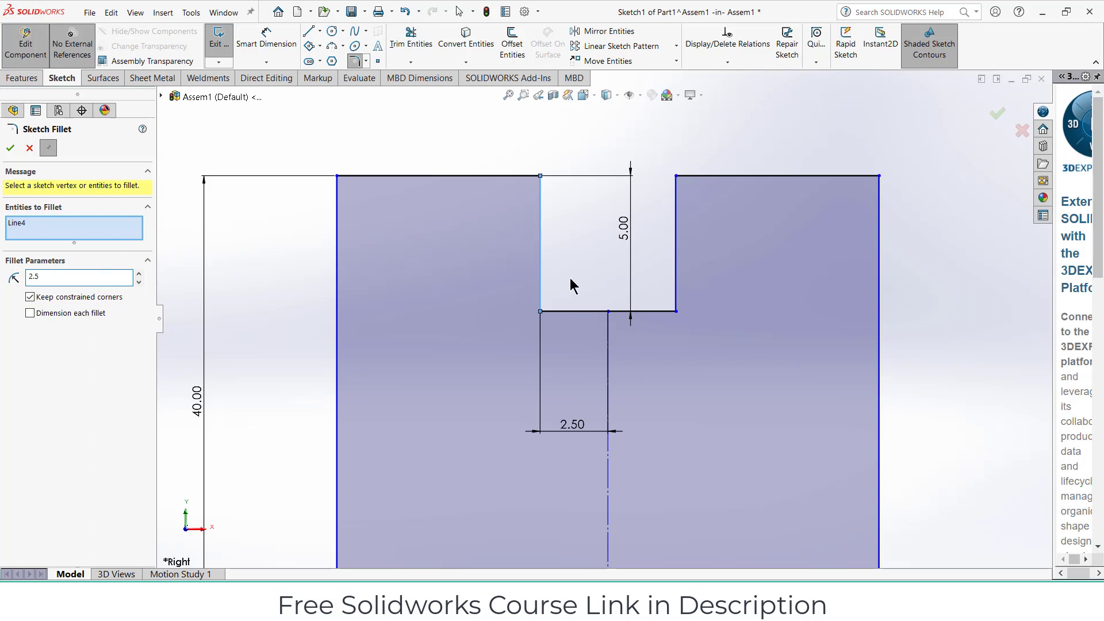
pyautogui.click(569, 311)
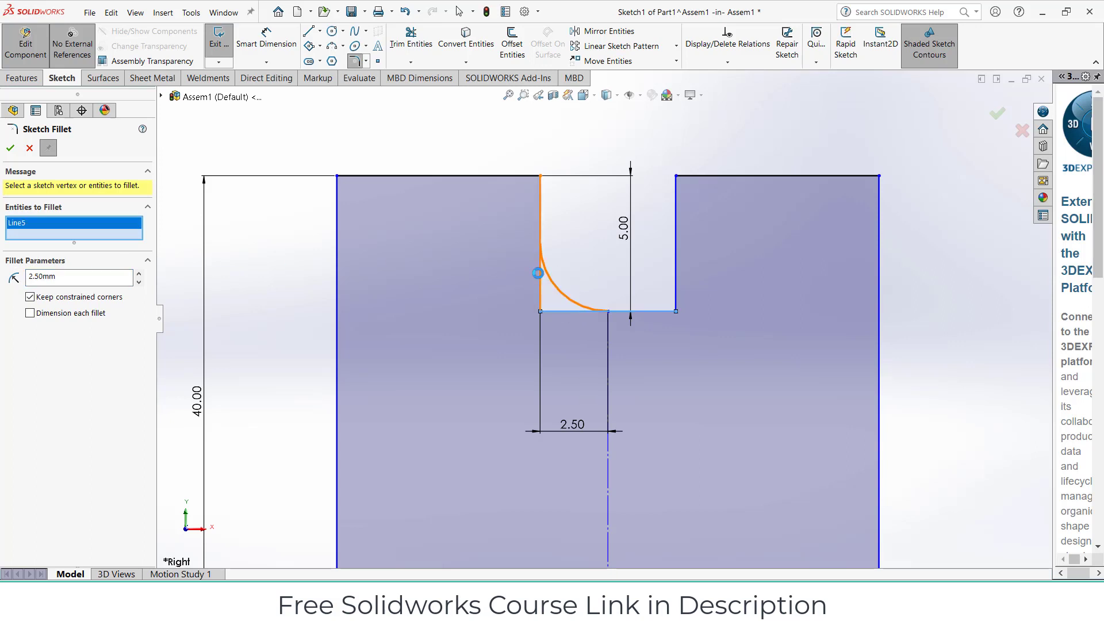
pyautogui.click(537, 273)
pyautogui.click(586, 317)
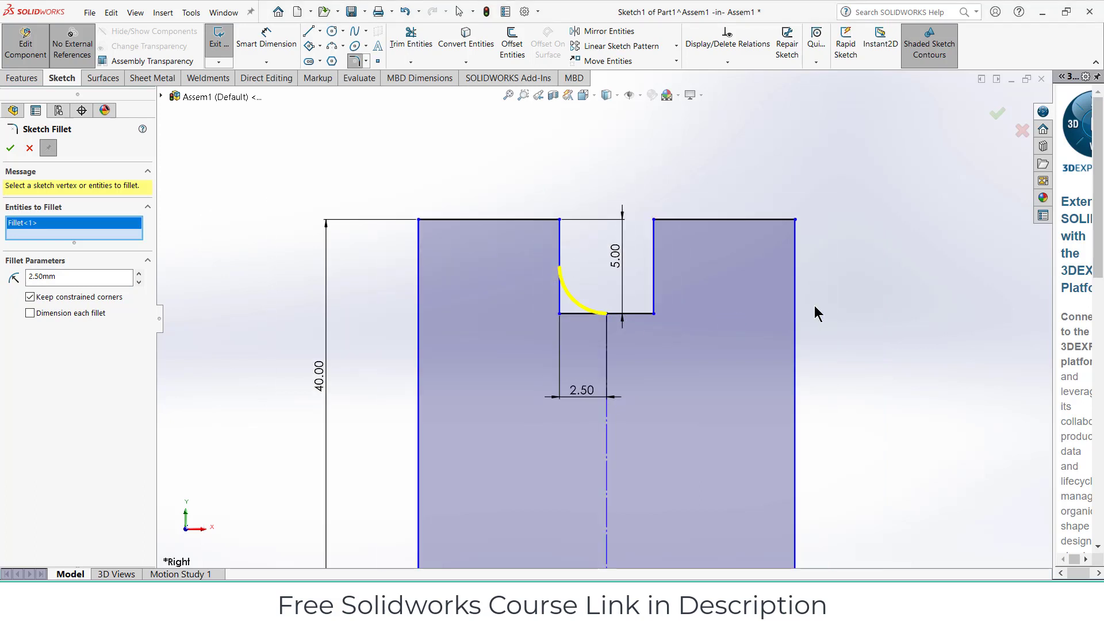
pyautogui.click(10, 148)
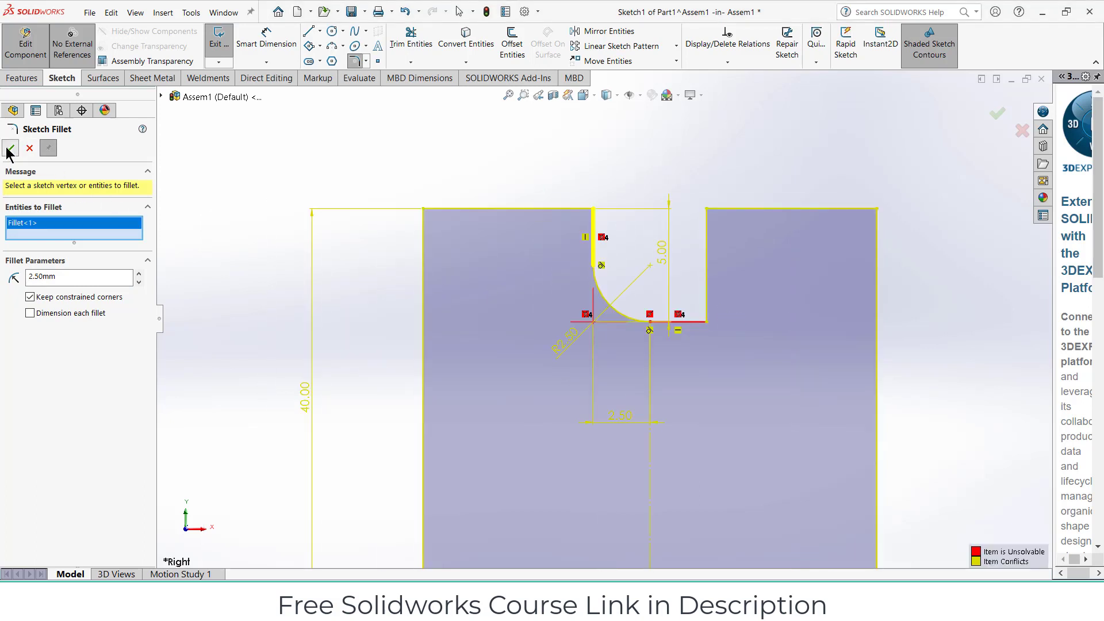
pyautogui.click(11, 149)
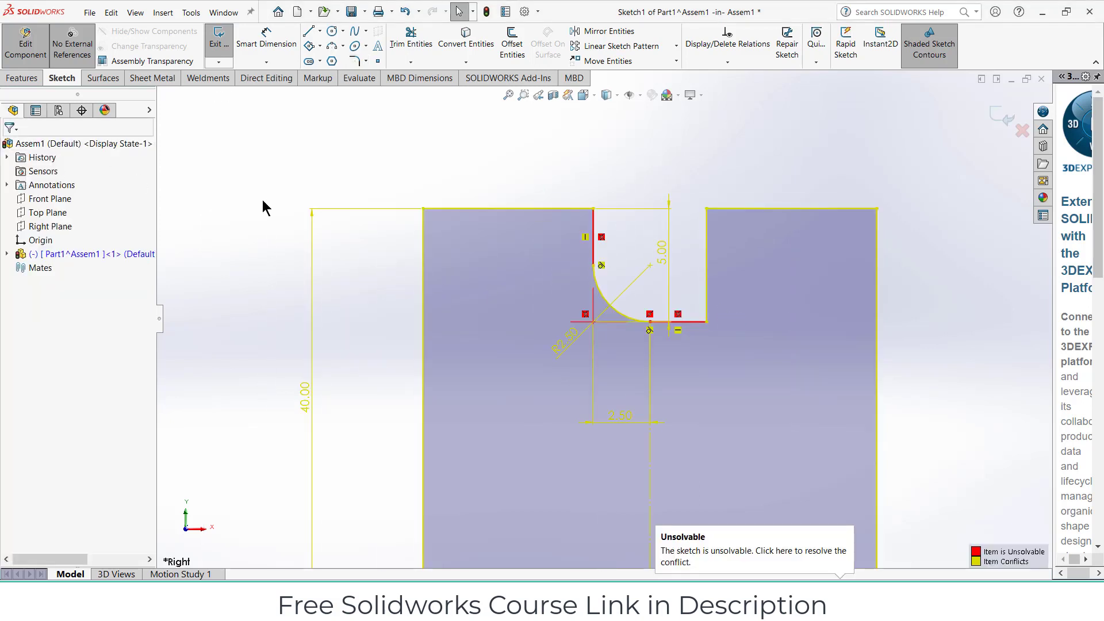
pyautogui.hotkey('ctrl', 'z')
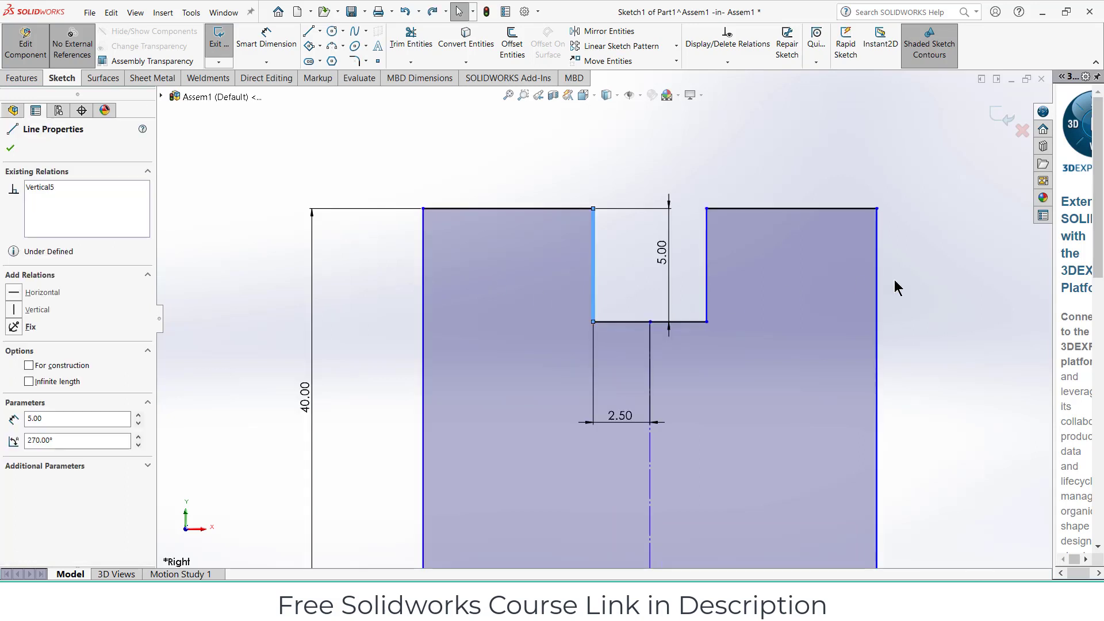
pyautogui.press('Escape')
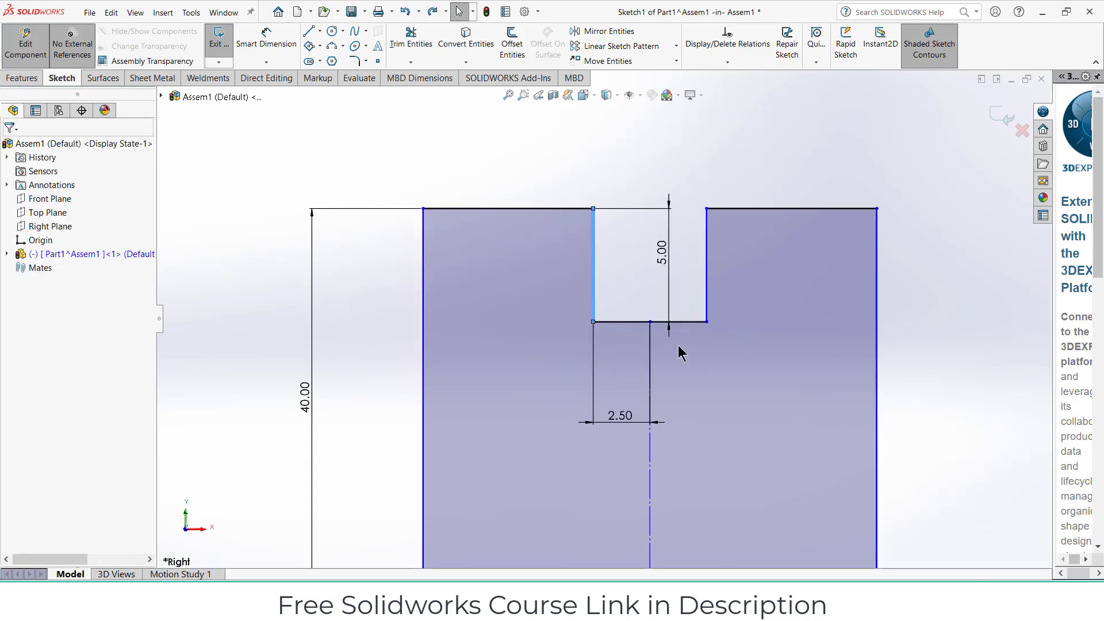
pyautogui.scroll(-3, 688, 337)
pyautogui.scroll(2, 605, 307)
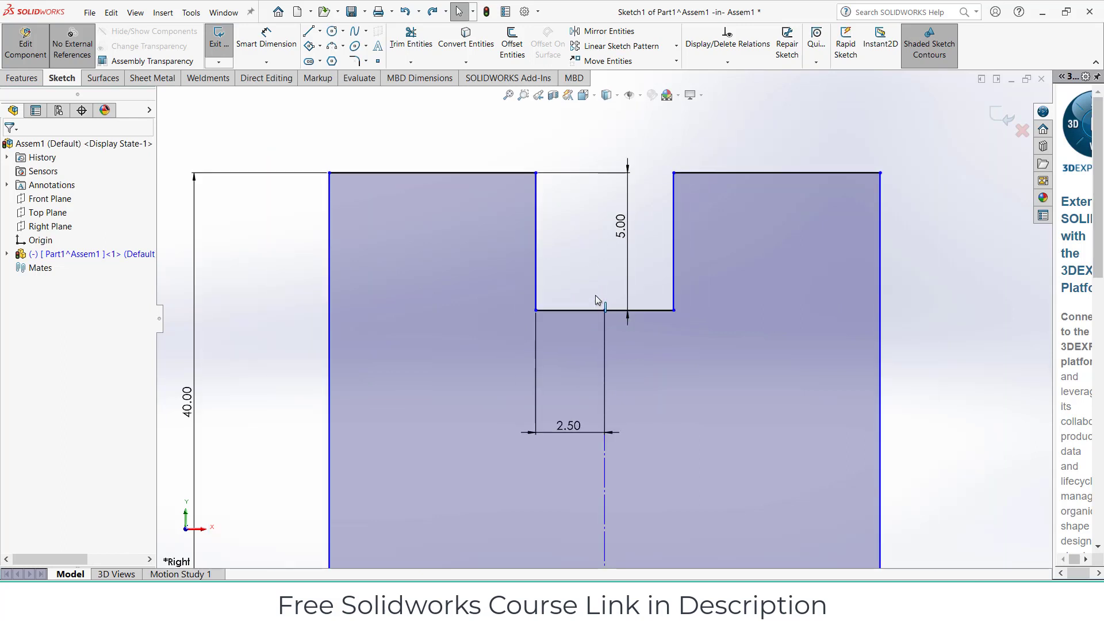
# Step: Draw a circle centred in the notch, touching the notch bottom
pyautogui.click(332, 32)
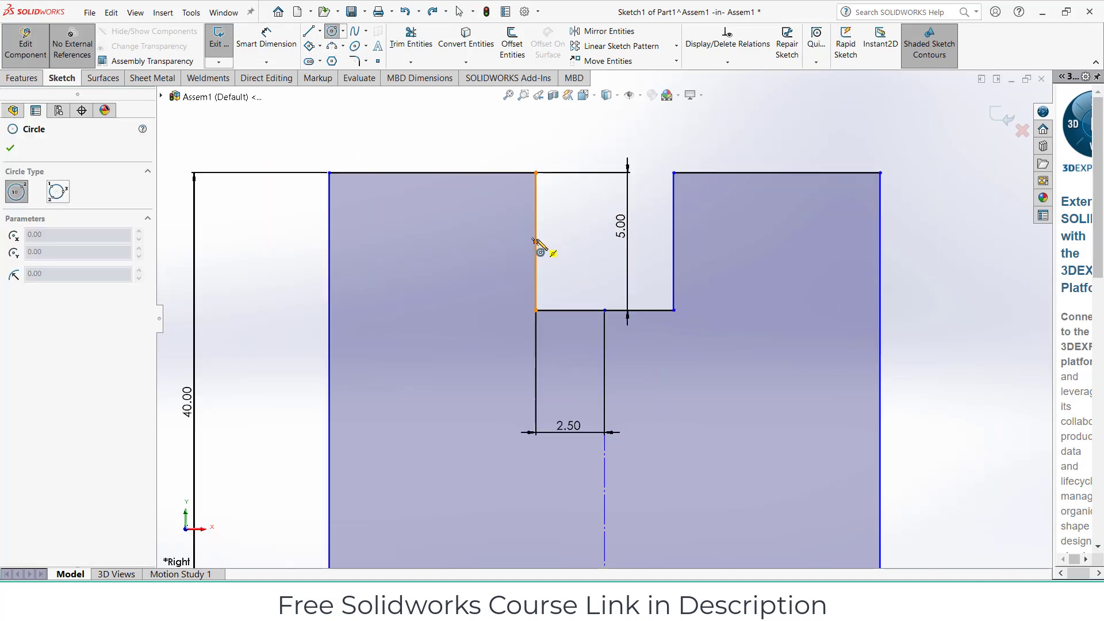
pyautogui.click(604, 241)
pyautogui.click(604, 310)
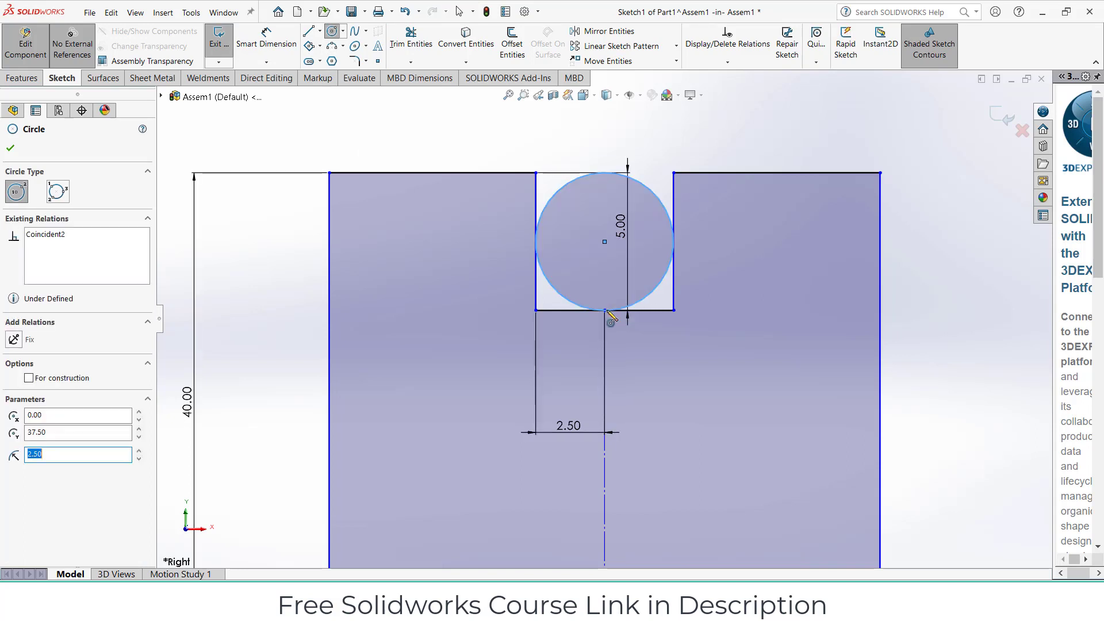
# Step: Trim away the circle's upper arc and the notch's flat bottom lines
pyautogui.press('t')
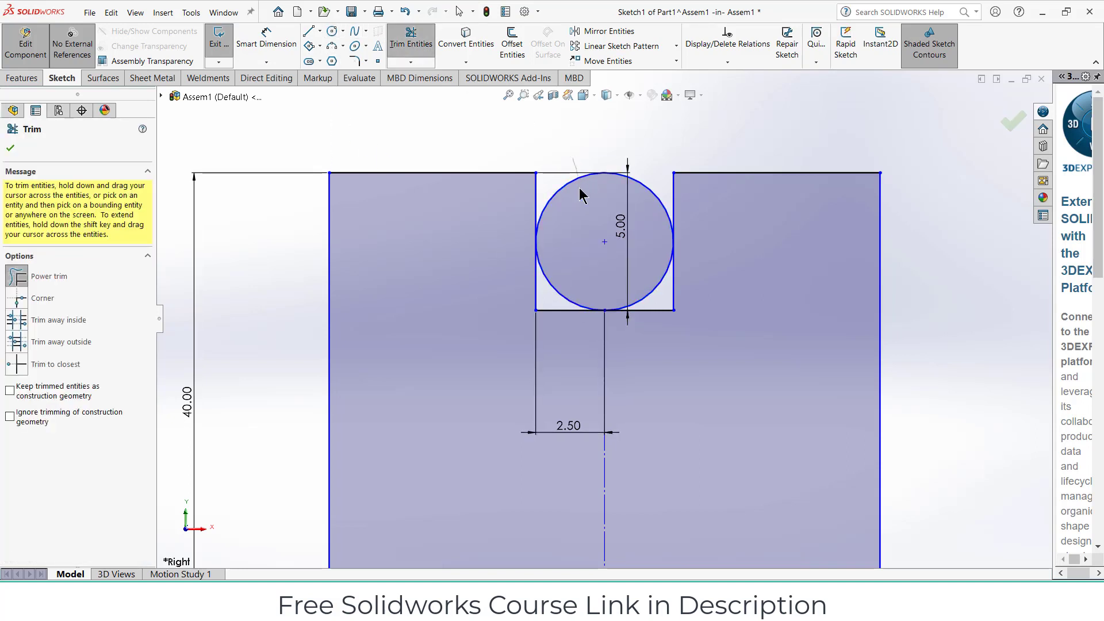
pyautogui.moveTo(573, 158); pyautogui.dragTo(580, 191)
pyautogui.moveTo(523, 274); pyautogui.dragTo(555, 321)
pyautogui.moveTo(672, 293); pyautogui.dragTo(683, 284)
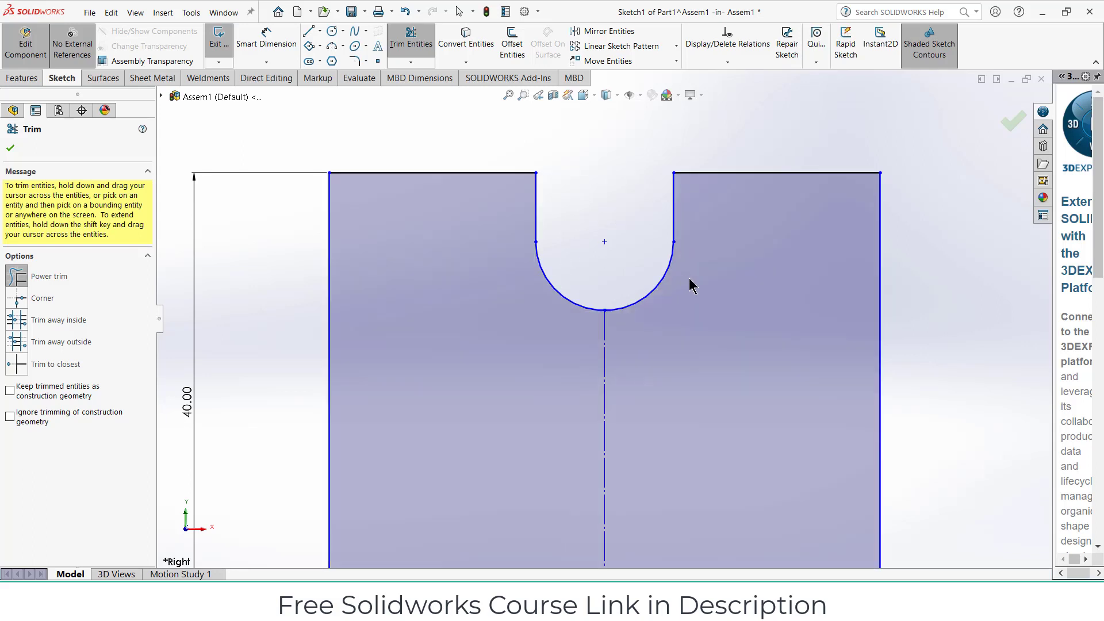
pyautogui.scroll(3, 695, 304)
pyautogui.scroll(-3, 648, 348)
pyautogui.scroll(1, 638, 351)
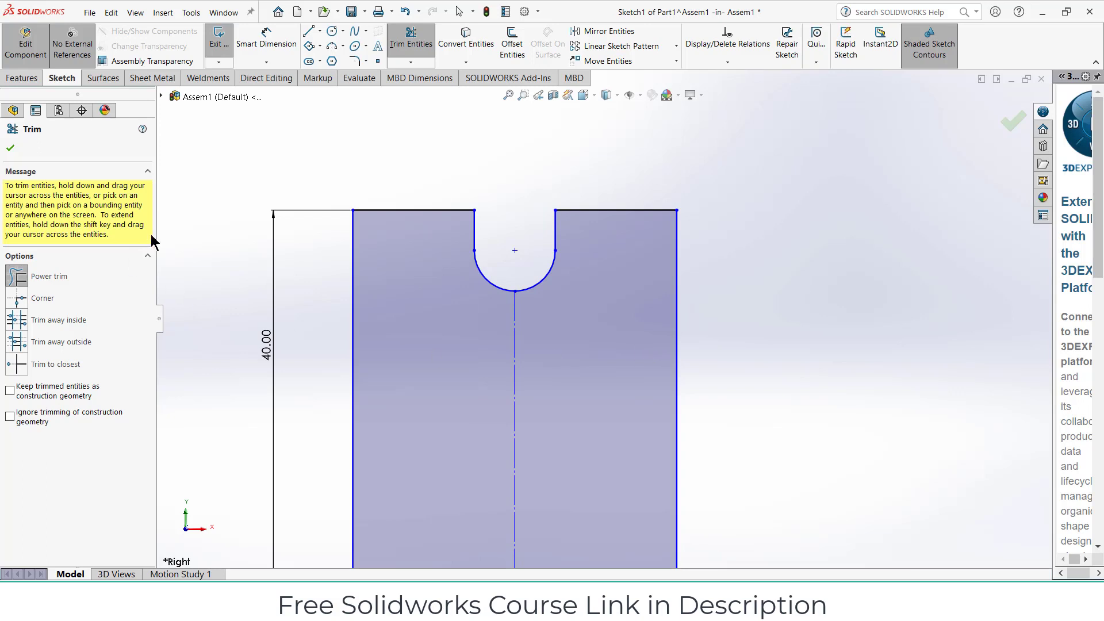
pyautogui.scroll(5, 624, 345)
pyautogui.scroll(-1, 598, 435)
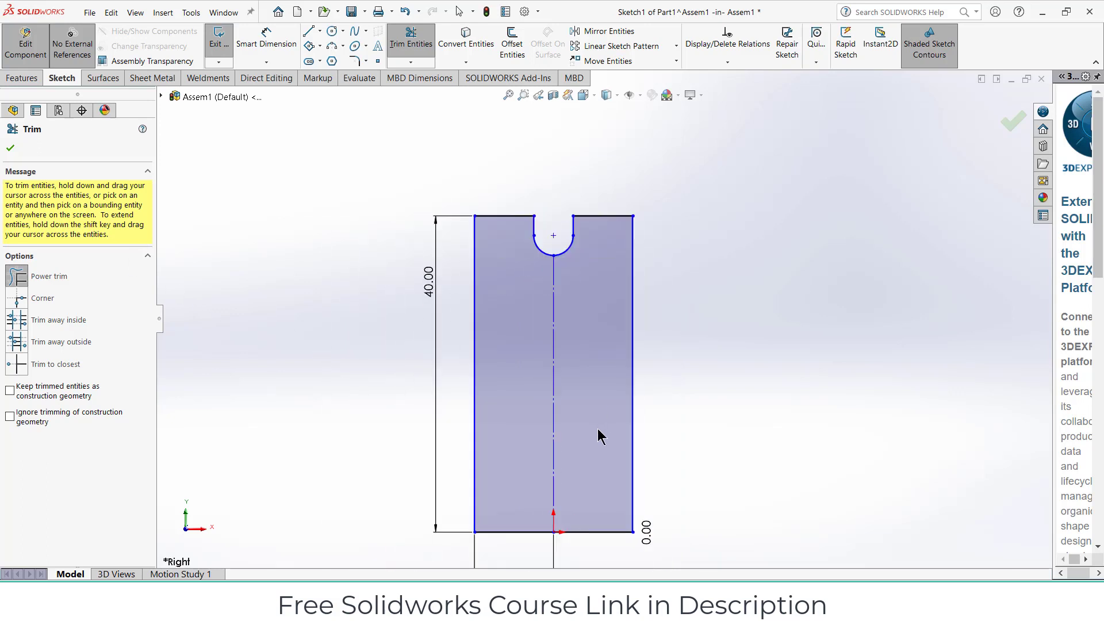
# Step: Revolve the profile 360° about its bottom edge into the grooved pulley disc Revolve1
pyautogui.click(29, 77)
pyautogui.click(265, 43)
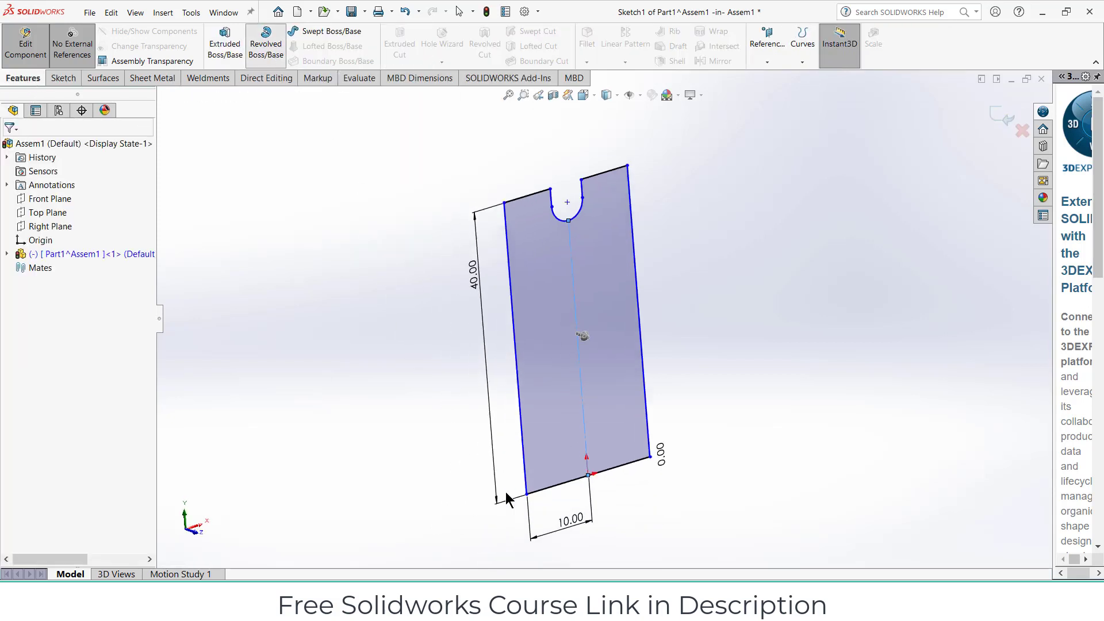
pyautogui.click(612, 450)
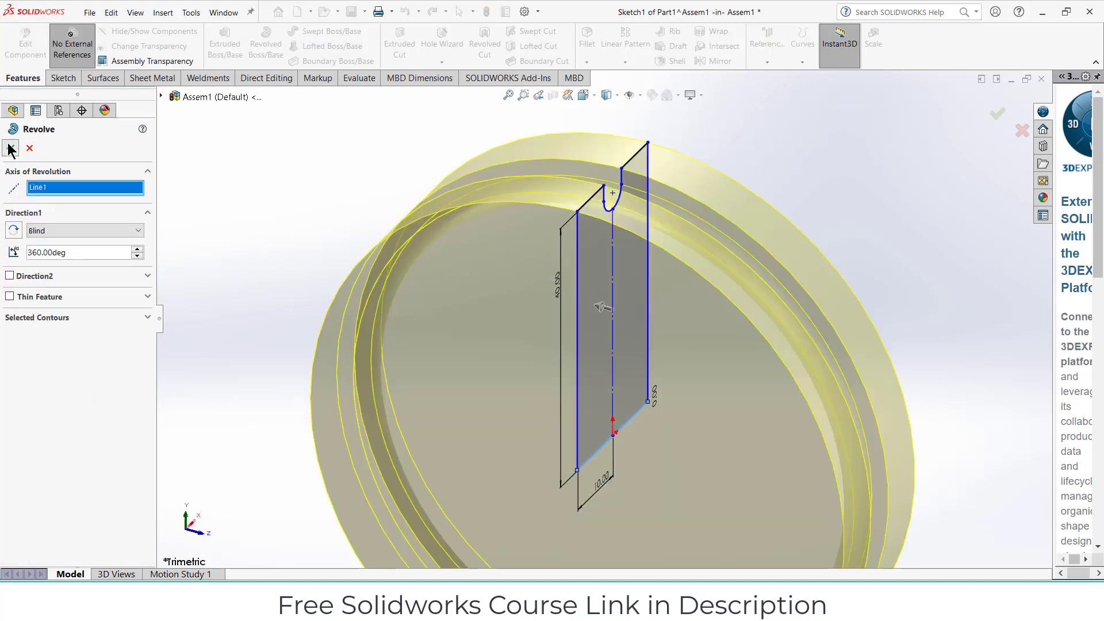
pyautogui.click(11, 148)
pyautogui.moveTo(718, 172); pyautogui.dragTo(704, 210, button='middle')
pyautogui.scroll(5, 705, 211)
pyautogui.moveTo(823, 246); pyautogui.dragTo(527, 315, button='middle')
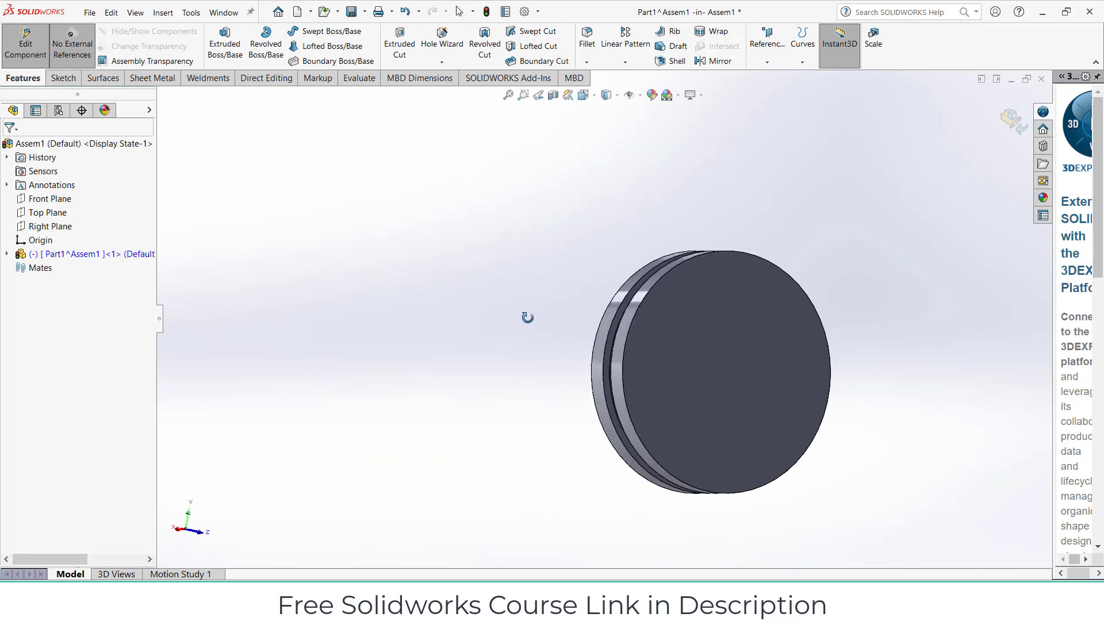
# Step: Sketch a 10 mm diameter circle at the origin on the disc's front face
pyautogui.click(746, 367)
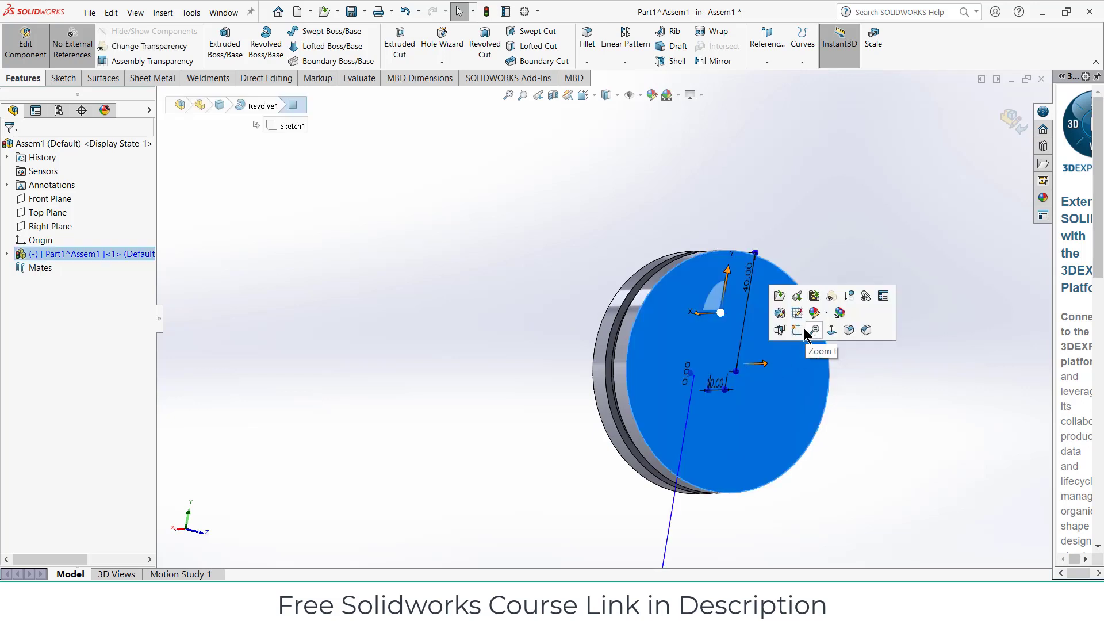
pyautogui.click(804, 333)
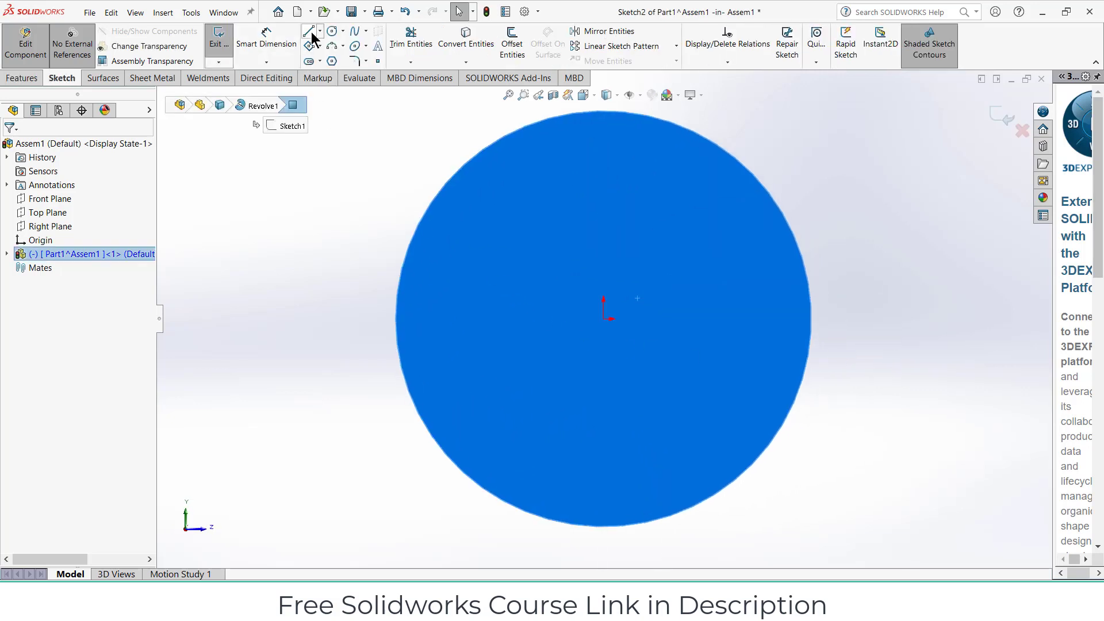
pyautogui.click(333, 31)
pyautogui.click(603, 318)
pyautogui.click(622, 318)
pyautogui.press('Escape')
pyautogui.click(277, 51)
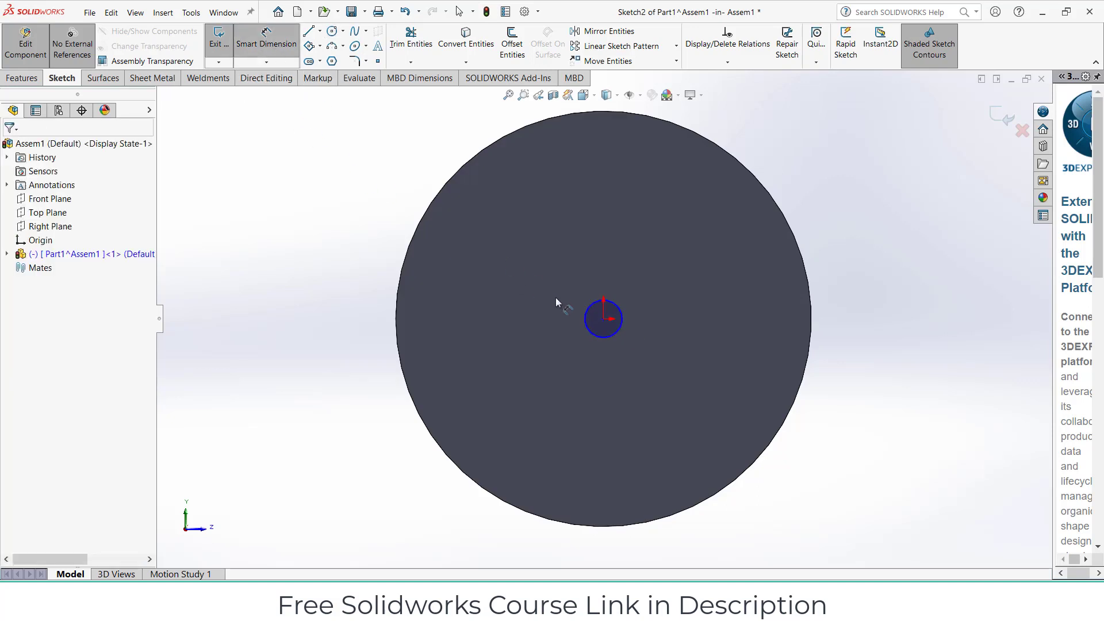
pyautogui.click(611, 307)
pyautogui.click(909, 293)
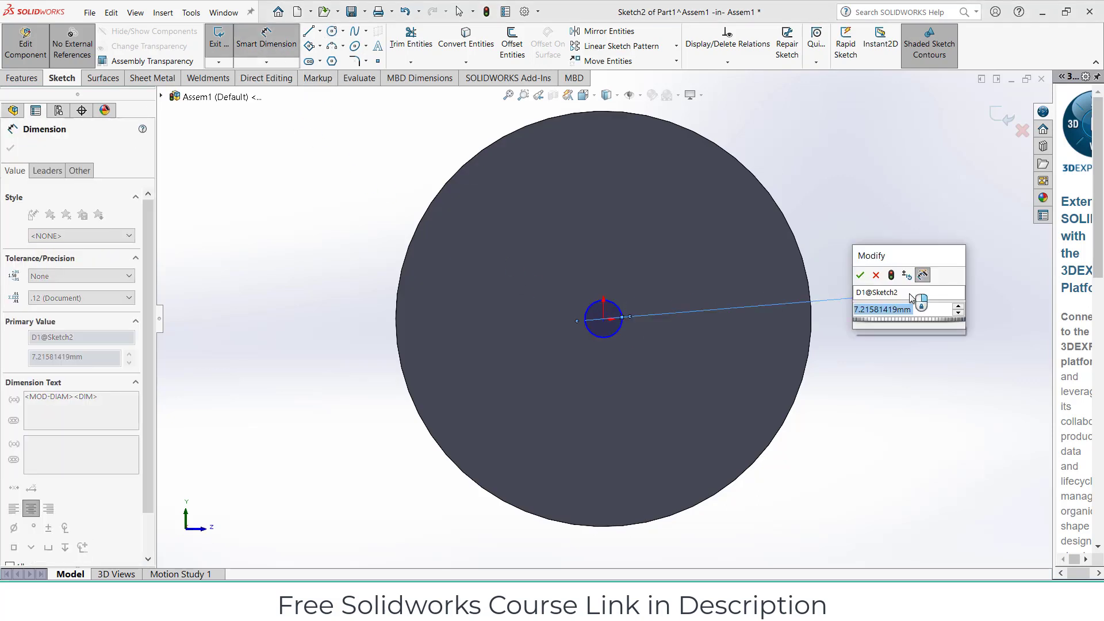
pyautogui.press('Return')
# Step: Cut the circle Through All to bore the axle hole
pyautogui.click(24, 79)
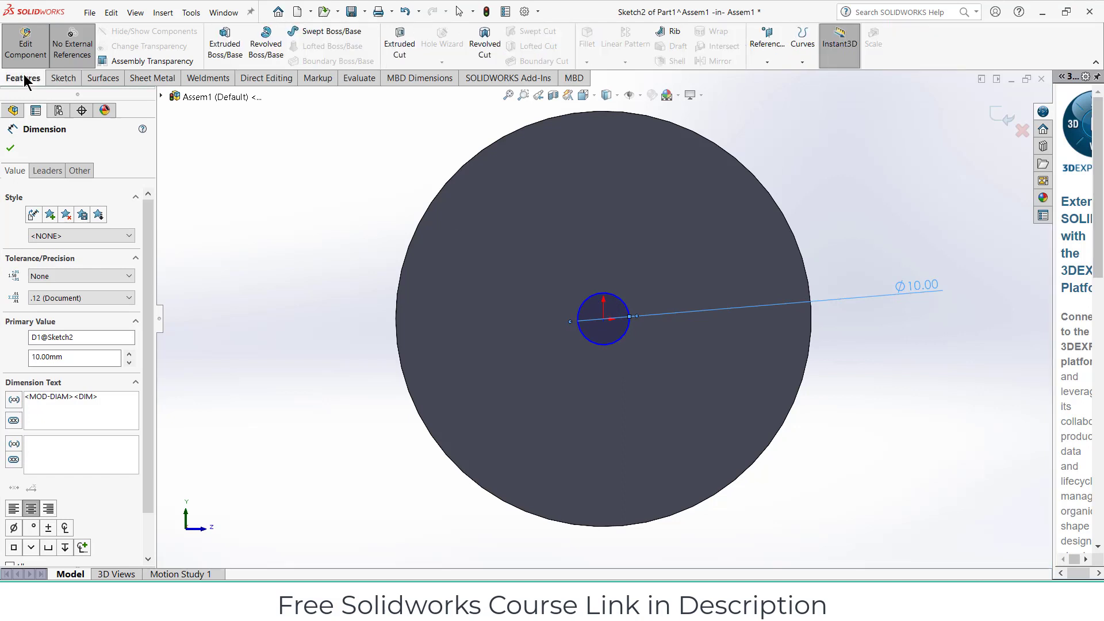
pyautogui.click(399, 34)
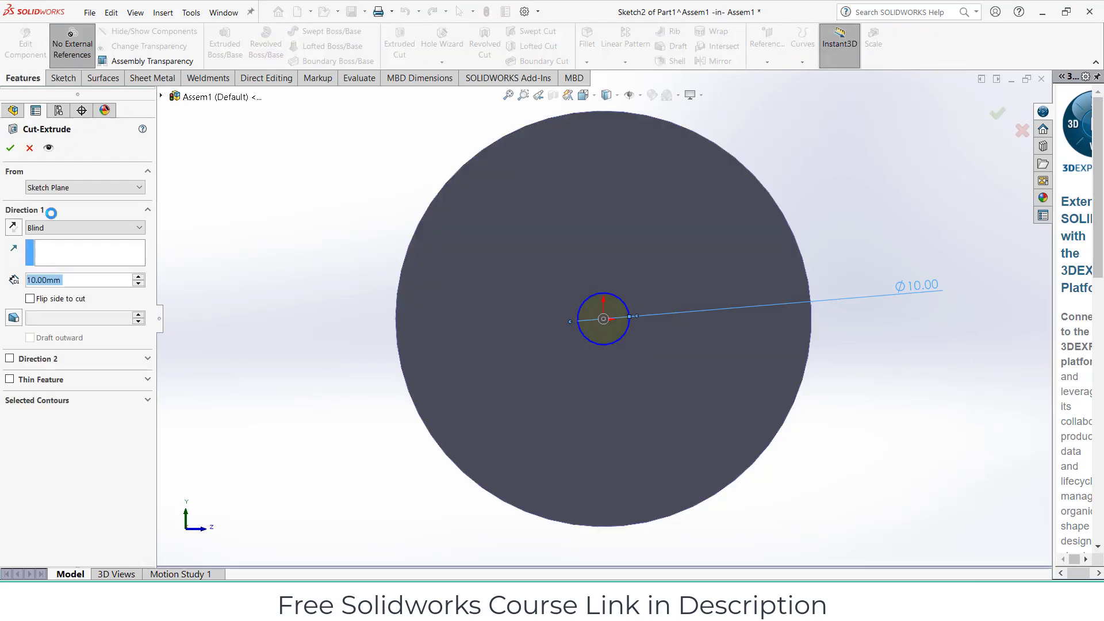
pyautogui.click(58, 227)
pyautogui.click(64, 246)
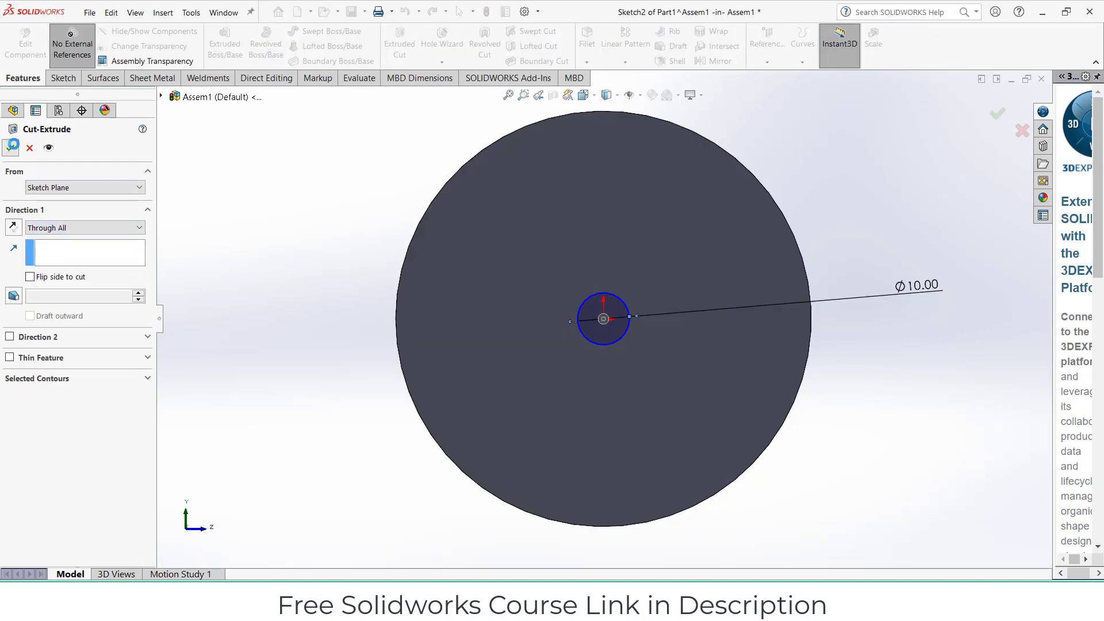
pyautogui.press('Return')
# Step: Fillet both outer rim edges of the pulley with a 5 mm radius
pyautogui.moveTo(319, 189); pyautogui.dragTo(605, 167, button='middle')
pyautogui.click(601, 109)
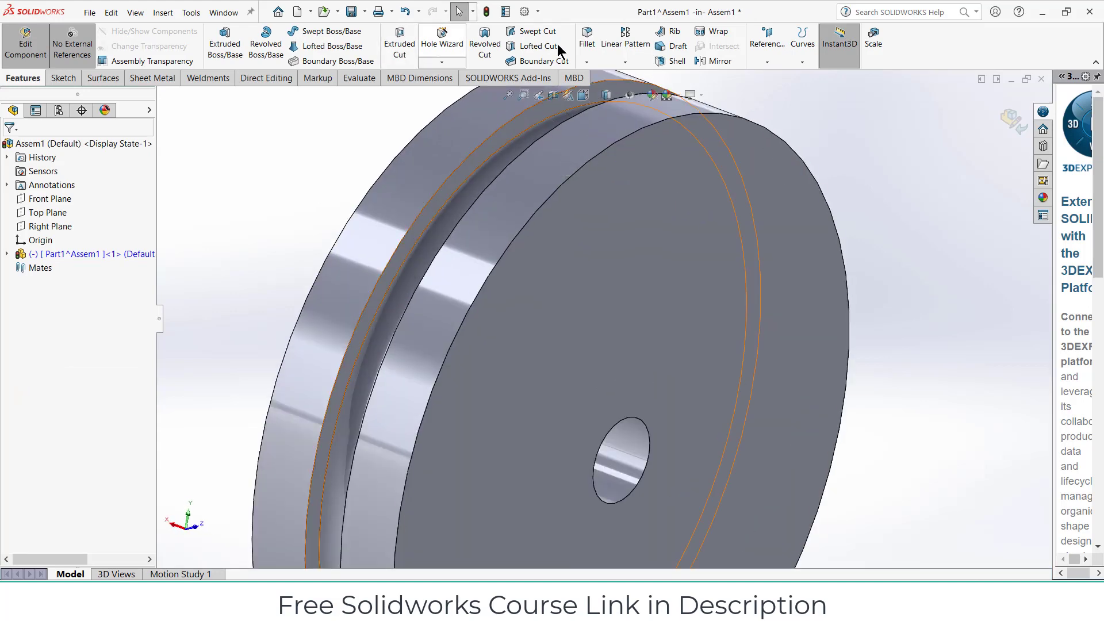
pyautogui.click(588, 38)
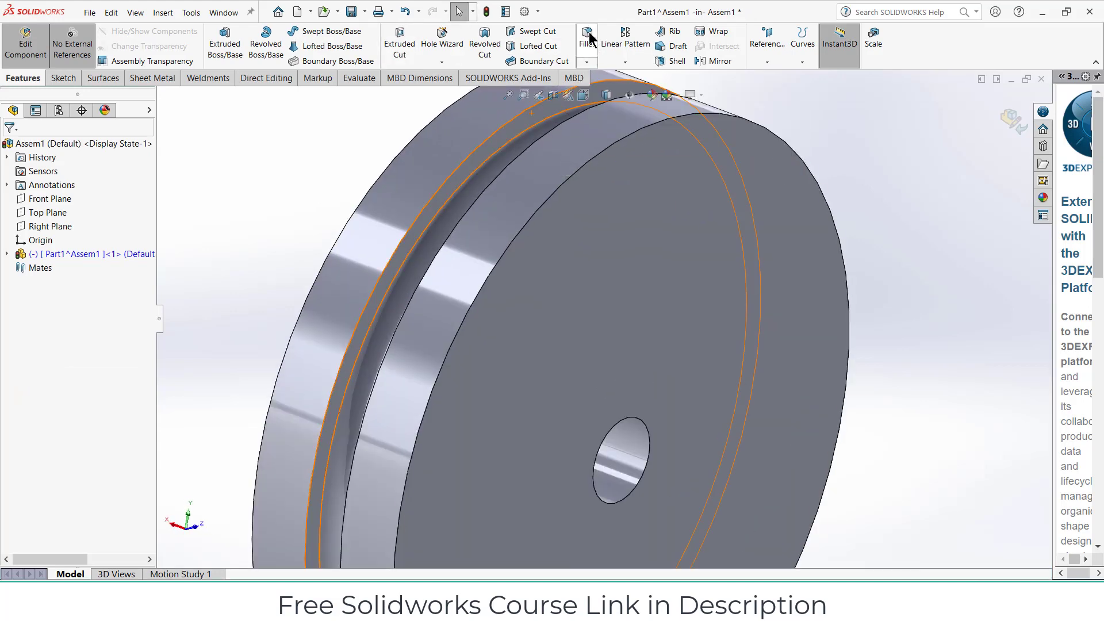
pyautogui.click(598, 154)
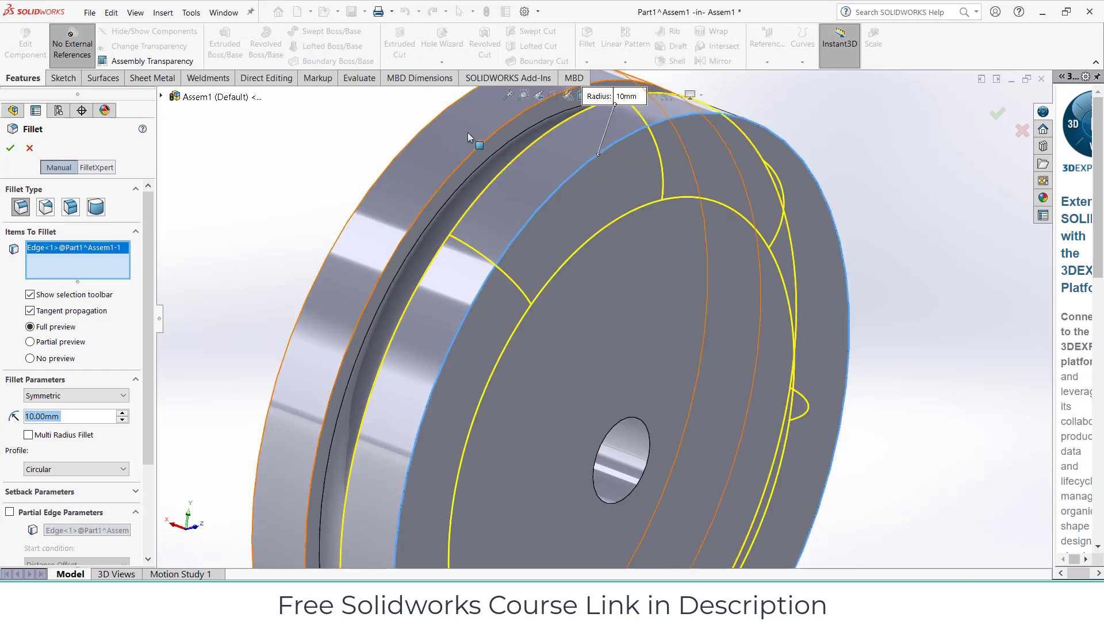
pyautogui.click(438, 121)
pyautogui.scroll(5, 621, 207)
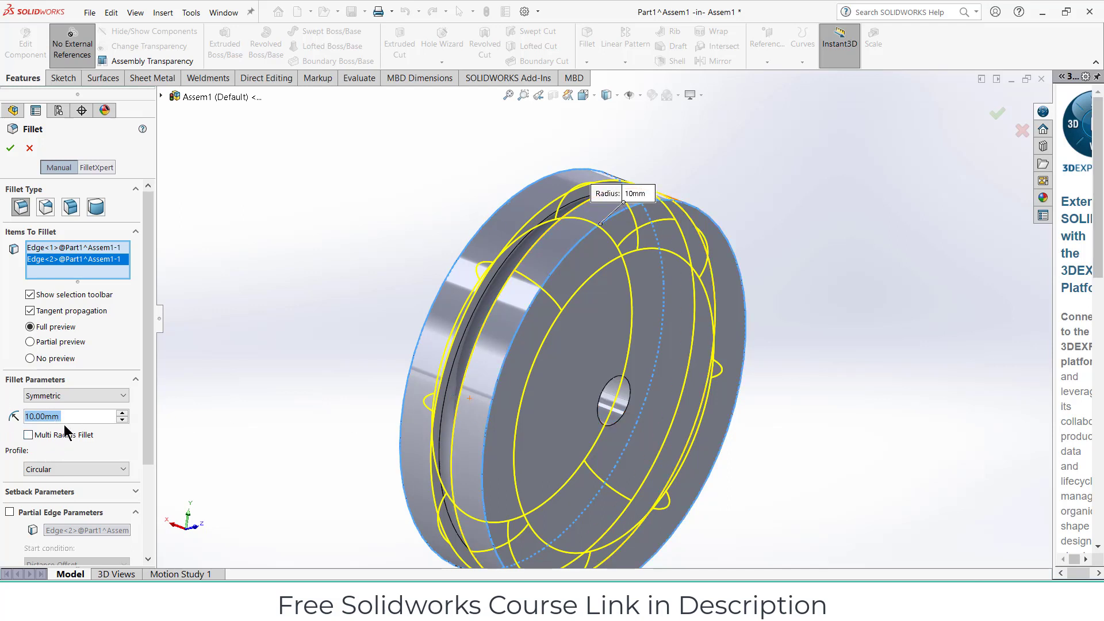
pyautogui.write('5')
pyautogui.press('Return')
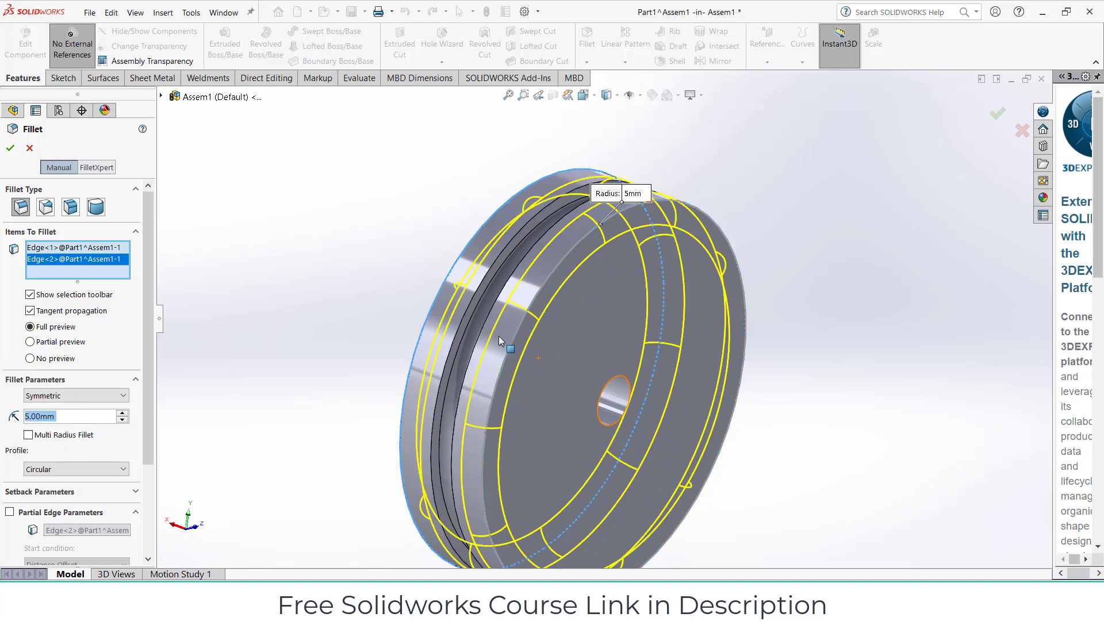
pyautogui.click(14, 148)
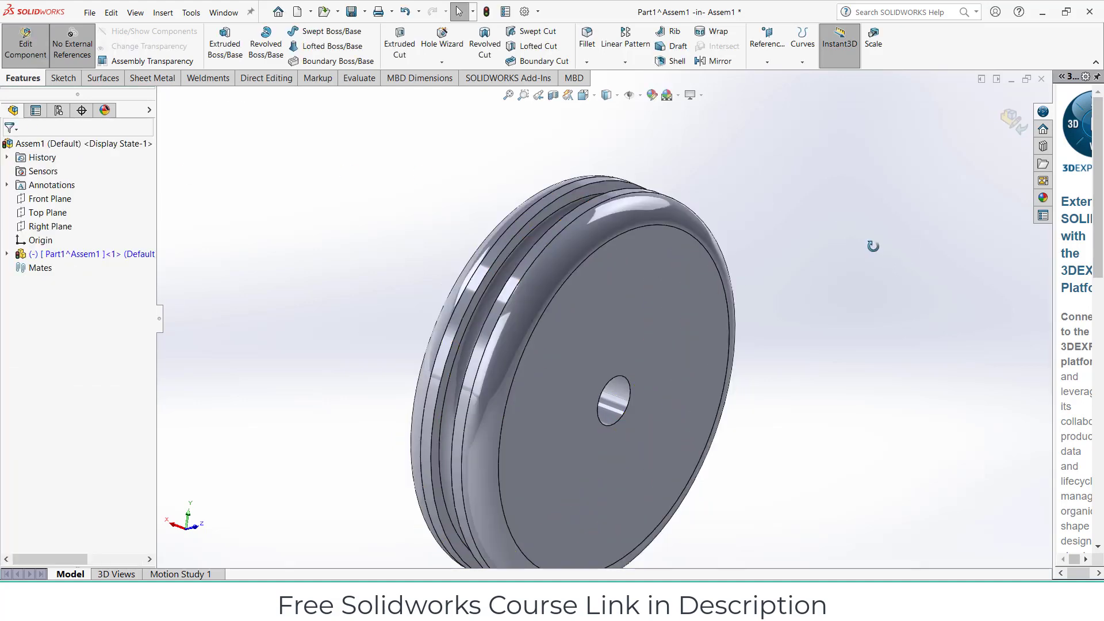
# Step: Orbit and face the pulley front-on to inspect the new fillets
pyautogui.moveTo(862, 236); pyautogui.dragTo(925, 150, button='middle')
pyautogui.hotkey('ctrl', '3')
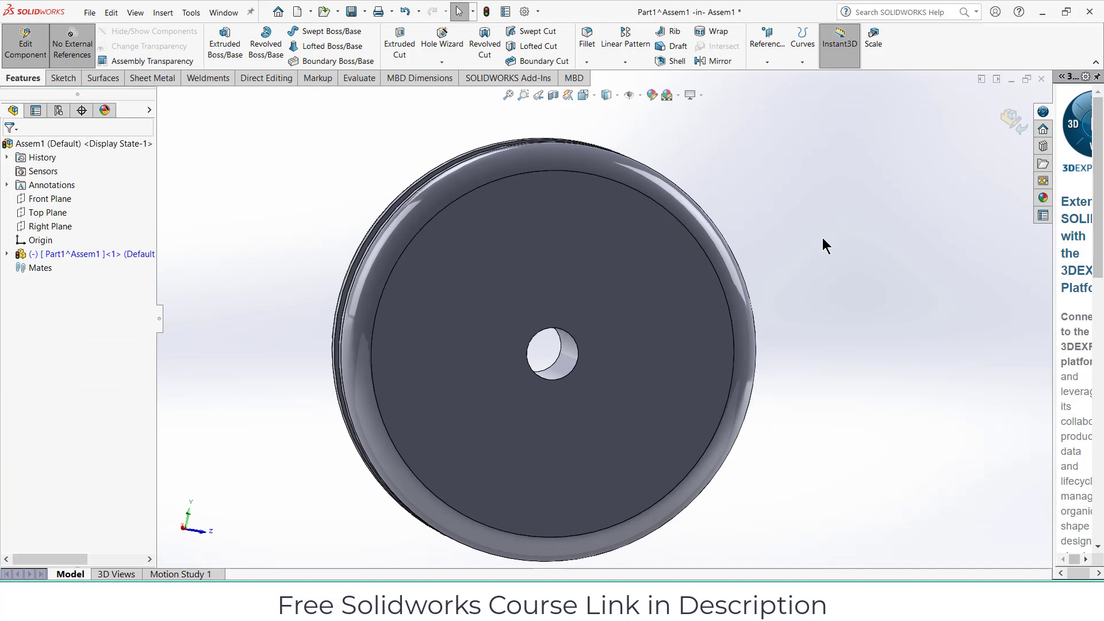
pyautogui.scroll(3, 777, 260)
pyautogui.moveTo(777, 260); pyautogui.dragTo(733, 302, button='middle')
pyautogui.scroll(-2, 603, 299)
# Step: Start a sketch on the pulley's front face with a line from the centre to the rim
pyautogui.click(599, 282)
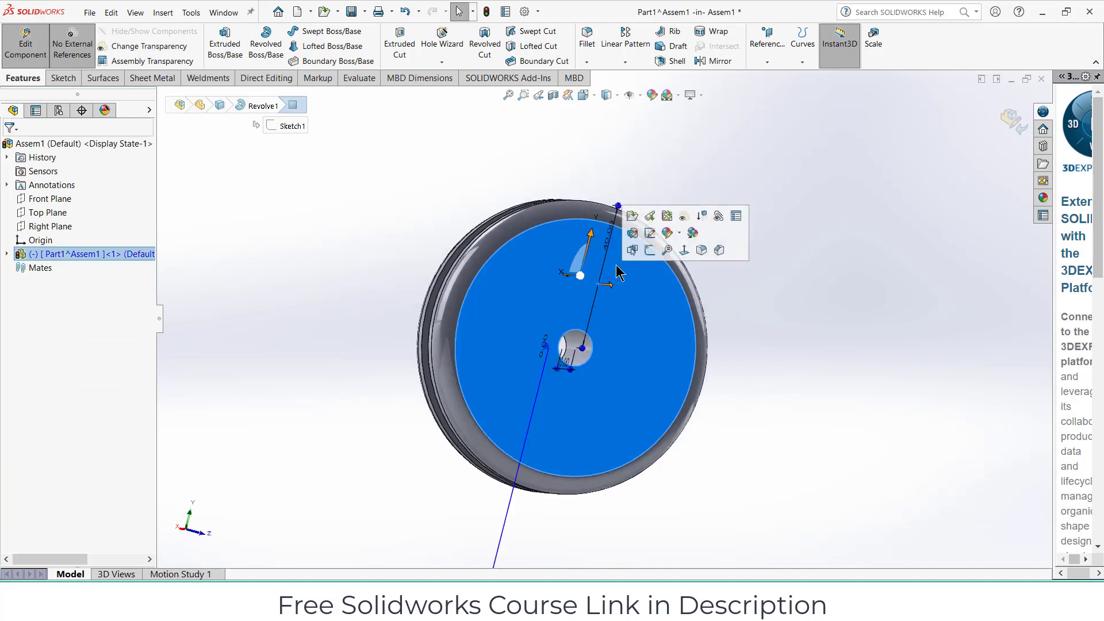
pyautogui.click(645, 253)
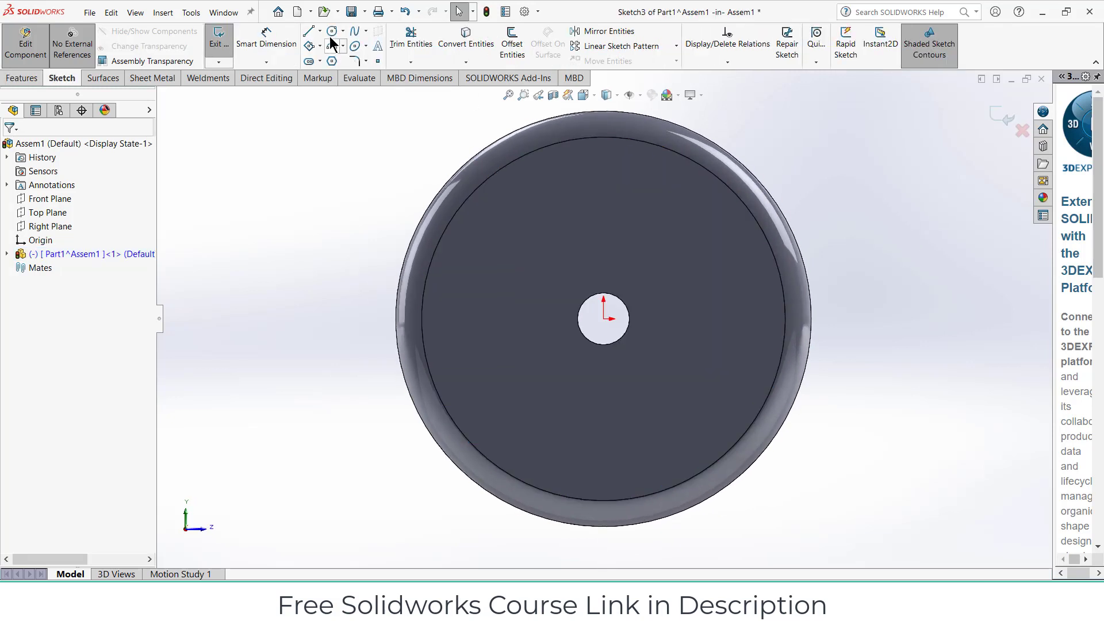
pyautogui.click(309, 33)
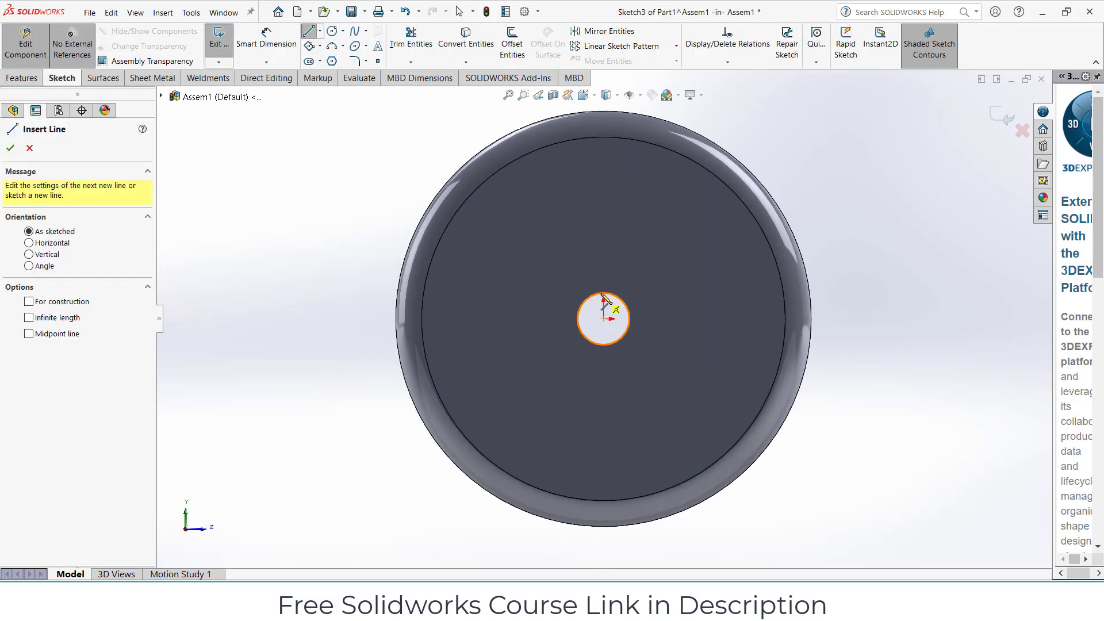
pyautogui.click(604, 319)
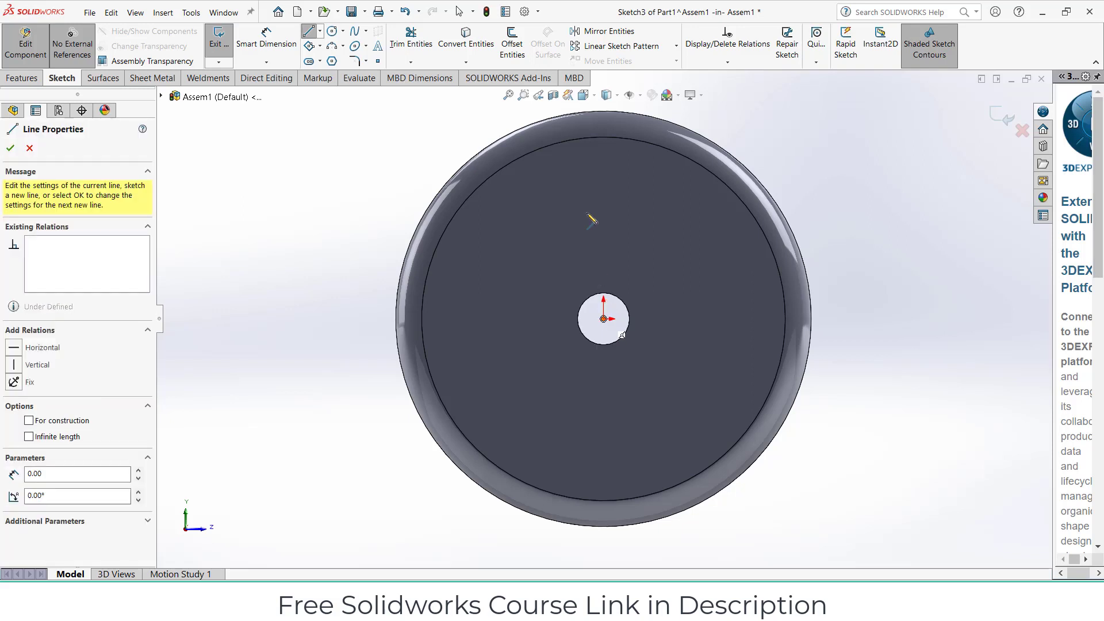
pyautogui.click(567, 140)
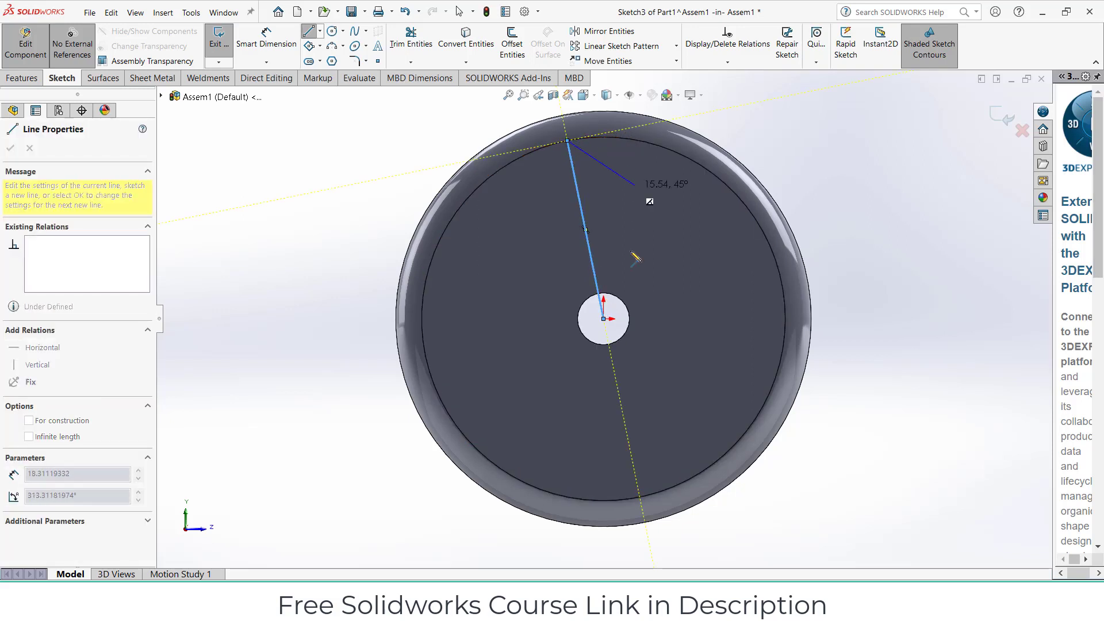
pyautogui.press('Escape')
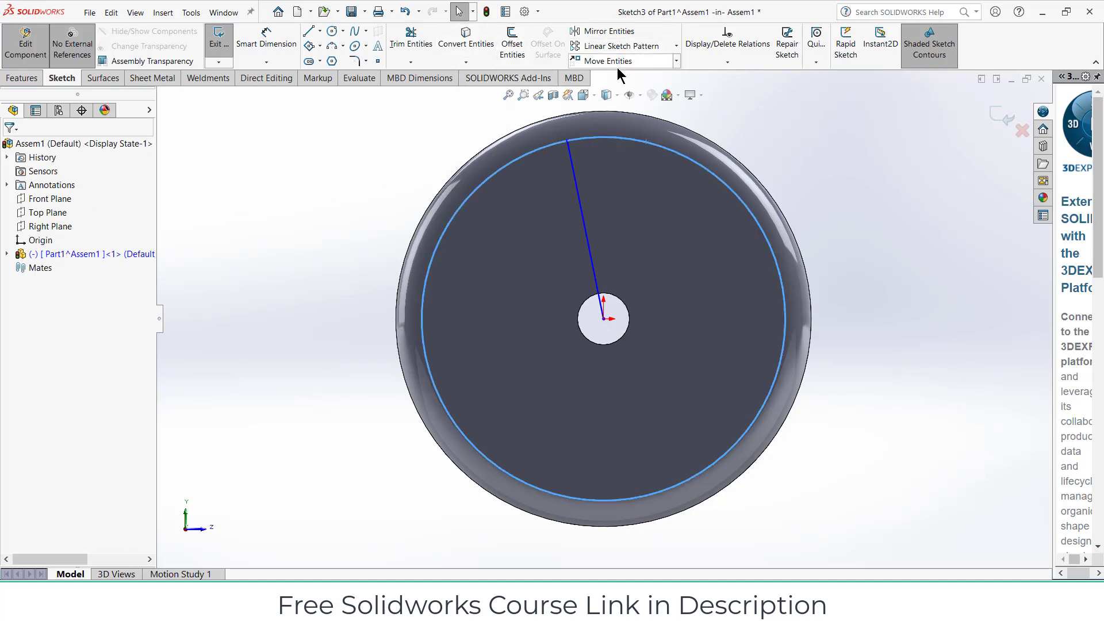
# Step: Convert the face's outer circle into the sketch and begin a centerline at the centre
pyautogui.click(478, 36)
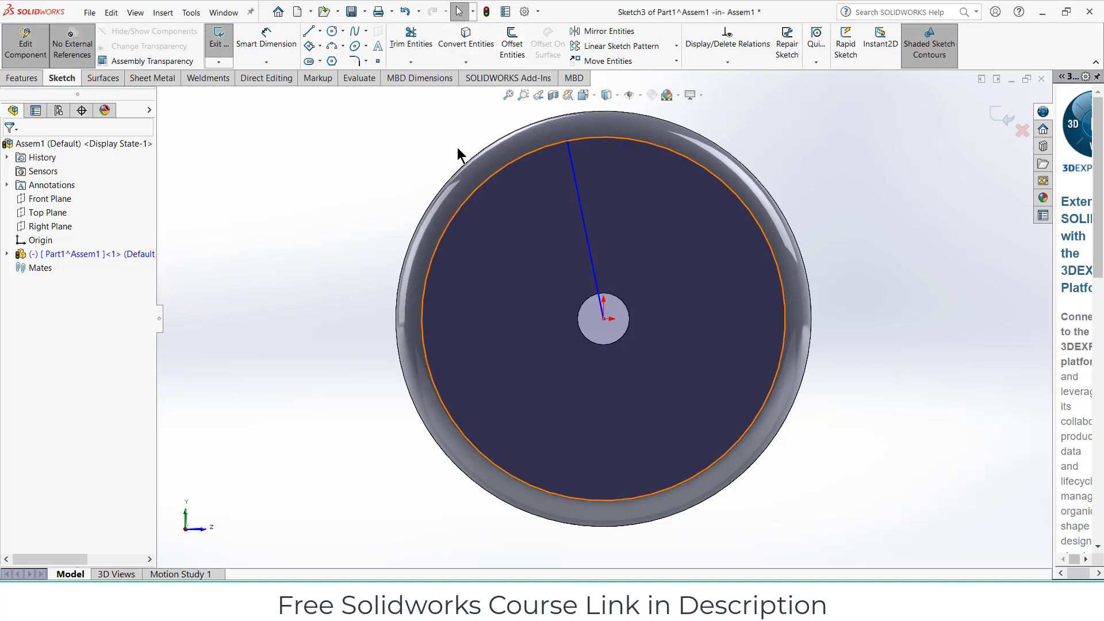
pyautogui.click(320, 31)
pyautogui.click(331, 59)
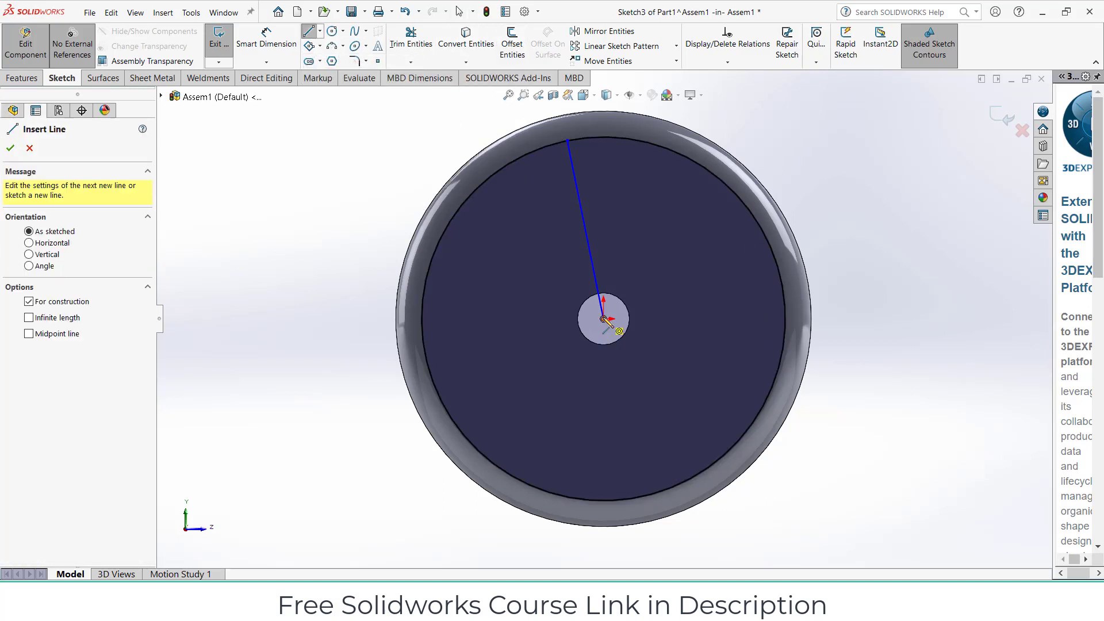
pyautogui.click(603, 319)
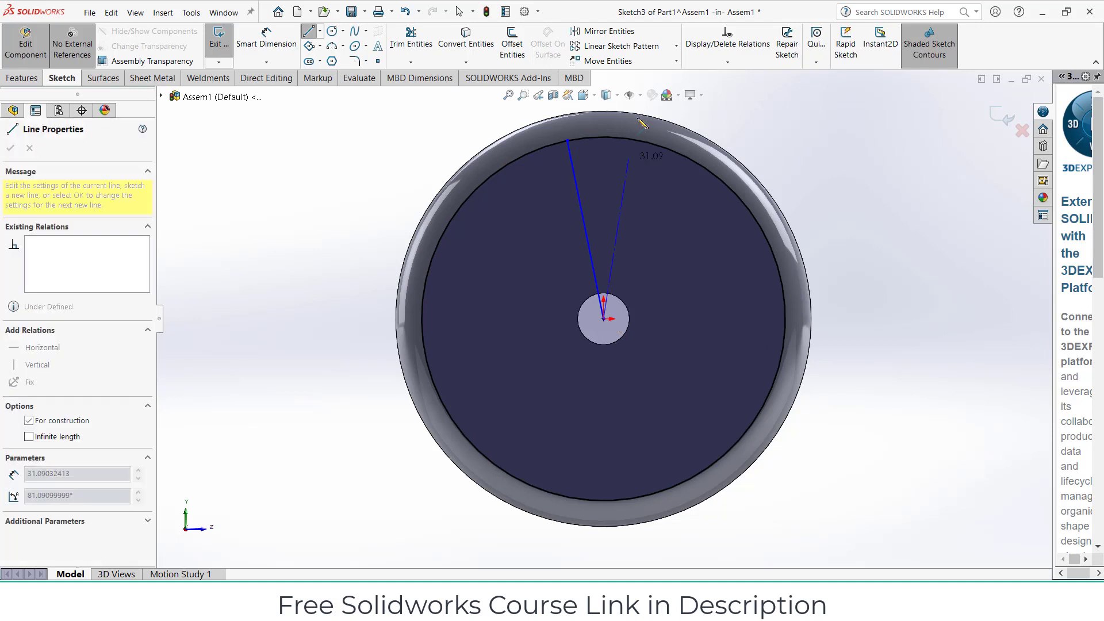
# Step: Finish the vertical centerline to the rim and dimension the radial line 10° from it
pyautogui.click(603, 138)
pyautogui.press('Escape')
pyautogui.press('Escape')
pyautogui.scroll(-2, 615, 218)
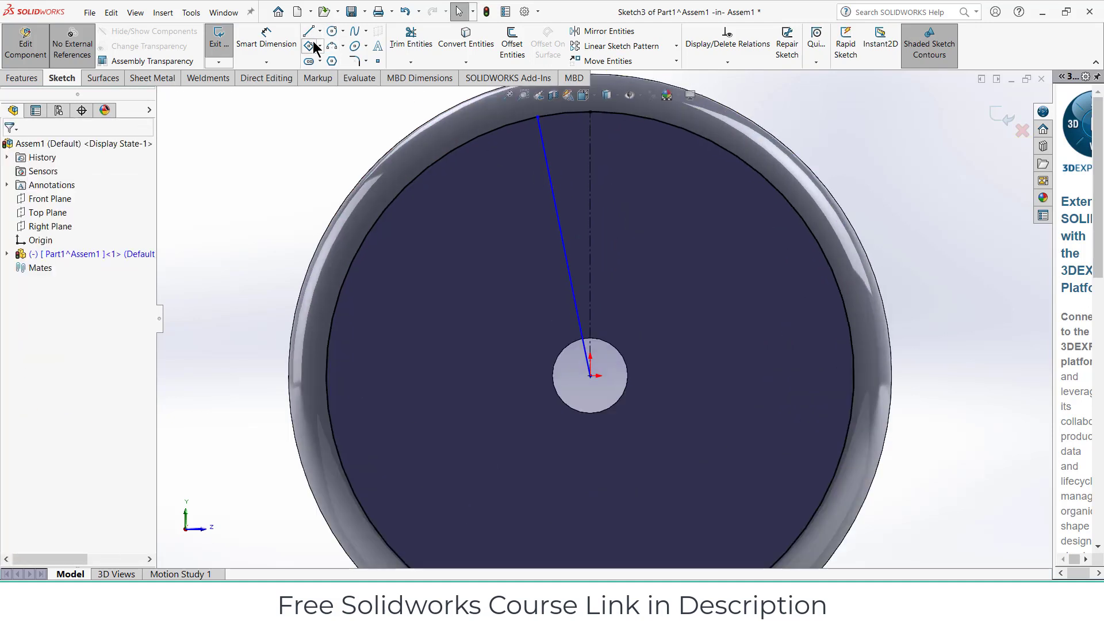
pyautogui.click(266, 36)
pyautogui.moveTo(560, 215); pyautogui.dragTo(590, 221)
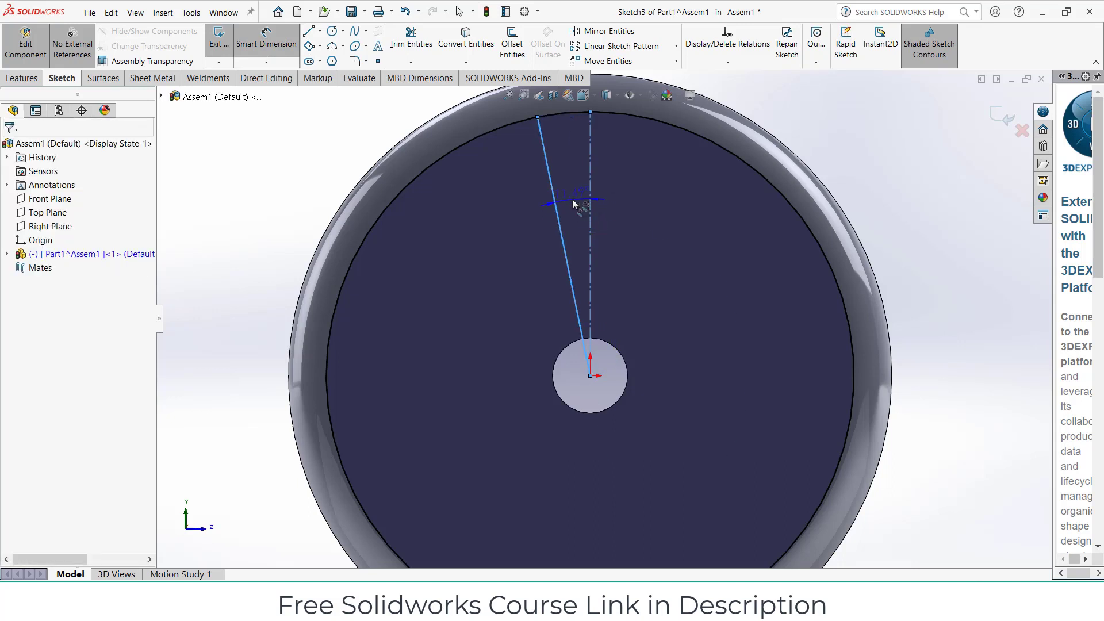
pyautogui.click(572, 201)
pyautogui.press('Return')
pyautogui.write('10')
pyautogui.press('Return')
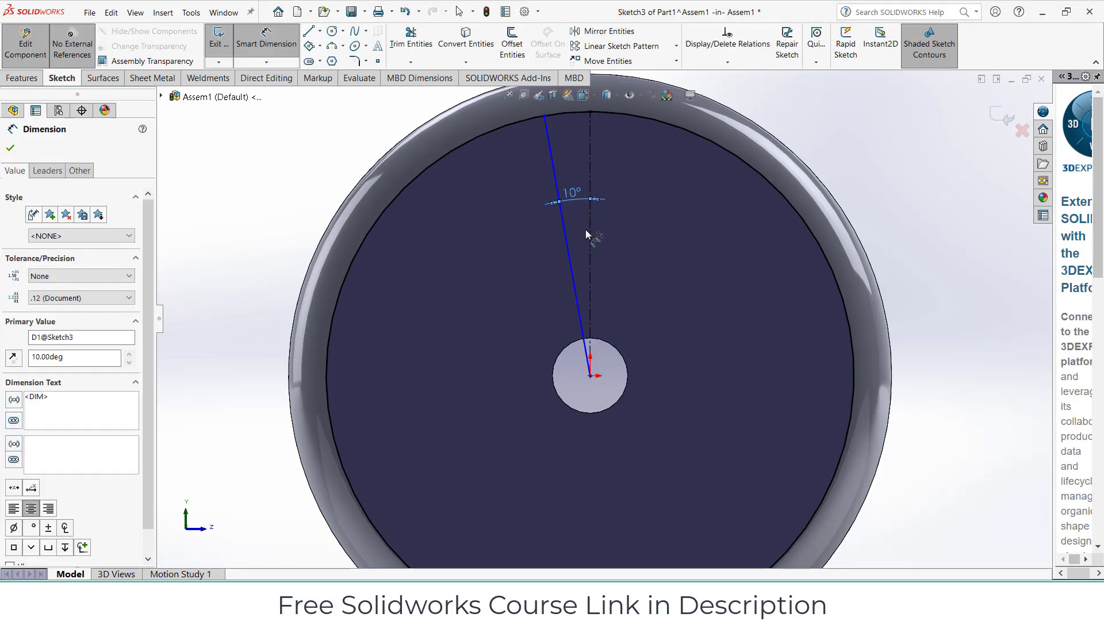
# Step: Mirror the slanted radial line about the vertical centerline to form the wedge
pyautogui.click(590, 32)
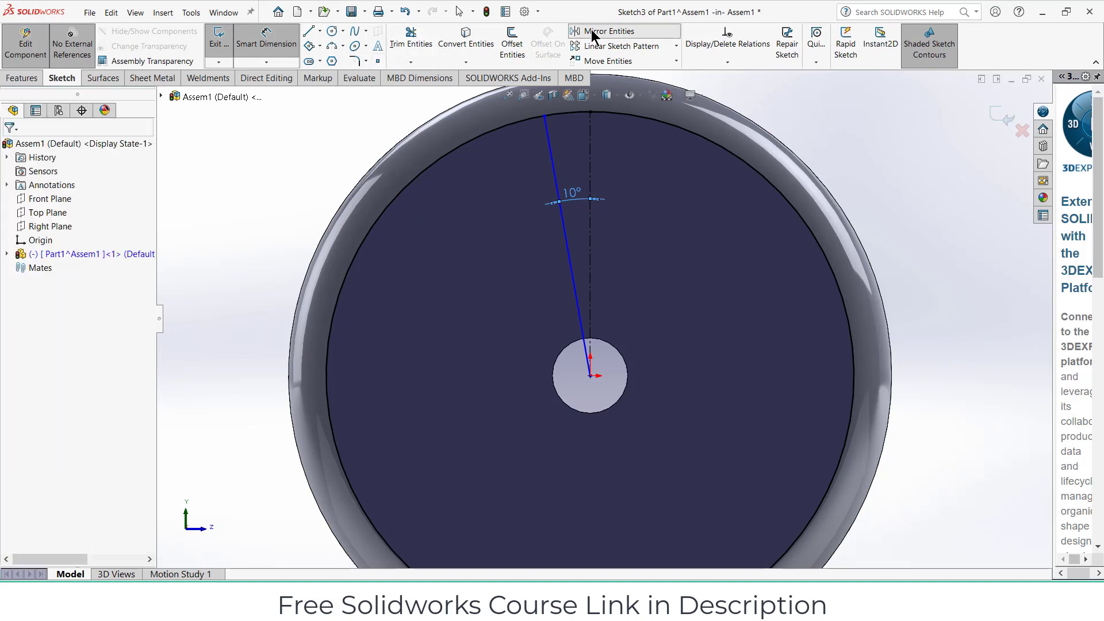
pyautogui.click(554, 181)
pyautogui.click(119, 316)
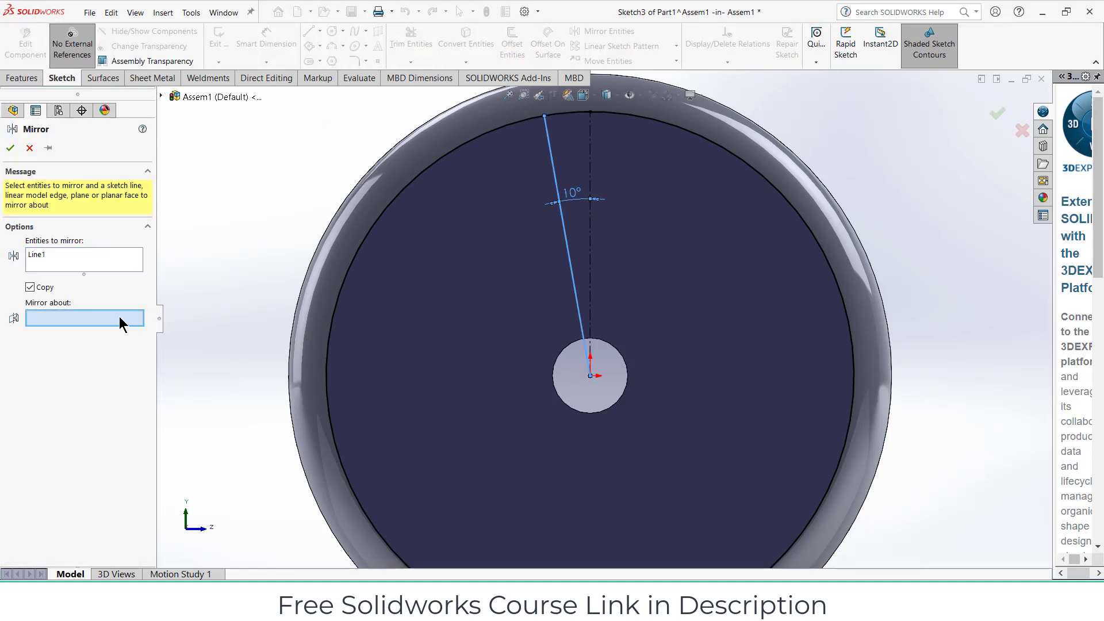
pyautogui.click(590, 178)
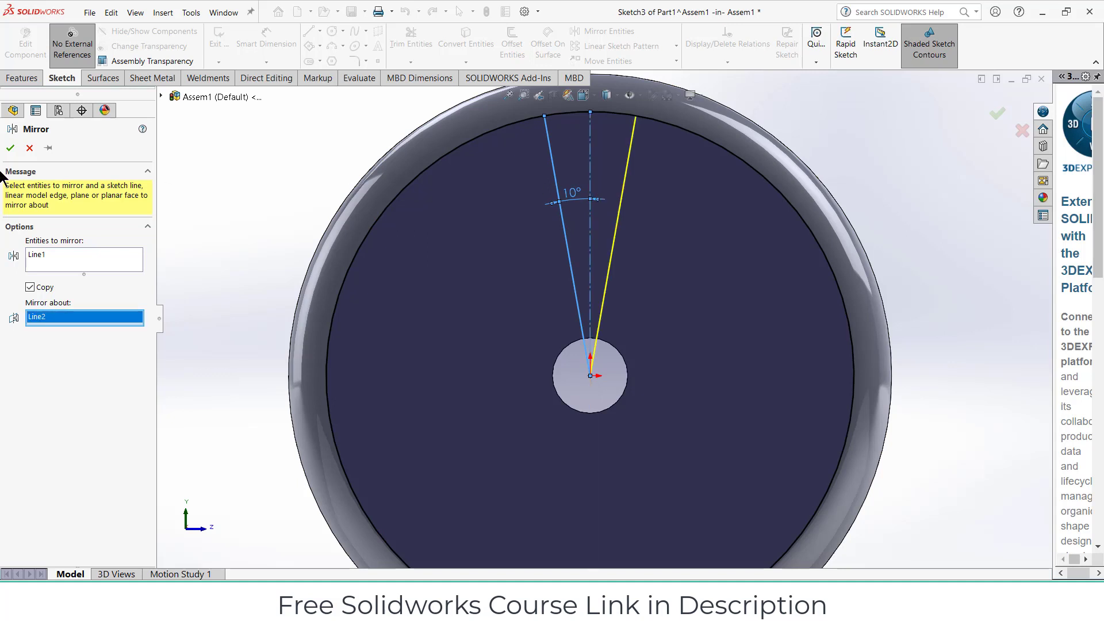
pyautogui.click(10, 148)
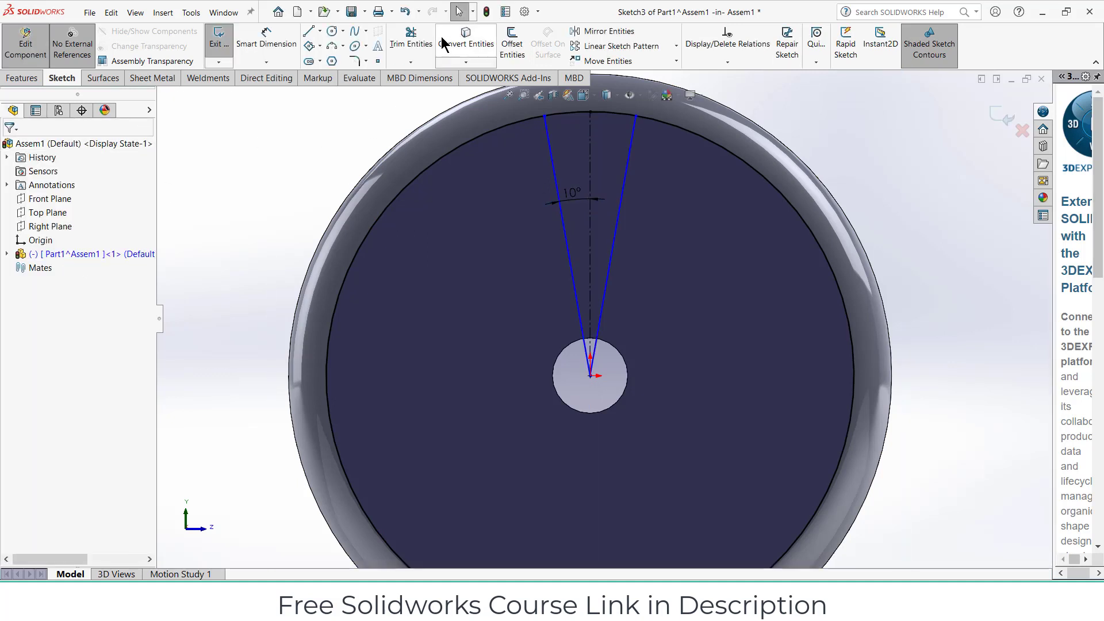
pyautogui.click(411, 38)
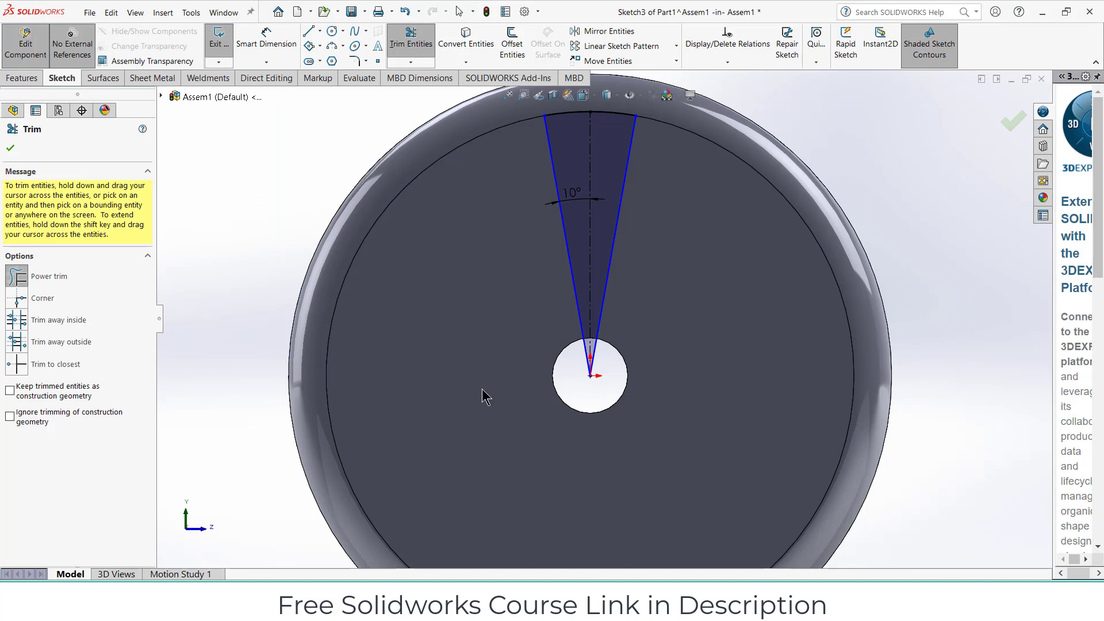
# Step: Attempt a Split Line on the pulley face with the wedge sketch, cancelling after the rebuild error
pyautogui.click(12, 148)
pyautogui.click(30, 79)
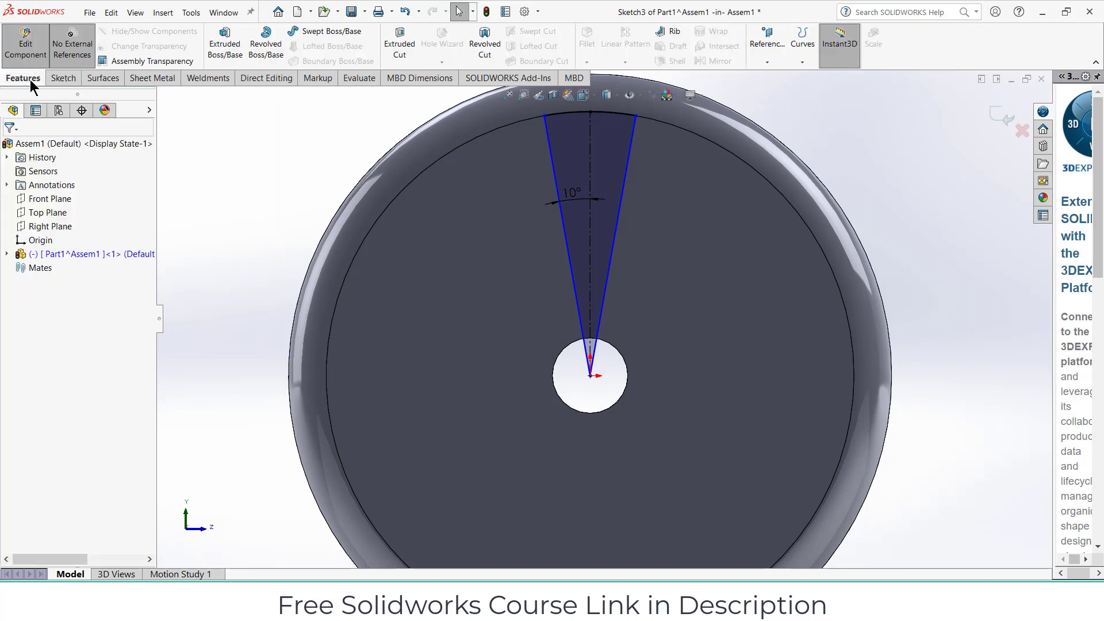
pyautogui.click(801, 55)
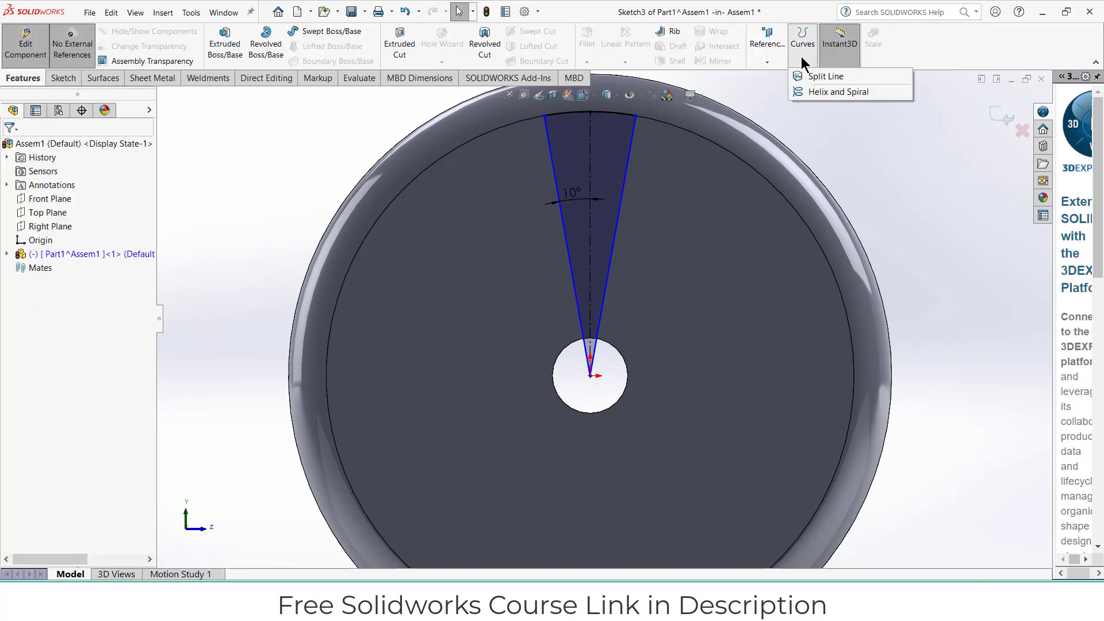
pyautogui.click(826, 77)
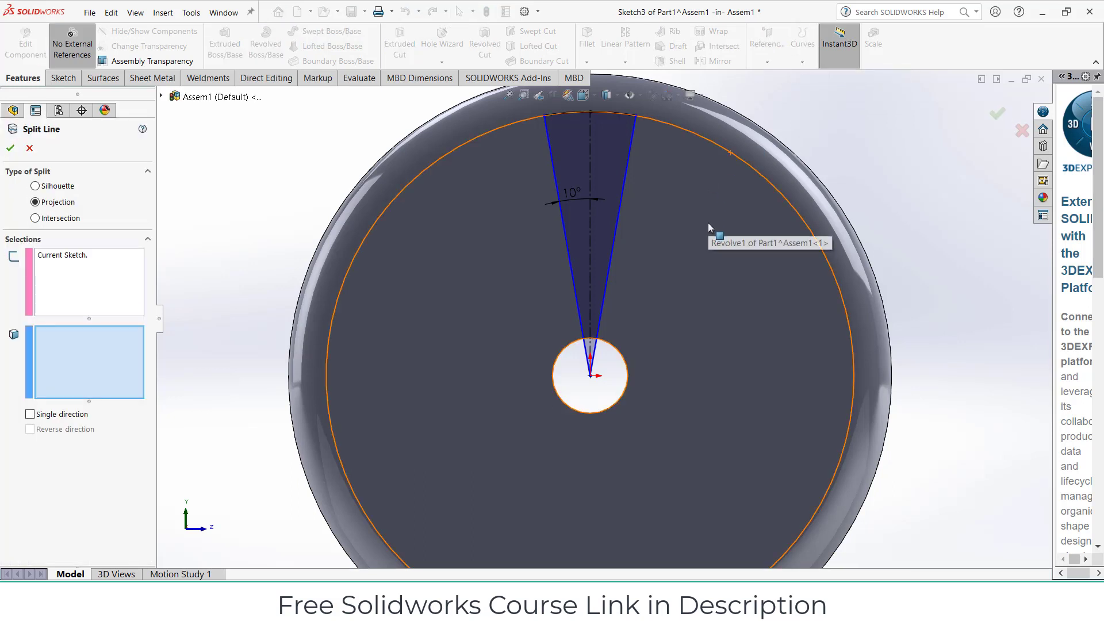
pyautogui.click(708, 229)
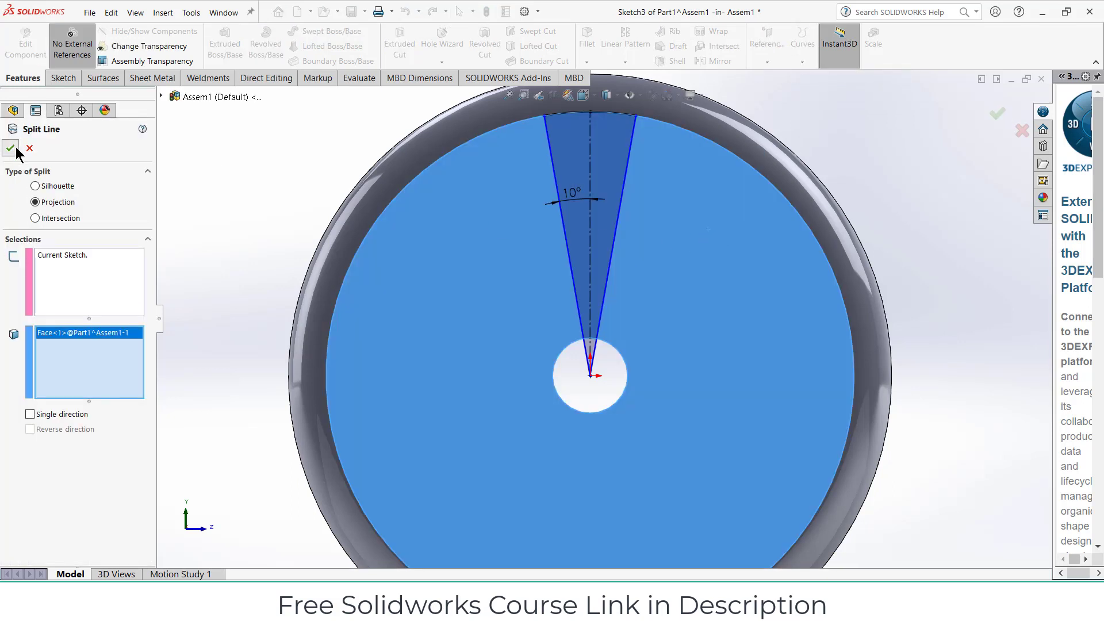
pyautogui.click(11, 149)
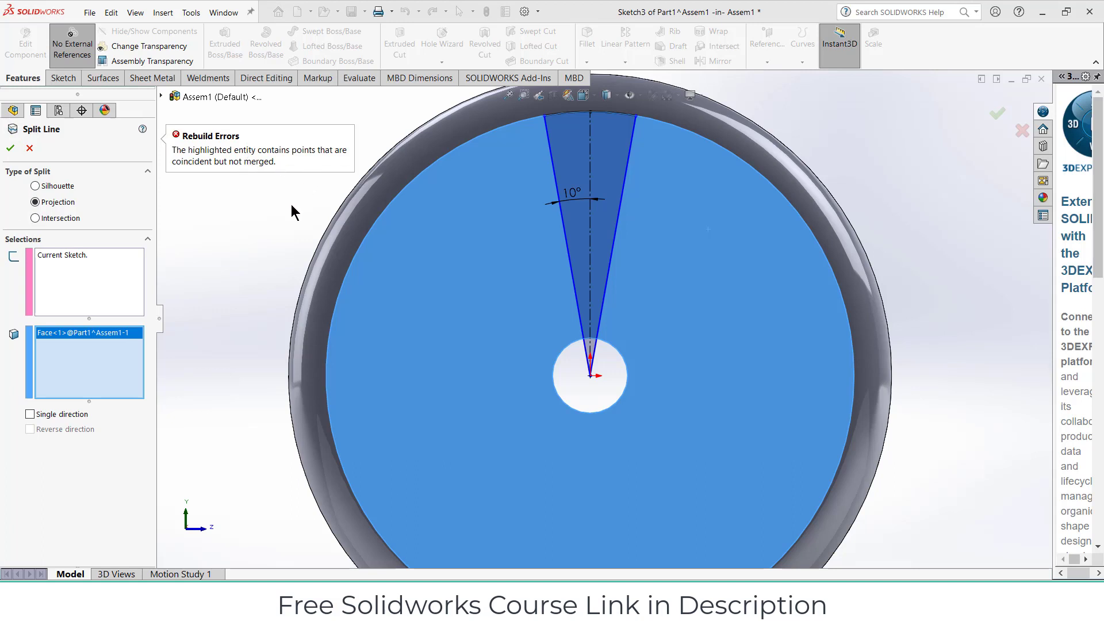
pyautogui.click(27, 148)
pyautogui.scroll(-4, 637, 371)
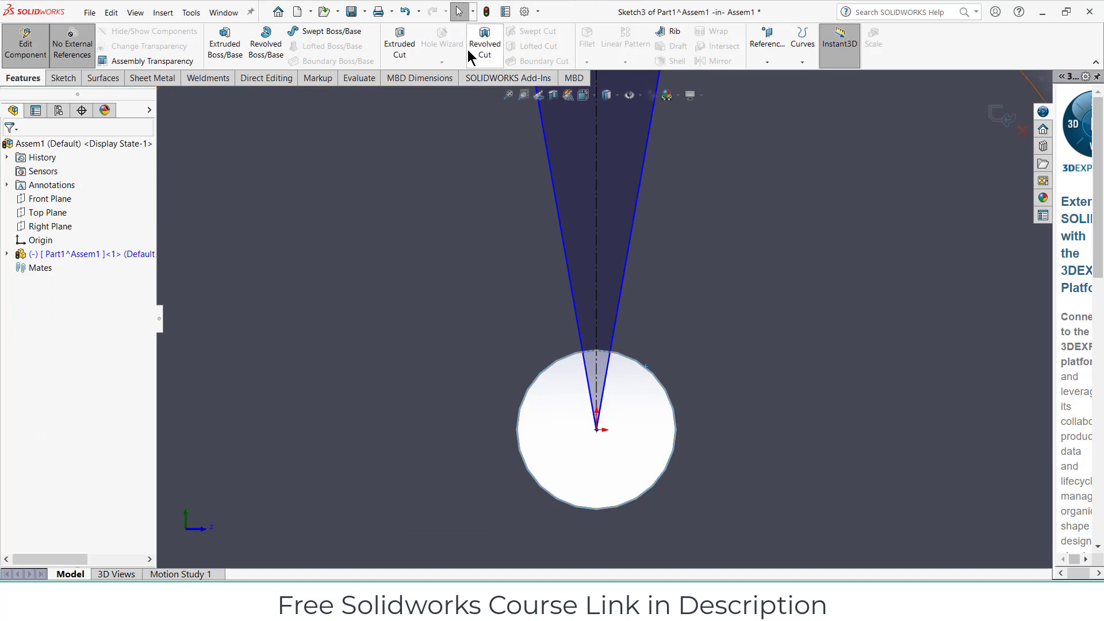
# Step: Trim the wedge lines and hub circle so the wedge runs from bore to rim
pyautogui.click(72, 78)
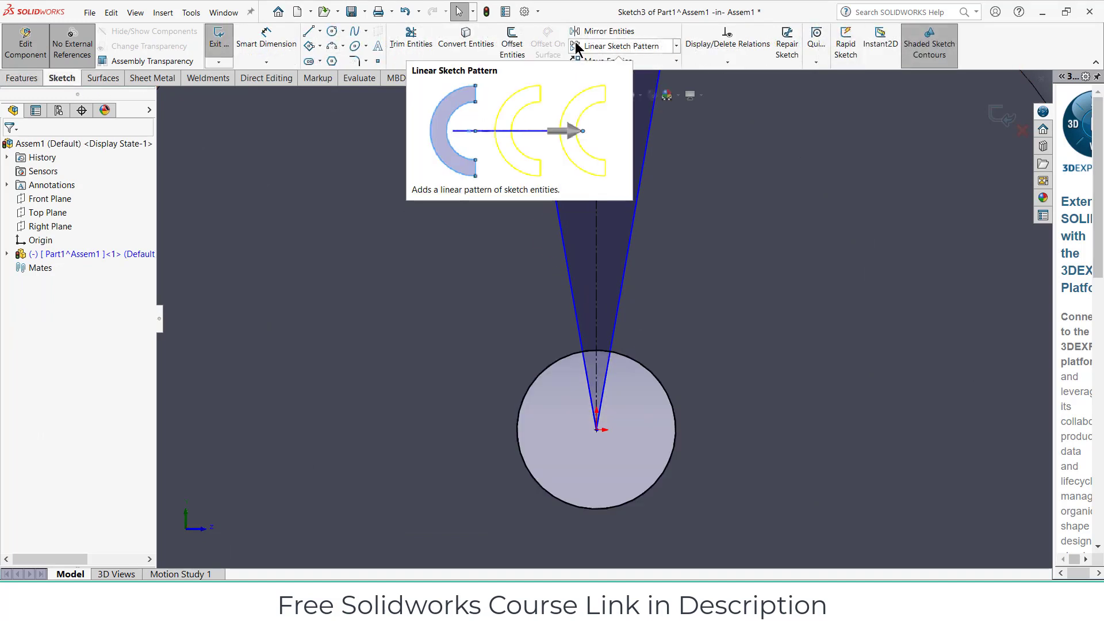
pyautogui.click(410, 39)
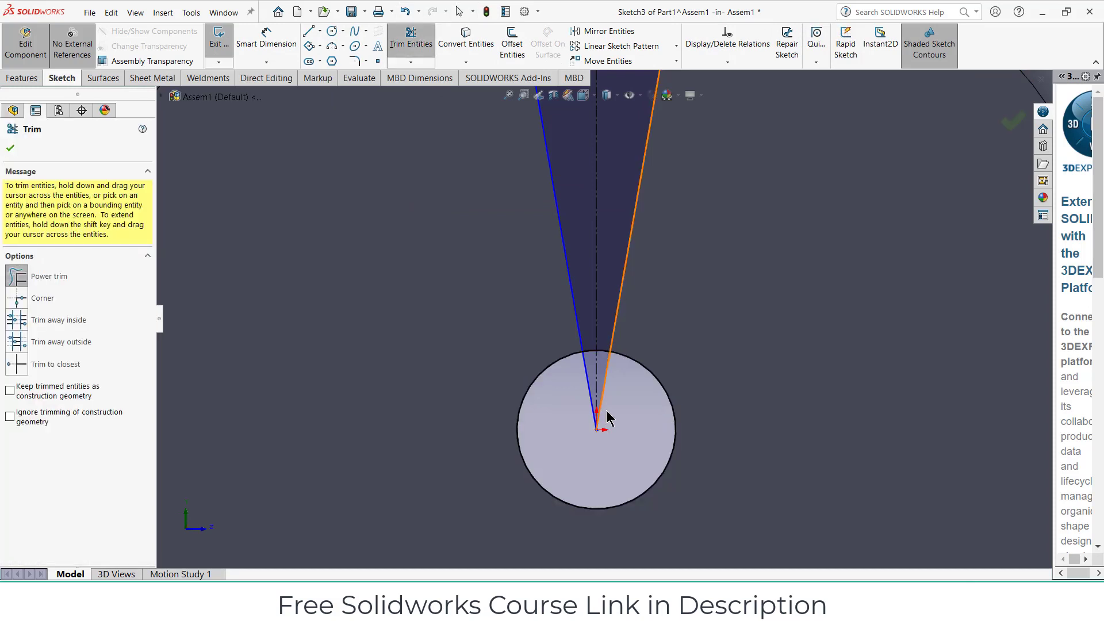
pyautogui.moveTo(609, 418)
pyautogui.mouseDown()
pyautogui.moveTo(611, 385)
pyautogui.moveTo(578, 389)
pyautogui.mouseUp()
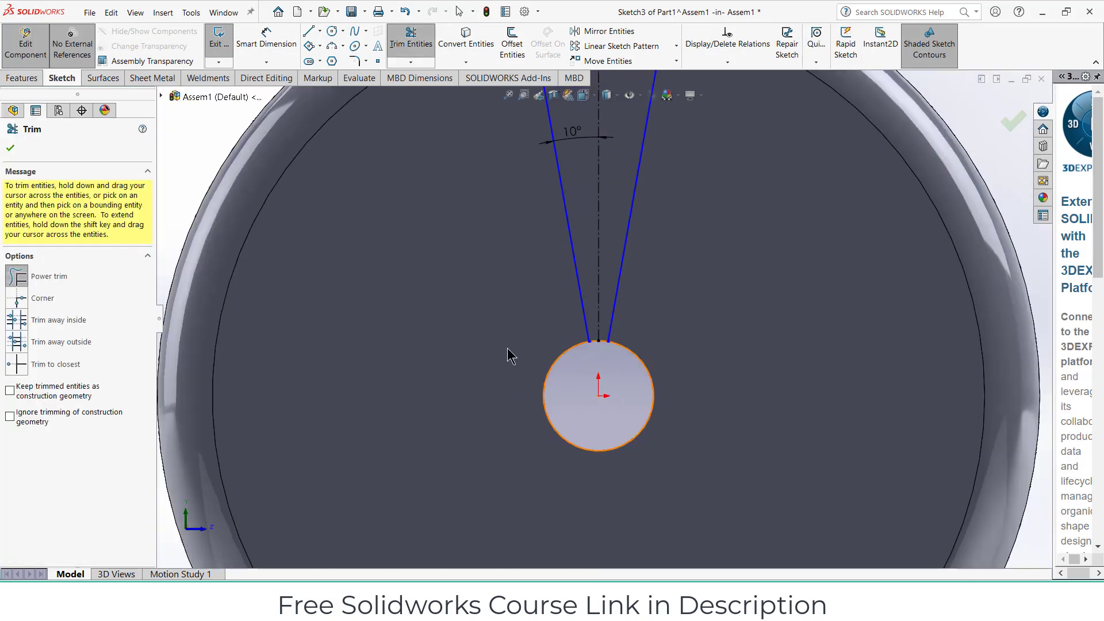
pyautogui.moveTo(505, 352)
pyautogui.mouseDown()
pyautogui.moveTo(560, 405)
pyautogui.moveTo(636, 458)
pyautogui.mouseUp()
pyautogui.click(9, 149)
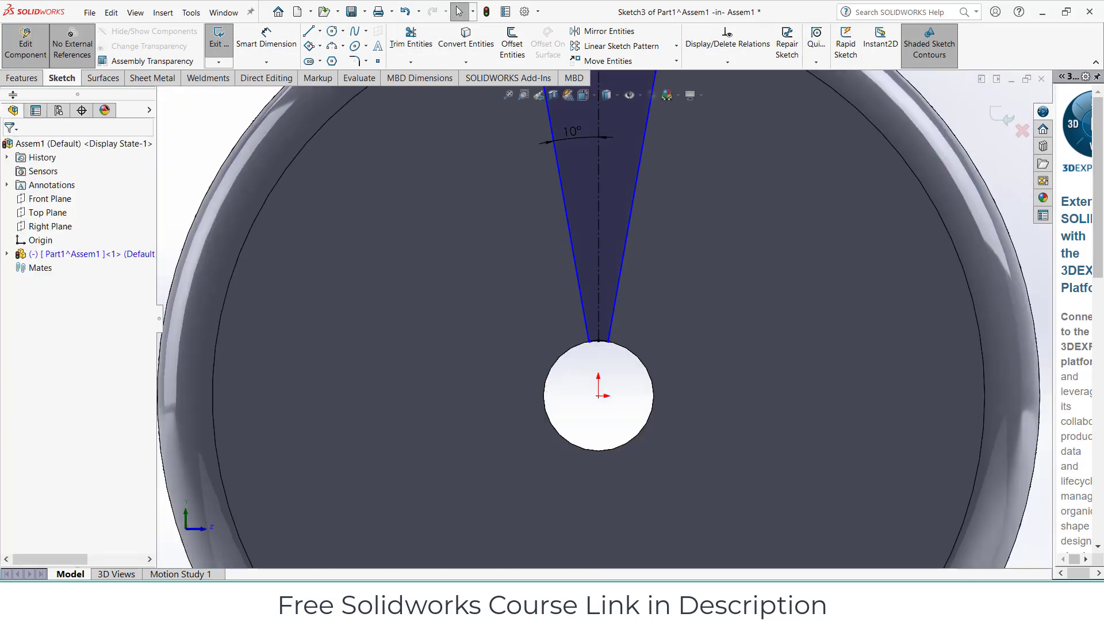
pyautogui.click(22, 78)
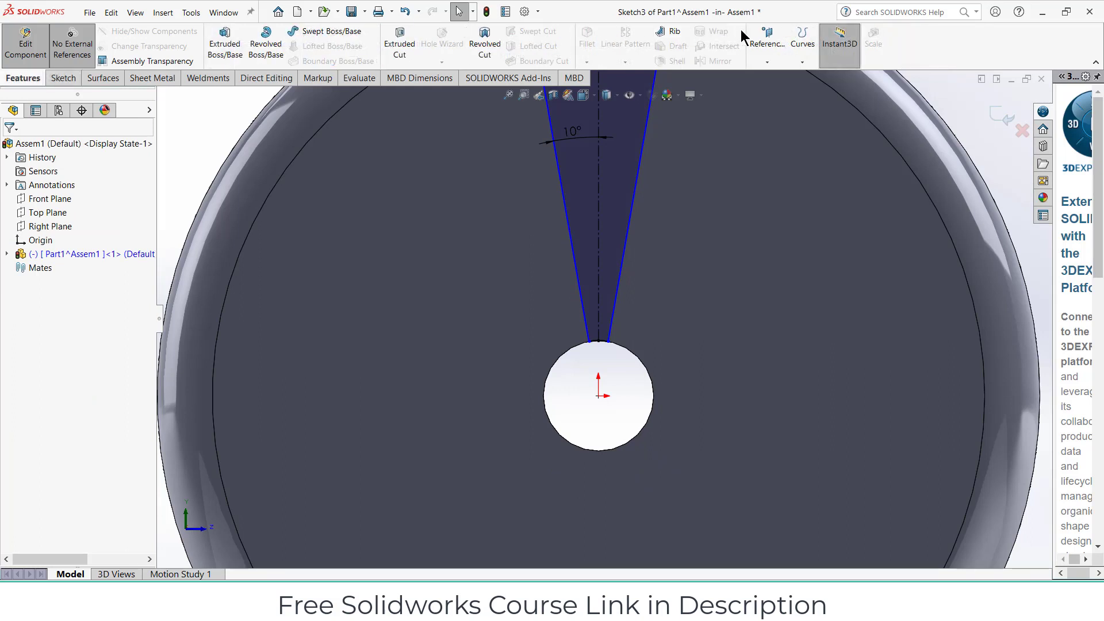
# Step: Split the pulley face with the wedge sketch to create Split Line2
pyautogui.click(802, 60)
pyautogui.click(822, 76)
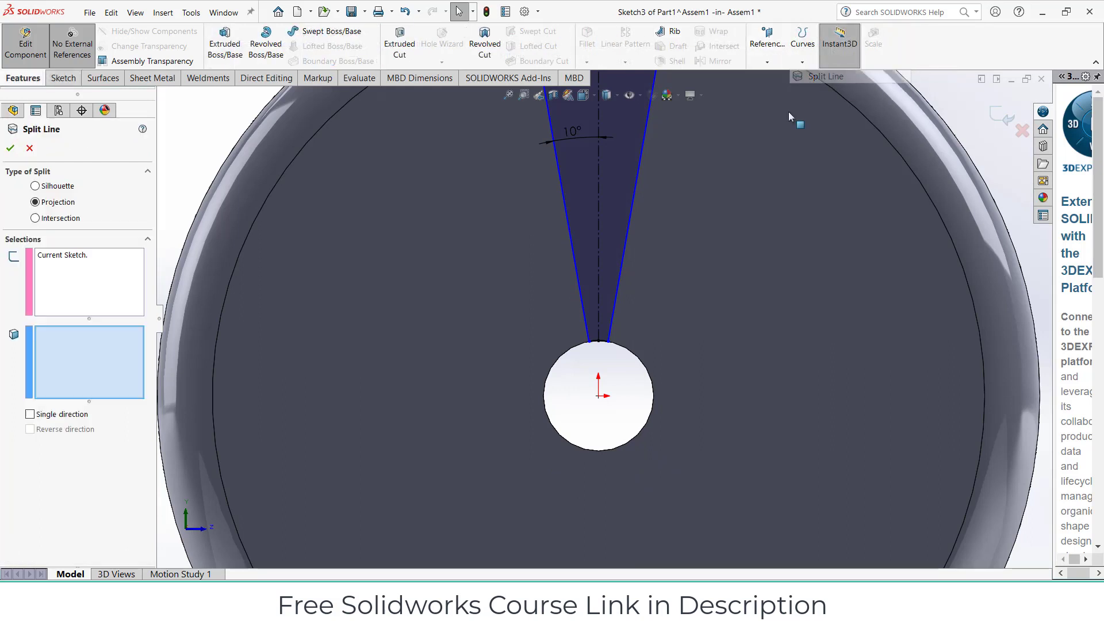
pyautogui.click(706, 189)
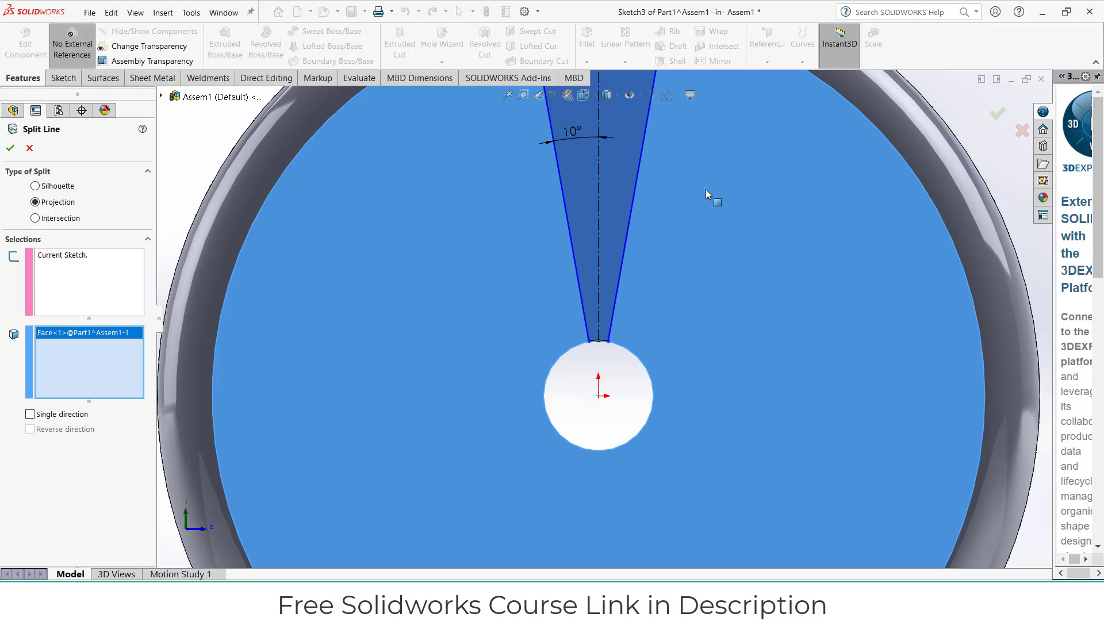
pyautogui.click(9, 149)
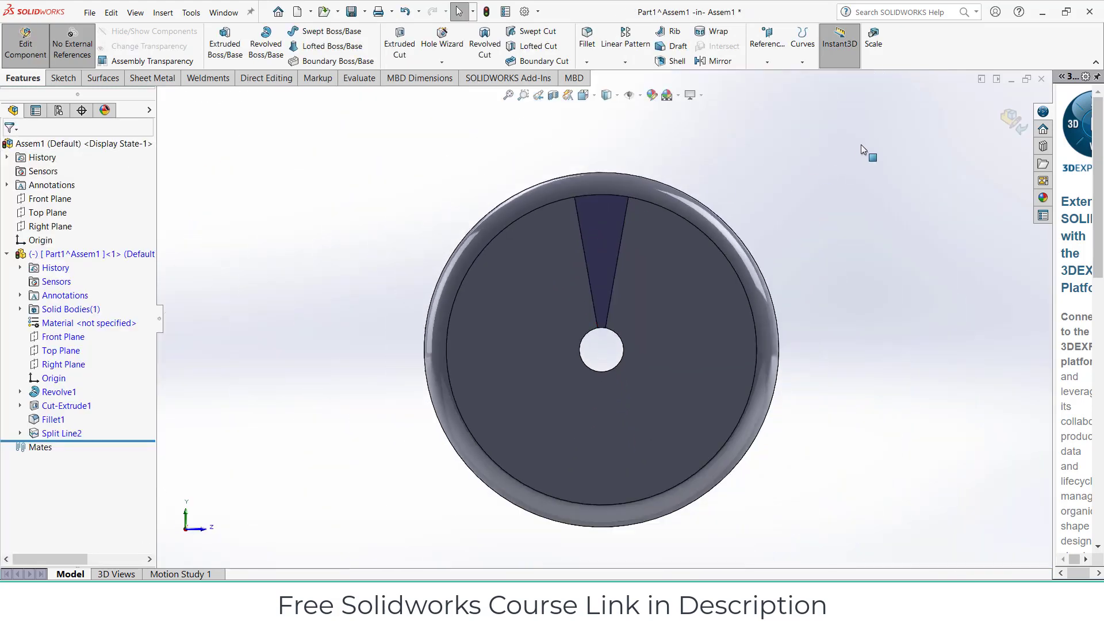
# Step: Check the new 10° wedge face and end part editing, returning to Assem1
pyautogui.scroll(-3, 609, 236)
pyautogui.click(603, 227)
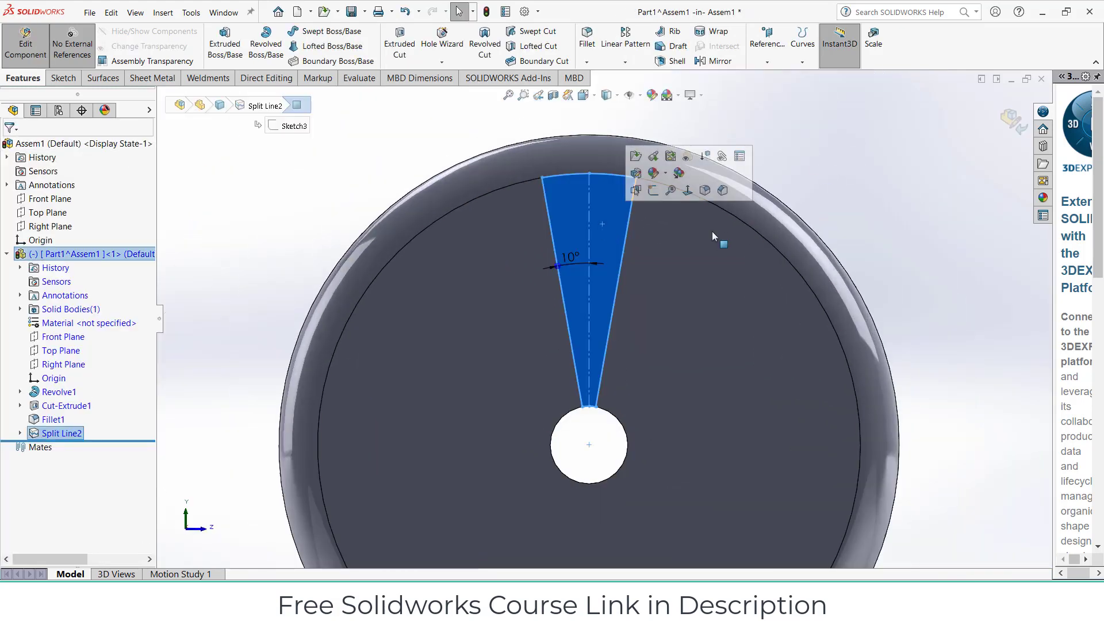
pyautogui.scroll(3, 685, 284)
pyautogui.scroll(-3, 579, 275)
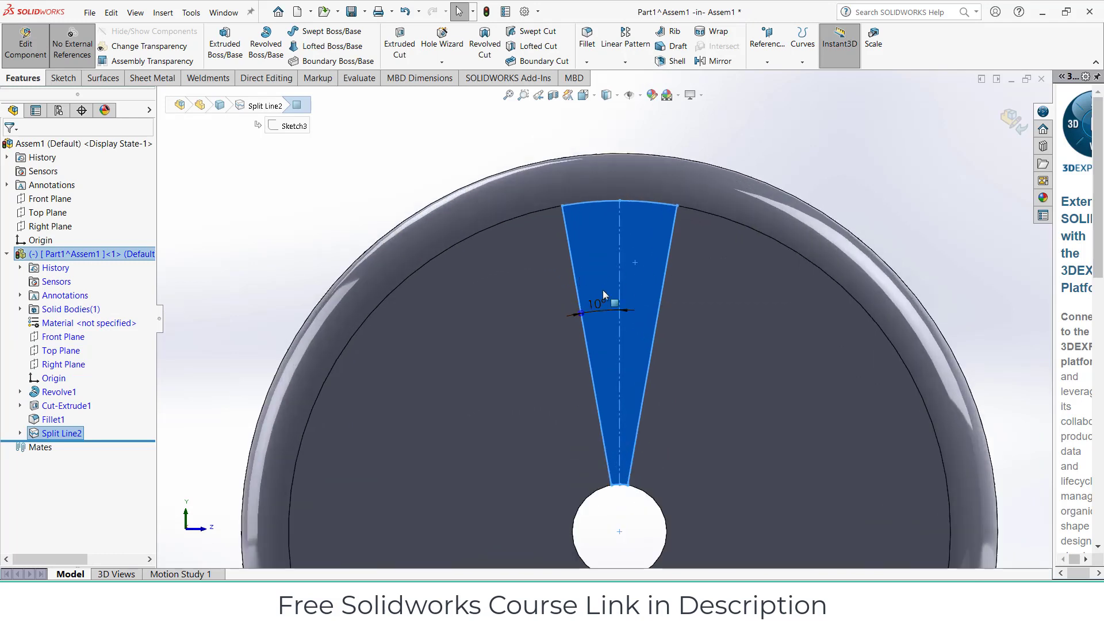
pyautogui.scroll(5, 767, 344)
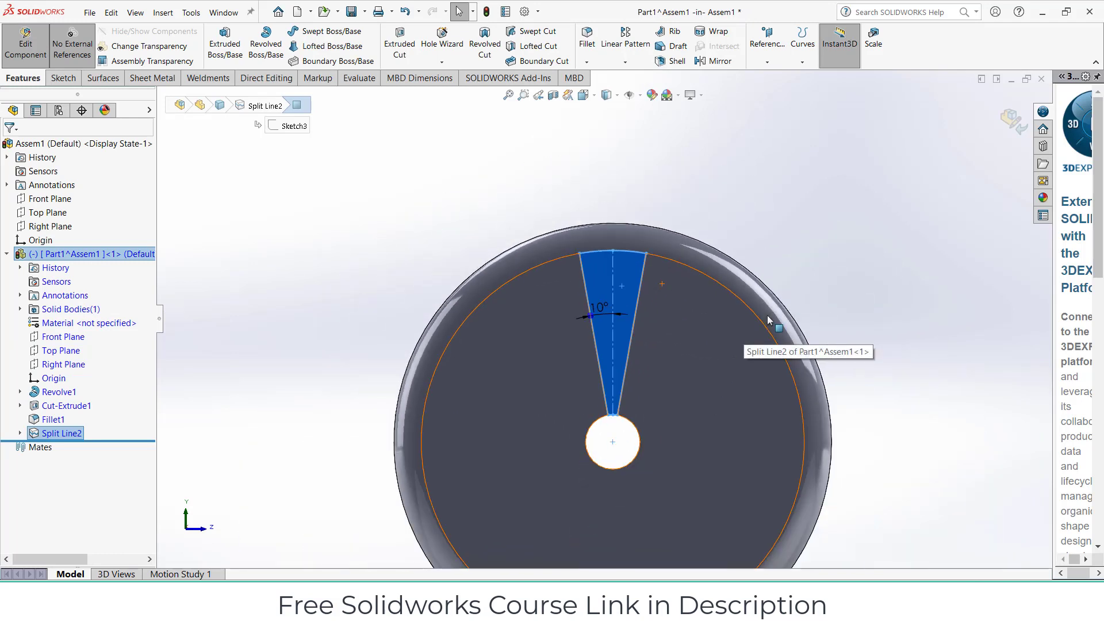
pyautogui.scroll(3, 639, 428)
pyautogui.scroll(-4, 639, 428)
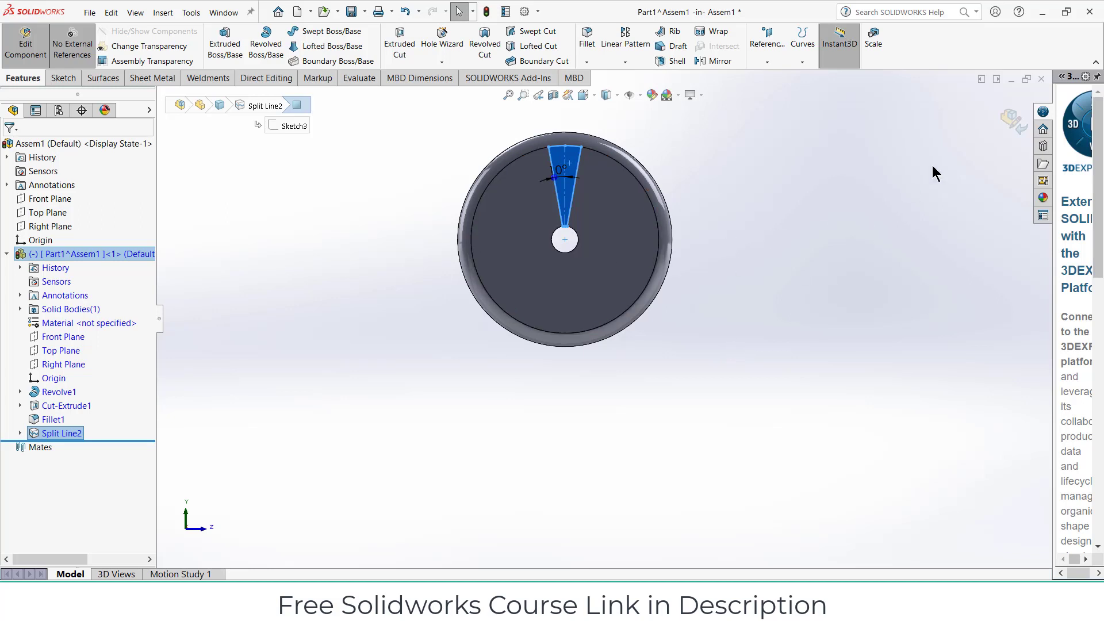
pyautogui.click(1015, 122)
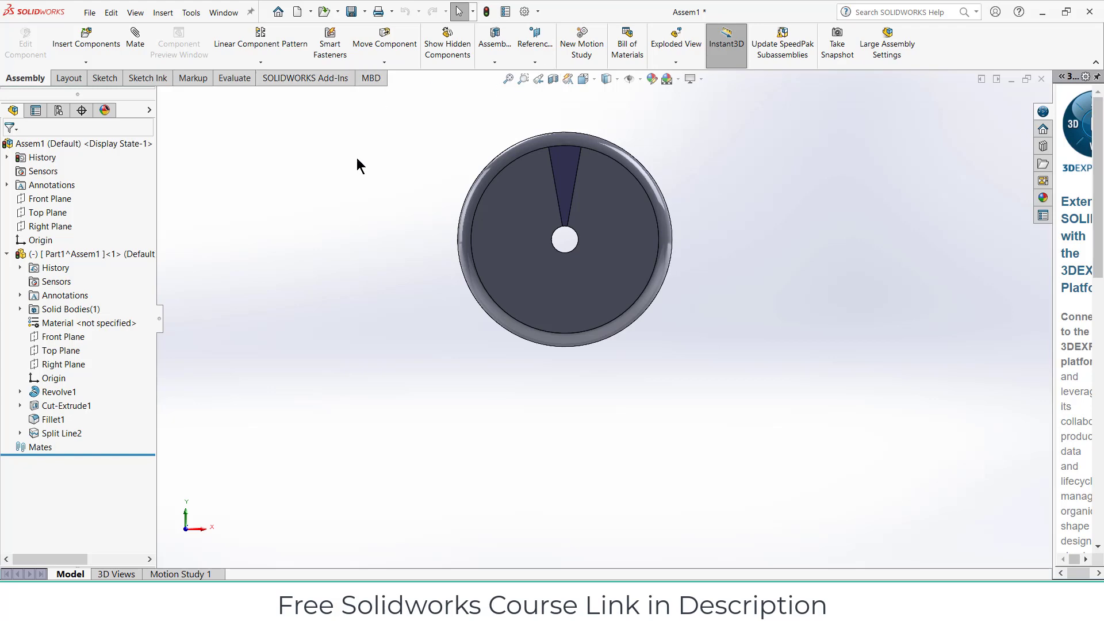
# Step: Drag the pulley toward the lower left, then clear the selection
pyautogui.moveTo(481, 208); pyautogui.dragTo(594, 235, button='middle')
pyautogui.moveTo(594, 236); pyautogui.dragTo(634, 310)
pyautogui.press('Escape')
pyautogui.click(790, 242)
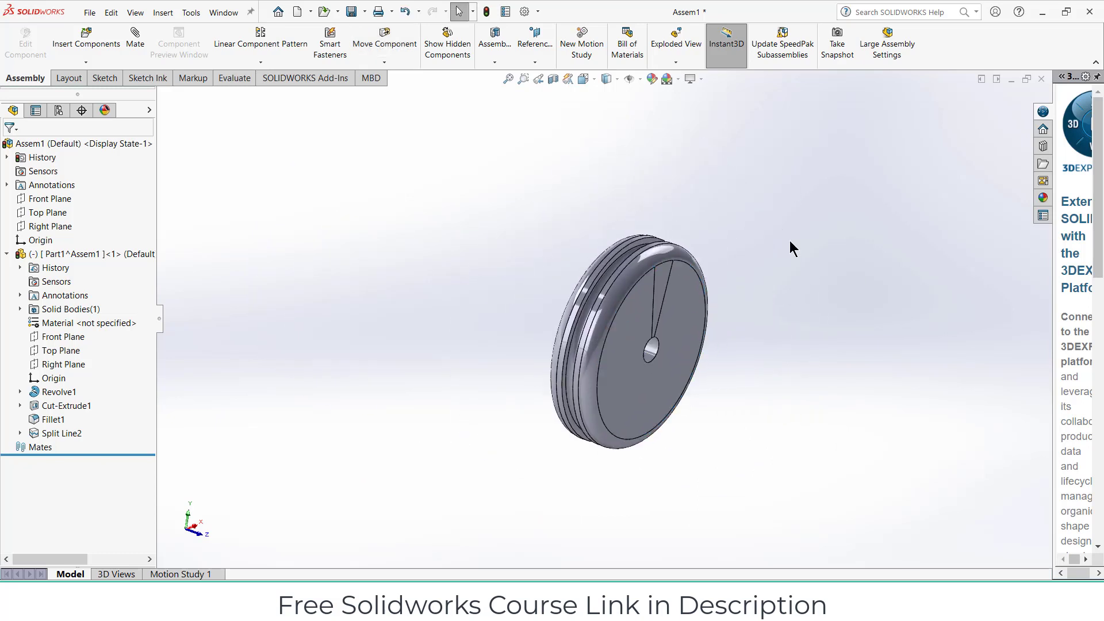
# Step: Sketch a vertical centerline down from the origin on the assembly Top Plane
pyautogui.click(56, 214)
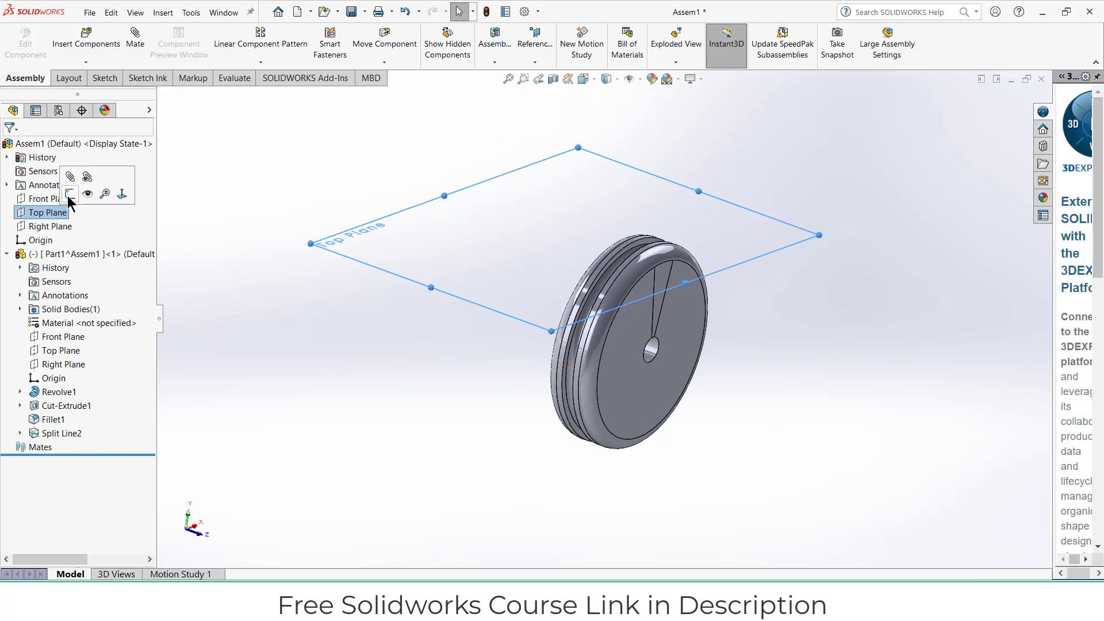
pyautogui.click(70, 194)
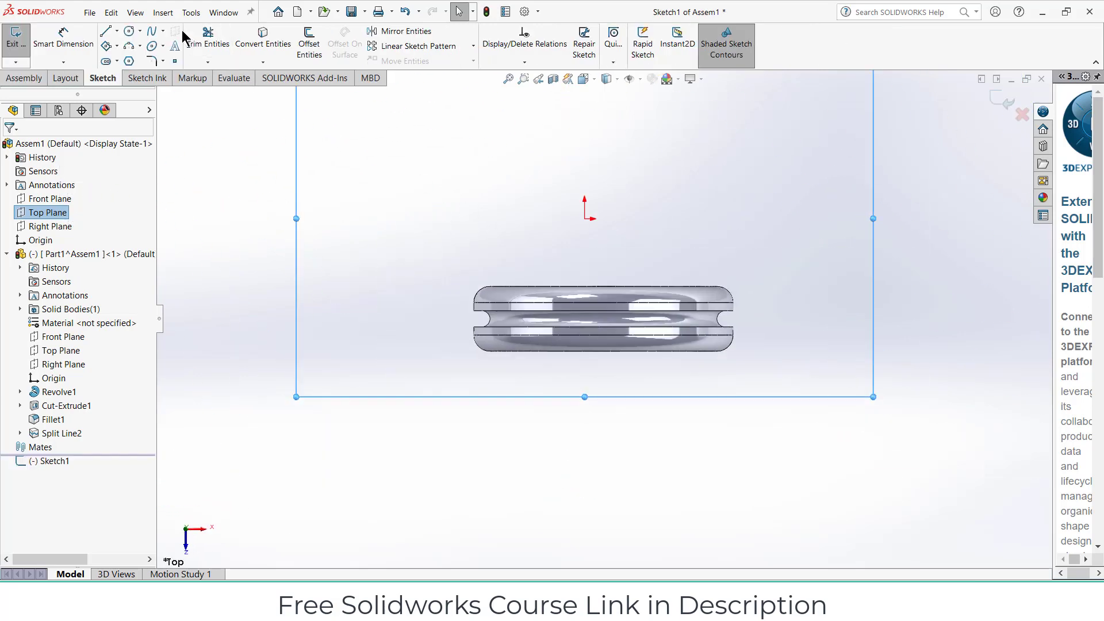
pyautogui.click(116, 31)
pyautogui.click(131, 57)
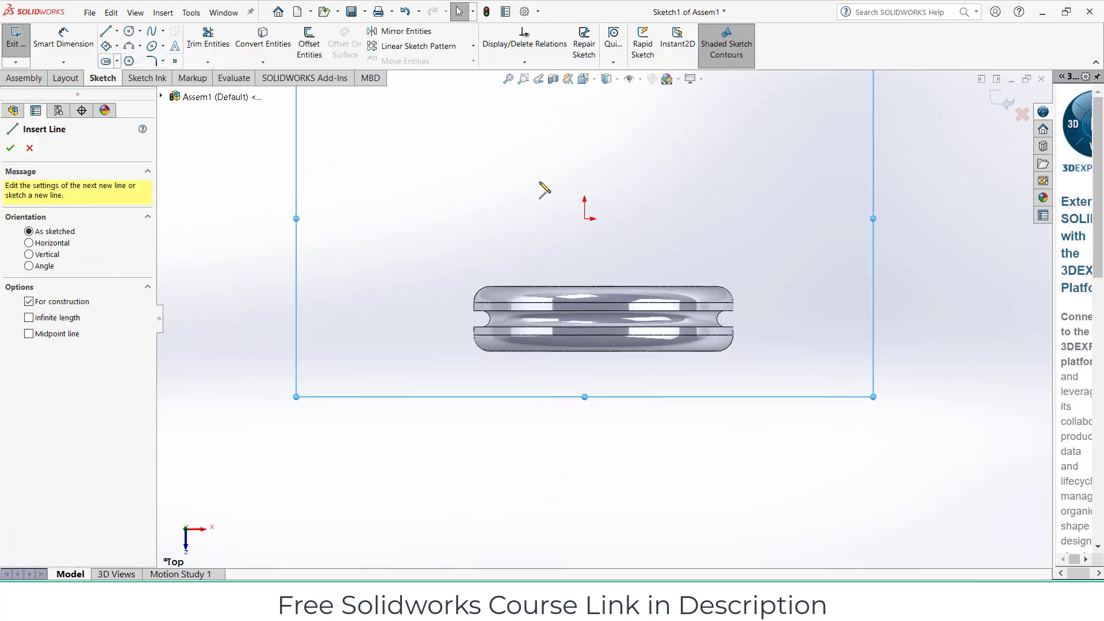
pyautogui.click(585, 218)
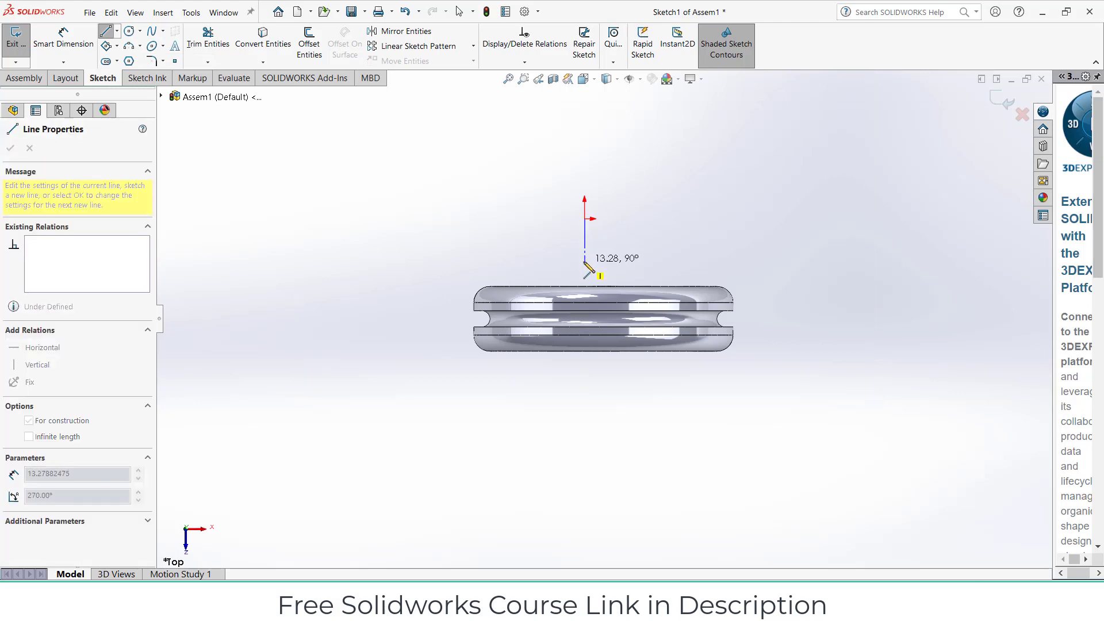
pyautogui.click(585, 260)
pyautogui.press('Escape')
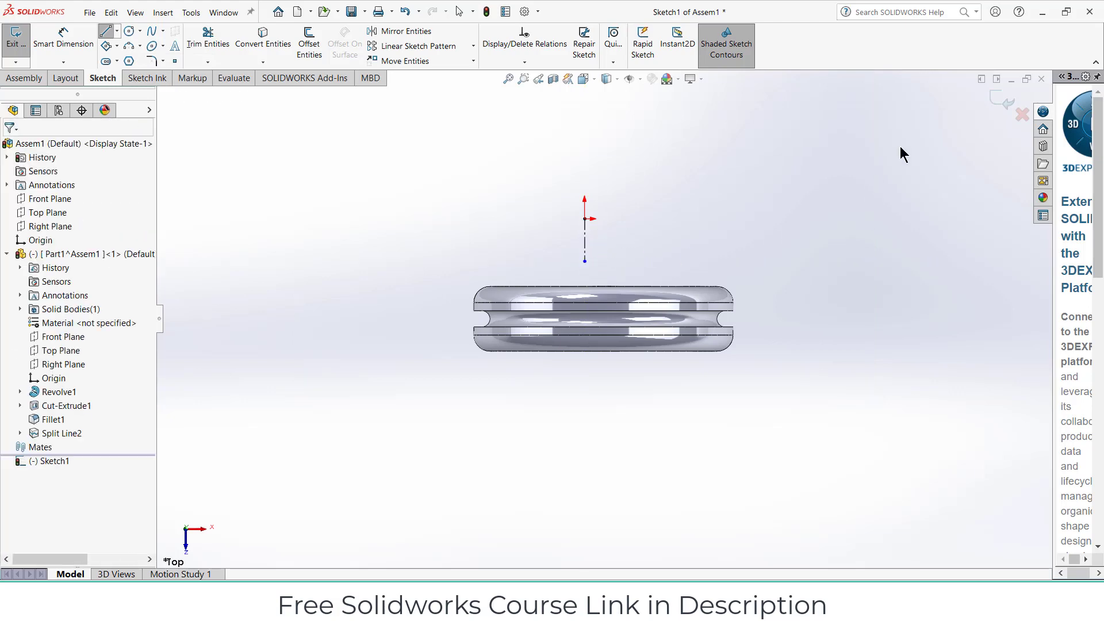
pyautogui.hotkey('ctrl', 'b')
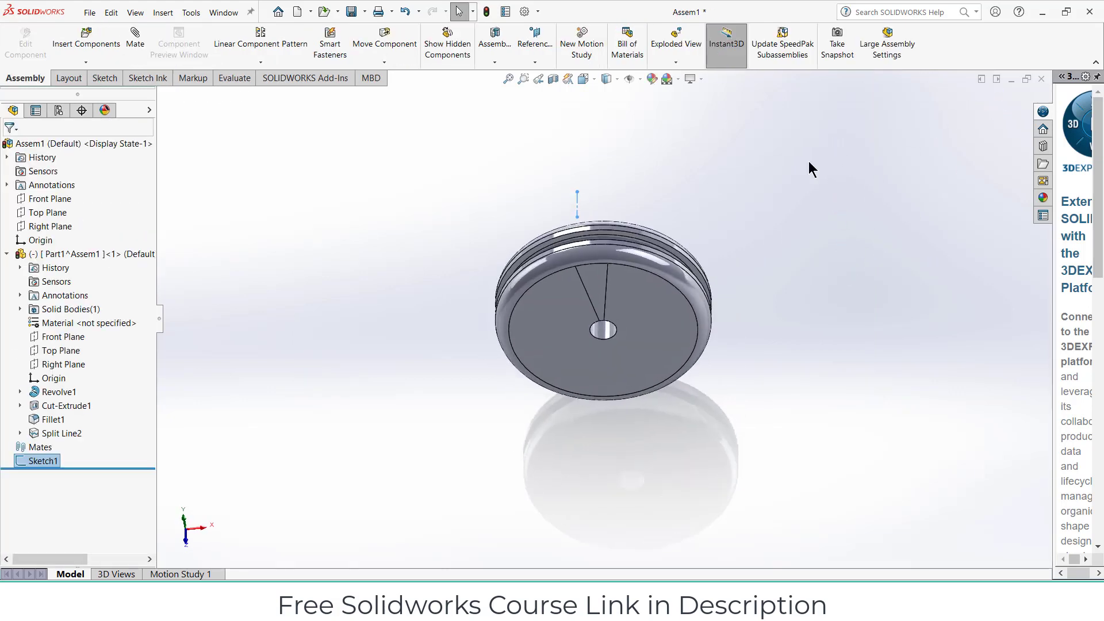
# Step: Mate the pulley hole concentric with the sketch centerline (Concentric1)
pyautogui.click(682, 201)
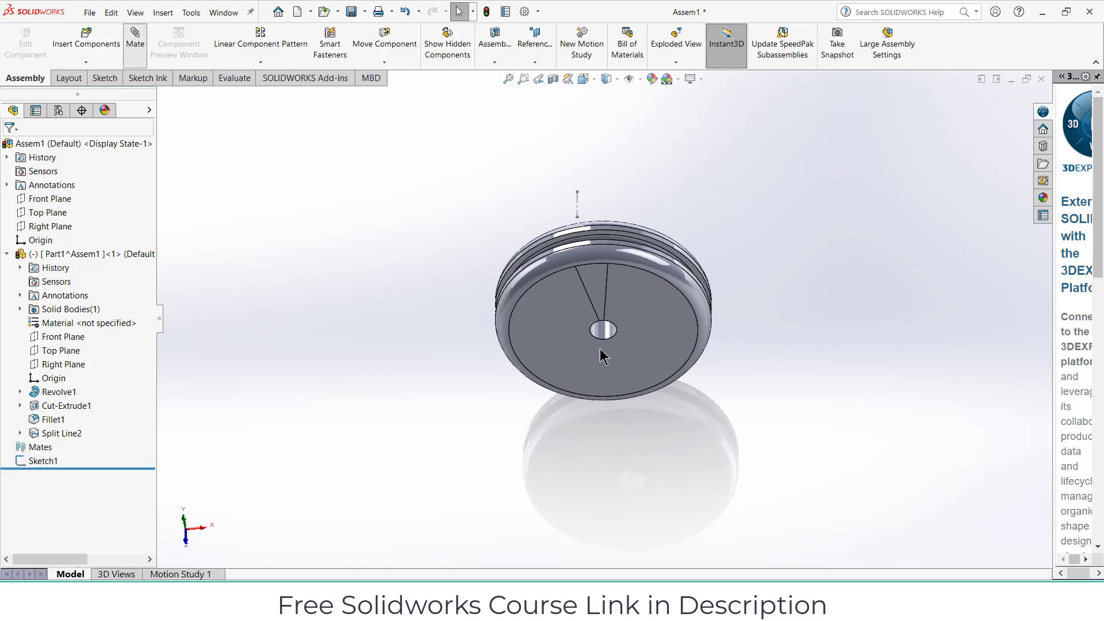
pyautogui.press('m')
pyautogui.click(600, 316)
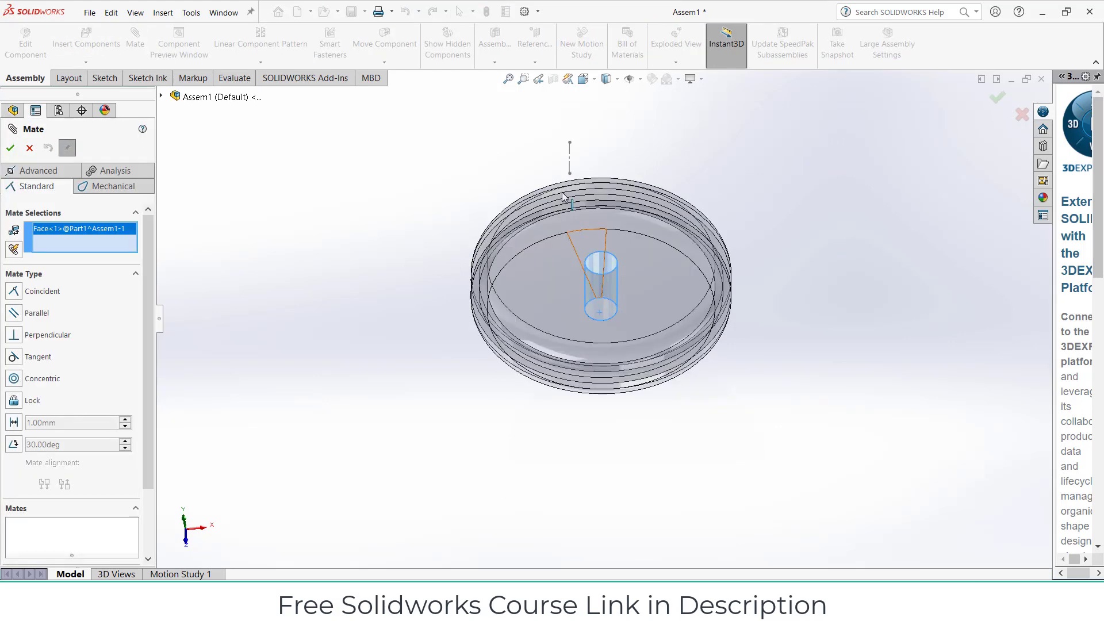
pyautogui.click(568, 159)
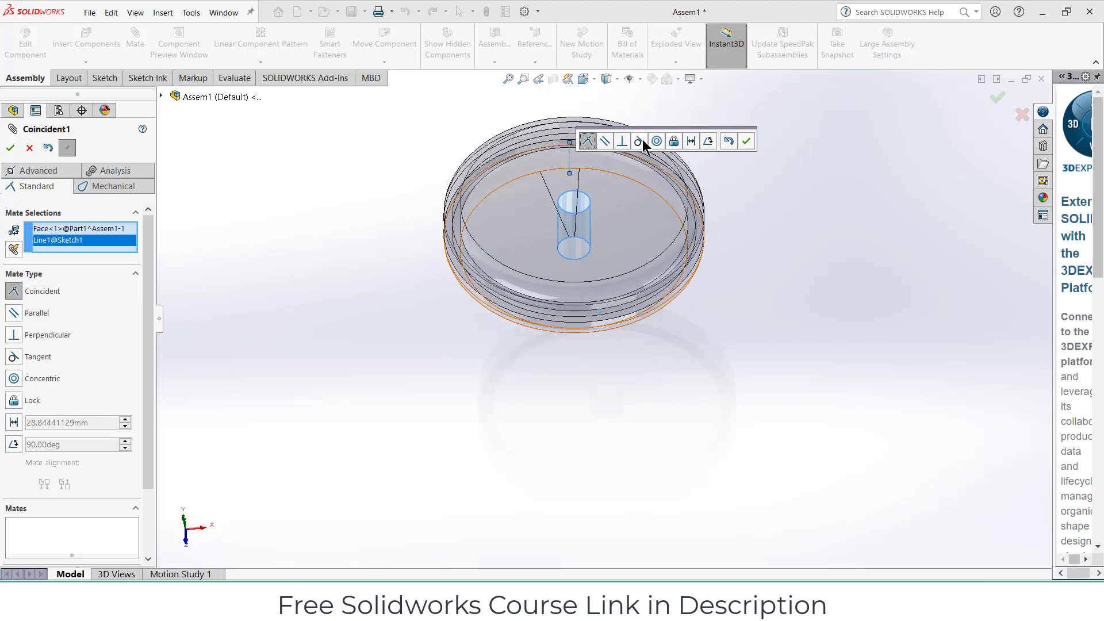
pyautogui.click(657, 142)
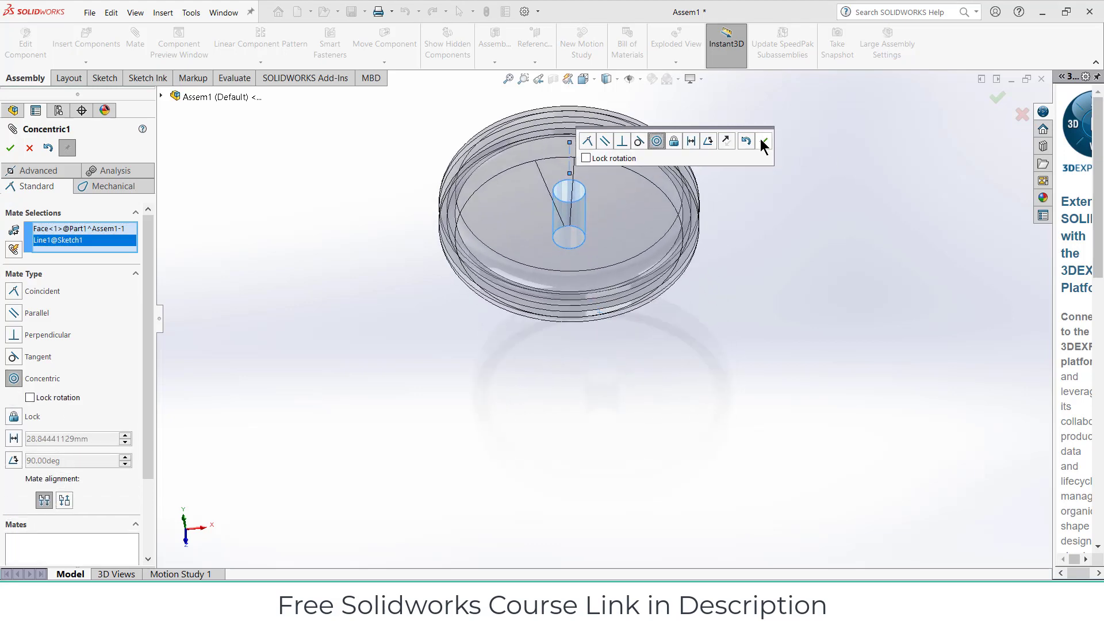
pyautogui.click(763, 144)
pyautogui.moveTo(747, 140); pyautogui.dragTo(729, 219, button='middle')
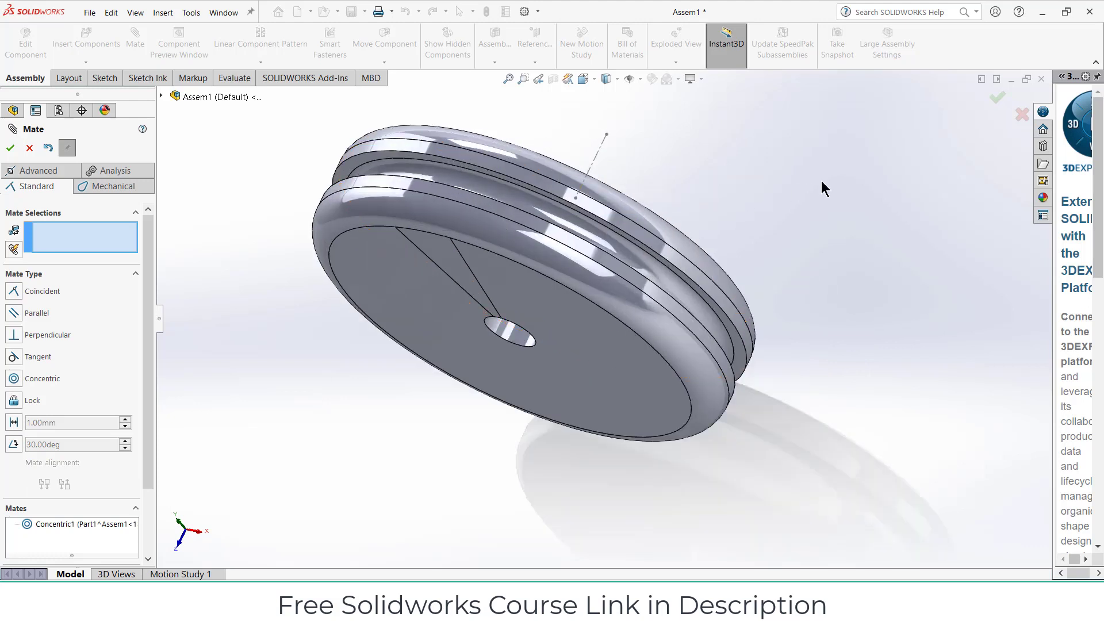
pyautogui.press('z')
pyautogui.press('z')
pyautogui.press('z')
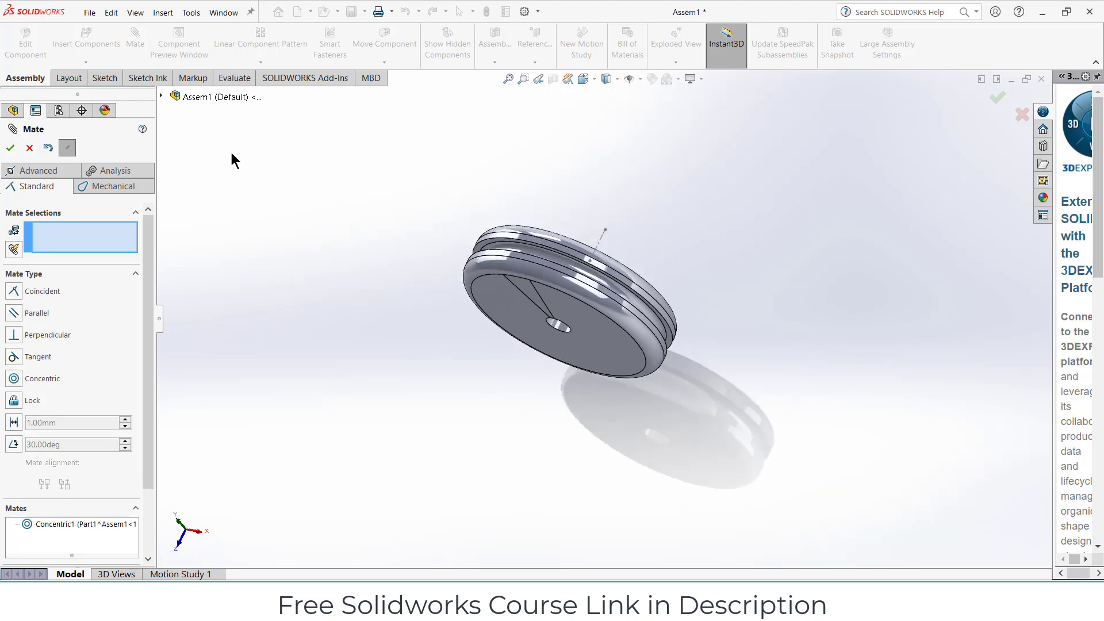
# Step: Add a Symmetric mate between the pulley rim face and the assembly Front Plane
pyautogui.click(162, 96)
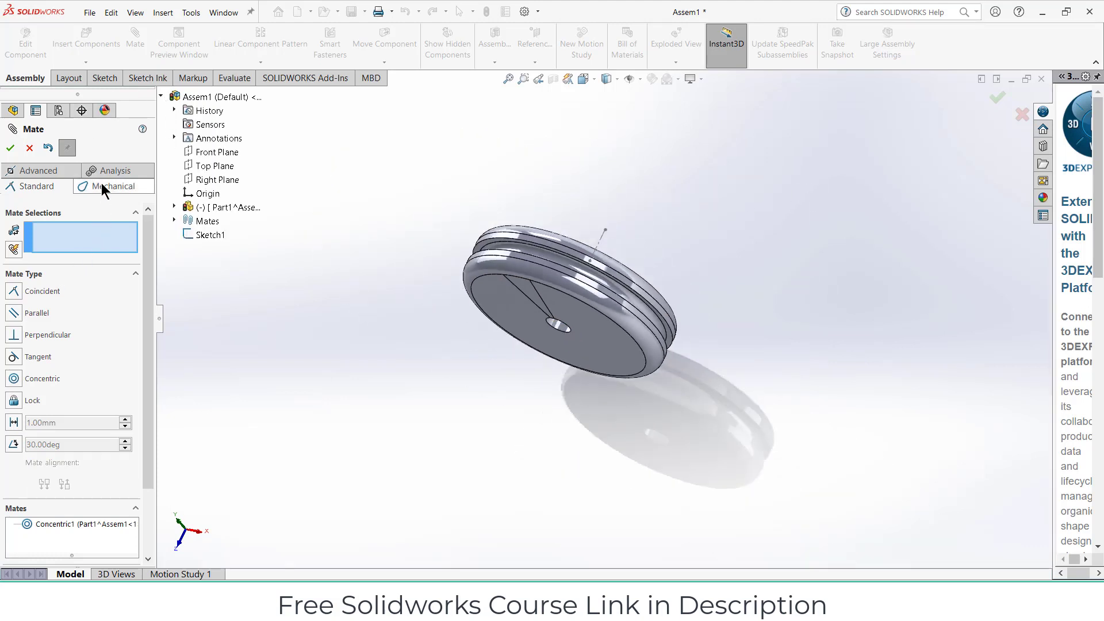
pyautogui.click(37, 170)
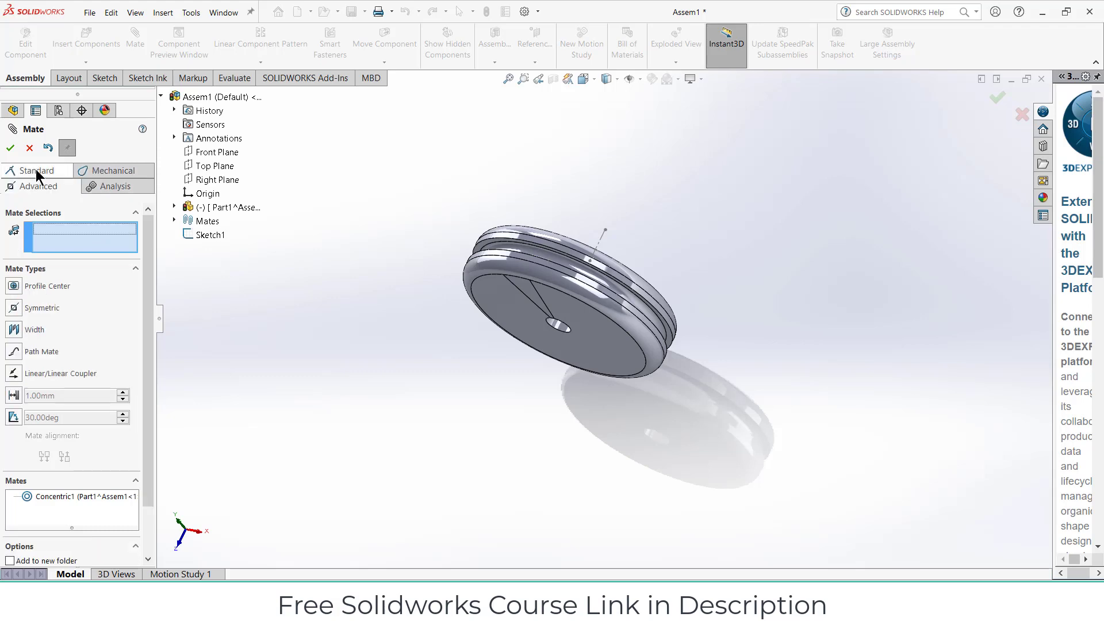
pyautogui.click(13, 308)
pyautogui.scroll(-3, 141, 265)
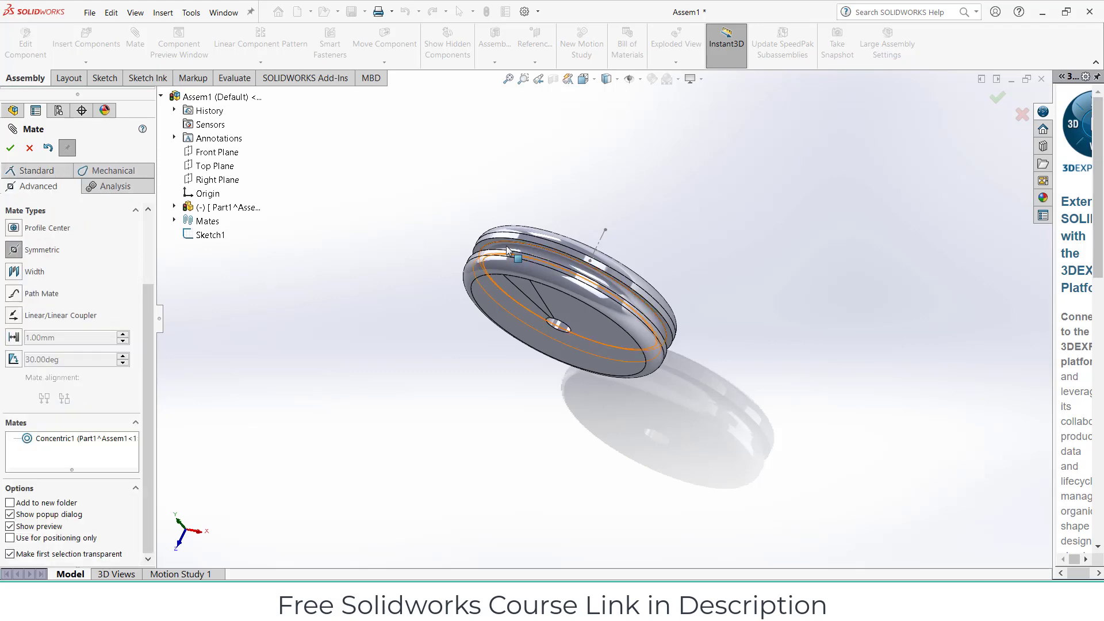
pyautogui.scroll(-5, 535, 240)
pyautogui.scroll(3, 592, 208)
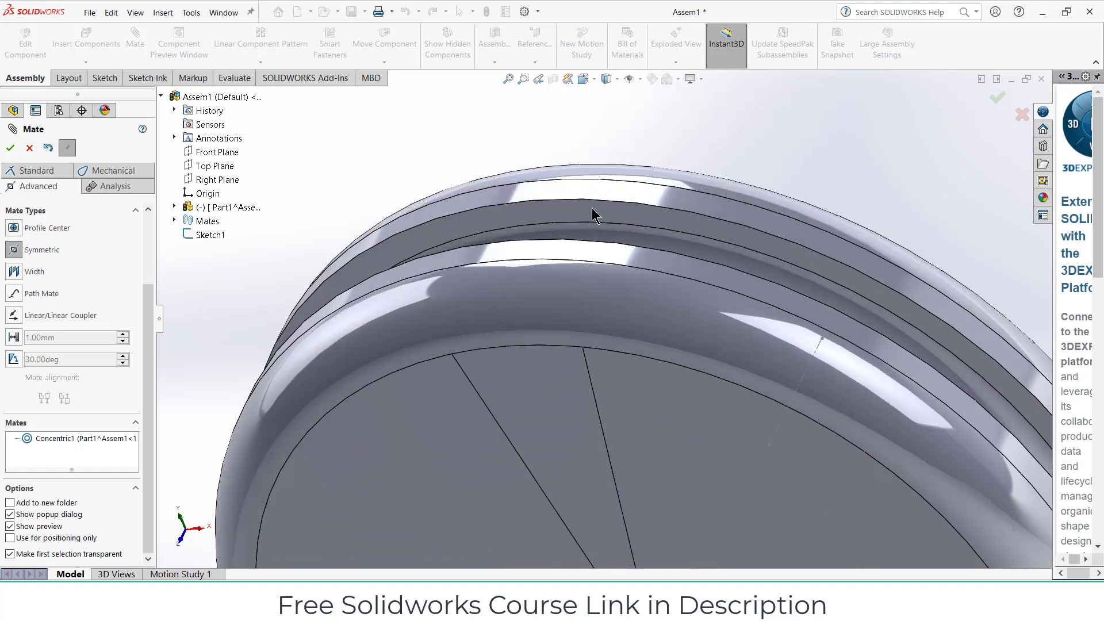
pyautogui.click(592, 208)
pyautogui.scroll(3, 572, 184)
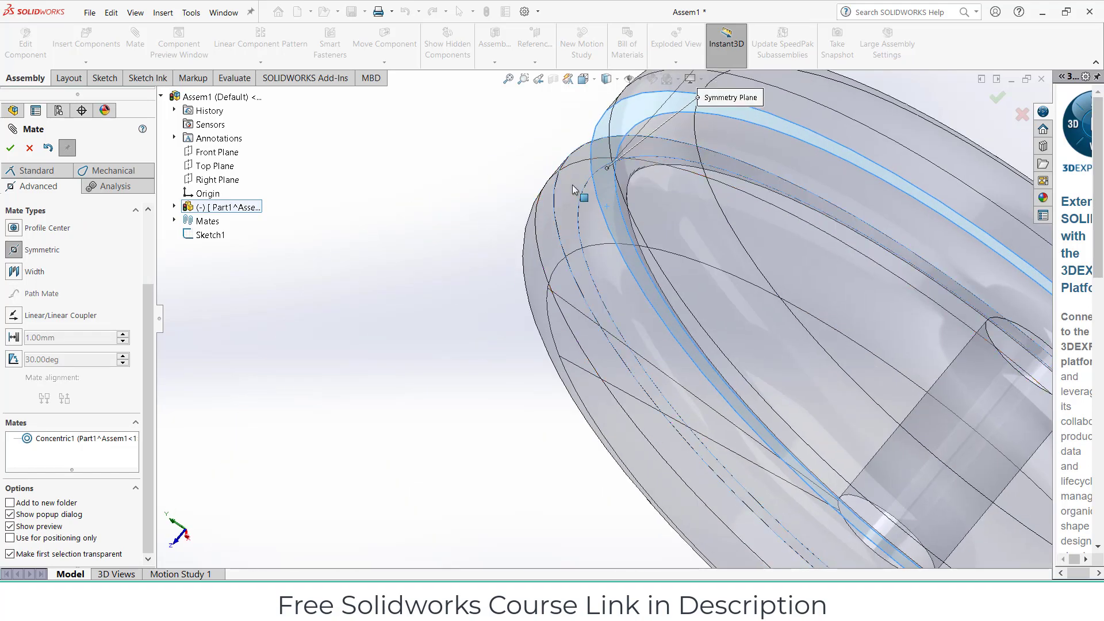
pyautogui.scroll(3, 571, 185)
pyautogui.moveTo(575, 272); pyautogui.dragTo(601, 149, button='middle')
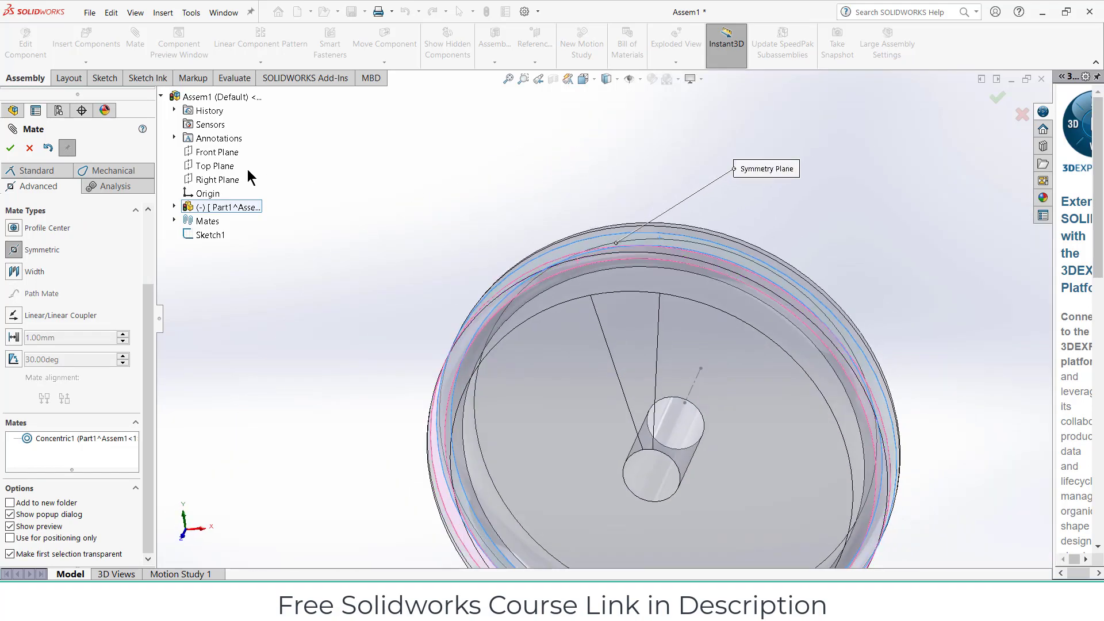
pyautogui.click(217, 153)
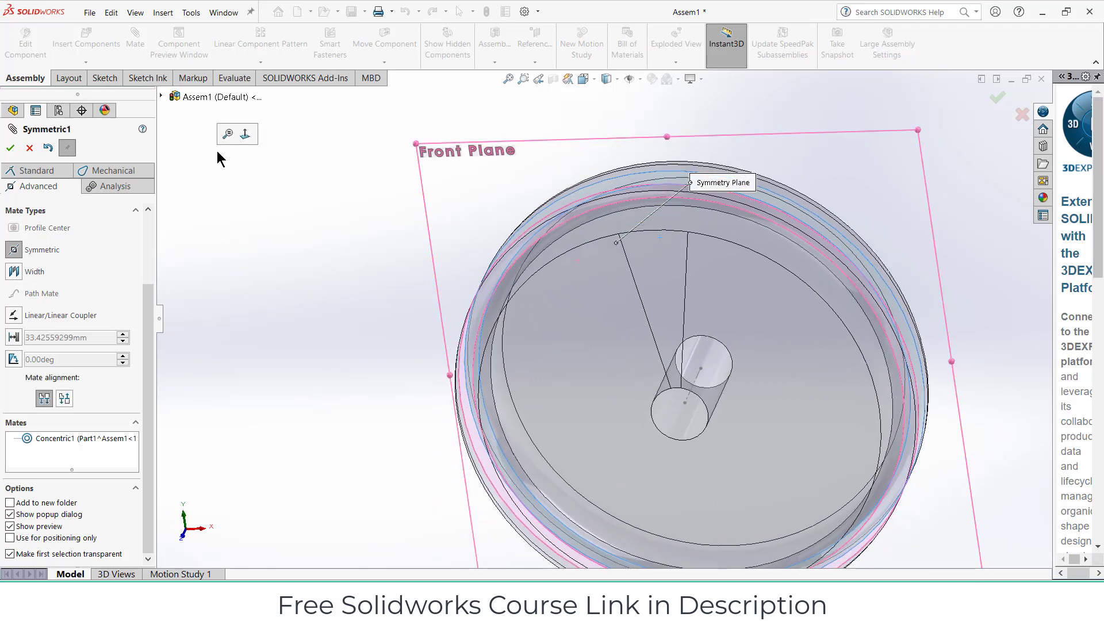
pyautogui.click(11, 149)
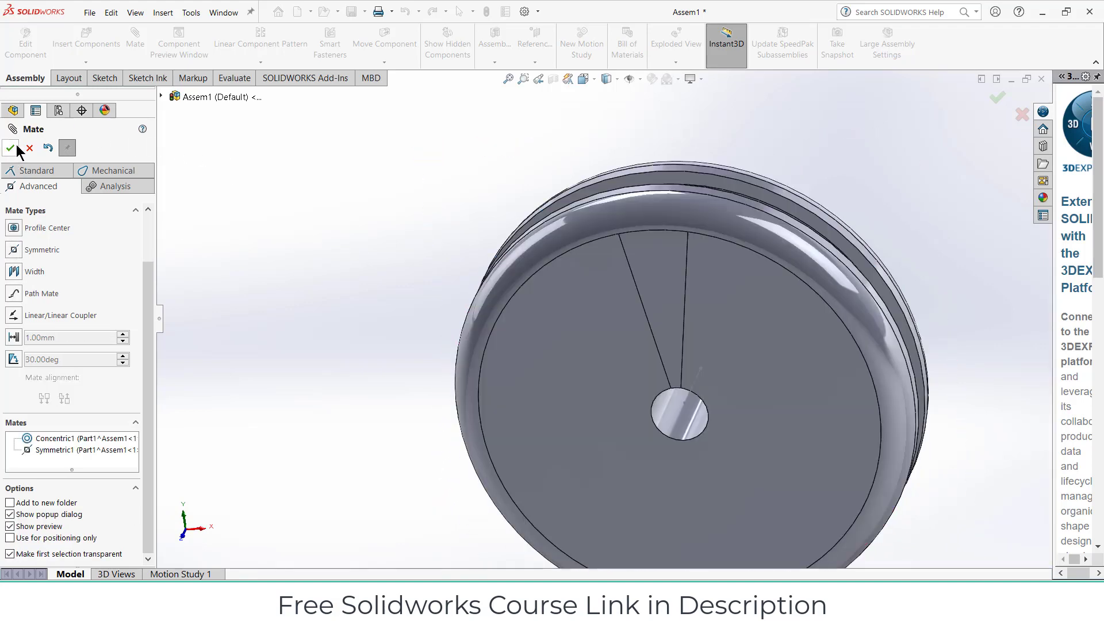
pyautogui.press('Return')
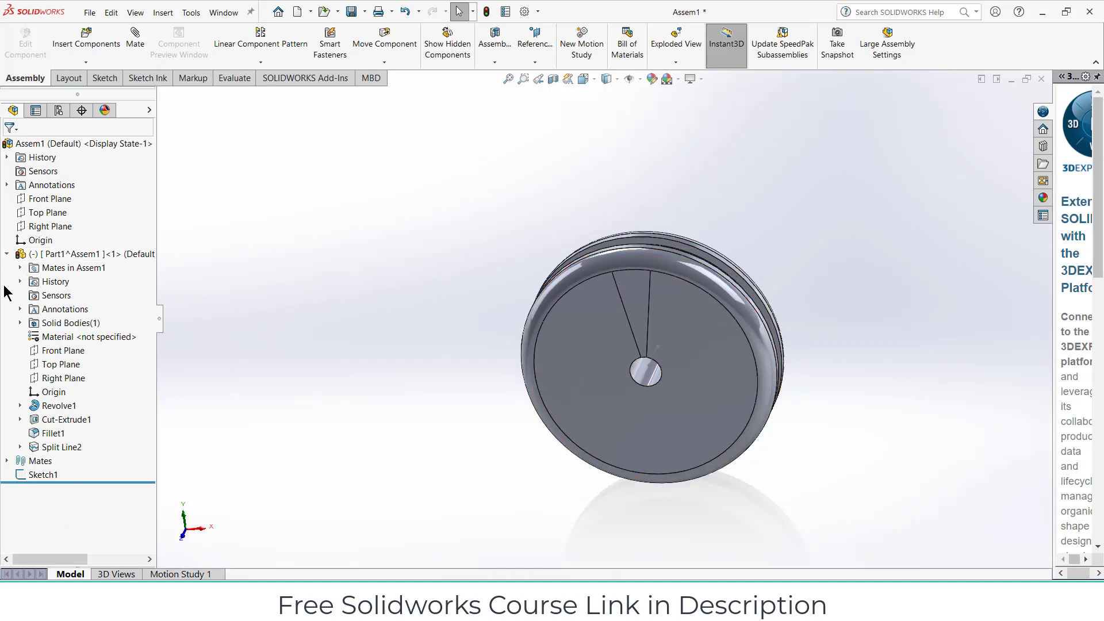
# Step: Insert a new part into the assembly, sketching on the Front Plane
pyautogui.click(7, 254)
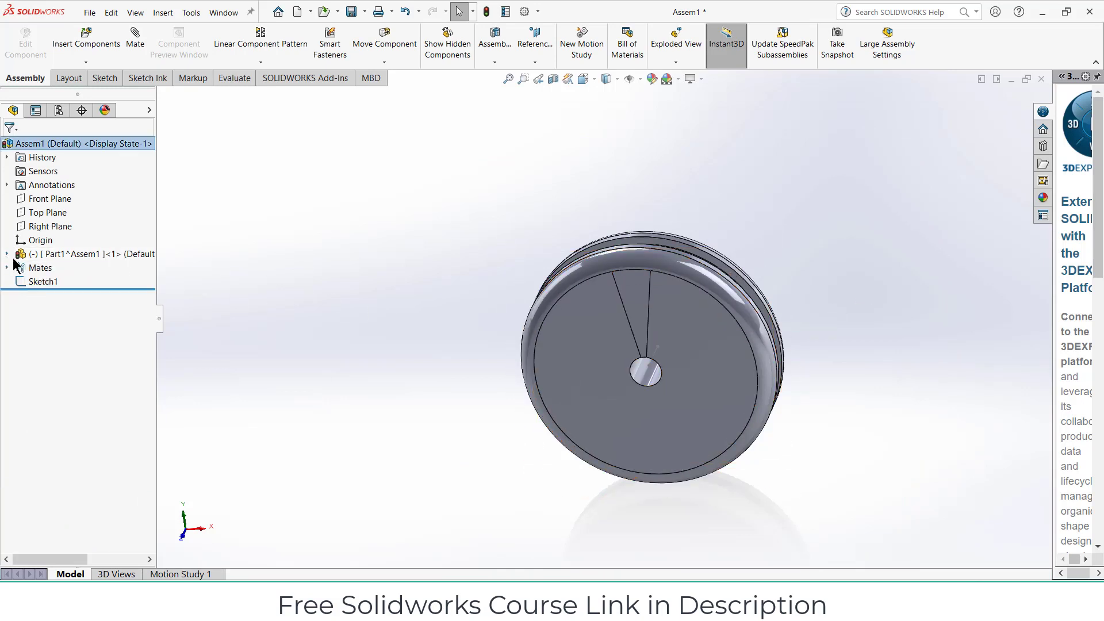
pyautogui.click(51, 199)
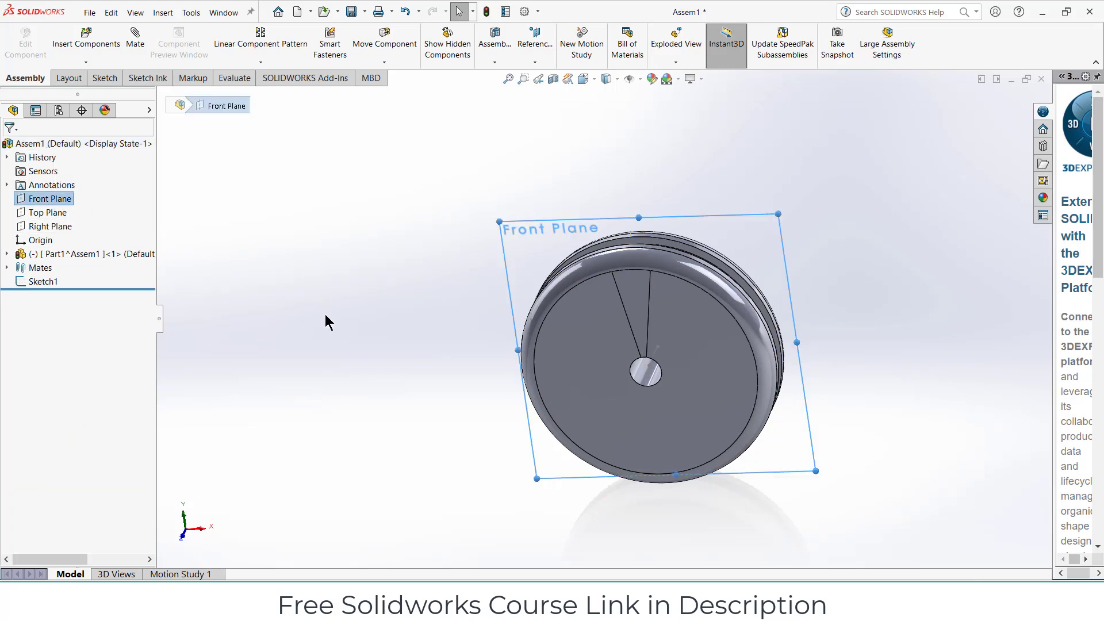
pyautogui.hotkey('ctrl', '1')
pyautogui.scroll(-2, 610, 442)
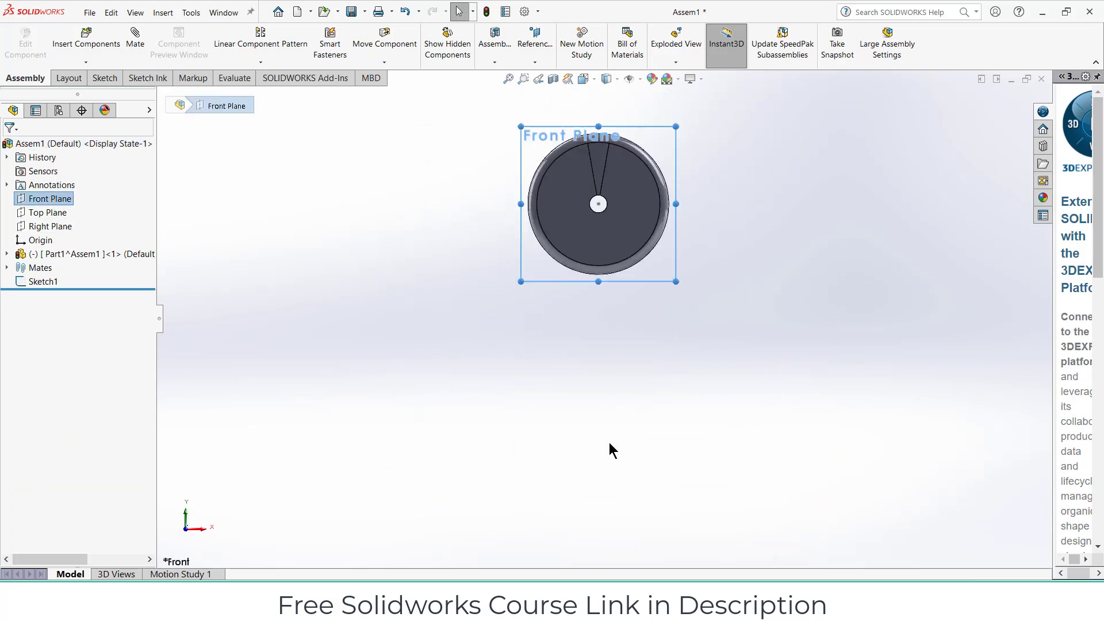
pyautogui.click(171, 112)
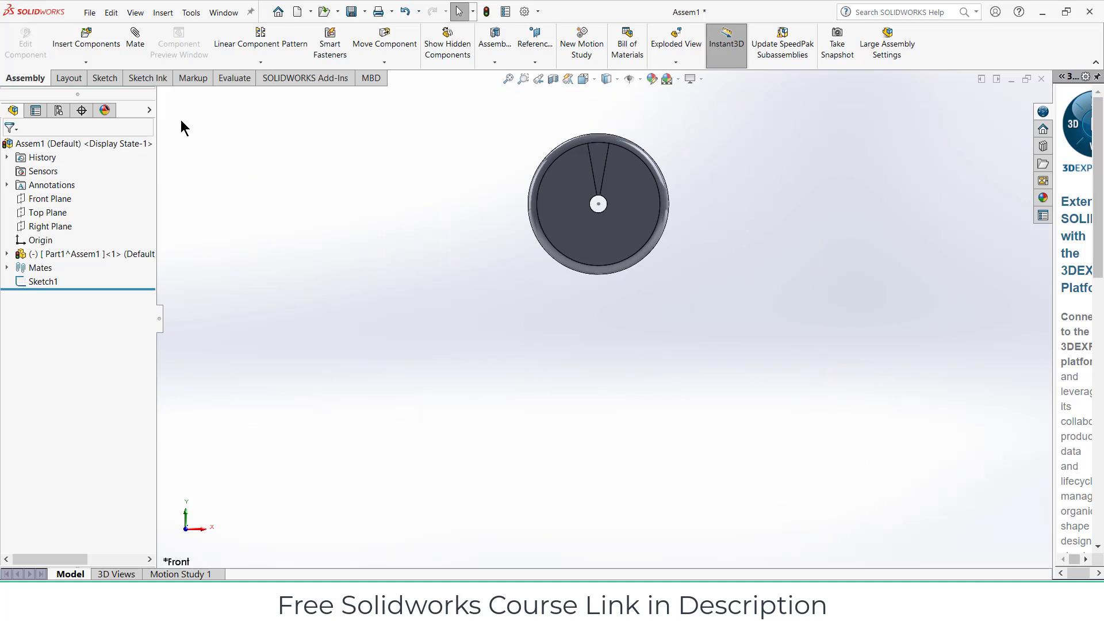
pyautogui.click(86, 61)
pyautogui.click(96, 74)
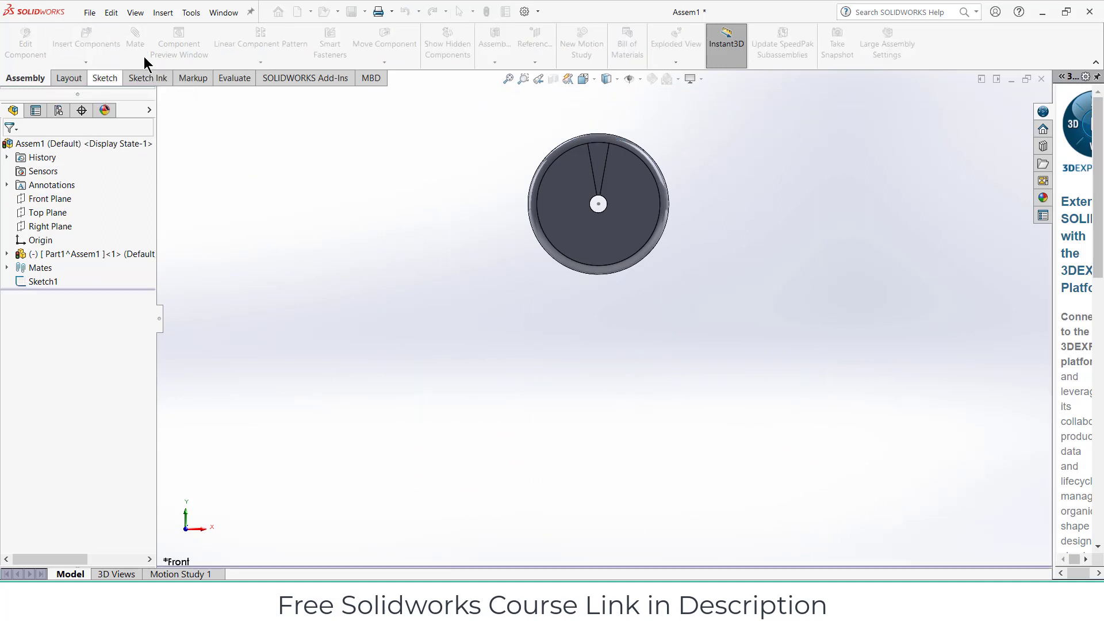
pyautogui.click(45, 201)
# Step: Draw a center rectangle on the pulley axis and dimension it 50 × 50 mm
pyautogui.click(319, 46)
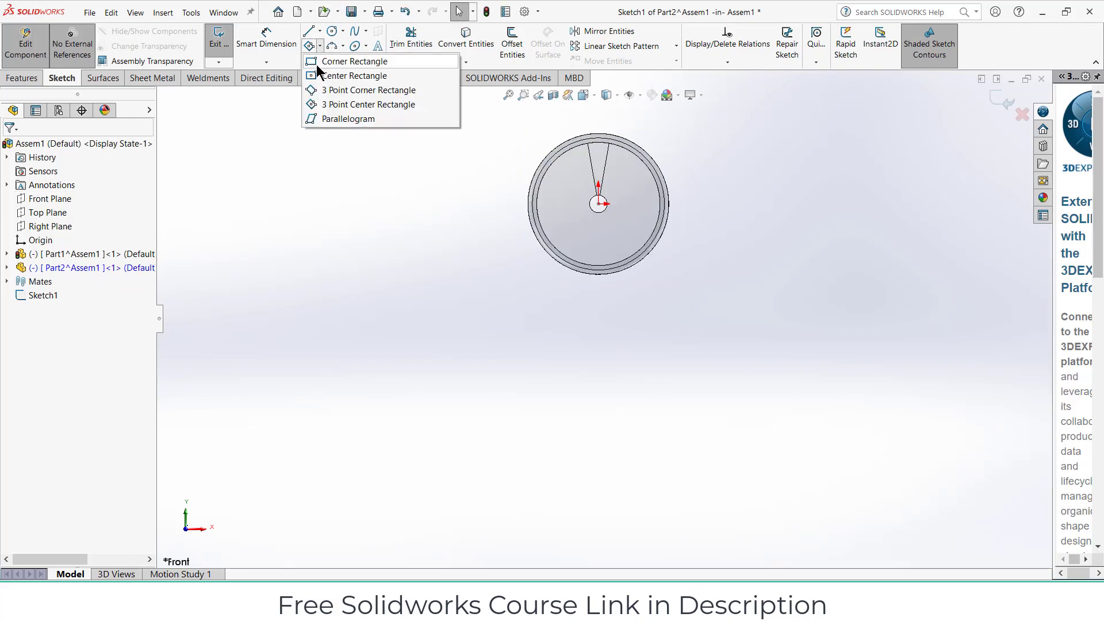
pyautogui.click(324, 74)
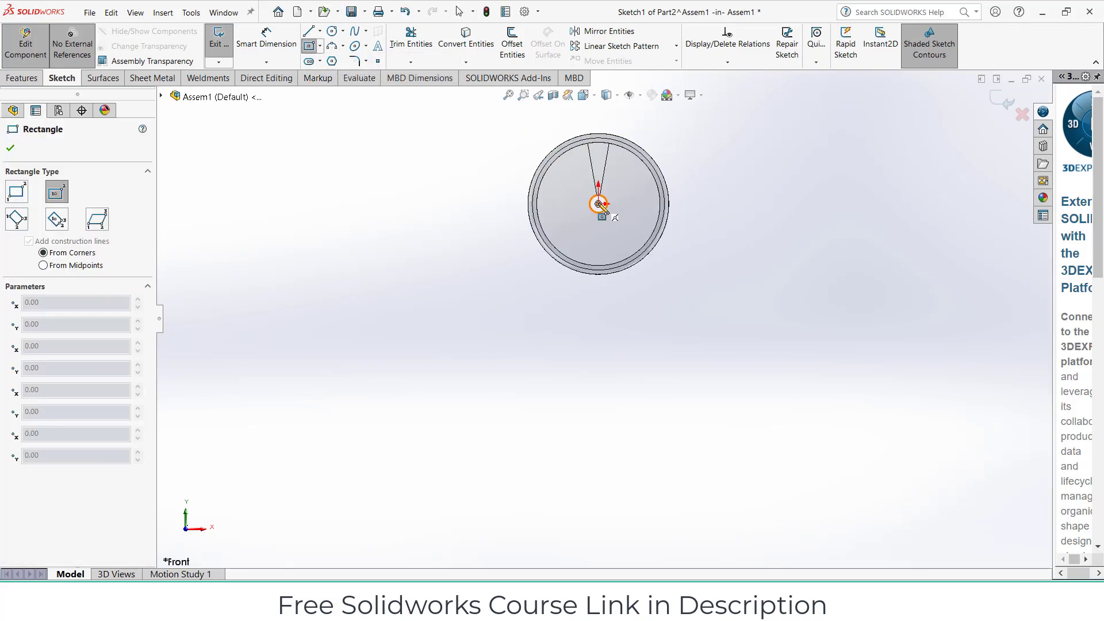
pyautogui.click(598, 204)
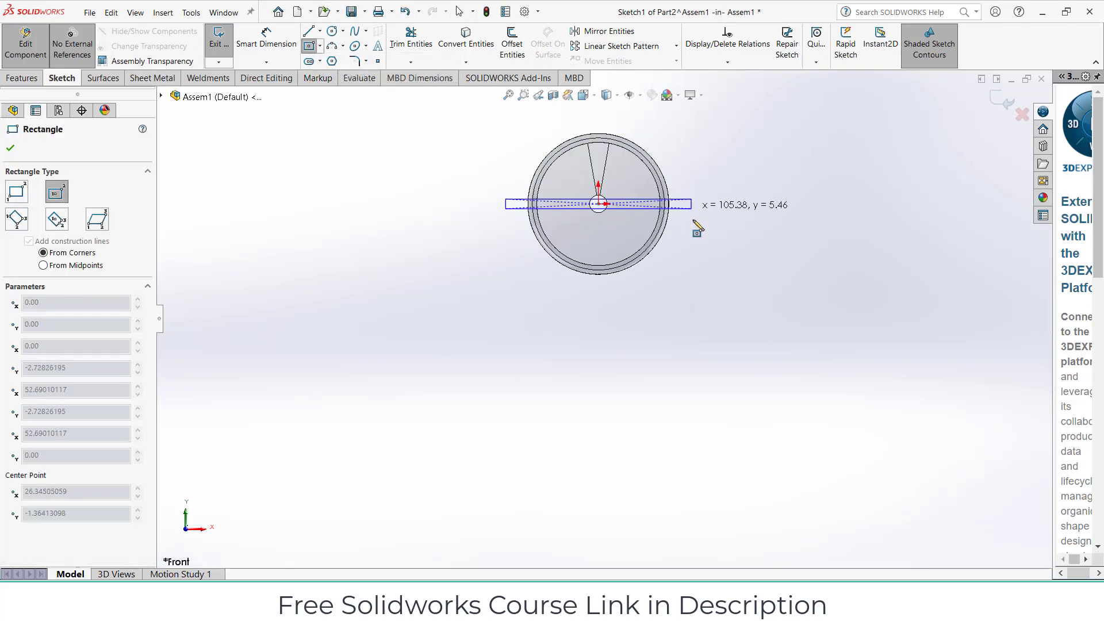
pyautogui.click(636, 241)
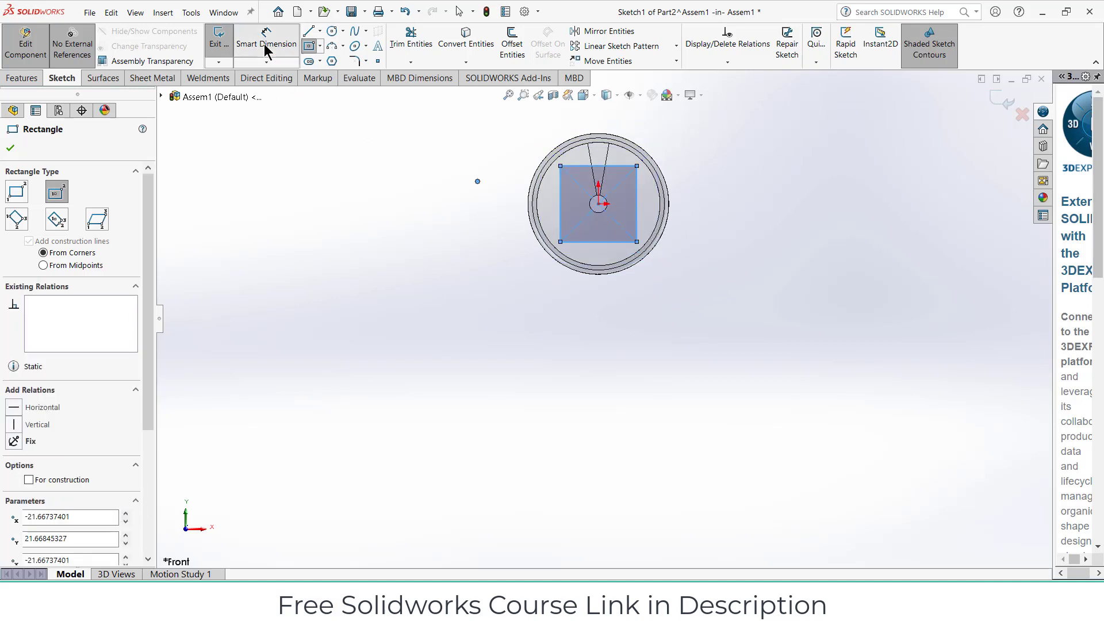
pyautogui.click(265, 50)
pyautogui.click(639, 197)
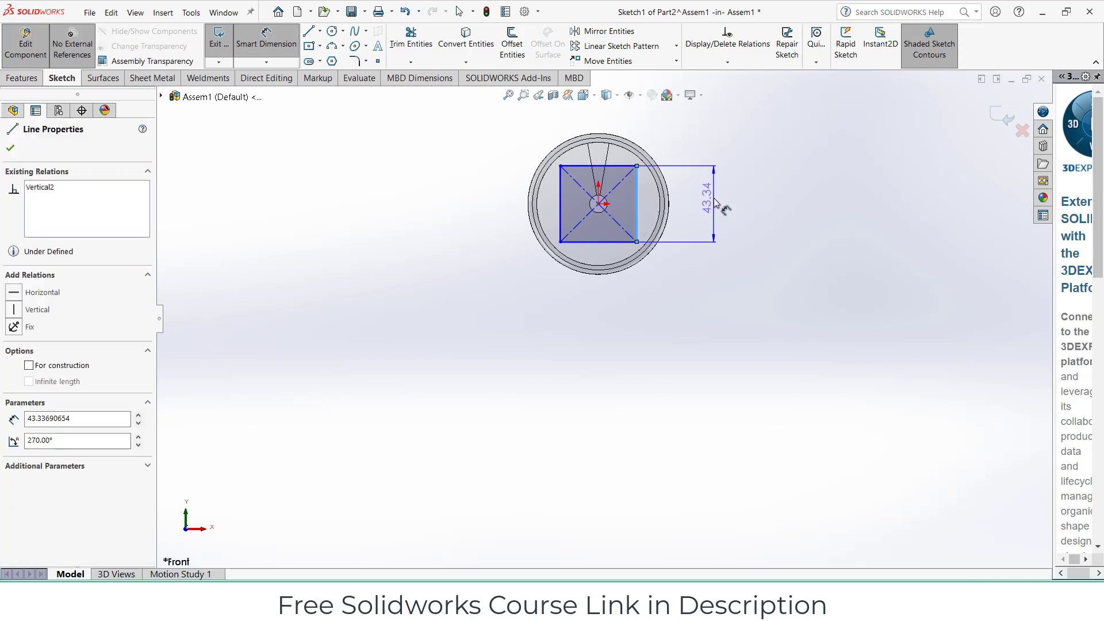
pyautogui.click(715, 202)
pyautogui.write('50')
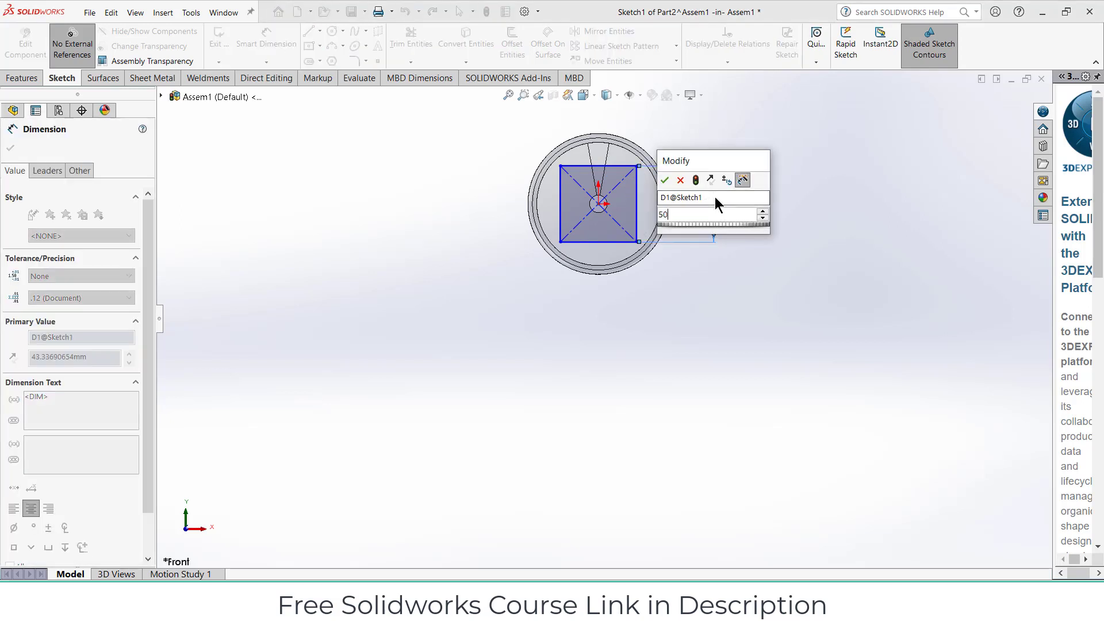
pyautogui.press('Return')
pyautogui.click(618, 167)
pyautogui.click(606, 115)
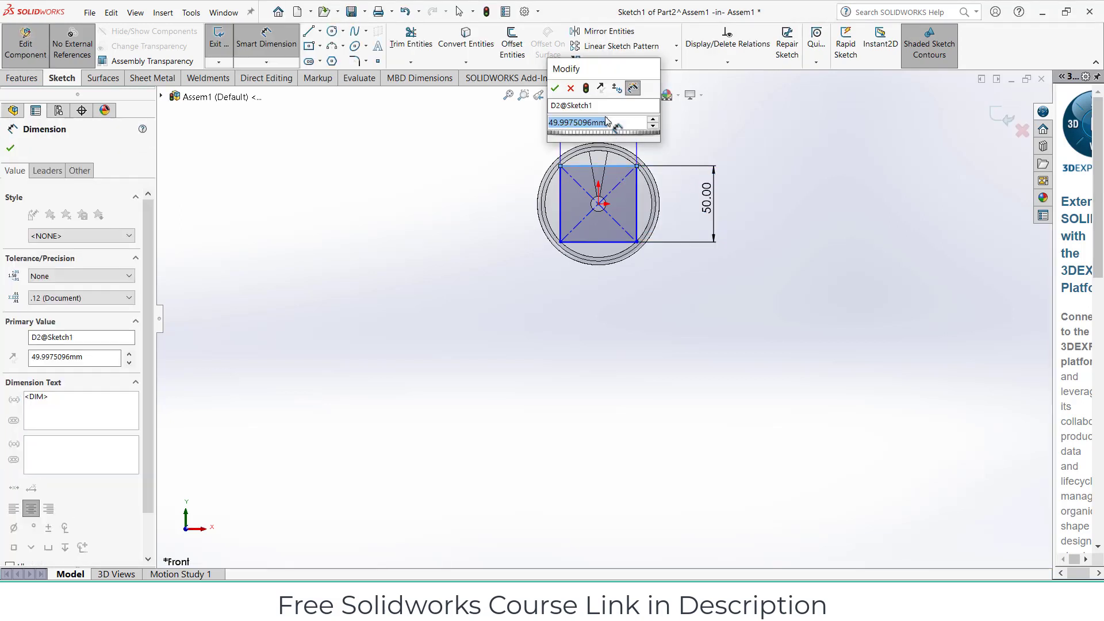
pyautogui.write('50')
pyautogui.press('Return')
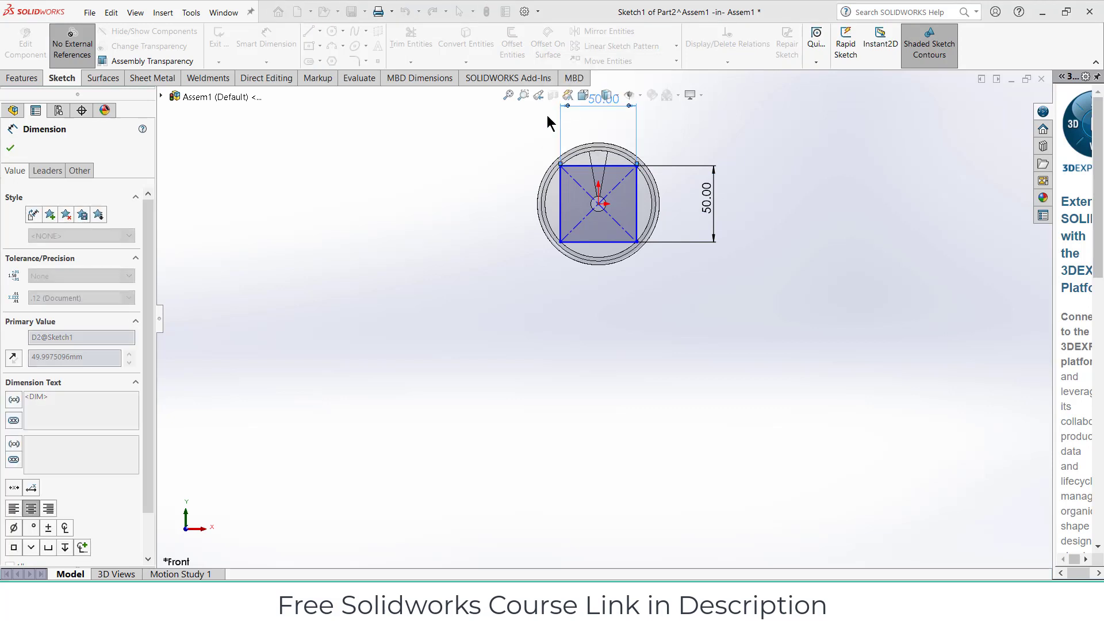
# Step: Extrude the square 12 mm with a Mid Plane end condition
pyautogui.click(21, 79)
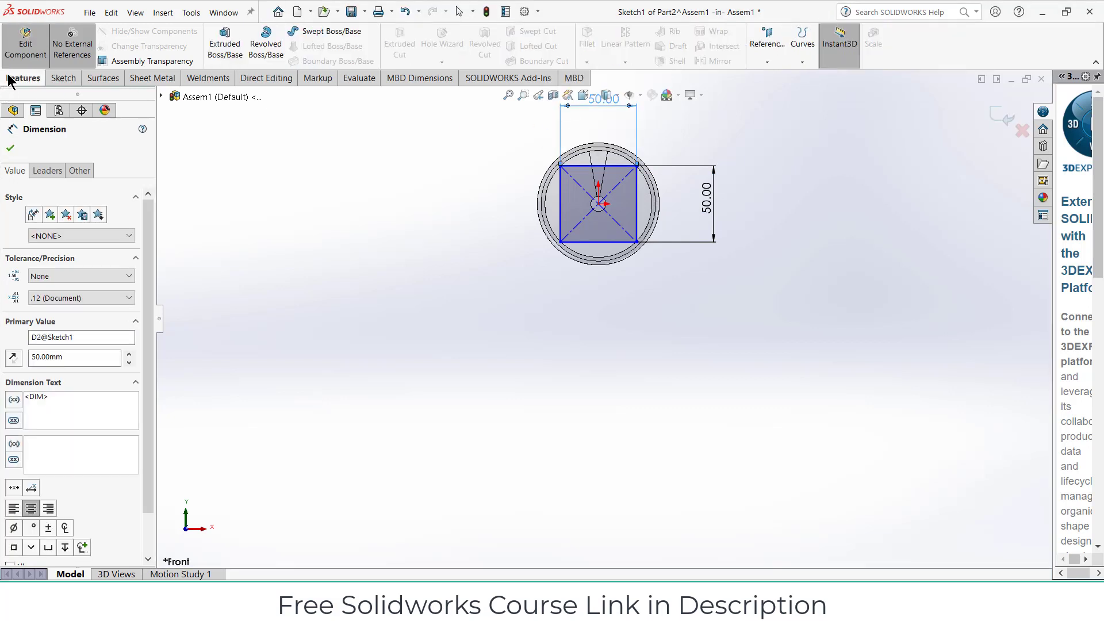
pyautogui.click(208, 50)
pyautogui.click(105, 228)
pyautogui.click(102, 284)
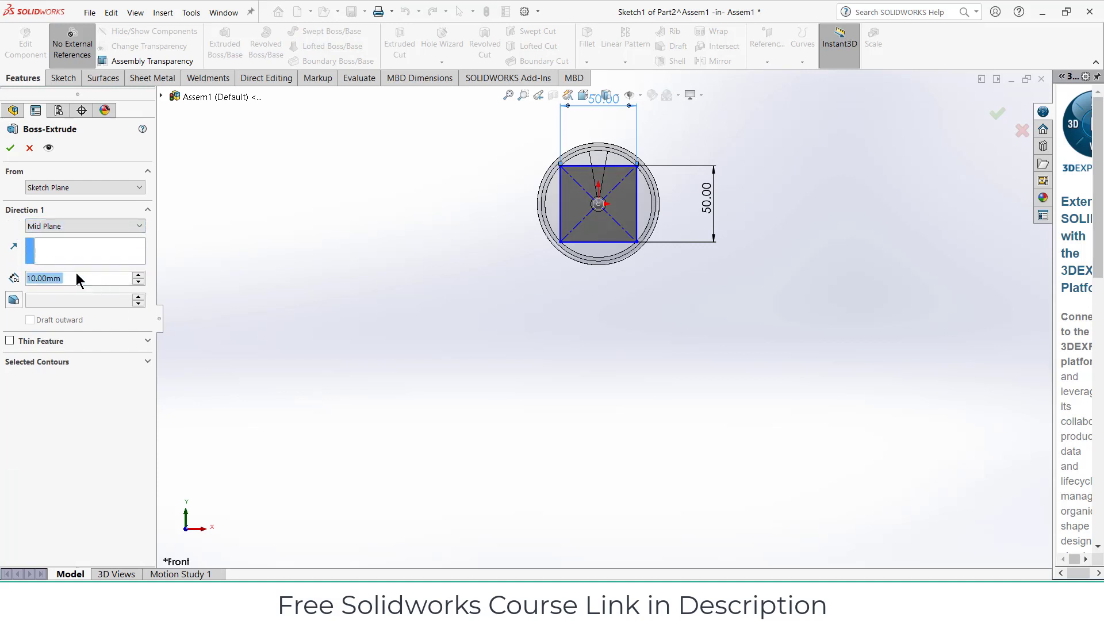
pyautogui.write('12')
pyautogui.press('Return')
pyautogui.press('Return')
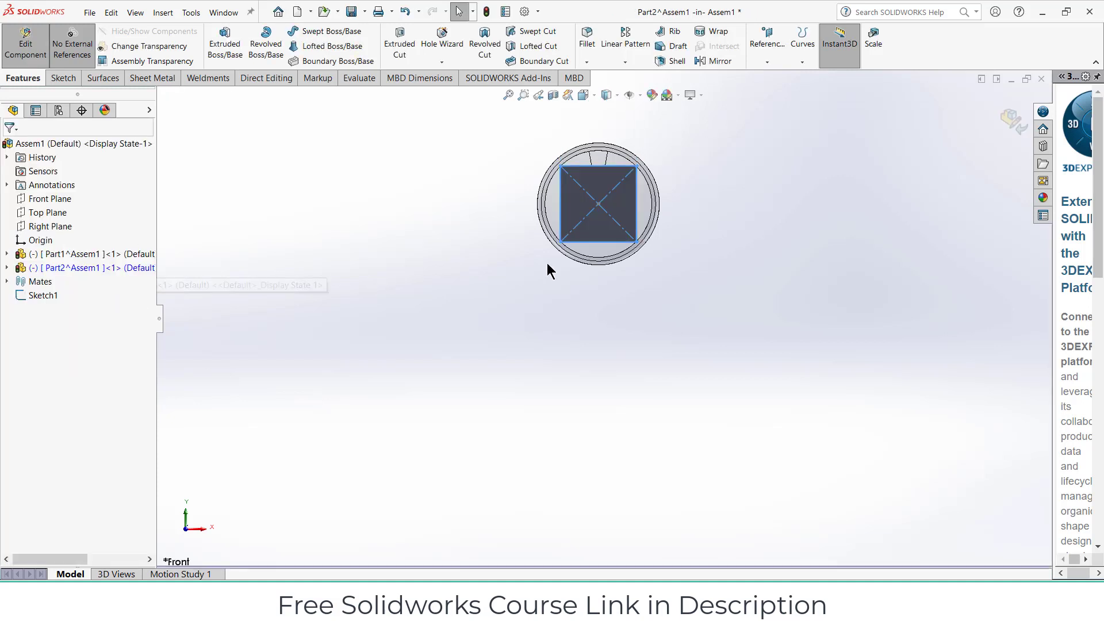
# Step: End in-context editing and drag the square block below the pulley
pyautogui.click(1006, 123)
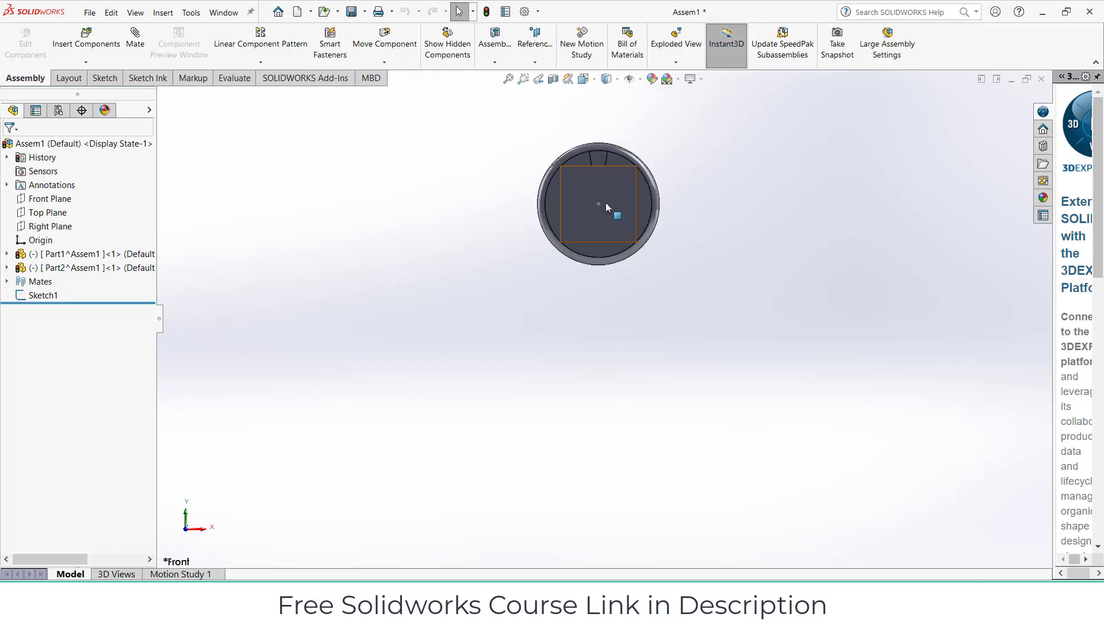
pyautogui.moveTo(605, 220); pyautogui.dragTo(549, 371)
pyautogui.click(657, 354)
# Step: Mate Part2's Front Plane coincident with the assembly Front Plane
pyautogui.click(6, 267)
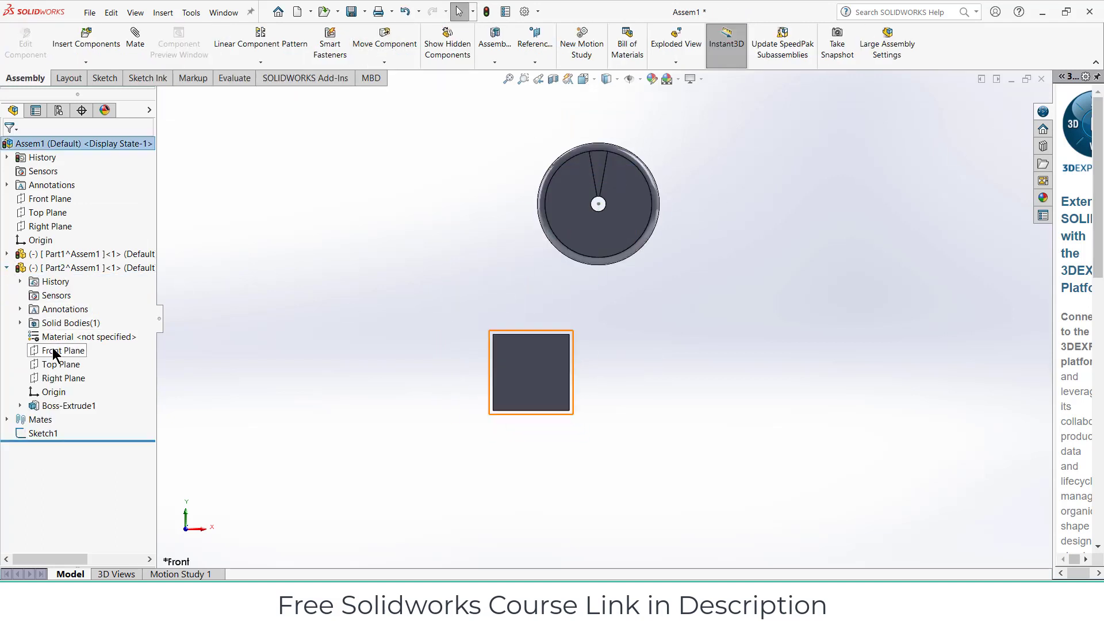
pyautogui.click(57, 350)
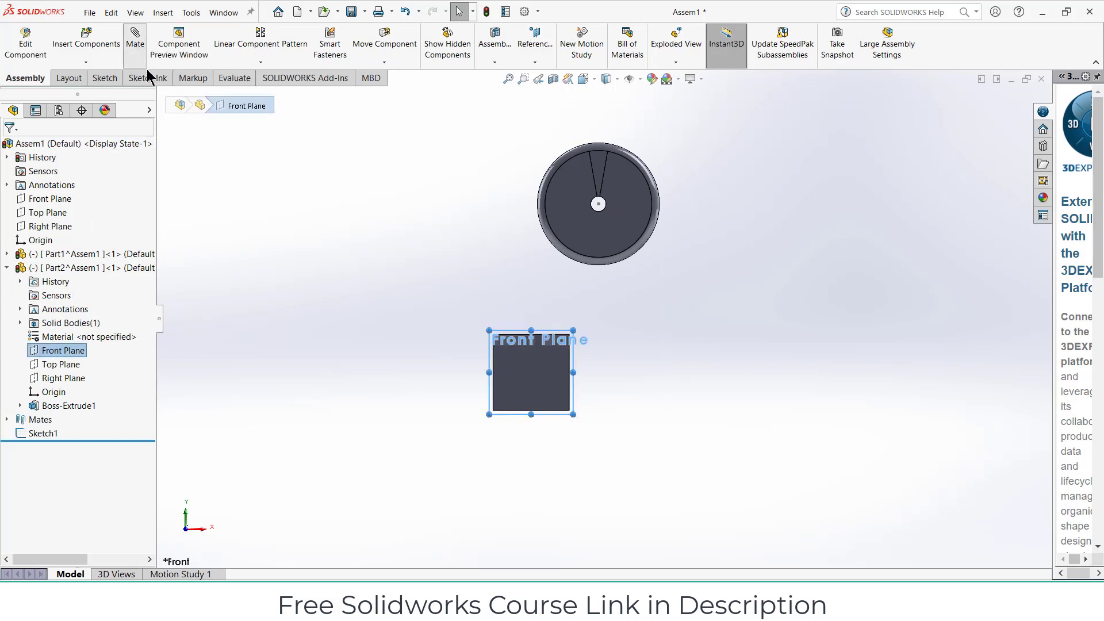
pyautogui.click(136, 43)
pyautogui.click(162, 97)
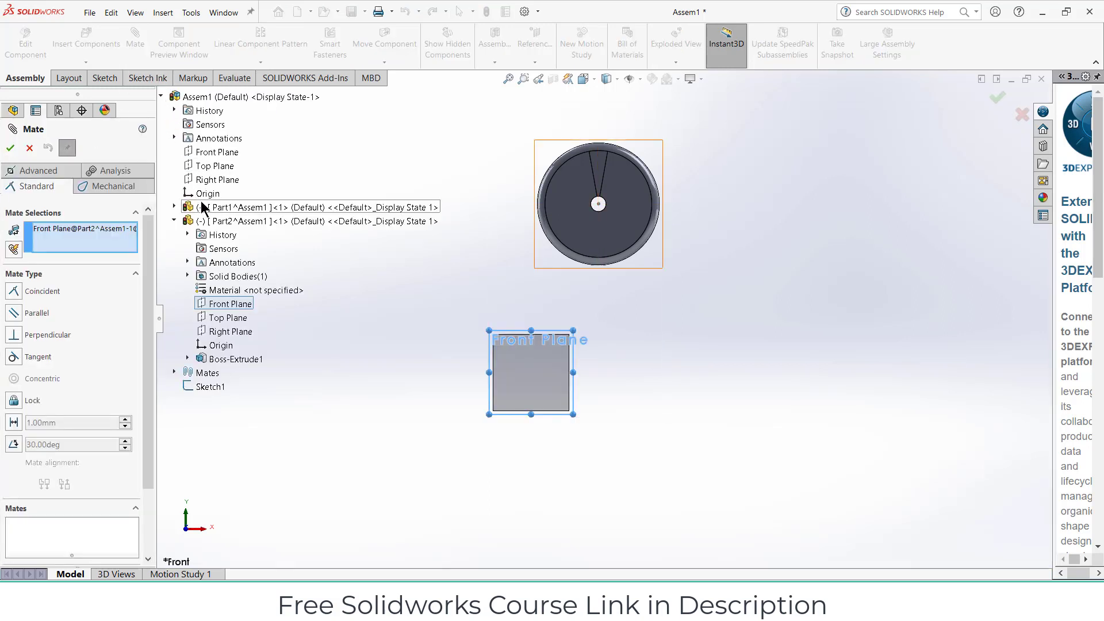
pyautogui.click(217, 152)
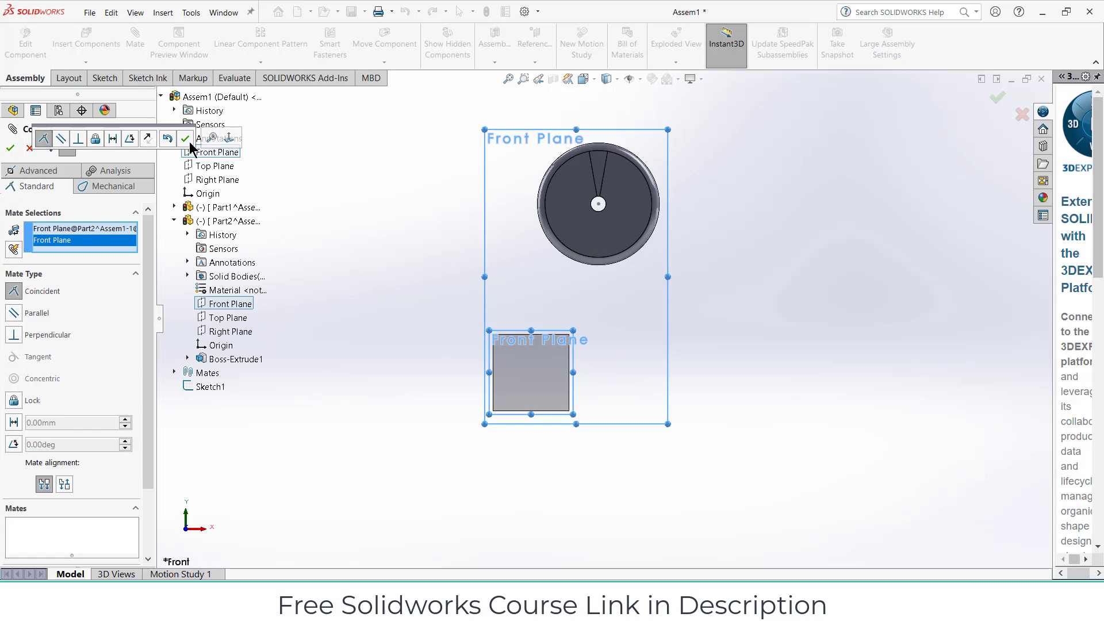
pyautogui.click(185, 138)
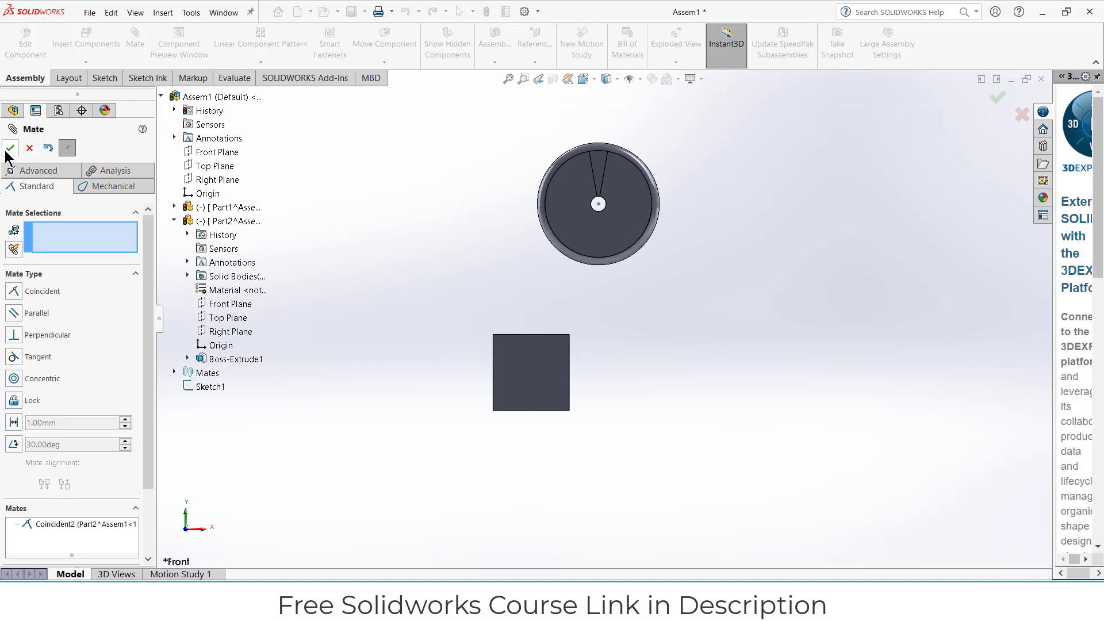
# Step: Cancel the unfinished mate and switch the display to Hidden Lines Removed
pyautogui.click(28, 149)
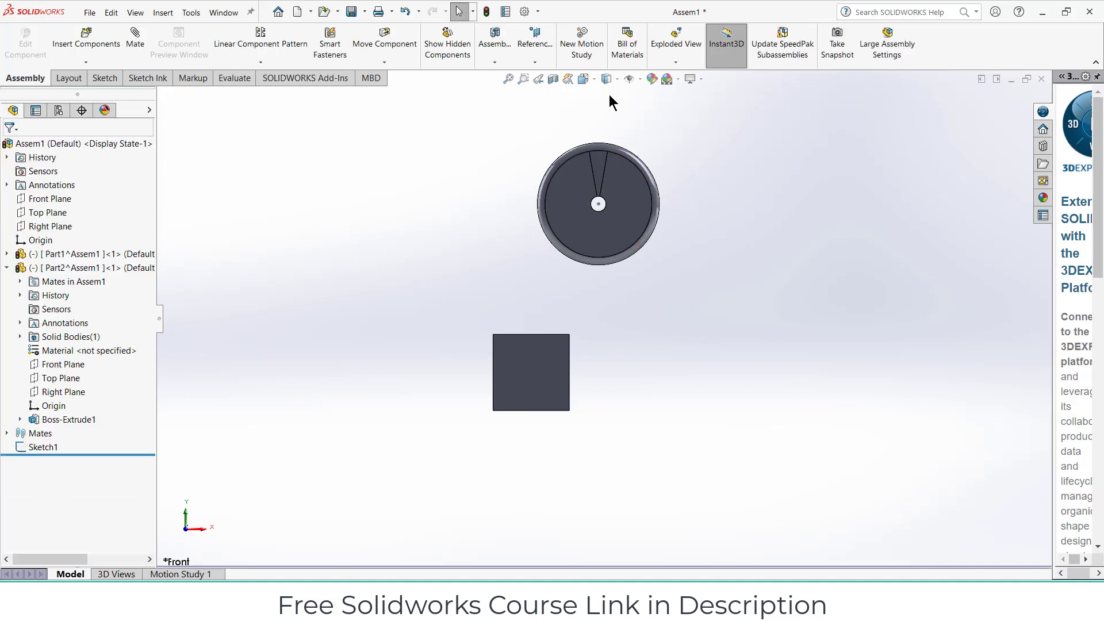
pyautogui.click(608, 160)
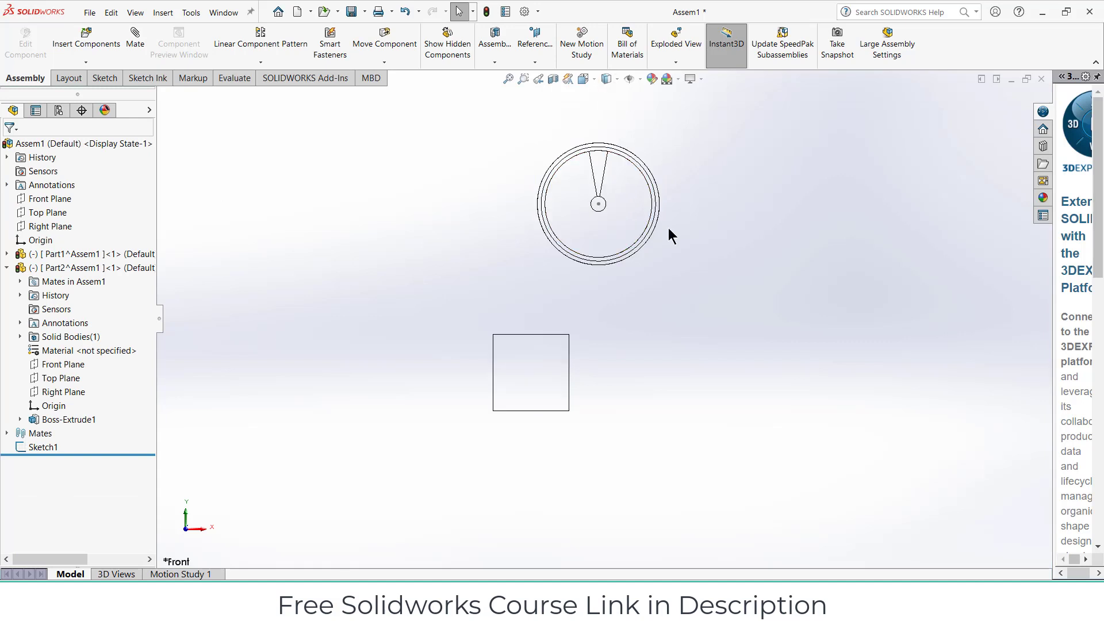
pyautogui.scroll(-3, 627, 230)
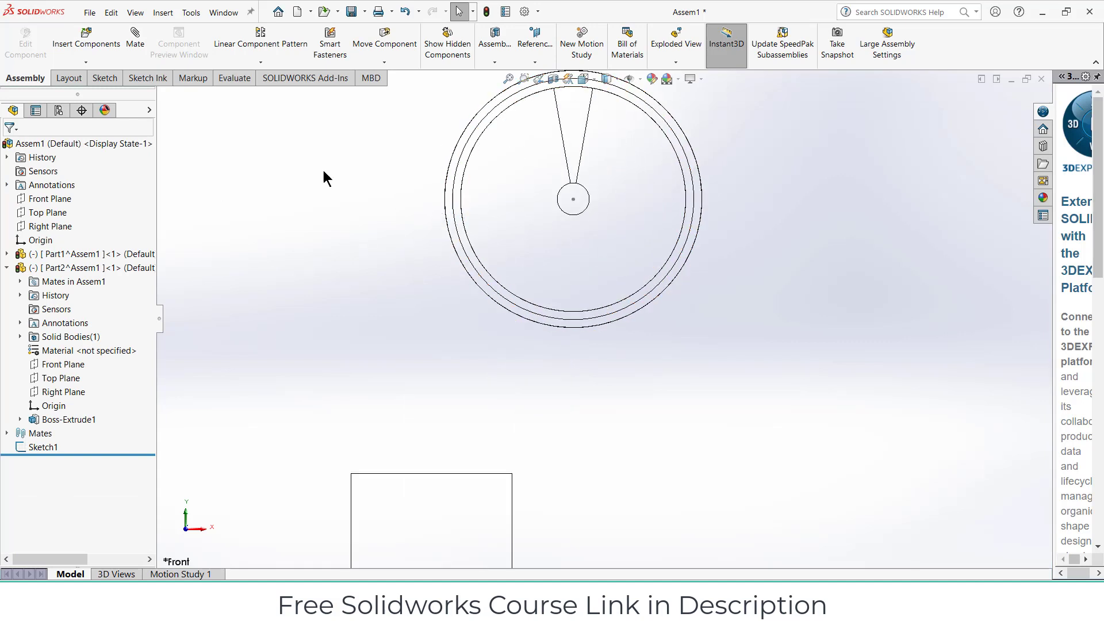
# Step: Start a line sketch on the pulley face, abandon it, and orbit to an angled view
pyautogui.click(104, 77)
pyautogui.click(118, 32)
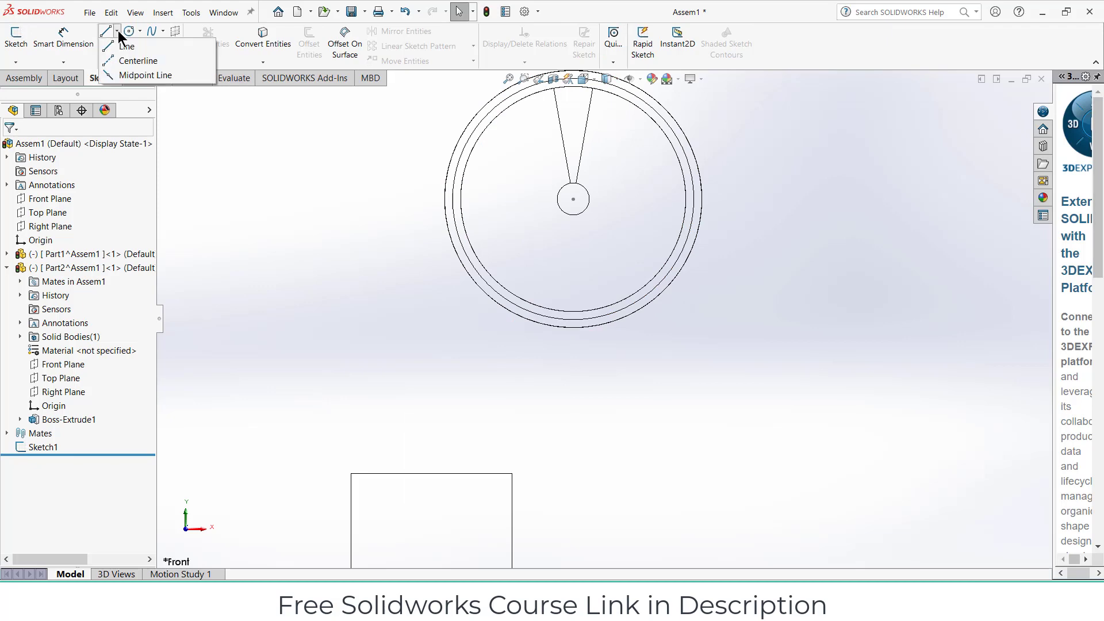
pyautogui.click(123, 42)
pyautogui.click(573, 200)
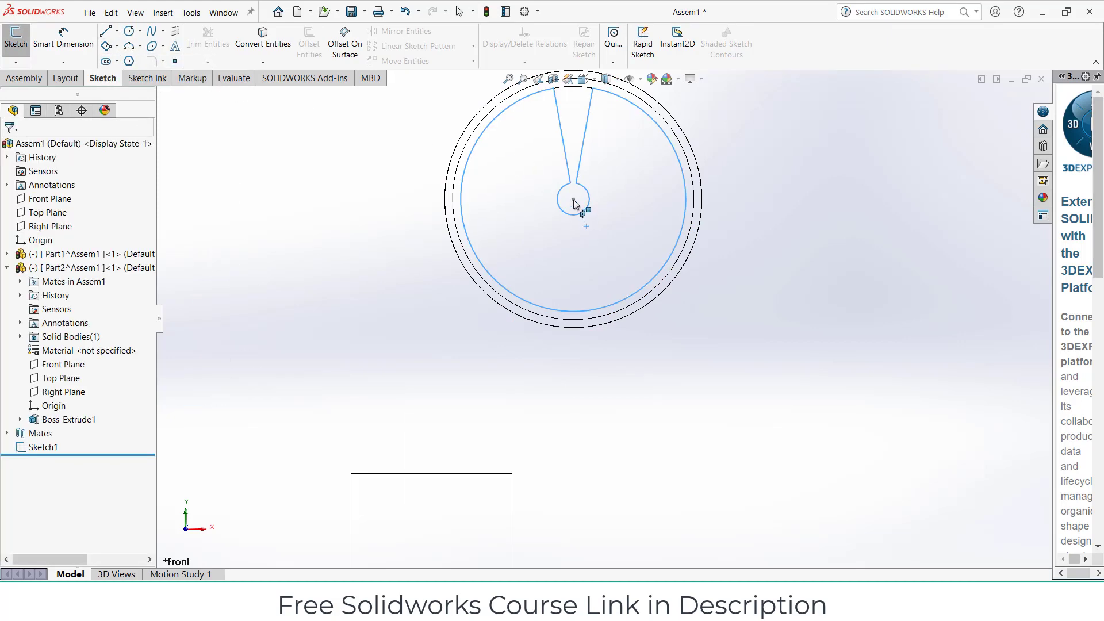
pyautogui.click(638, 205)
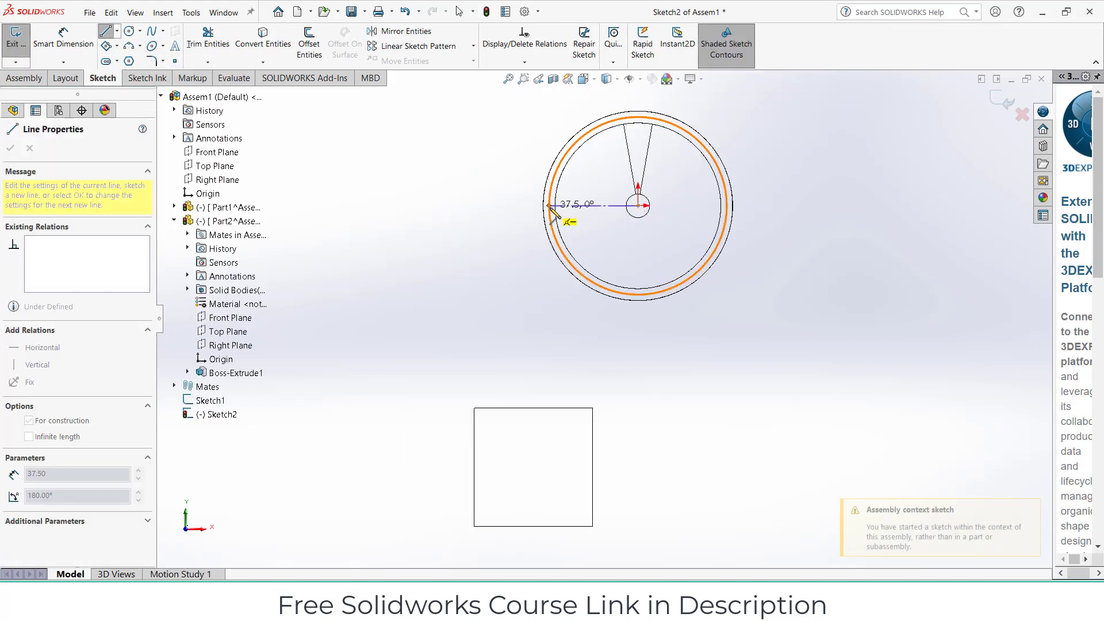
pyautogui.press('Escape')
pyautogui.click(995, 100)
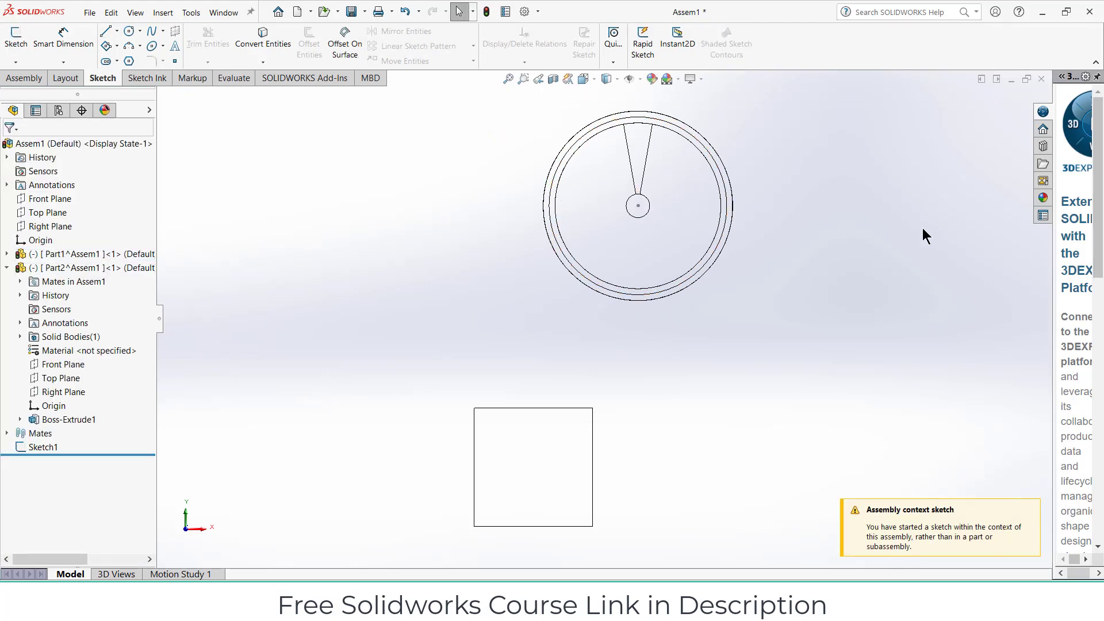
pyautogui.moveTo(739, 284); pyautogui.dragTo(660, 322, button='middle')
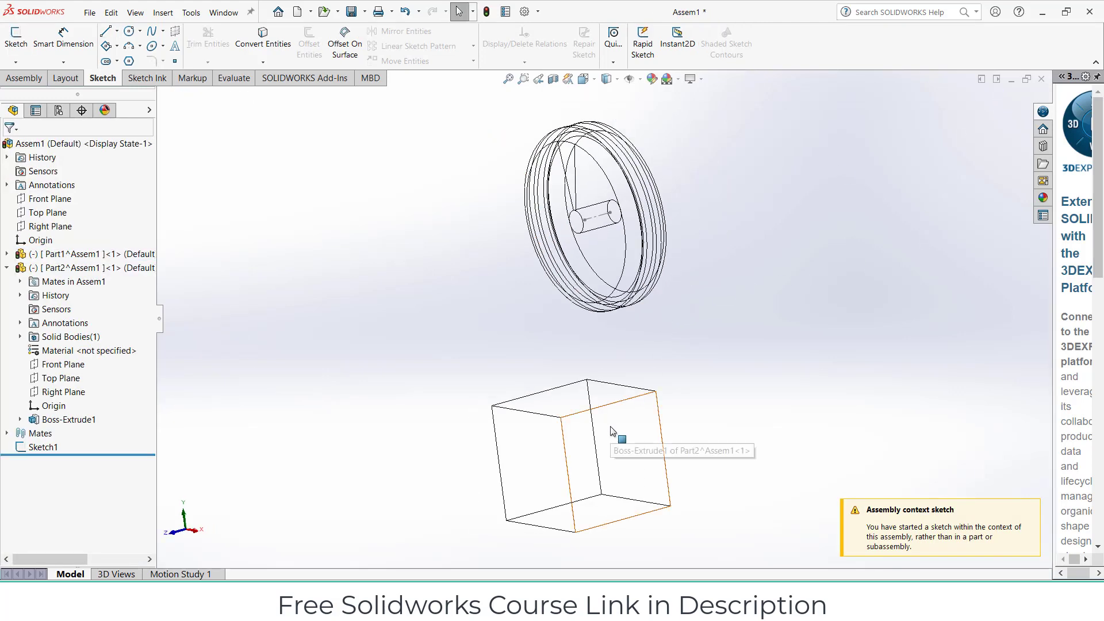
pyautogui.moveTo(661, 443); pyautogui.dragTo(832, 320, button='middle')
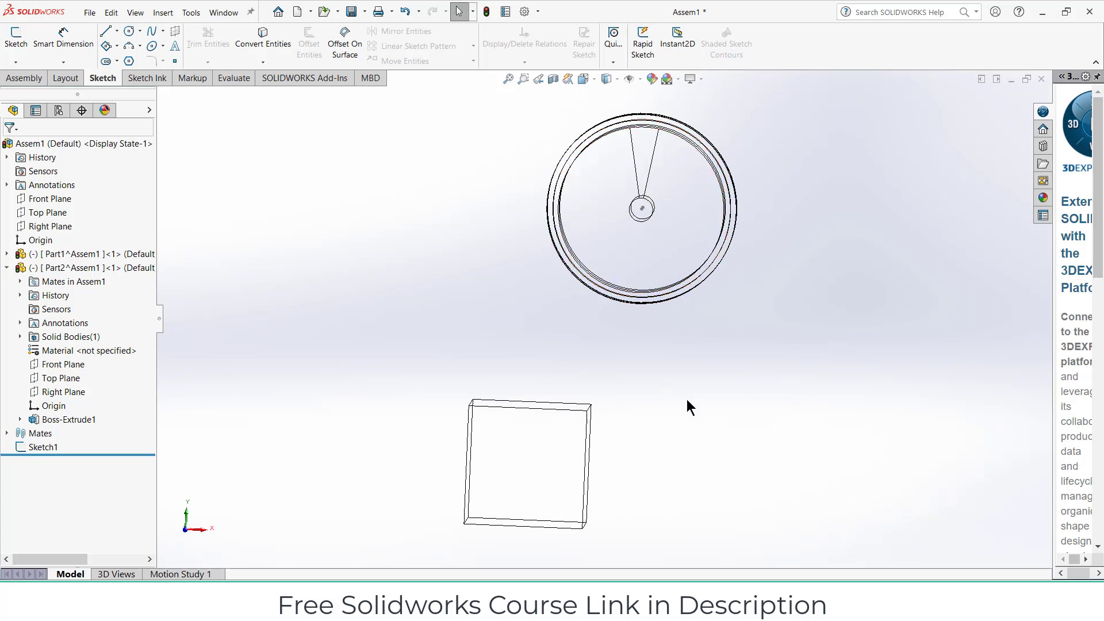
pyautogui.moveTo(692, 398); pyautogui.dragTo(554, 402, button='middle')
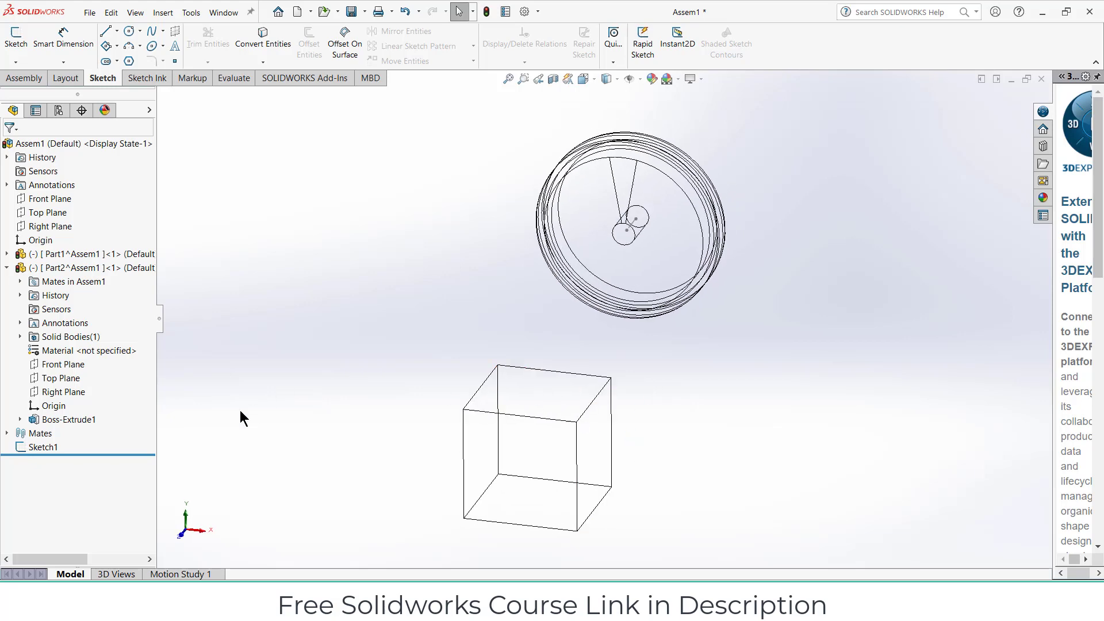
# Step: Place a single sketch point on the block's top face as Sketch3 and exit
pyautogui.click(86, 268)
pyautogui.click(18, 41)
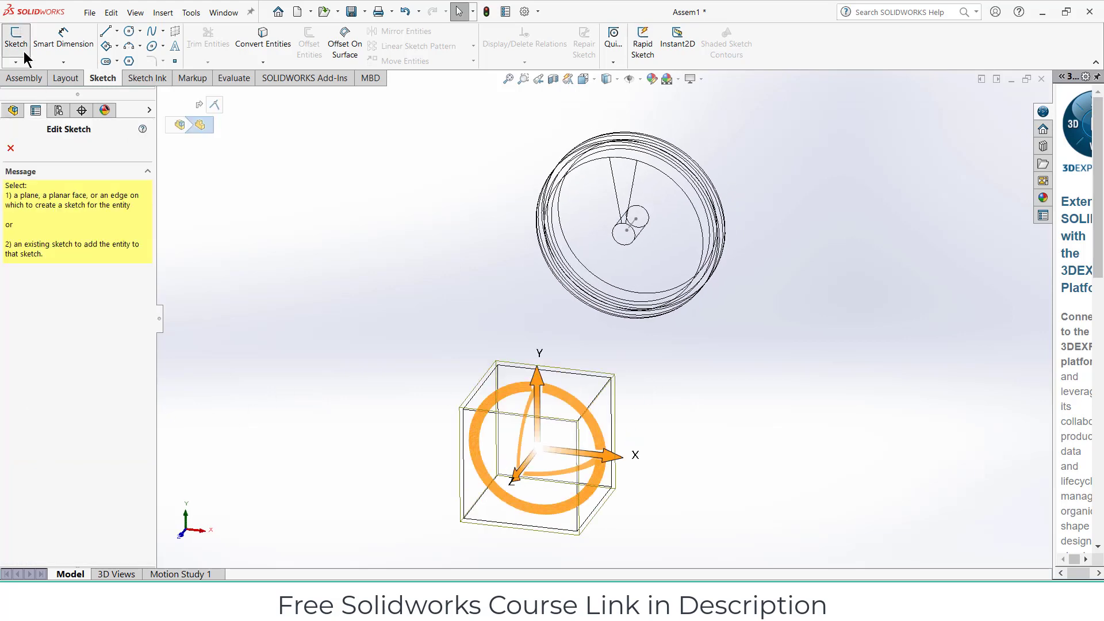
pyautogui.click(572, 401)
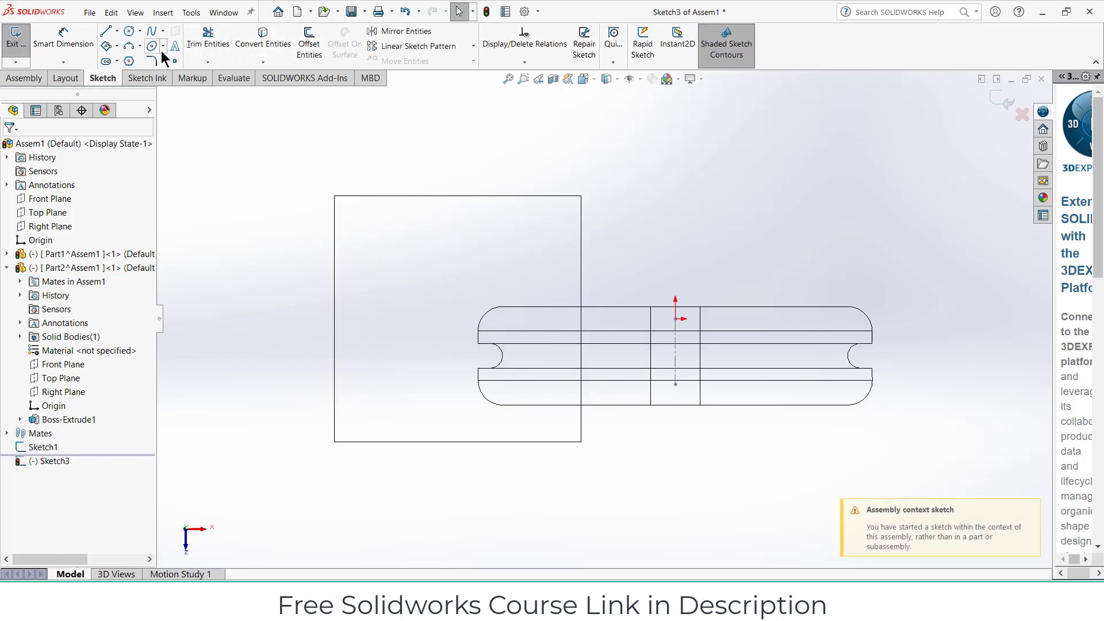
pyautogui.click(175, 61)
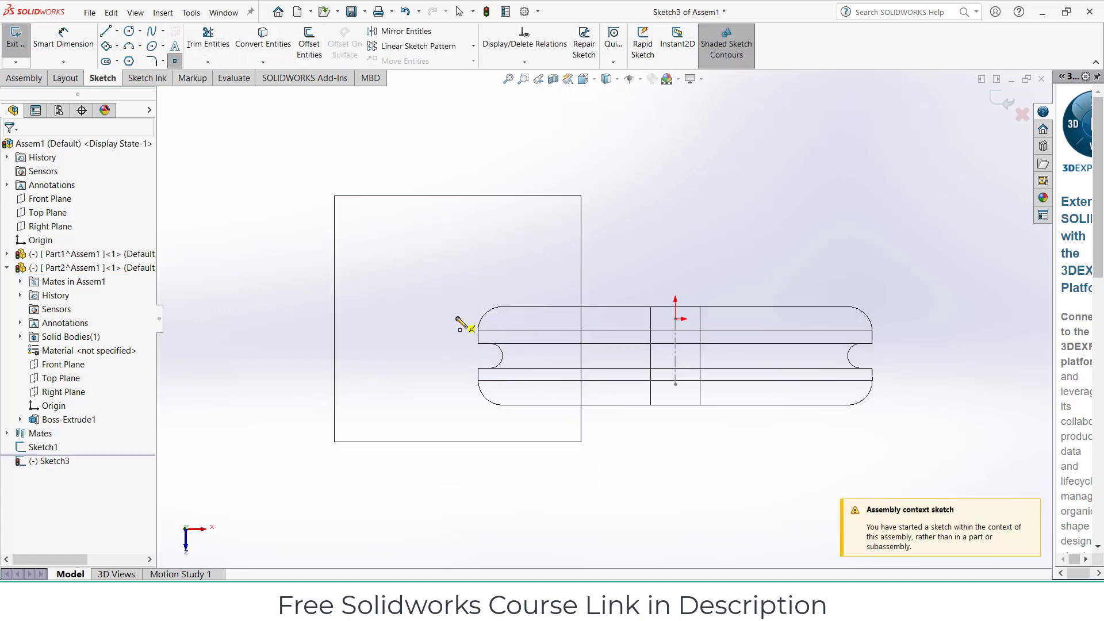
pyautogui.click(458, 319)
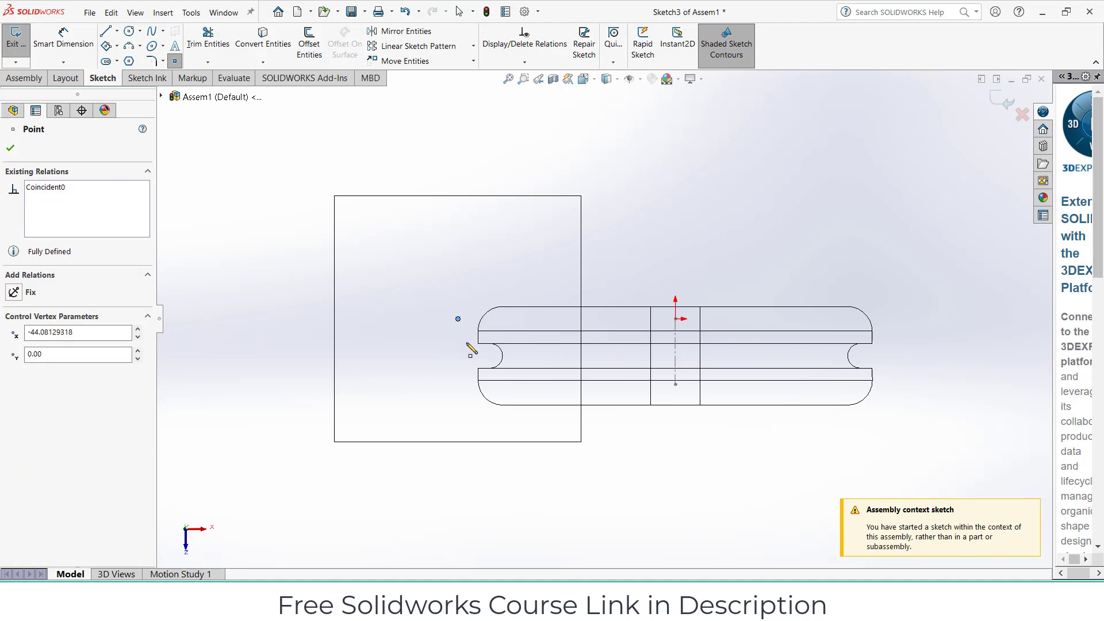
pyautogui.press('Escape')
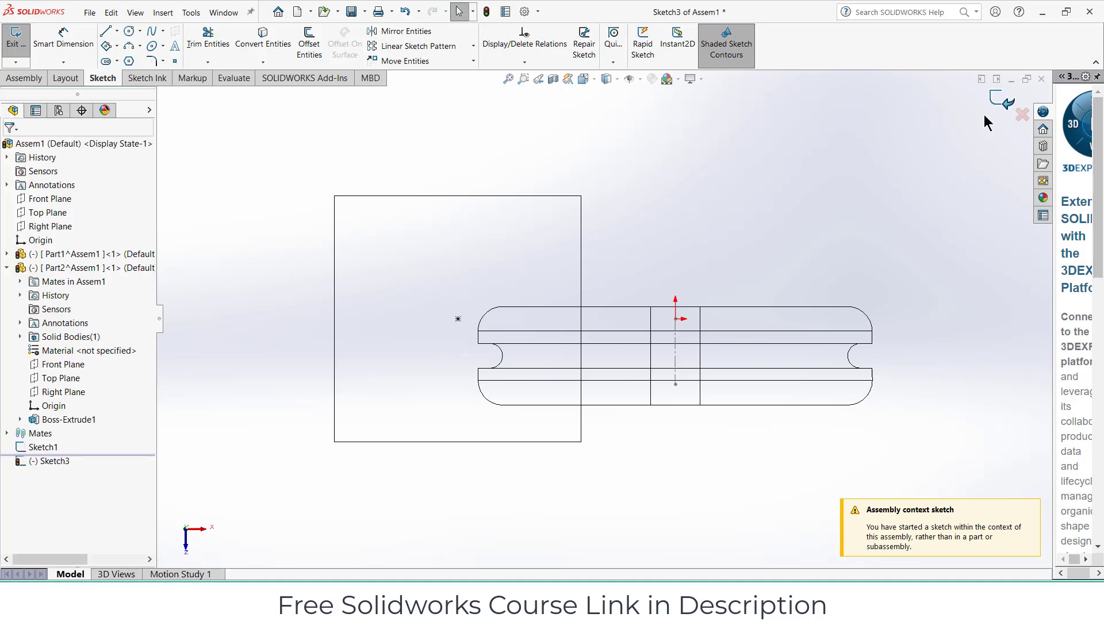
pyautogui.click(1003, 101)
pyautogui.moveTo(636, 452)
pyautogui.mouseDown(button='middle')
pyautogui.moveTo(623, 406)
pyautogui.moveTo(635, 320)
pyautogui.mouseUp(button='middle')
pyautogui.click(738, 398)
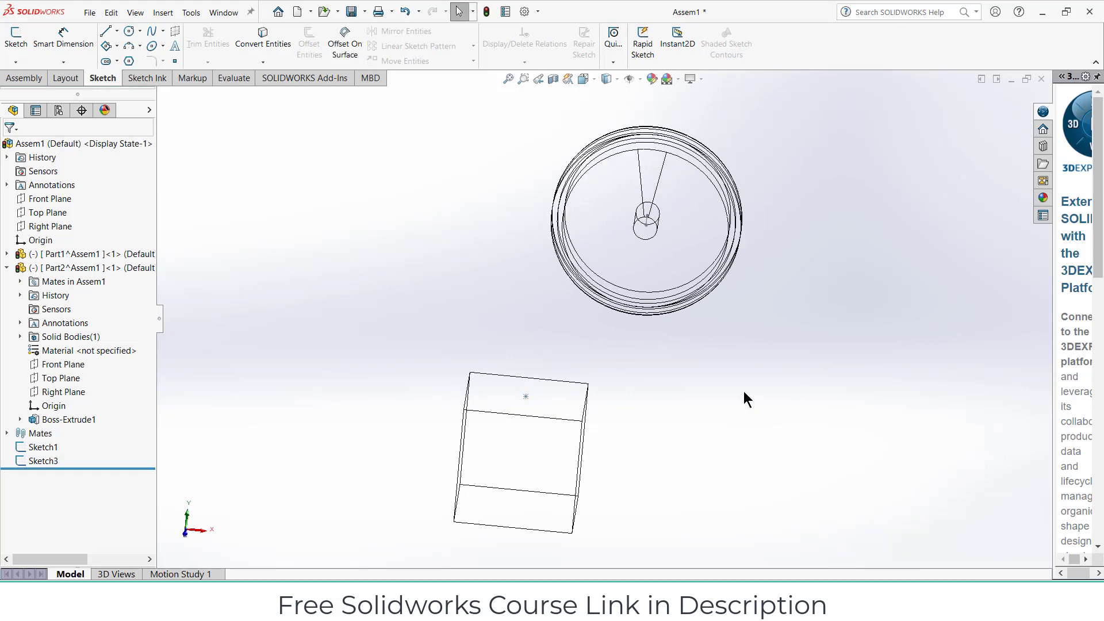
# Step: Try a Distance mate from the Sketch3 point, then cancel it
pyautogui.click(33, 77)
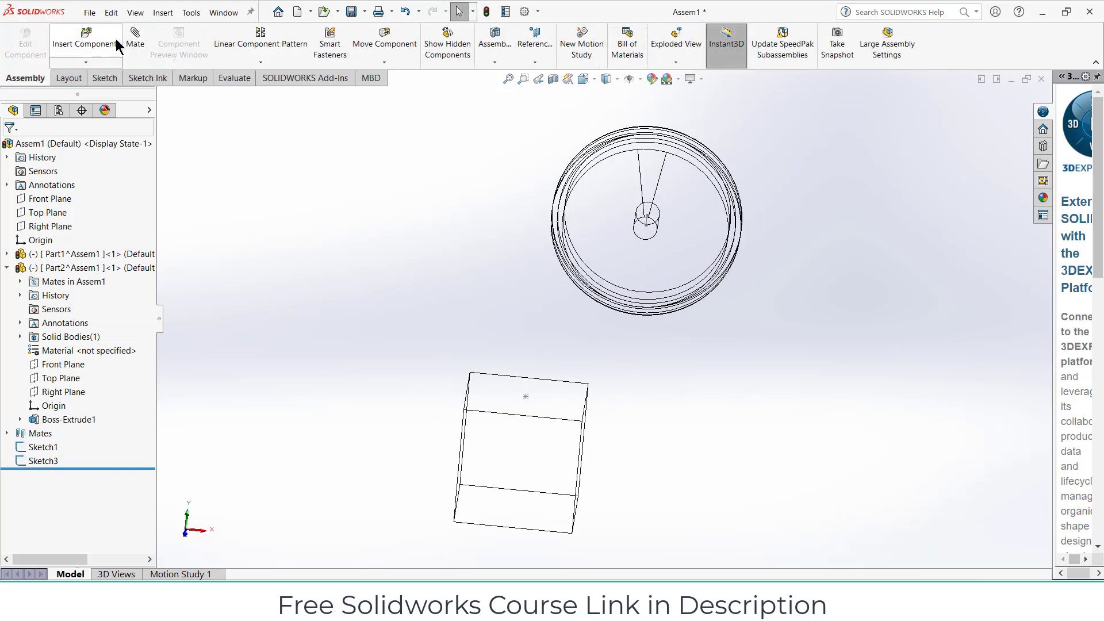
pyautogui.click(135, 41)
pyautogui.click(526, 396)
pyautogui.click(162, 96)
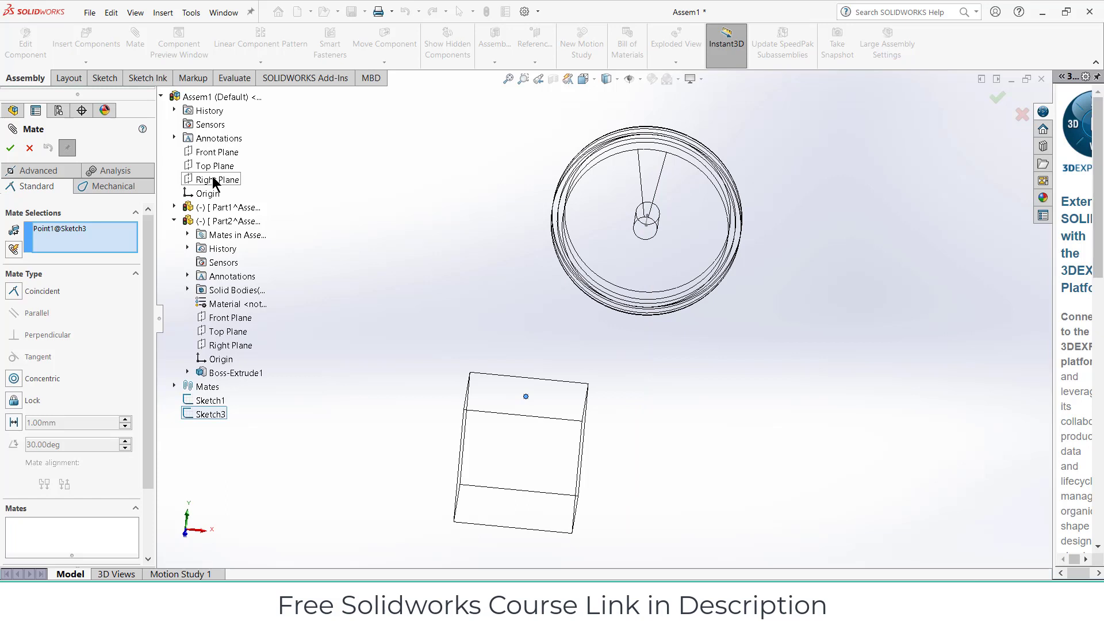
pyautogui.click(17, 423)
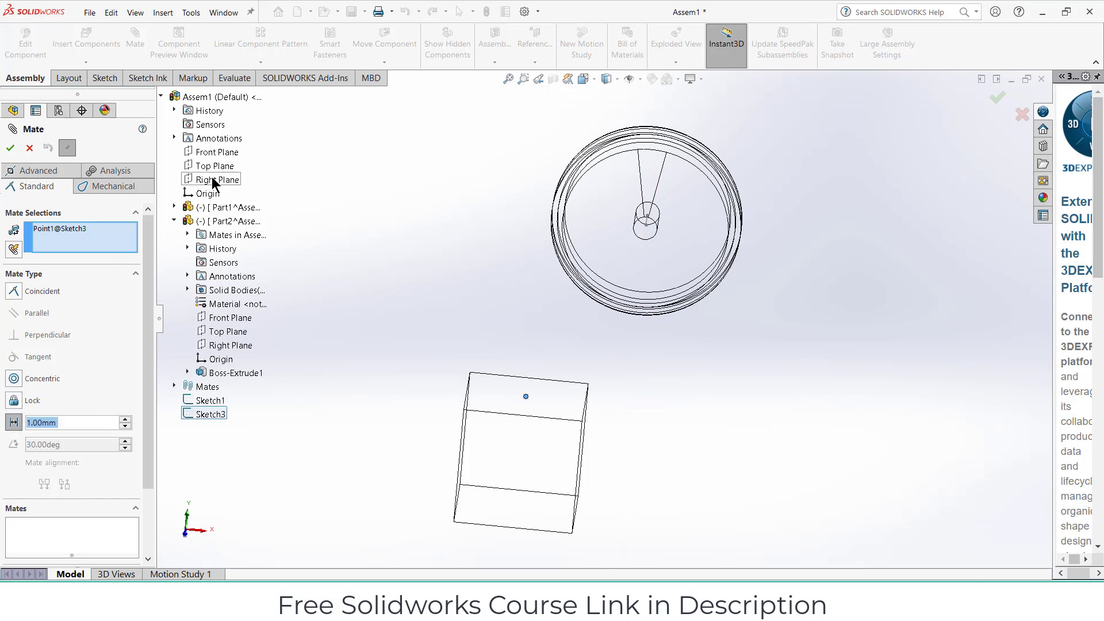
pyautogui.click(30, 148)
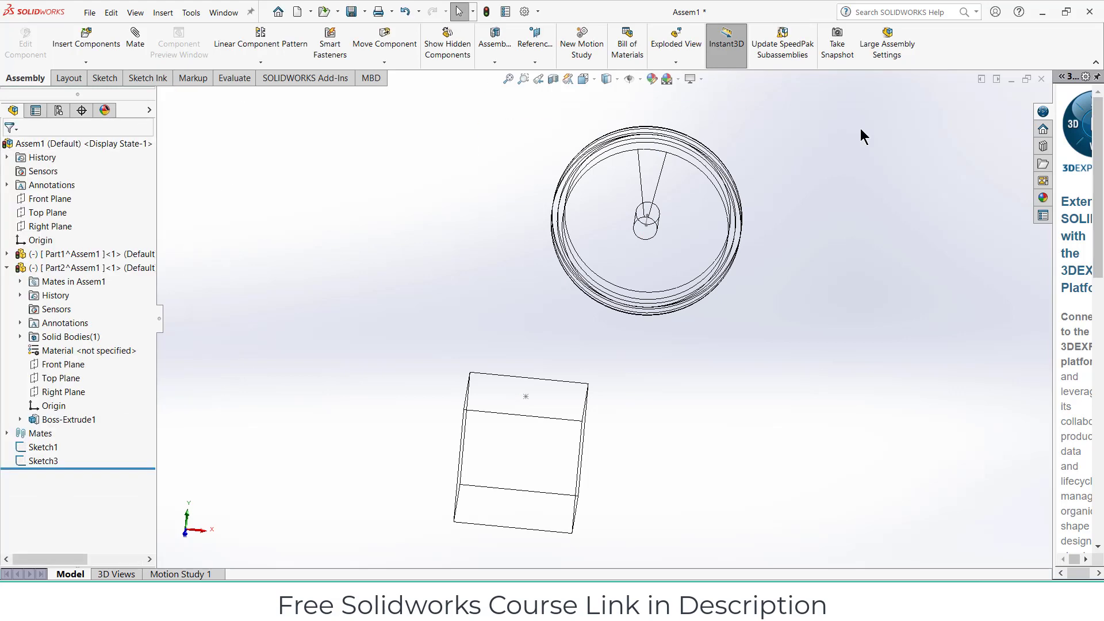
# Step: Delete Sketch3 from the design tree
pyautogui.click(39, 462)
pyautogui.rightClick(39, 462)
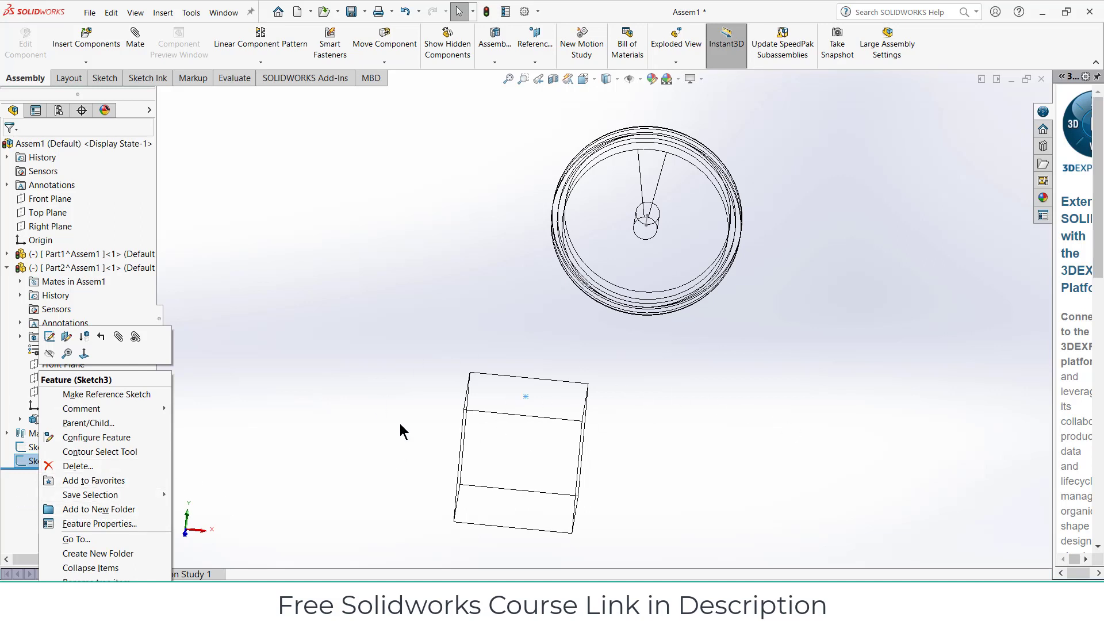
pyautogui.click(72, 467)
# Step: Delete Sketch3, edit the Part2 block in context, and view its face normal in shaded mode
pyautogui.click(633, 229)
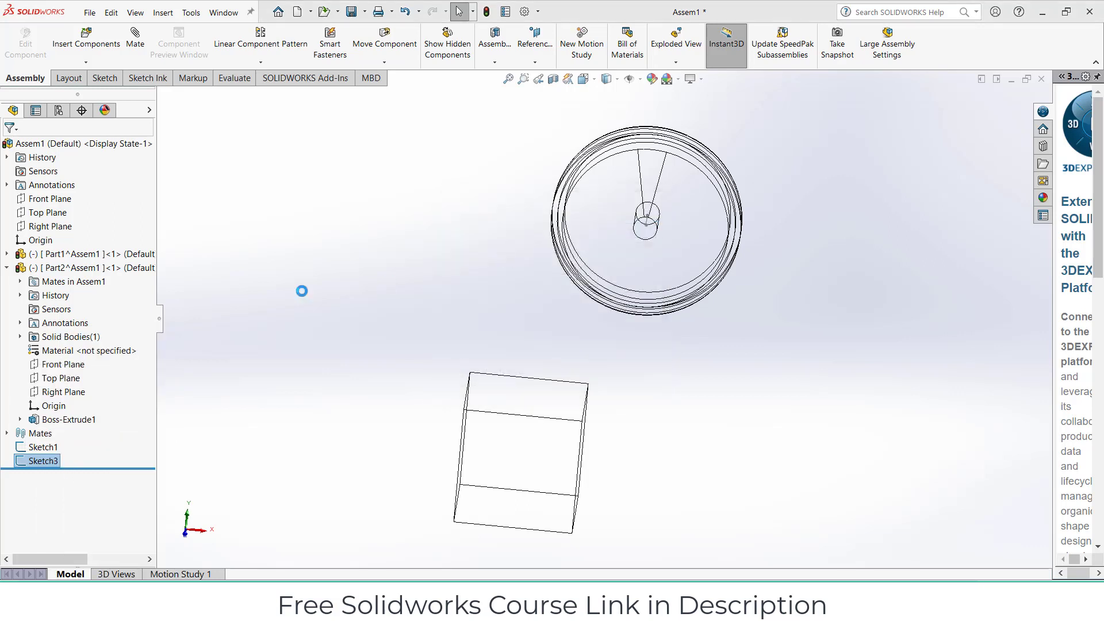
pyautogui.click(117, 269)
pyautogui.click(25, 49)
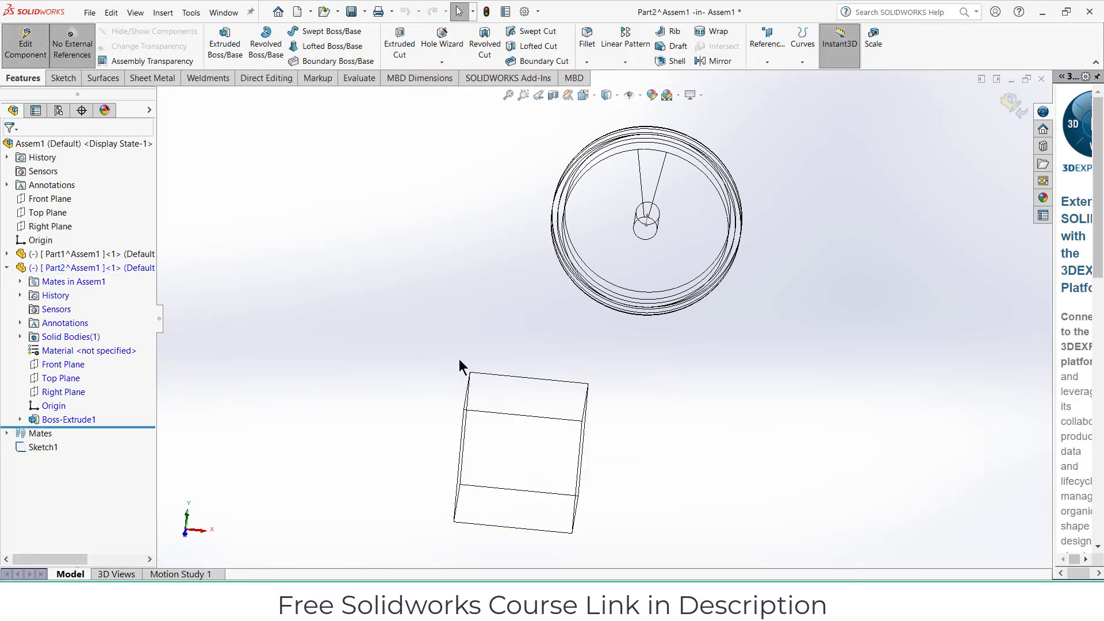
pyautogui.click(515, 387)
pyautogui.hotkey('ctrl', '8')
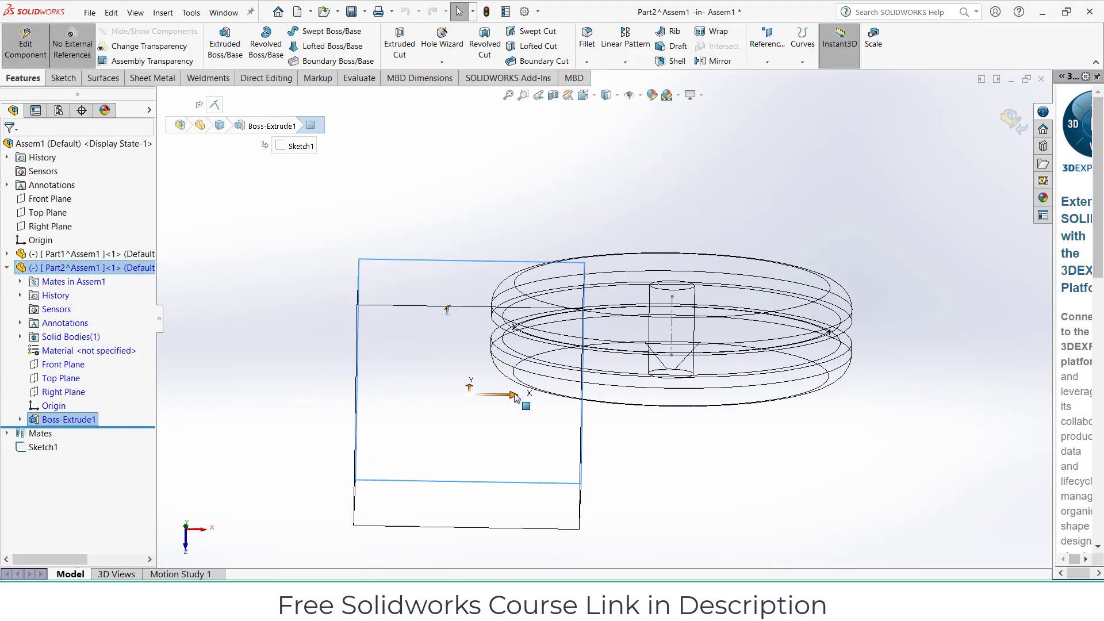
pyautogui.click(617, 96)
pyautogui.click(610, 176)
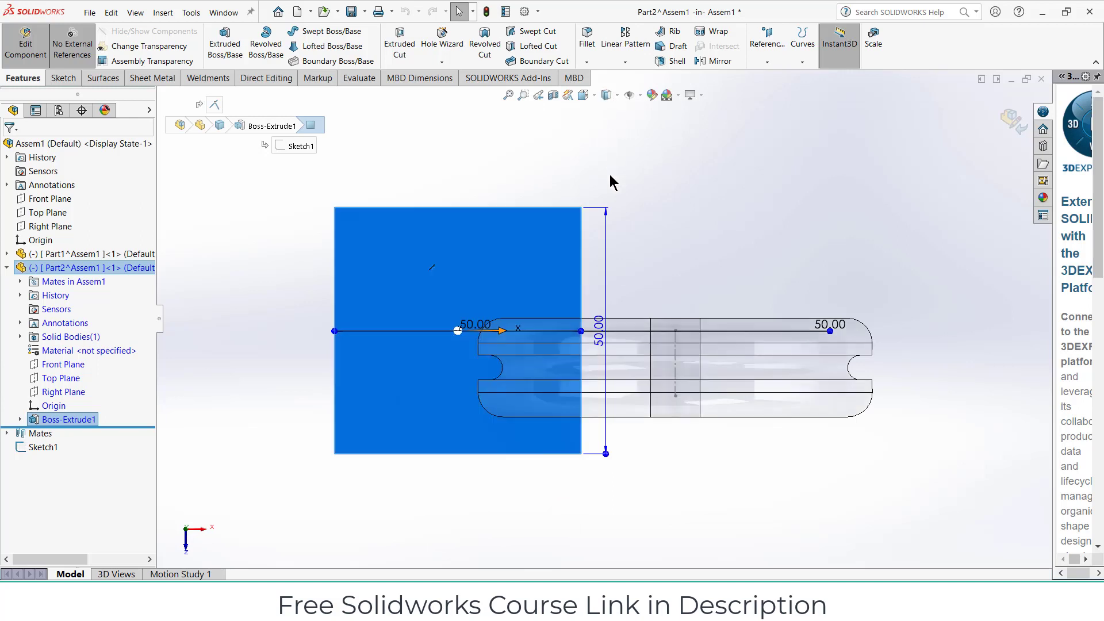
pyautogui.click(810, 224)
# Step: Sketch a single point at the origin (0.00, 0.00) on the block's front face
pyautogui.click(80, 80)
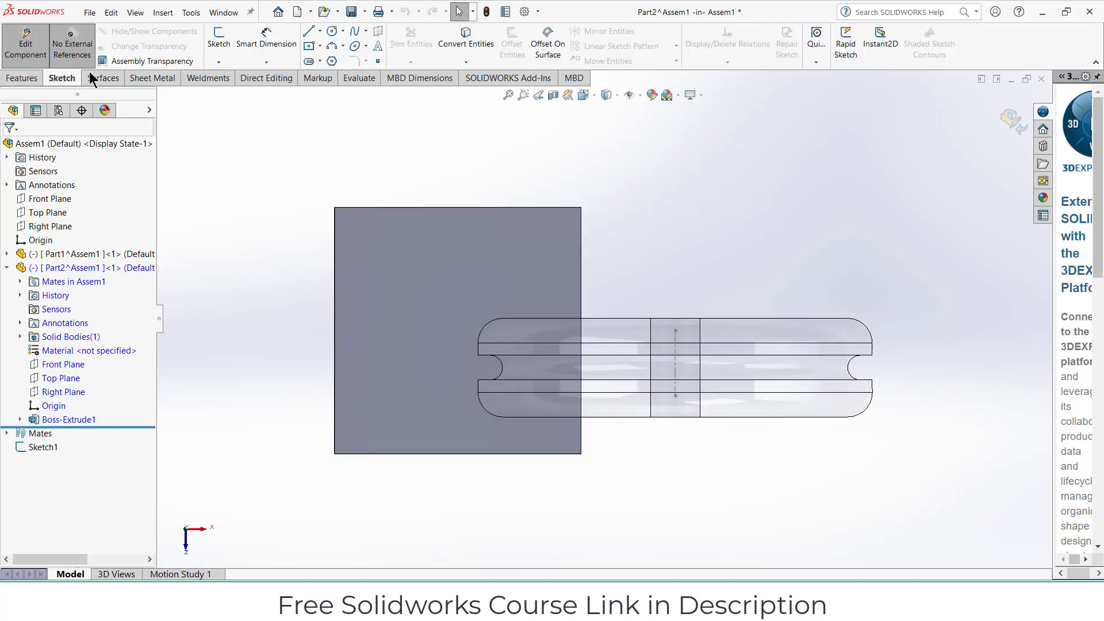
pyautogui.click(391, 277)
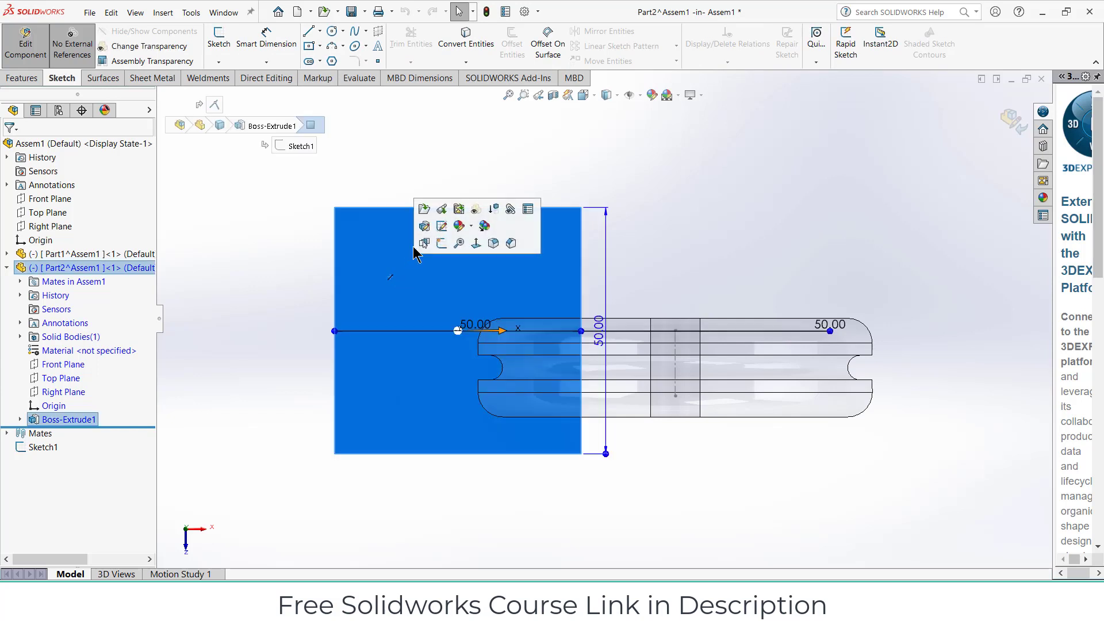
pyautogui.click(441, 243)
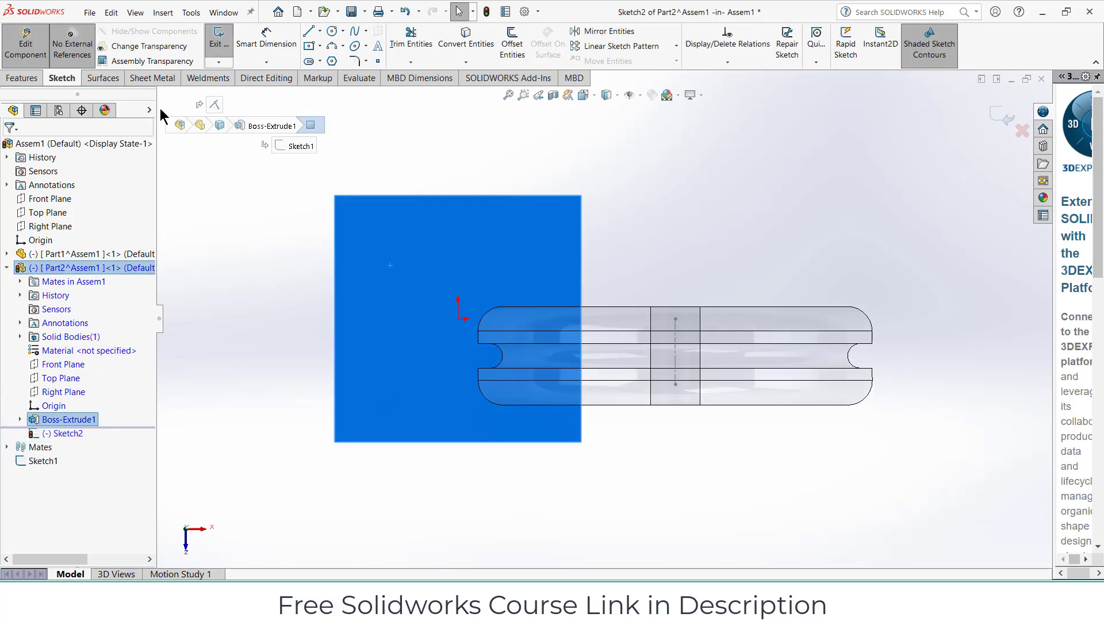
pyautogui.click(377, 62)
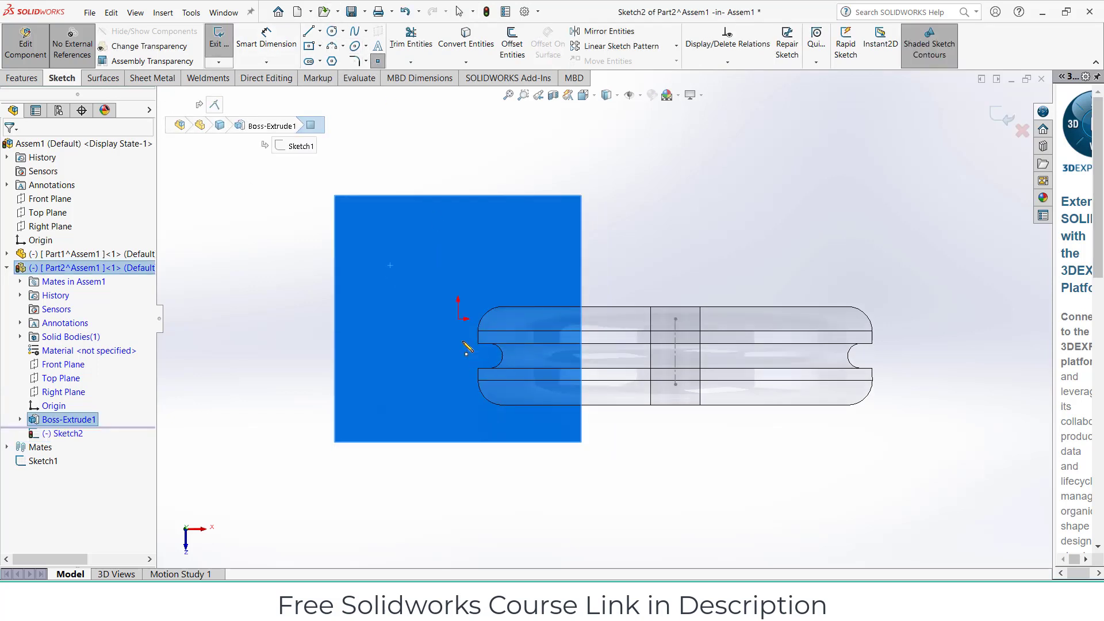
pyautogui.click(458, 319)
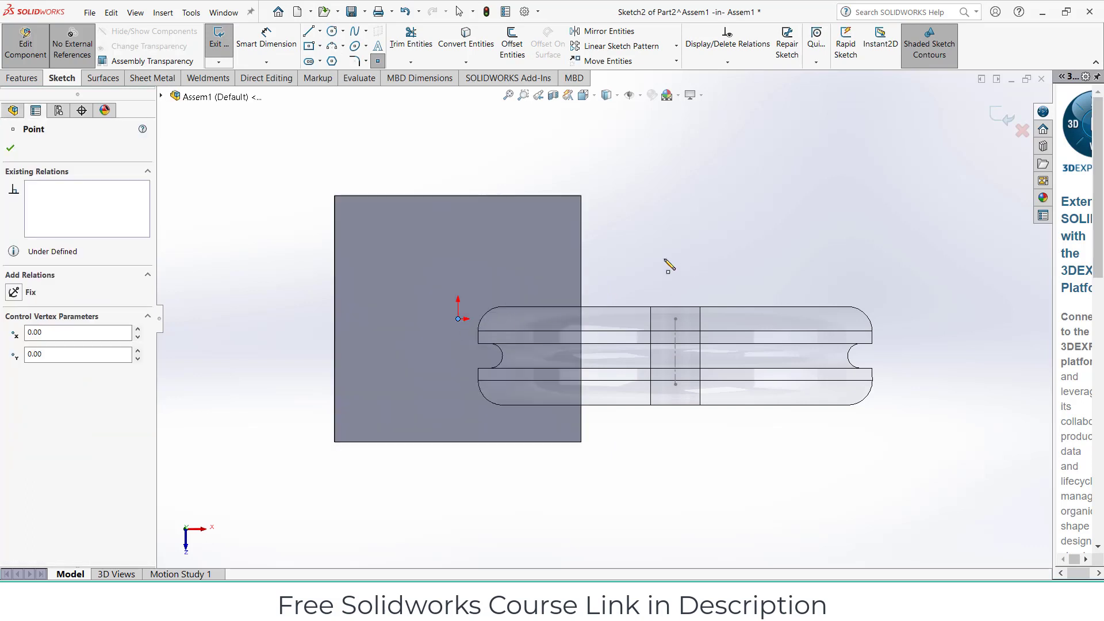
pyautogui.click(9, 149)
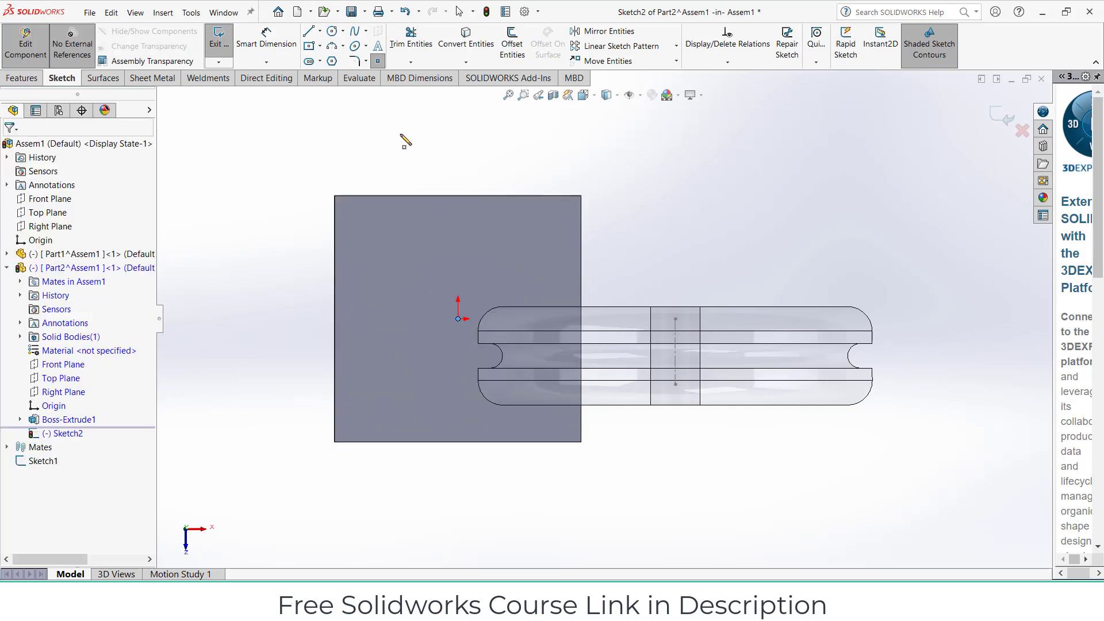
pyautogui.click(1001, 117)
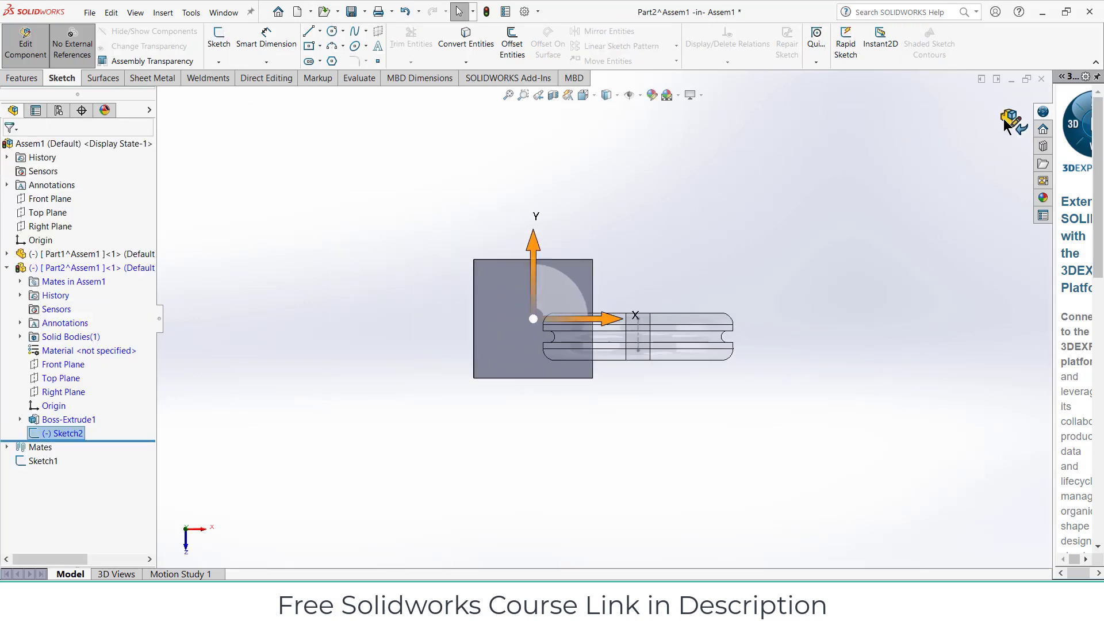
# Step: Leave Edit Component and mate the block's sketch point 37.5mm from the Right Plane
pyautogui.click(1006, 120)
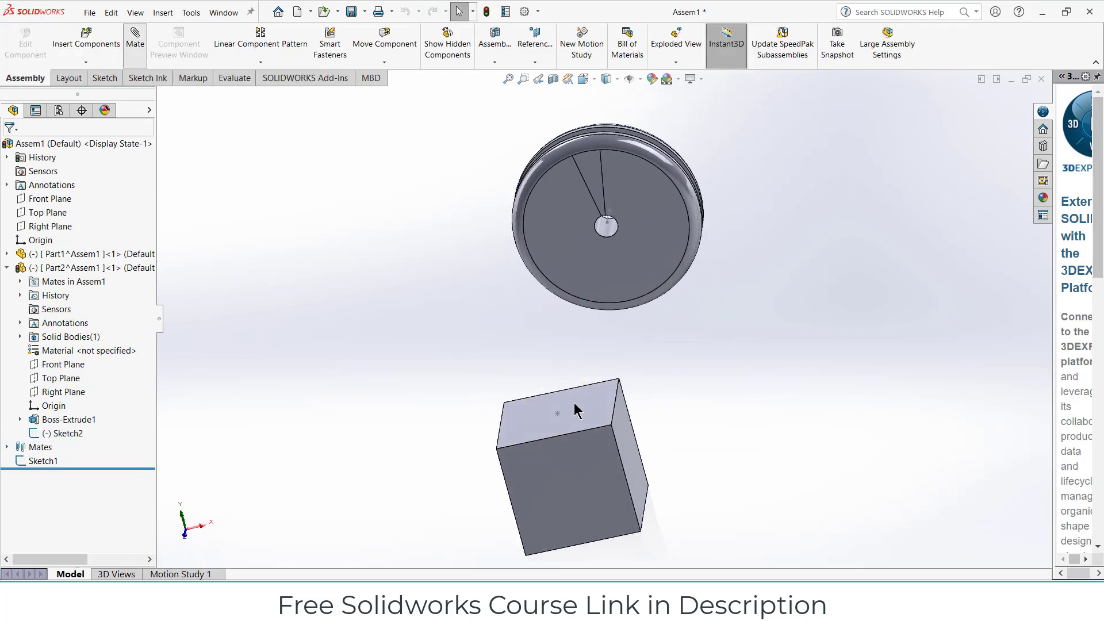
pyautogui.click(557, 412)
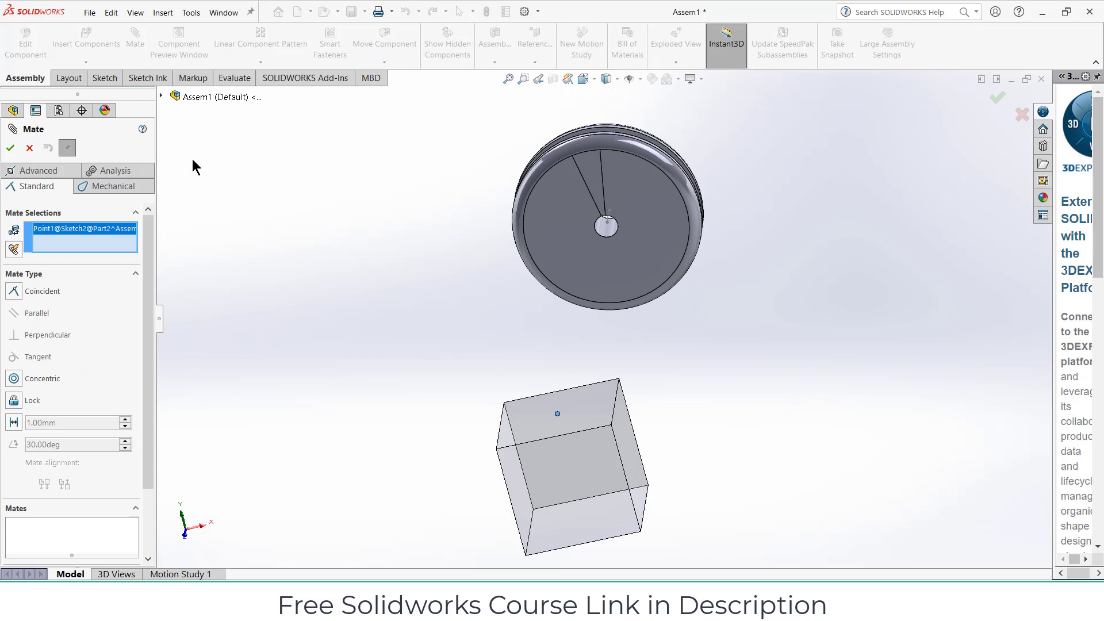
pyautogui.click(162, 95)
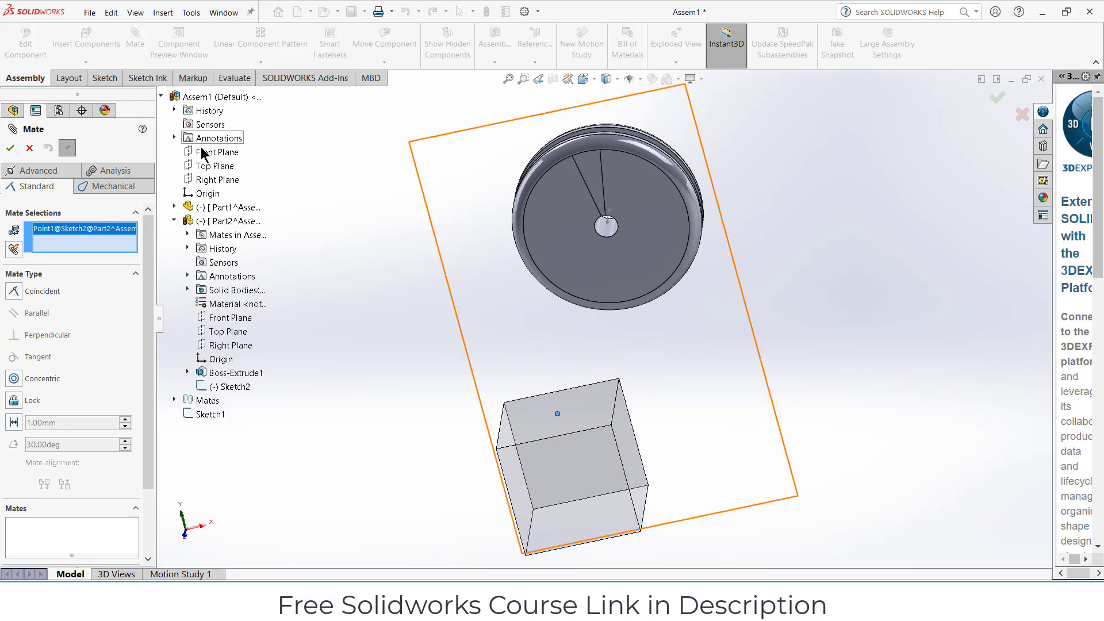
pyautogui.click(210, 179)
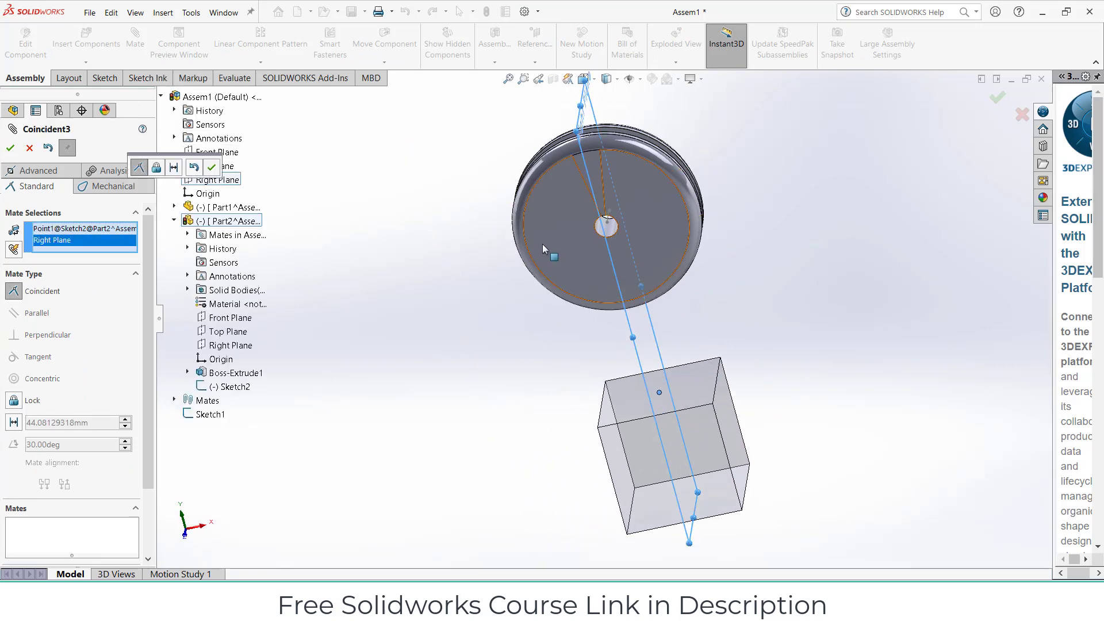
pyautogui.click(174, 167)
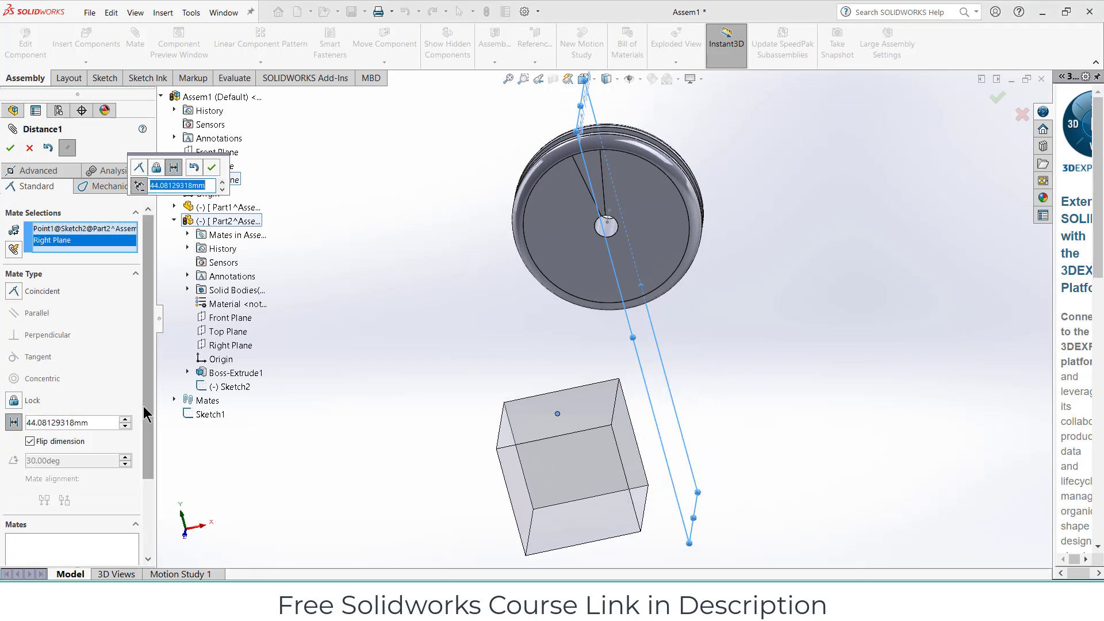
pyautogui.click(49, 422)
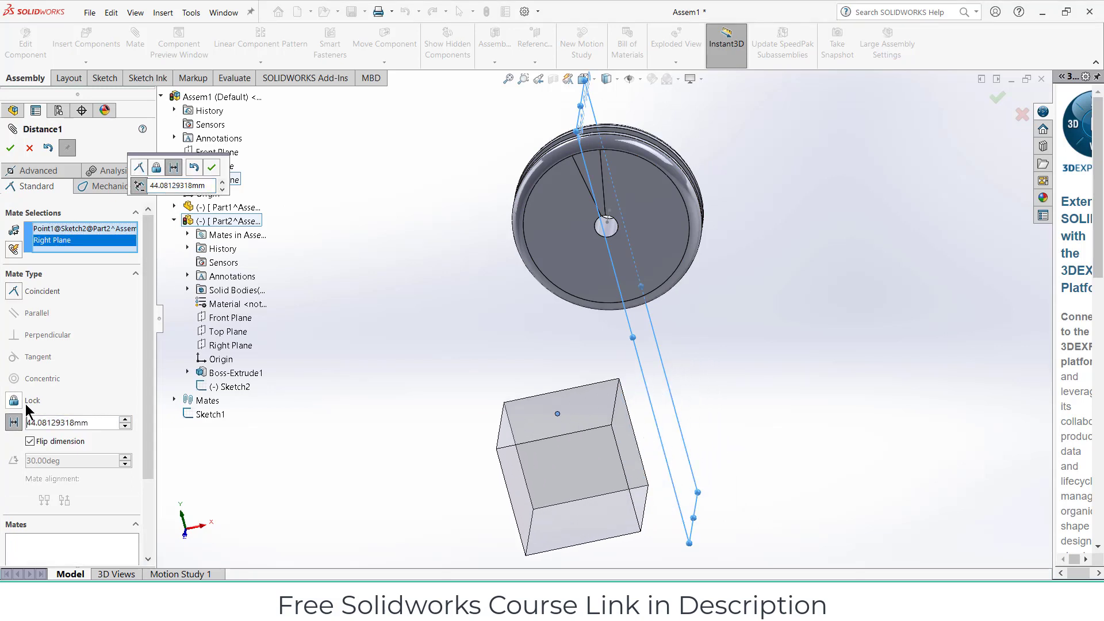
pyautogui.hotkey('ctrl', 'a')
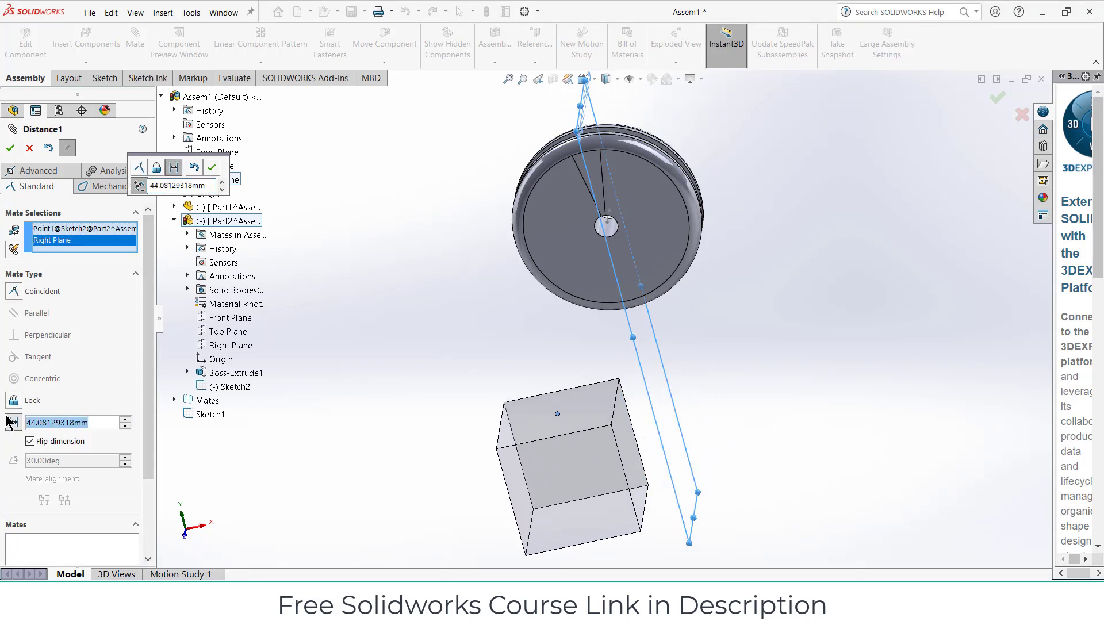
pyautogui.write('37.5')
pyautogui.press('Return')
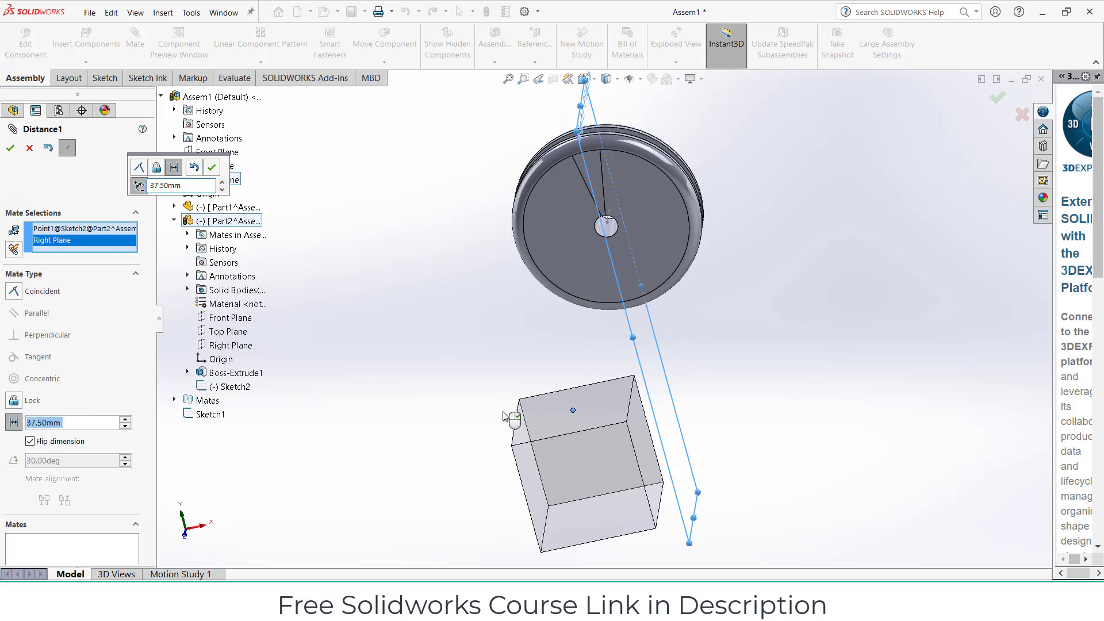
pyautogui.click(11, 148)
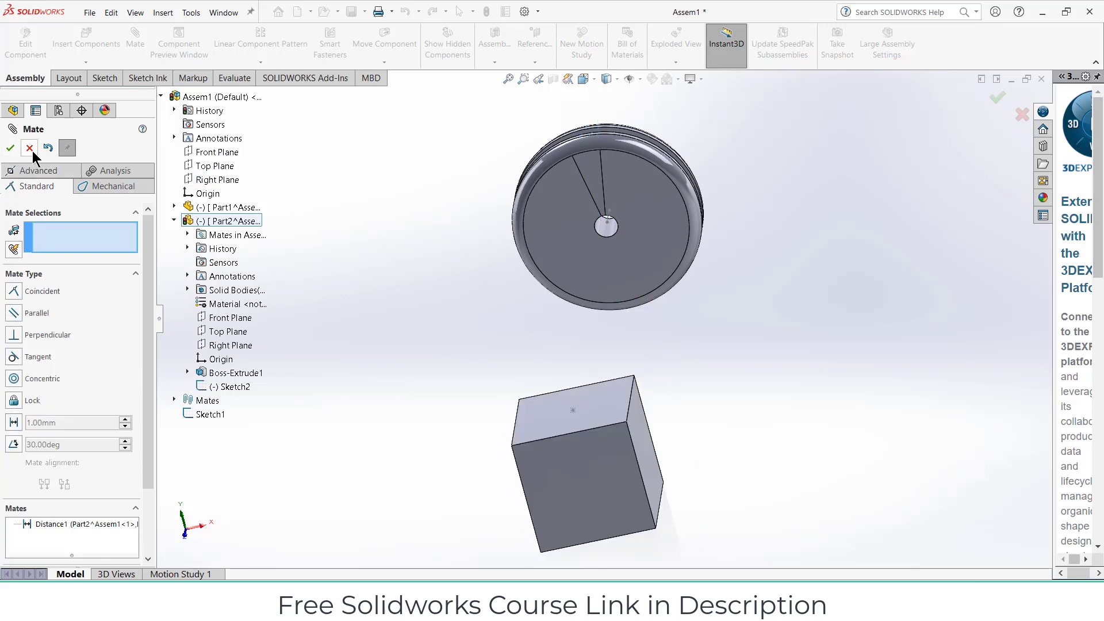
# Step: Make the block's sketch point coincident with the Front Plane
pyautogui.moveTo(595, 356); pyautogui.dragTo(648, 446, button='middle')
pyautogui.click(557, 398)
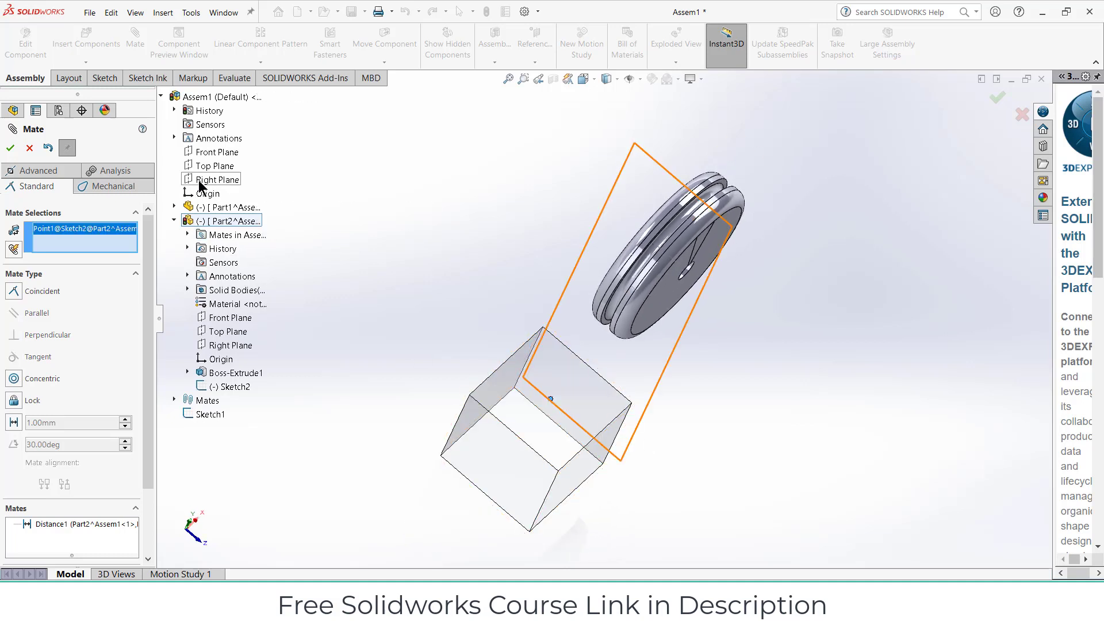
pyautogui.click(205, 151)
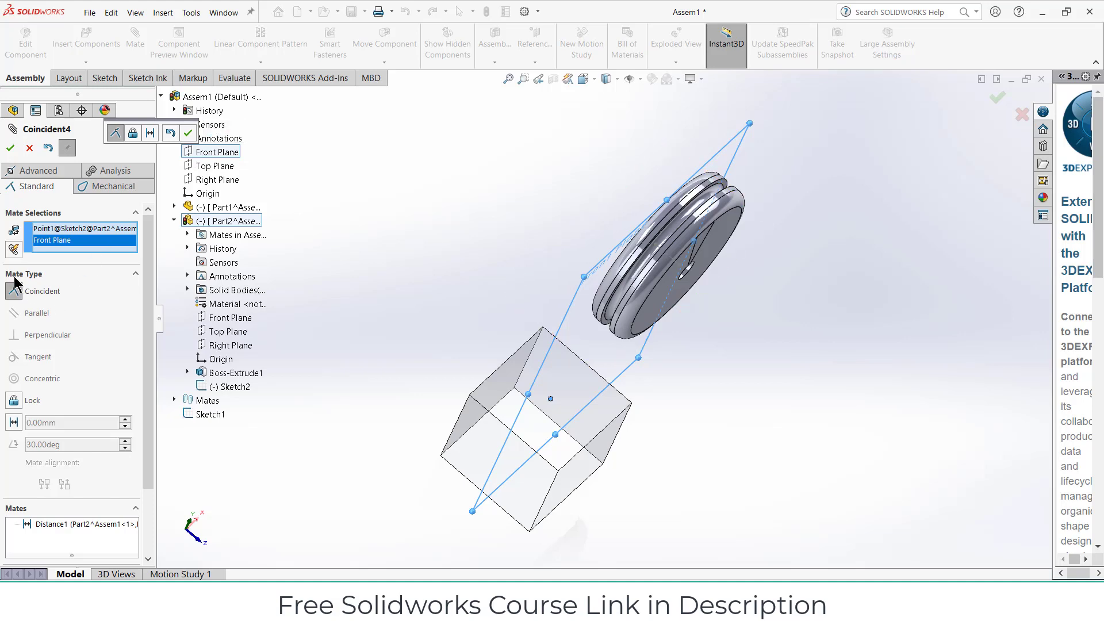
pyautogui.click(188, 134)
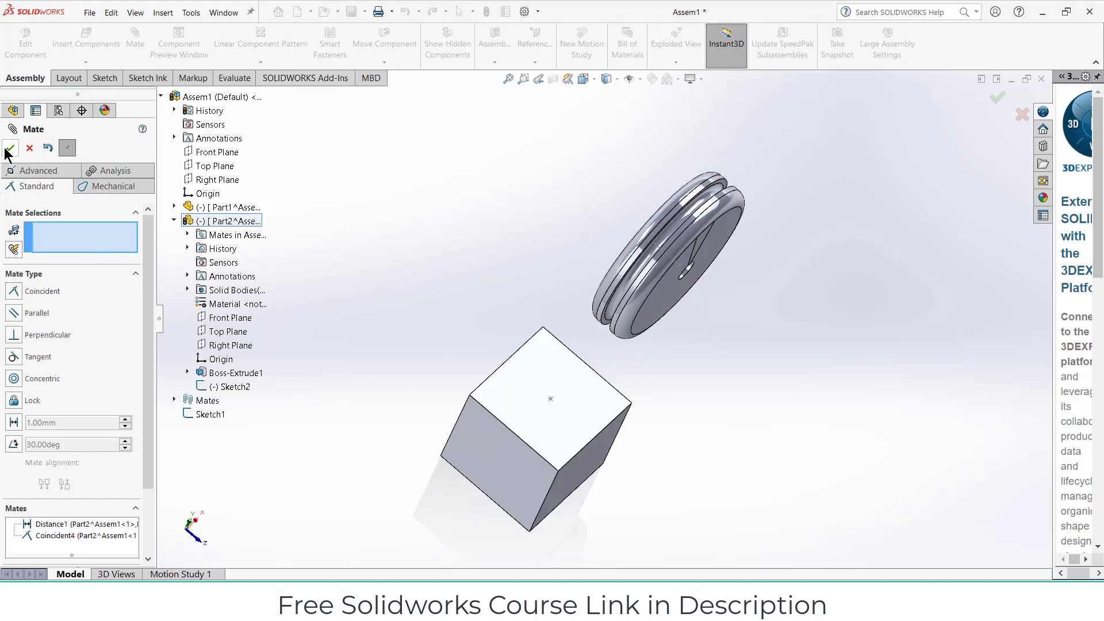
pyautogui.press('Return')
# Step: View the block face-on and rotate the block upright by hand
pyautogui.moveTo(712, 357); pyautogui.dragTo(685, 352, button='middle')
pyautogui.click(667, 480)
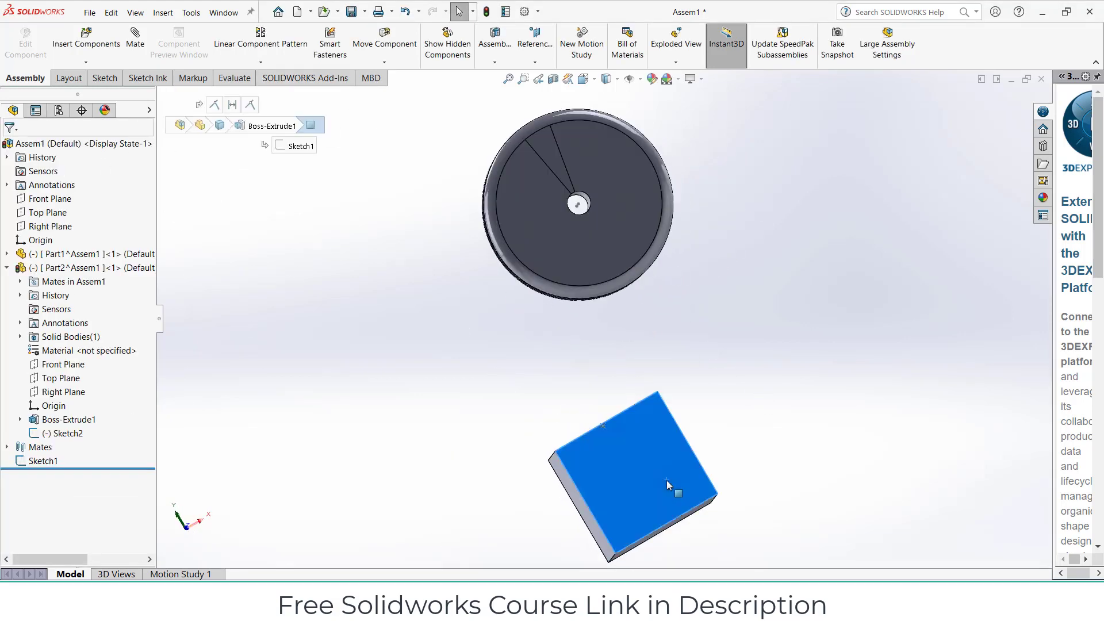
pyautogui.hotkey('ctrl', '8')
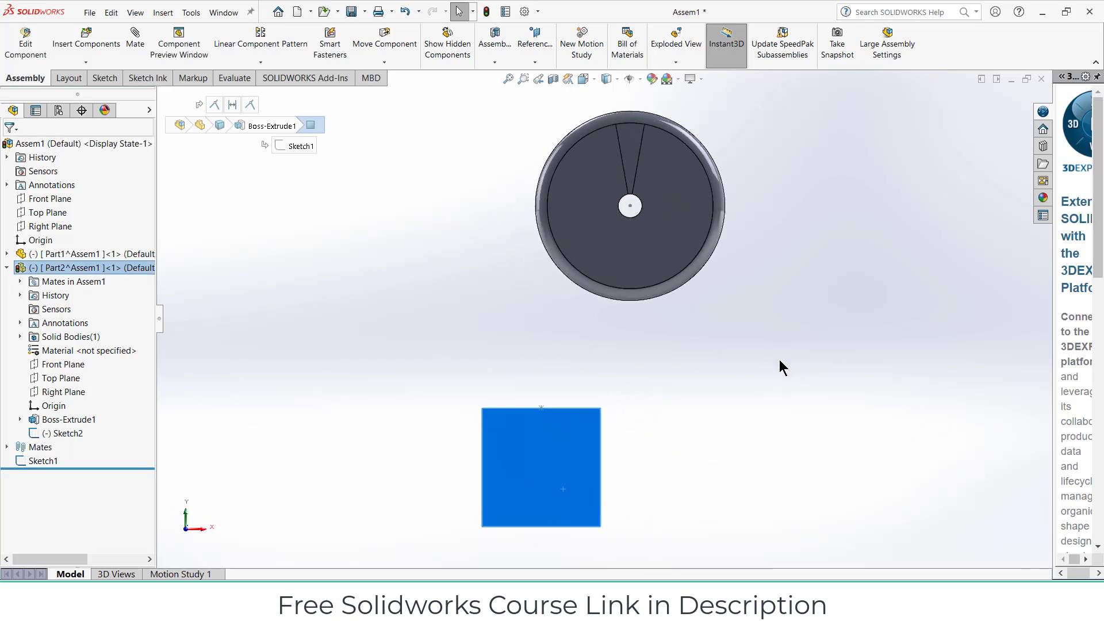
pyautogui.click(779, 366)
pyautogui.moveTo(598, 444); pyautogui.dragTo(554, 380)
pyautogui.moveTo(670, 460); pyautogui.dragTo(685, 451, button='middle')
pyautogui.click(579, 333)
# Step: Mate the block's top face parallel to the assembly Top Plane
pyautogui.click(572, 387)
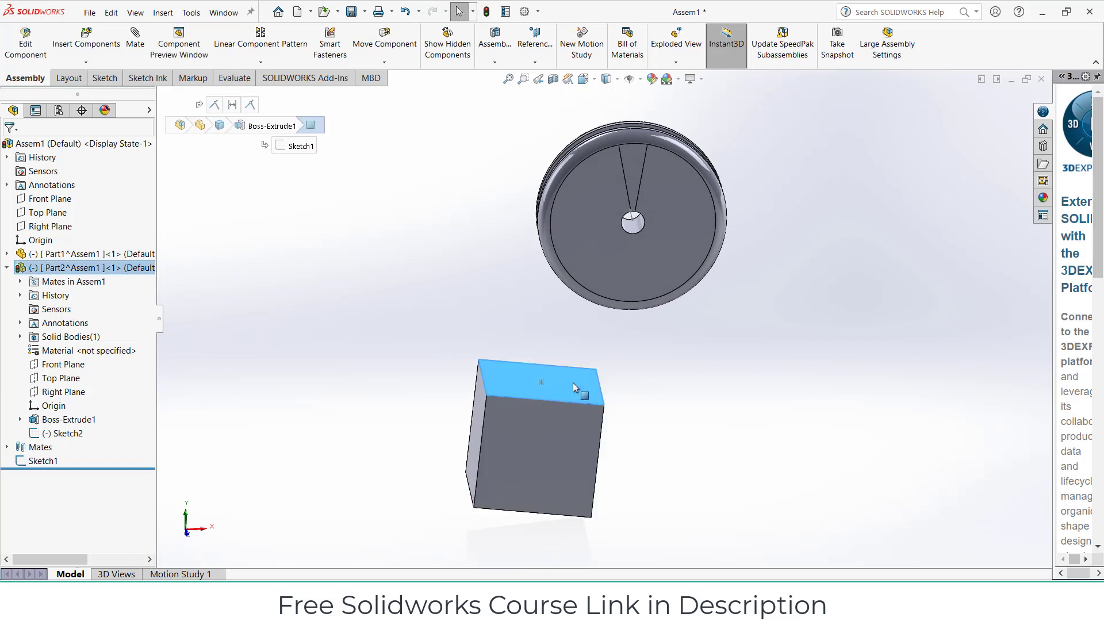
pyautogui.click(135, 55)
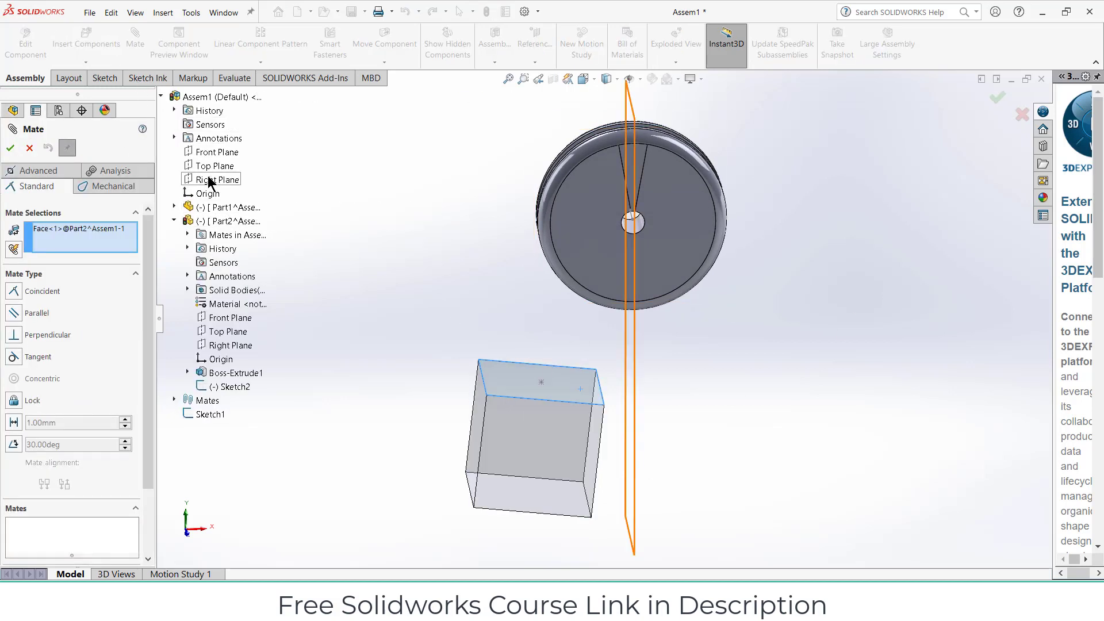
pyautogui.click(209, 163)
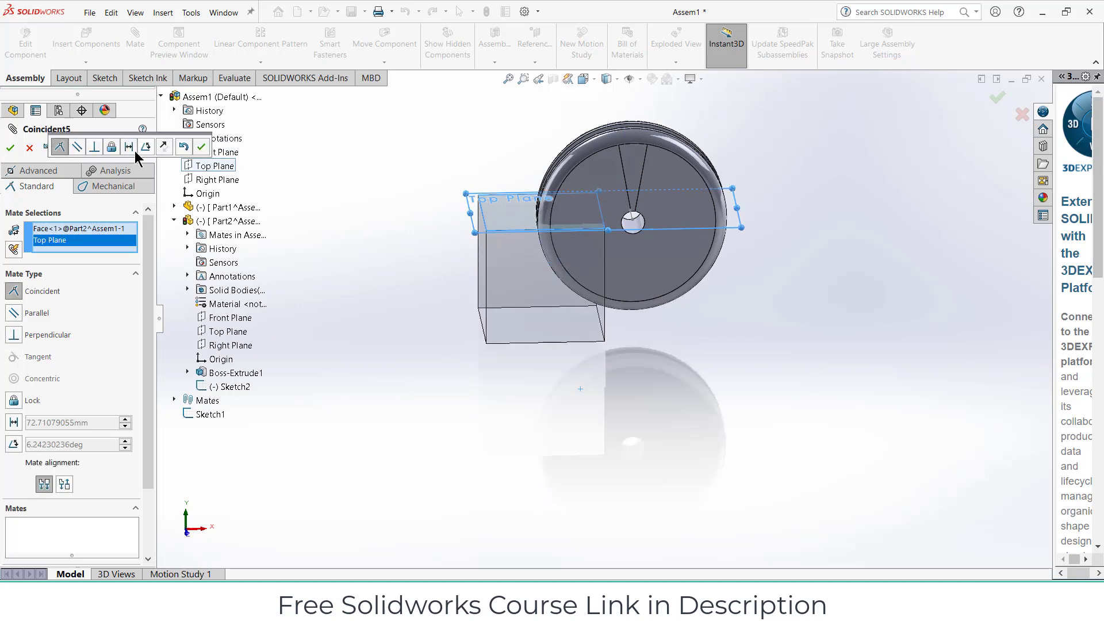
pyautogui.click(77, 147)
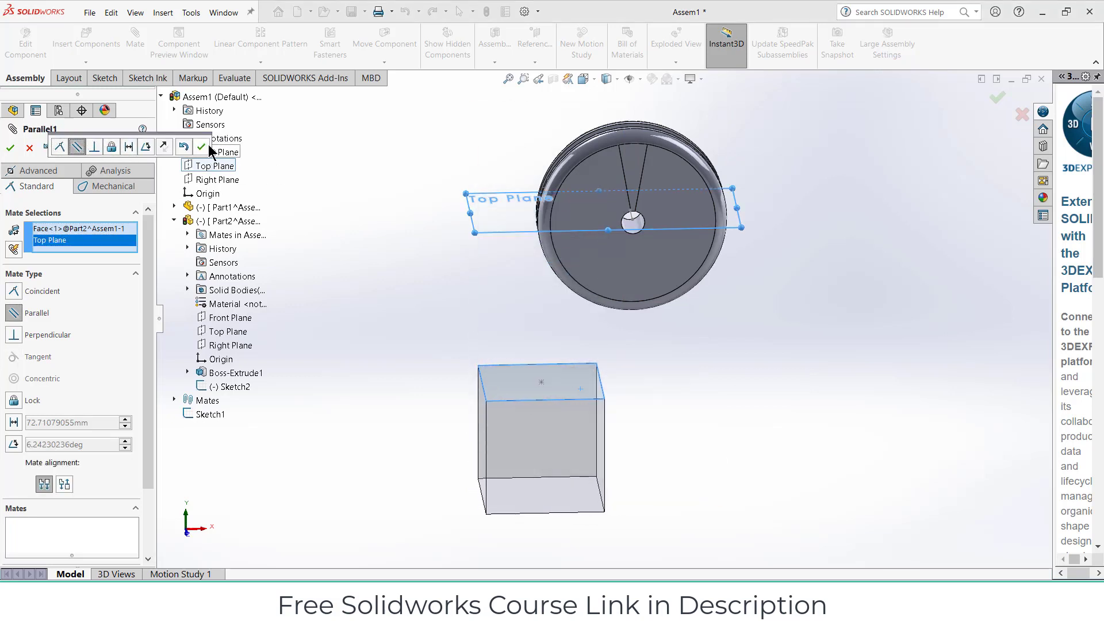
pyautogui.click(201, 146)
pyautogui.click(5, 148)
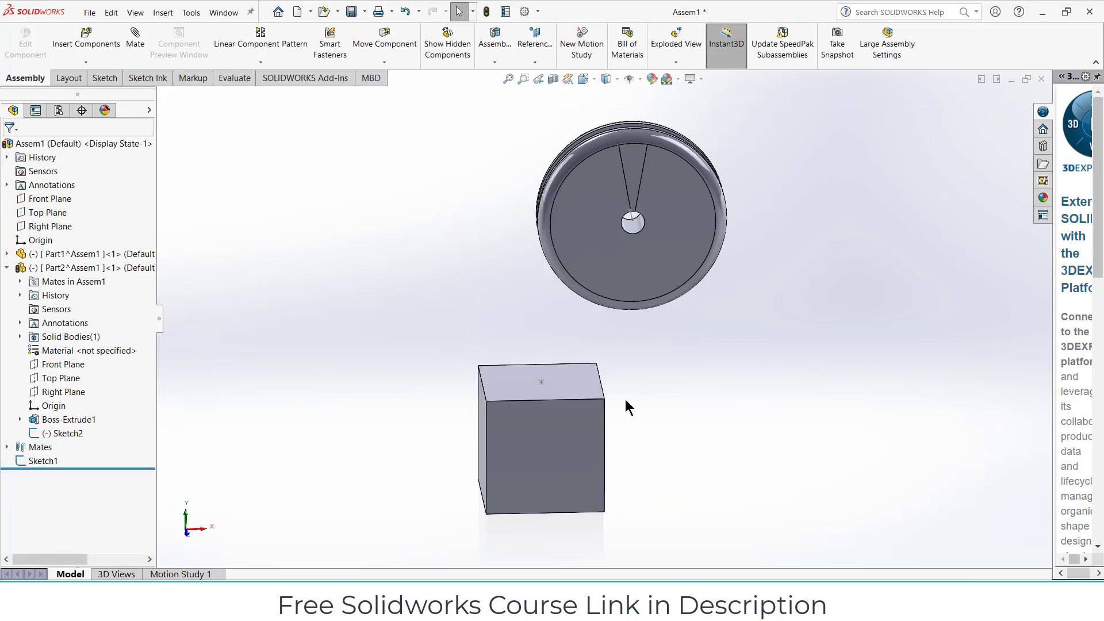
# Step: Place a second copy of the block at the lower right and fit the view
pyautogui.click(660, 258)
pyautogui.hotkey('ctrl', '8')
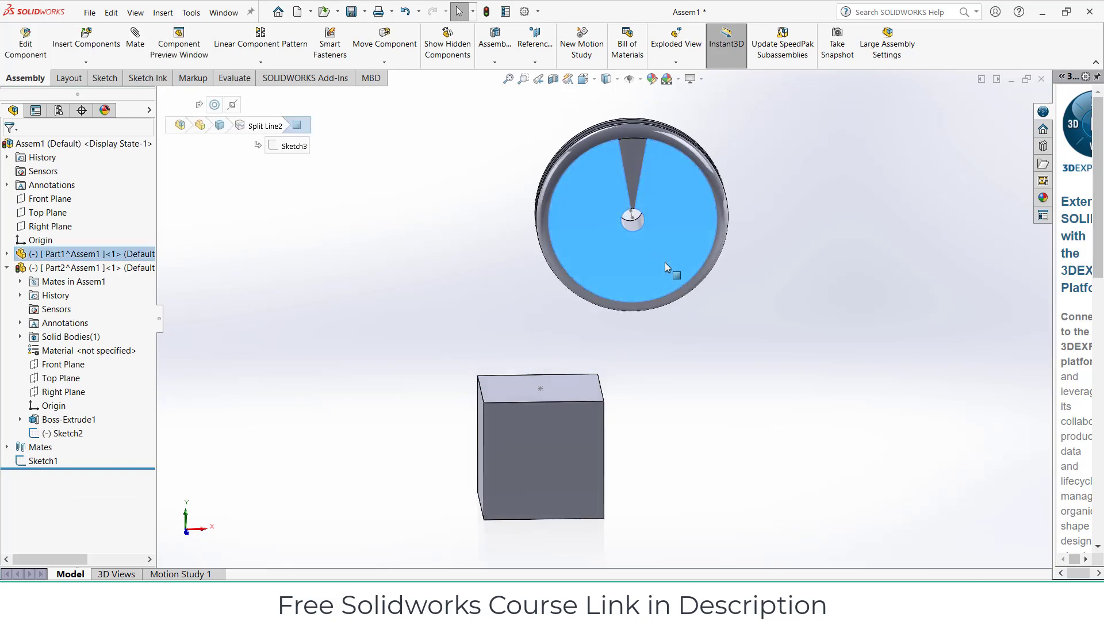
pyautogui.click(557, 467)
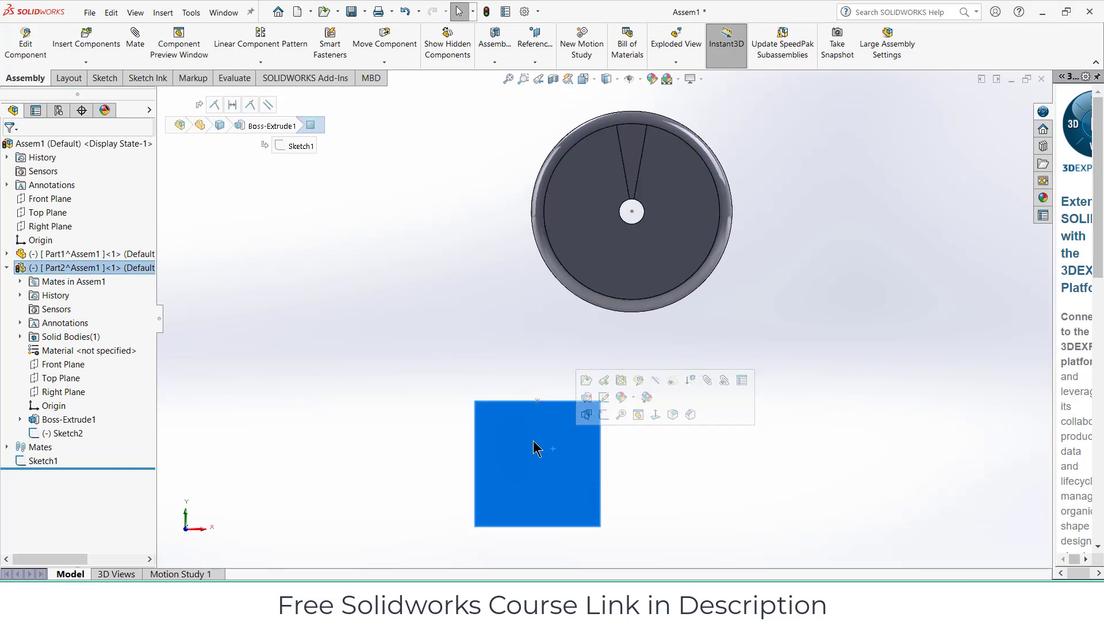
pyautogui.keyDown('ctrl'); pyautogui.moveTo(535, 448); pyautogui.dragTo(761, 528); pyautogui.keyUp('ctrl')
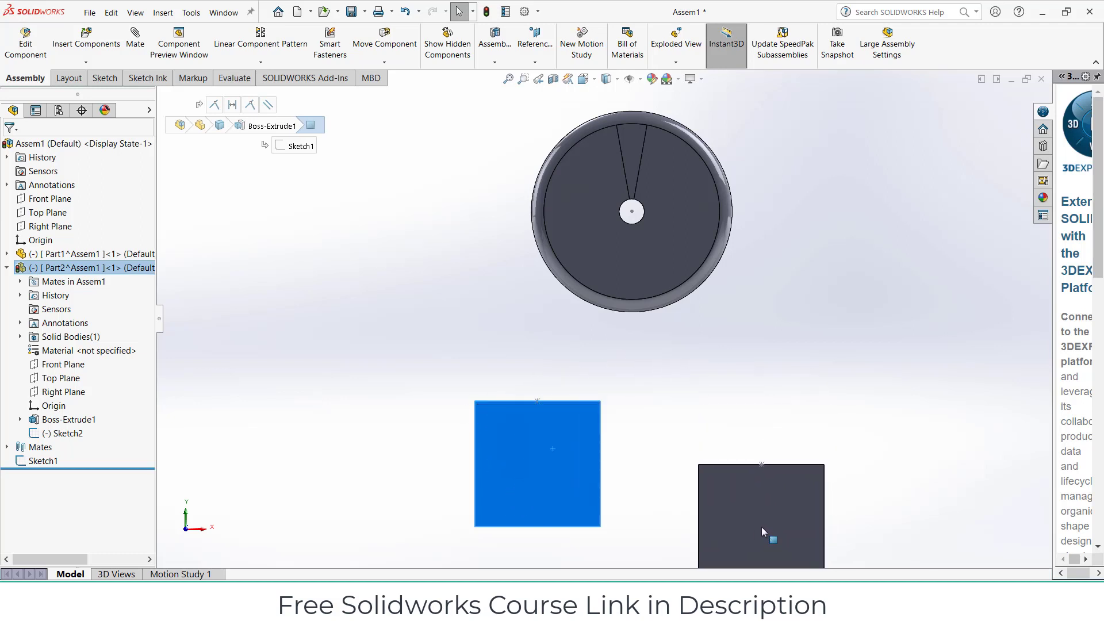
pyautogui.click(770, 516)
pyautogui.press('f')
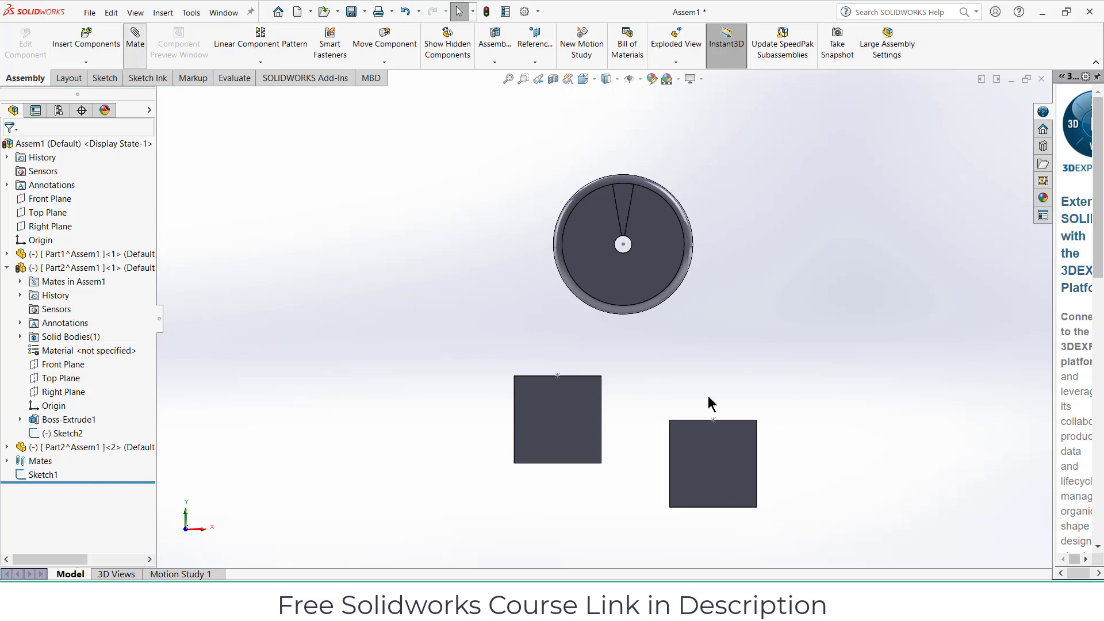
# Step: Mate the new block's sketch point 38mm from the Right Plane
pyautogui.click(713, 420)
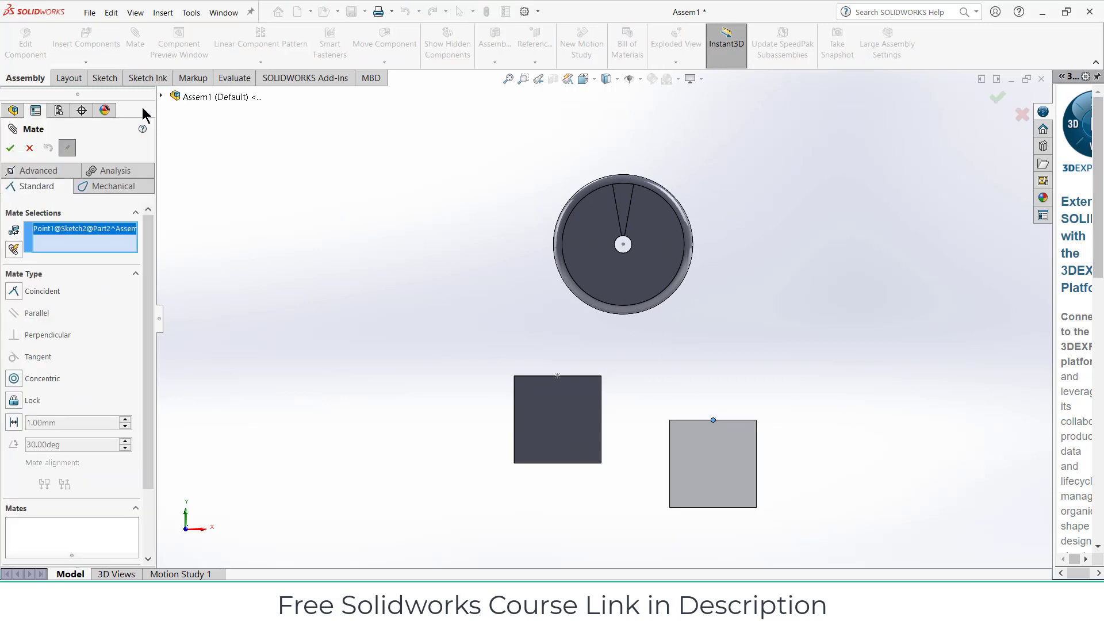
pyautogui.click(161, 96)
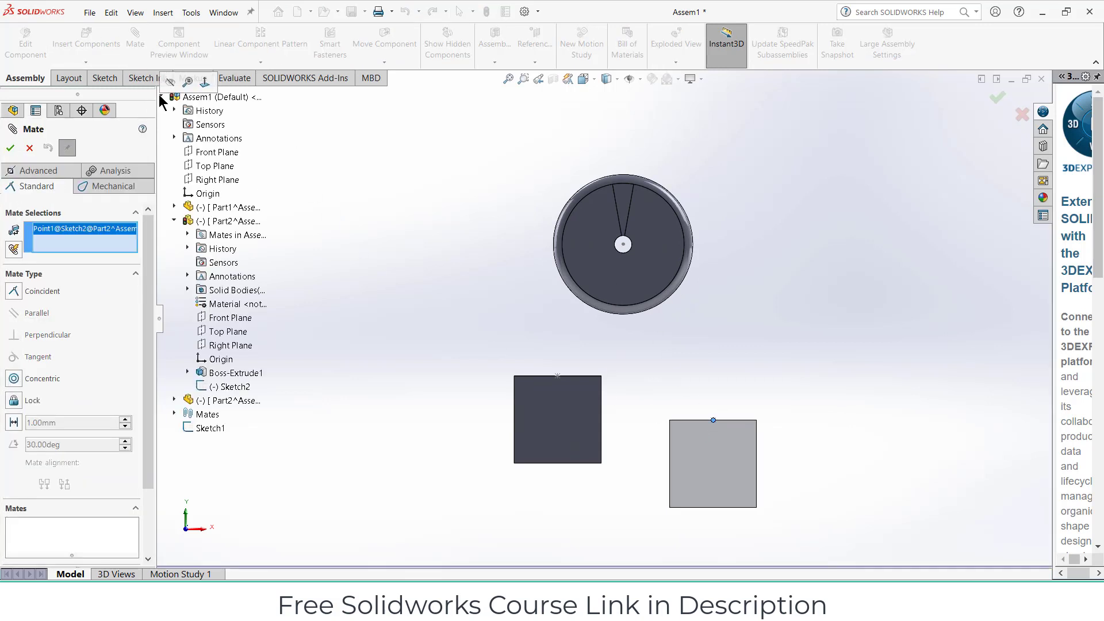
pyautogui.click(224, 181)
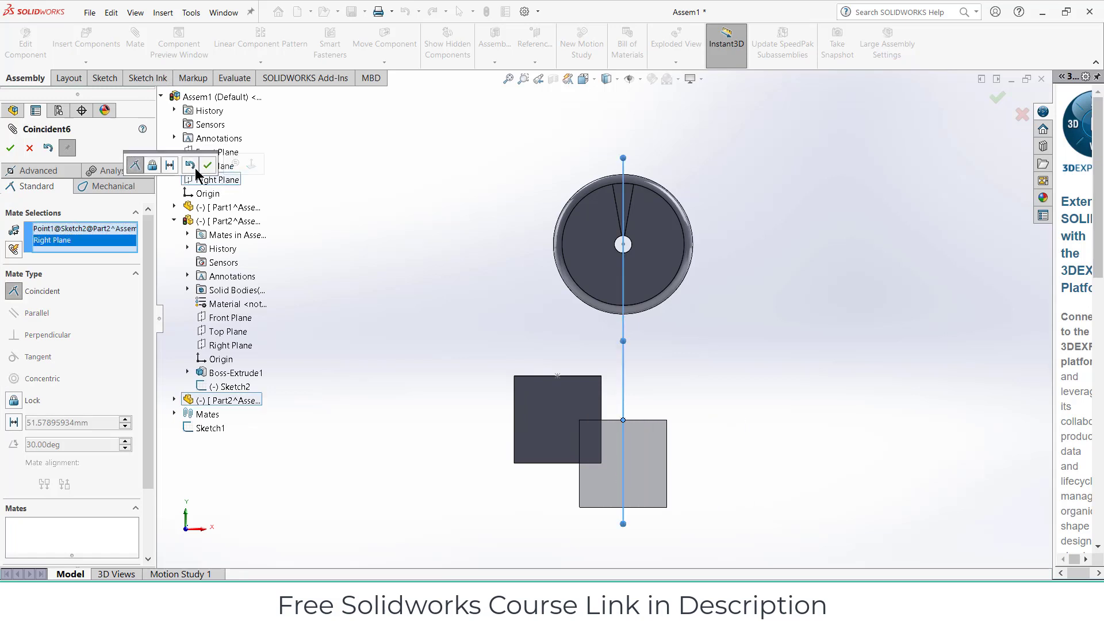
pyautogui.click(170, 166)
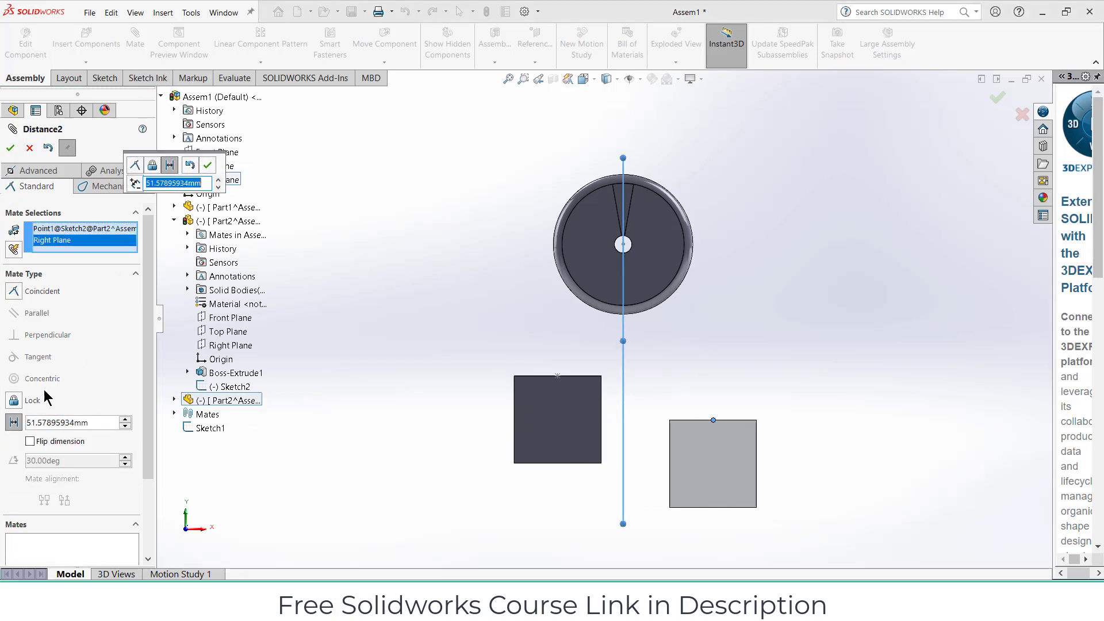
pyautogui.doubleClick(96, 423)
pyautogui.write('38')
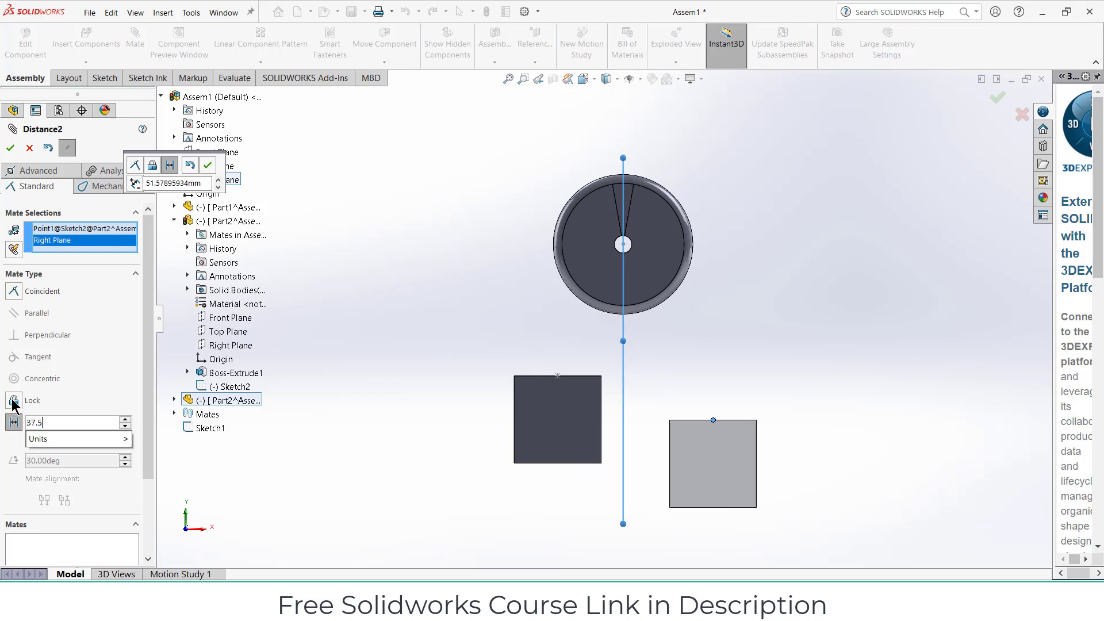
pyautogui.press('Return')
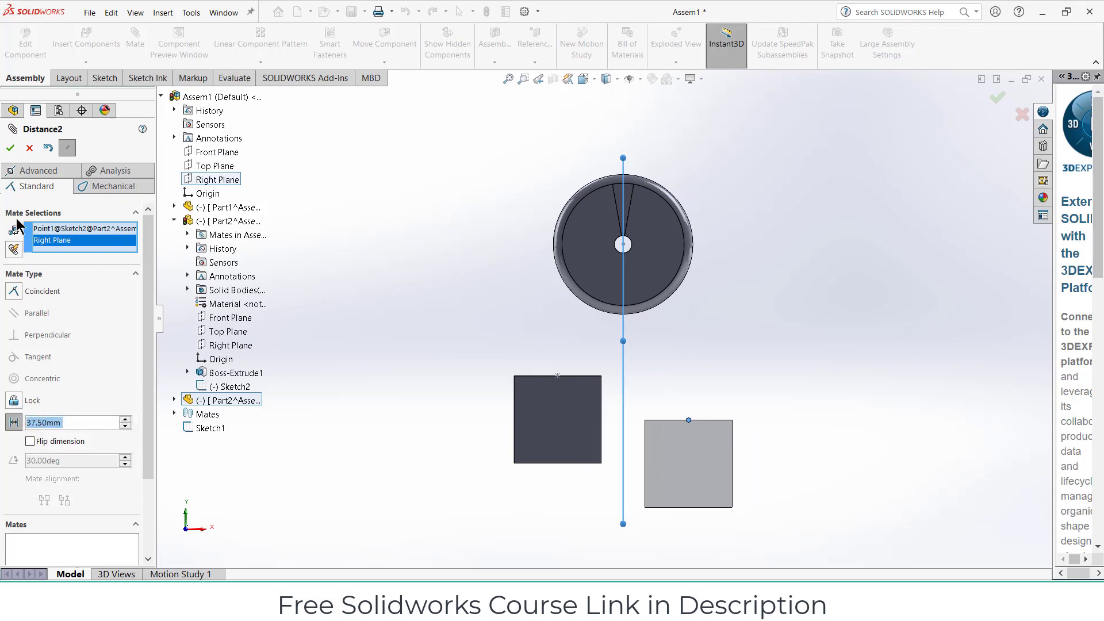
pyautogui.click(11, 149)
# Step: Make the two cubes' top faces parallel (Parallel2)
pyautogui.moveTo(726, 401); pyautogui.dragTo(715, 424, button='middle')
pyautogui.click(716, 425)
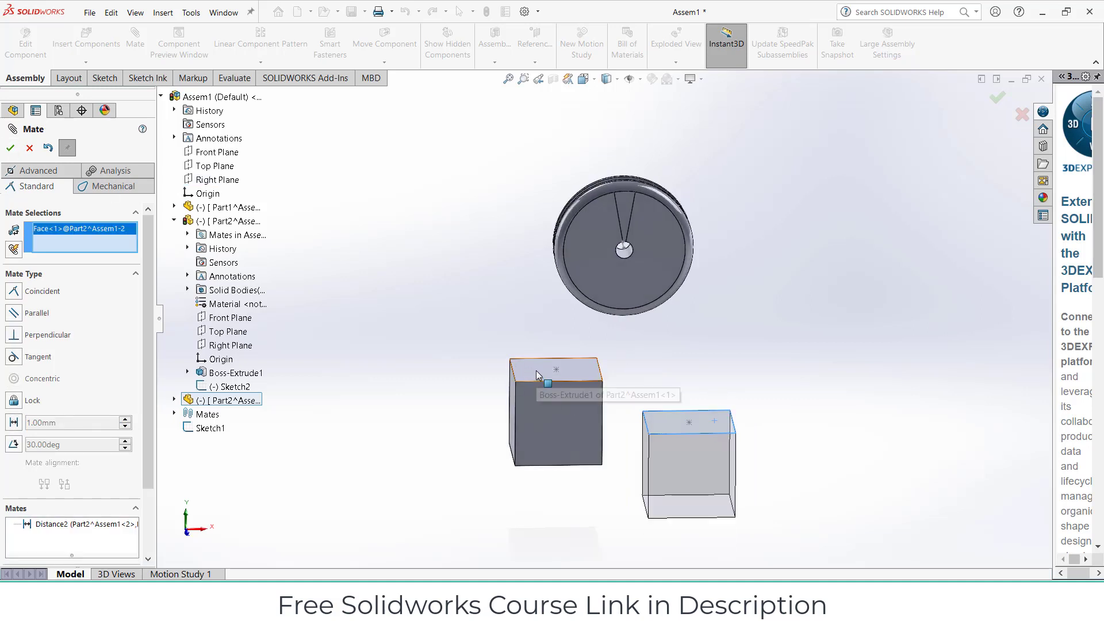
pyautogui.click(535, 370)
pyautogui.click(569, 389)
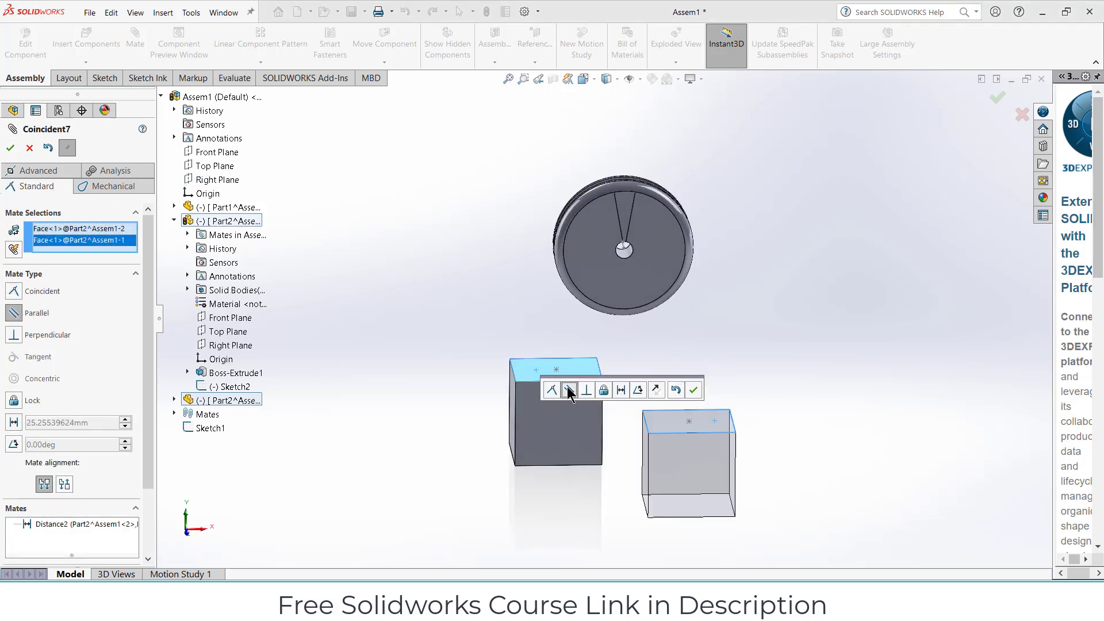
pyautogui.click(692, 390)
# Step: Make the cubes' front faces coincident (Coincident8) and orbit to check the alignment
pyautogui.moveTo(741, 406); pyautogui.dragTo(687, 454, button='middle')
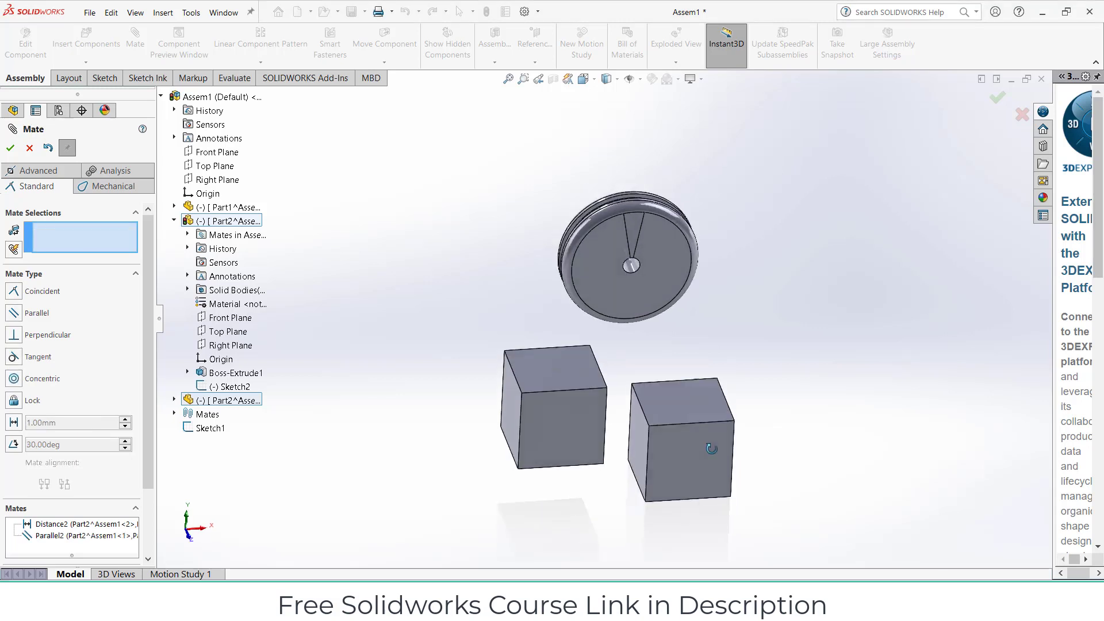
pyautogui.click(686, 455)
pyautogui.click(585, 426)
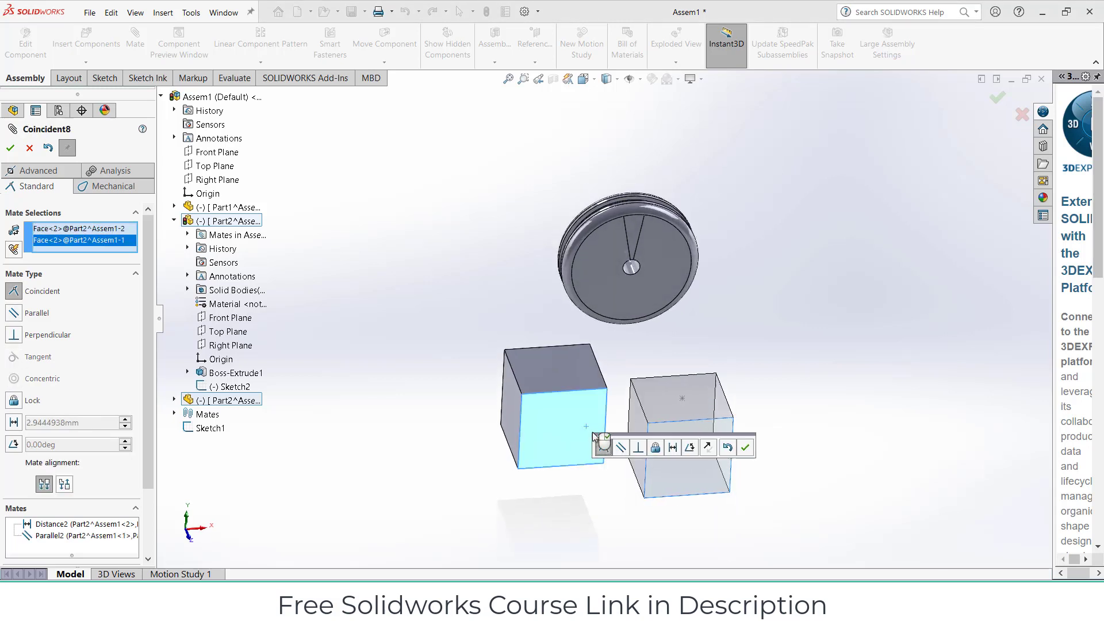
pyautogui.press('Return')
pyautogui.moveTo(753, 457); pyautogui.dragTo(802, 467, button='middle')
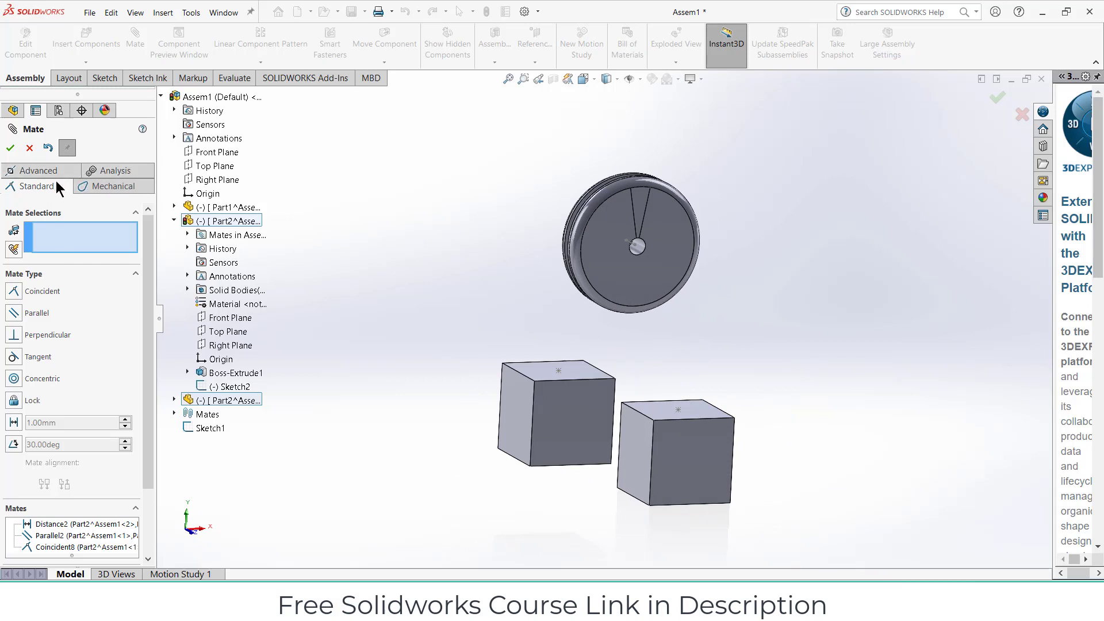
# Step: Cancel the first mate attempt and view the left cube's front face normal
pyautogui.click(91, 181)
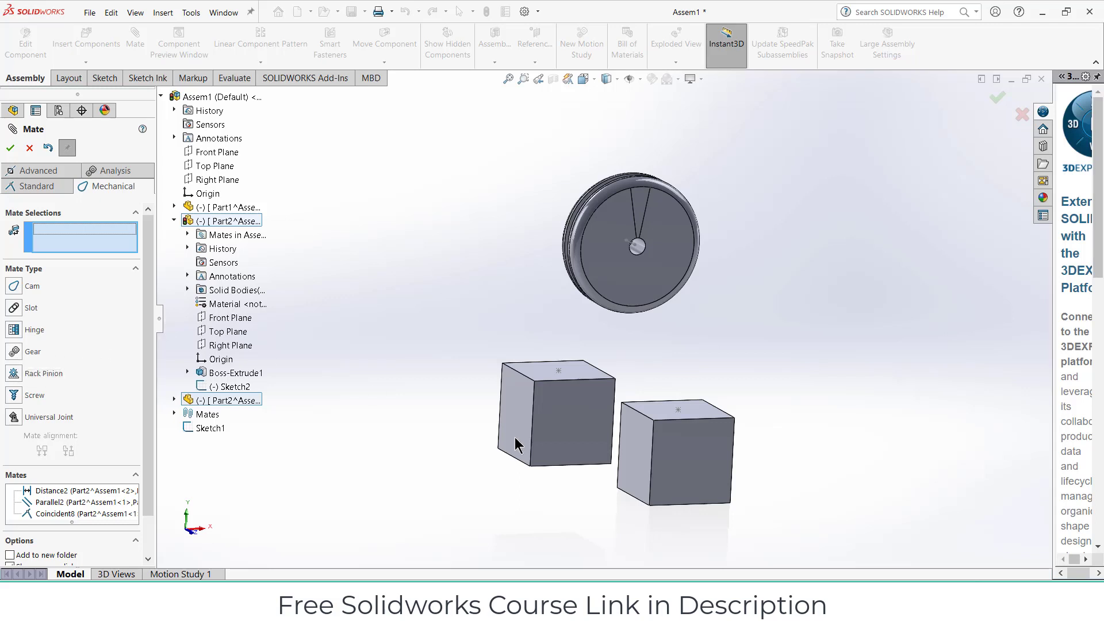
pyautogui.click(584, 425)
pyautogui.rightClick(95, 241)
pyautogui.click(133, 240)
pyautogui.click(29, 149)
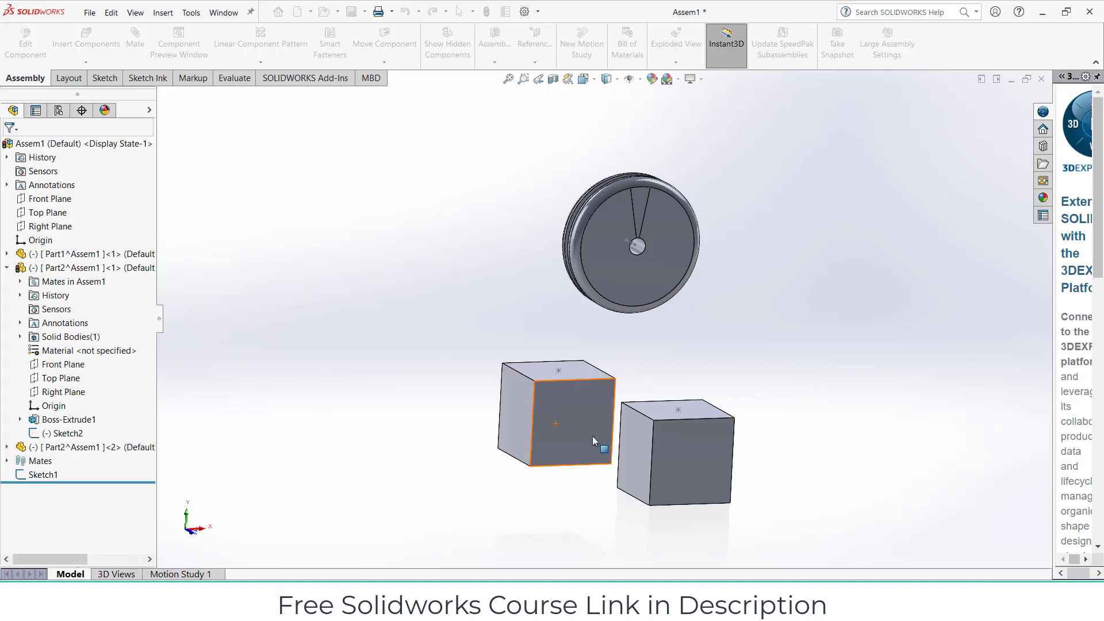
pyautogui.click(592, 436)
pyautogui.hotkey('ctrl', '8')
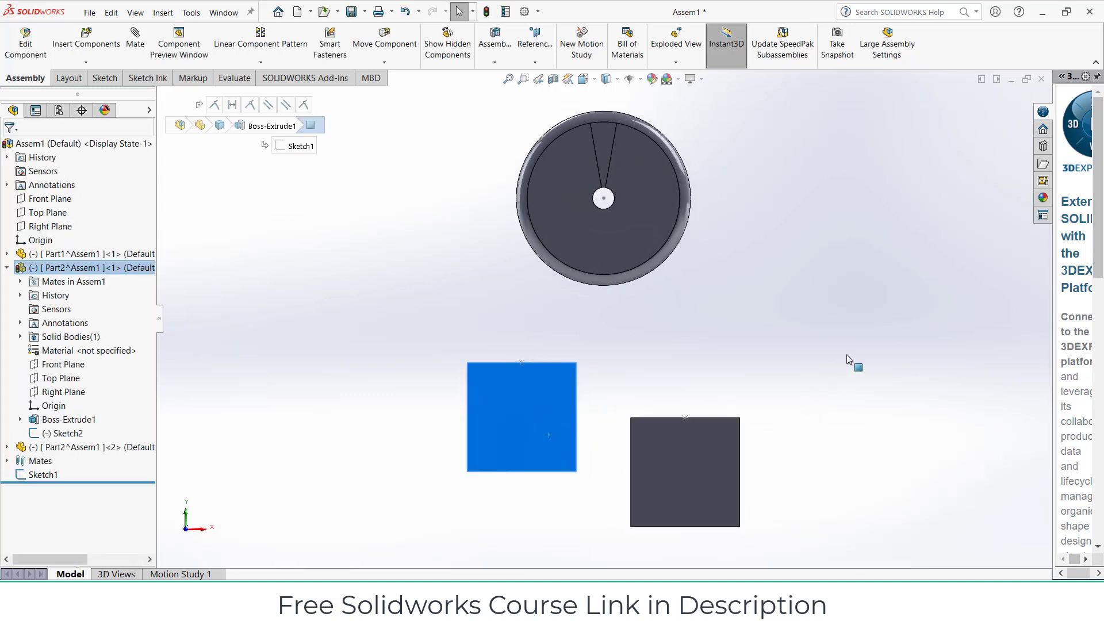
pyautogui.click(298, 332)
# Step: Add a reversed Linear/Linear Coupler mate between the two blocks' top faces
pyautogui.click(133, 39)
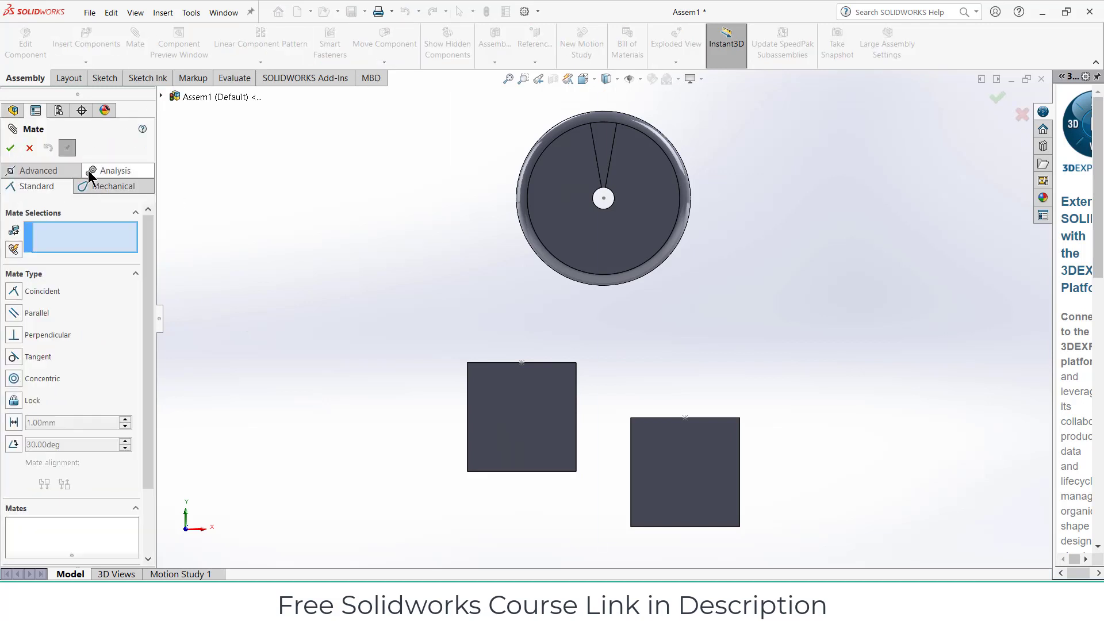
pyautogui.click(57, 172)
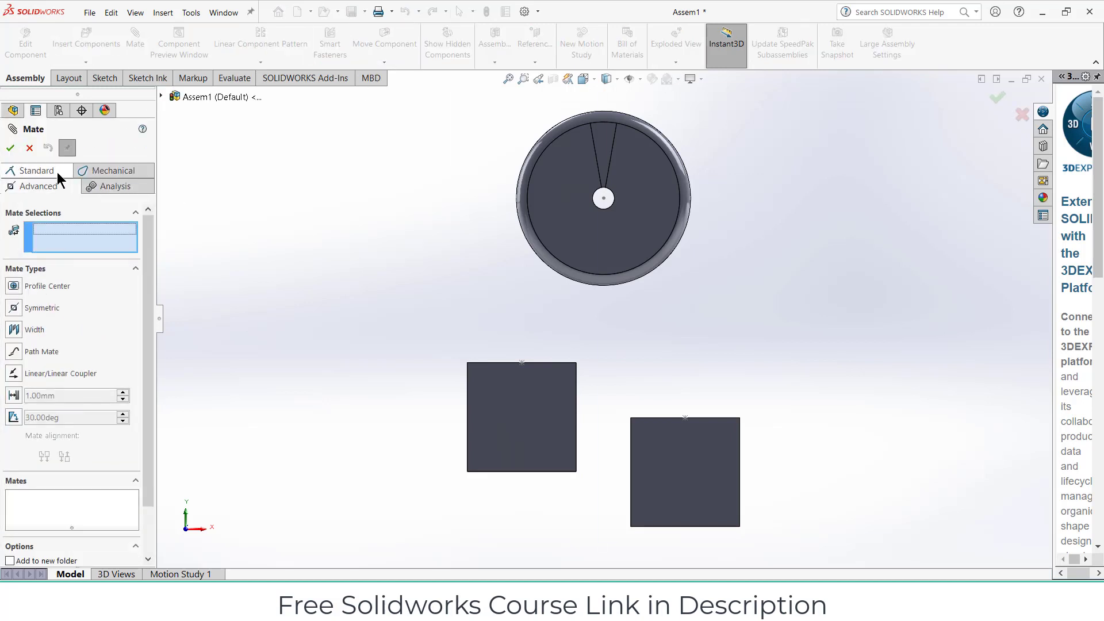
pyautogui.click(14, 374)
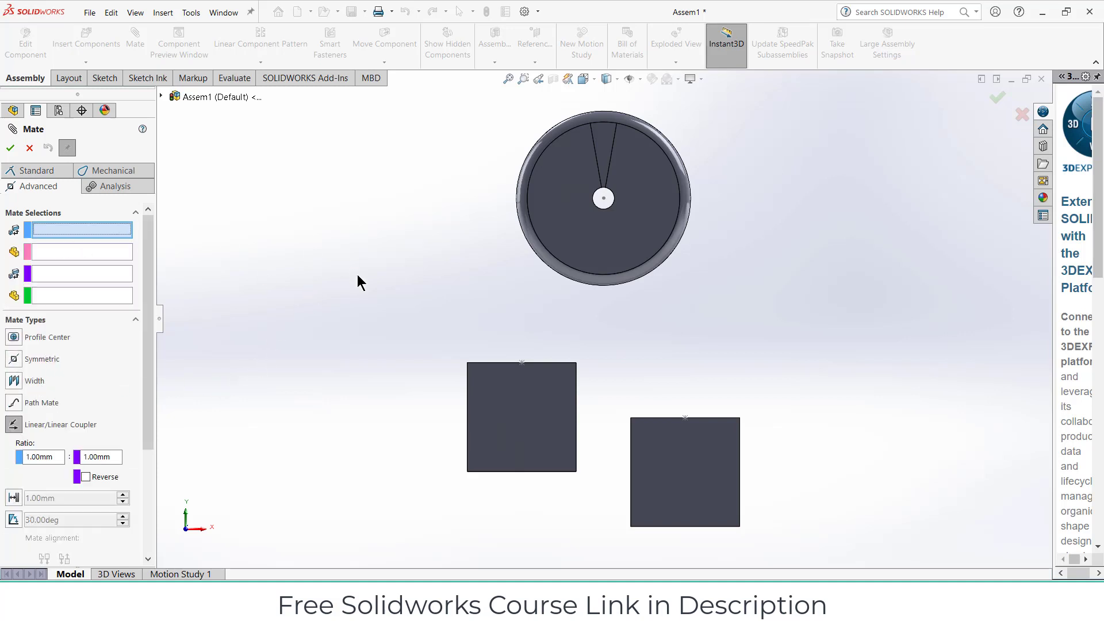
pyautogui.moveTo(354, 289); pyautogui.dragTo(370, 370, button='middle')
pyautogui.click(529, 333)
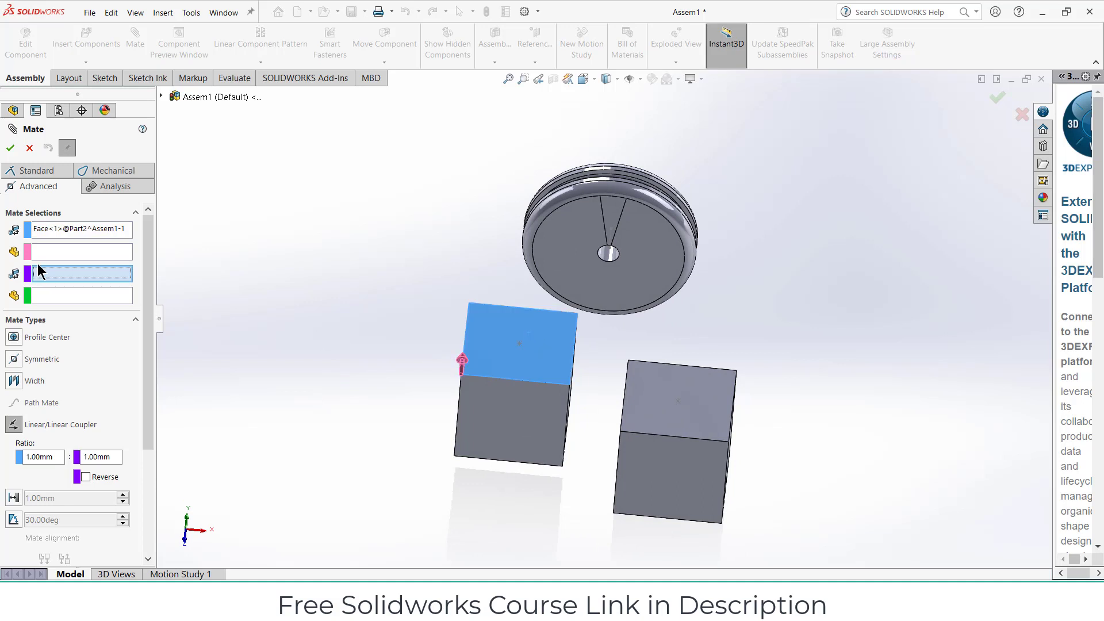
pyautogui.click(694, 388)
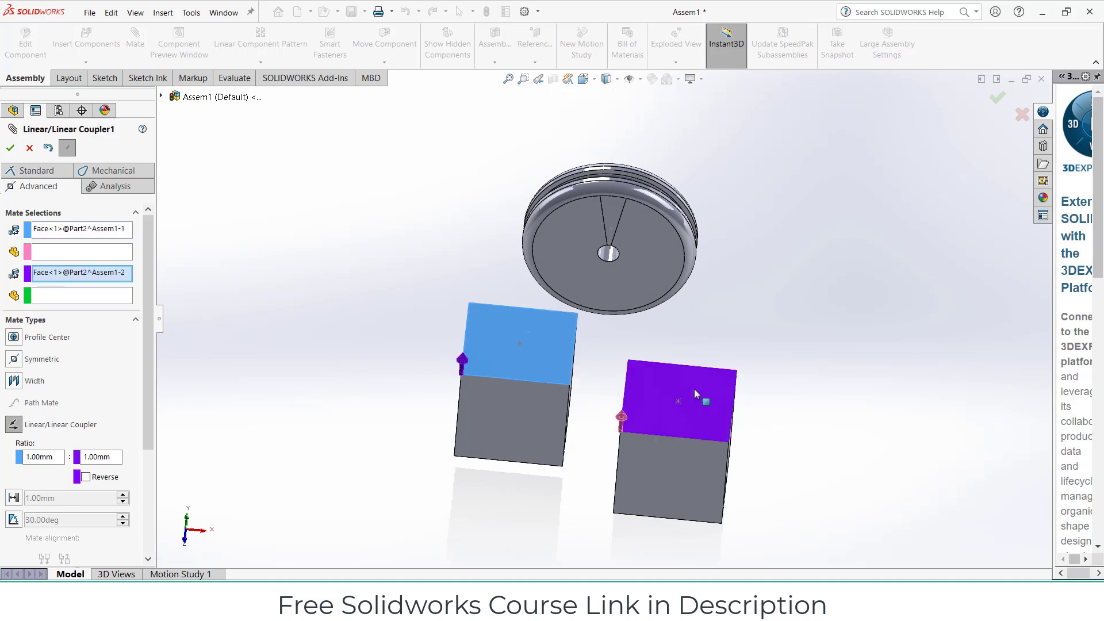
pyautogui.moveTo(512, 460); pyautogui.dragTo(505, 357, button='middle')
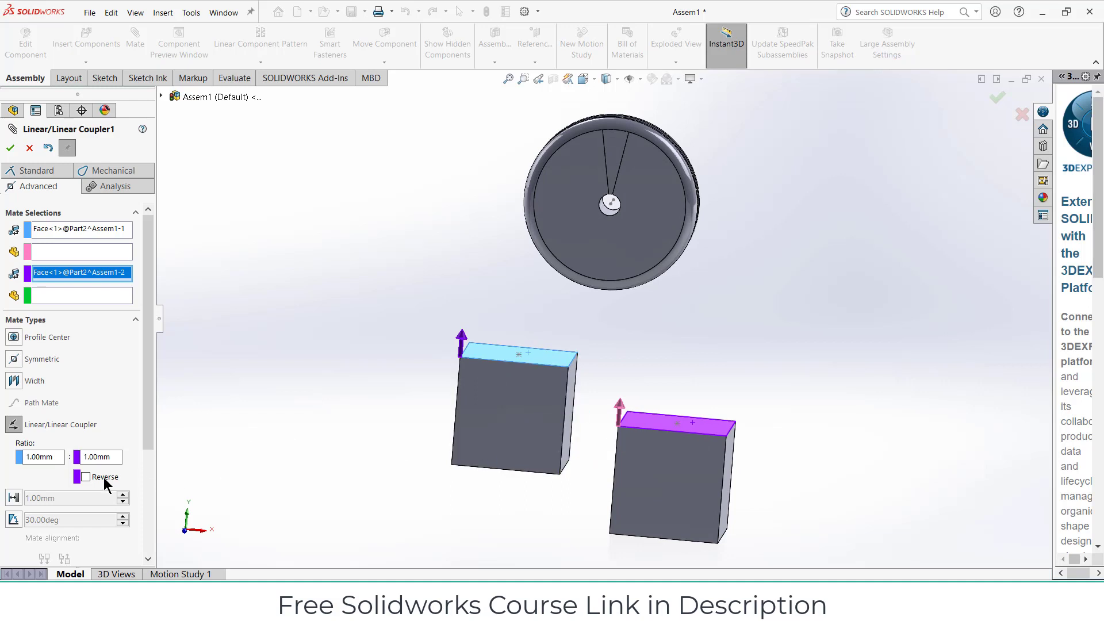
pyautogui.click(86, 477)
pyautogui.click(9, 150)
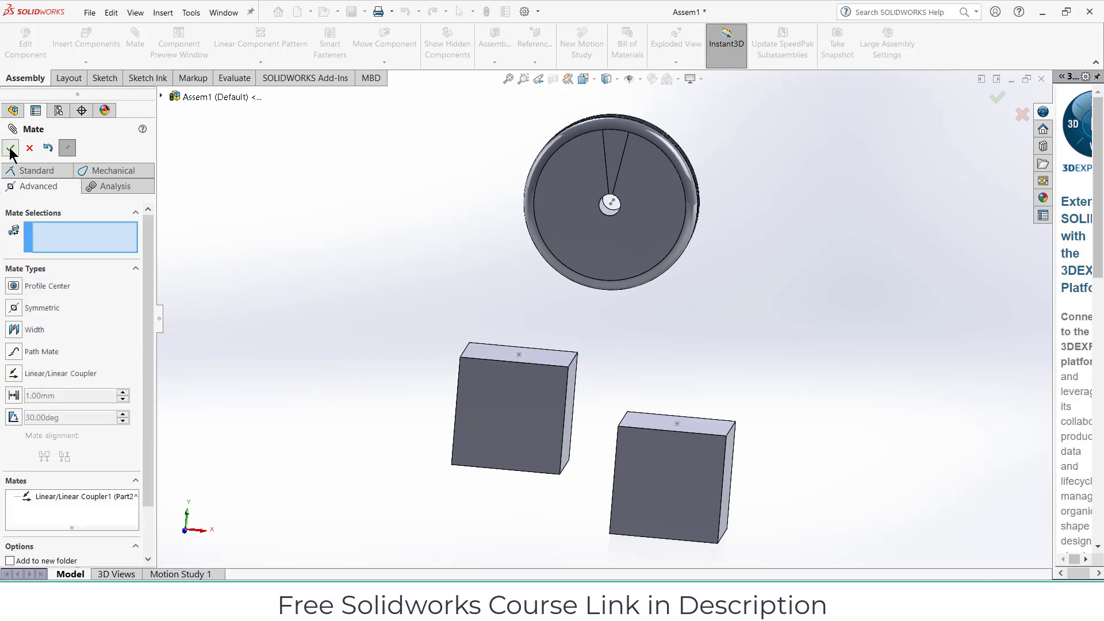
pyautogui.click(10, 148)
# Step: Drag the left block upward to test that the other block moves oppositely
pyautogui.moveTo(500, 415); pyautogui.dragTo(459, 371)
pyautogui.press('Escape')
pyautogui.moveTo(367, 304); pyautogui.dragTo(561, 201, button='middle')
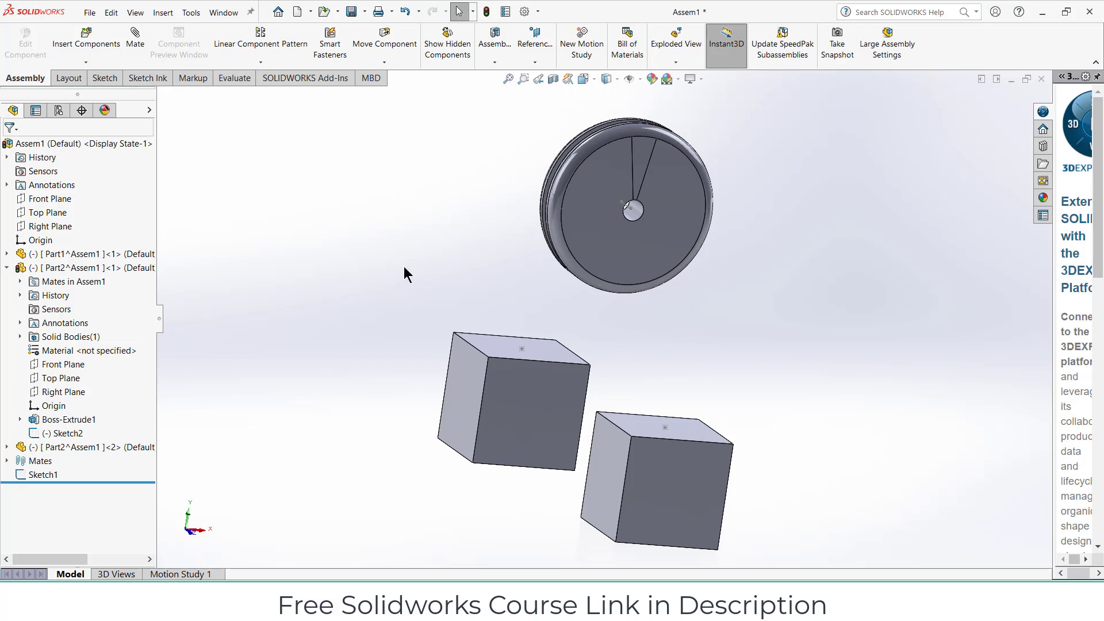
# Step: Start a Rack Pinion mate set to rack travel per revolution, showing 3.14mm
pyautogui.click(135, 41)
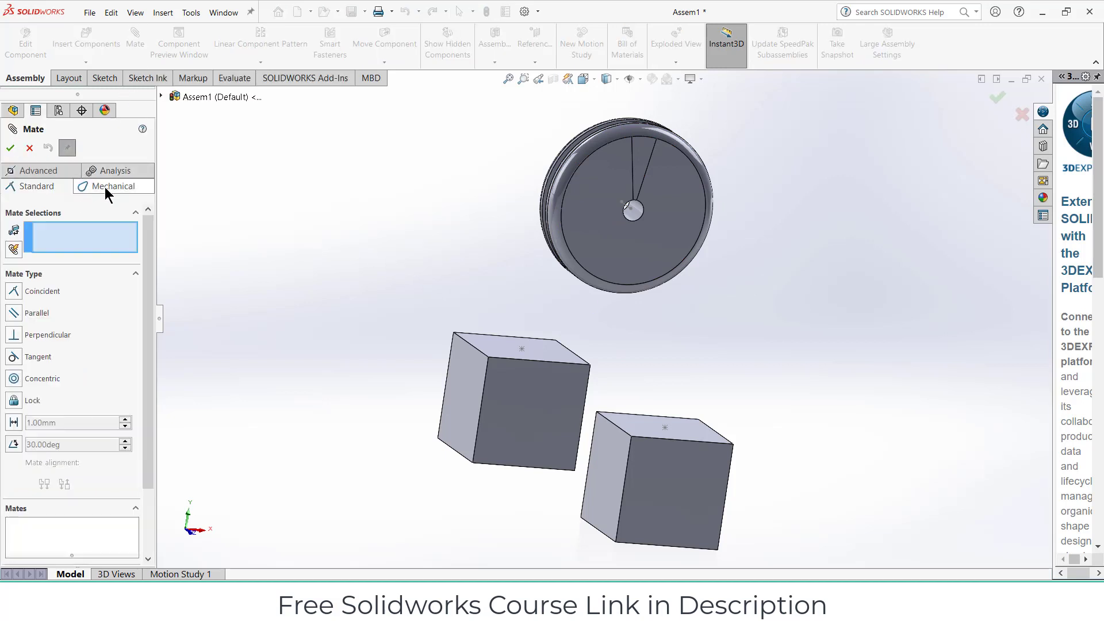
pyautogui.click(106, 187)
pyautogui.click(13, 378)
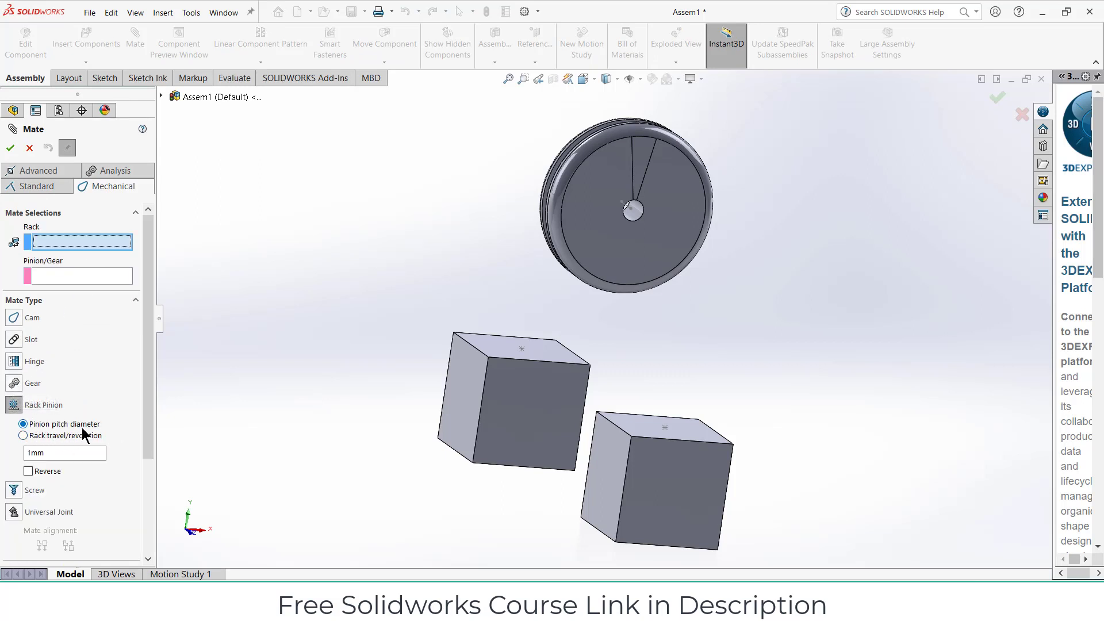
pyautogui.click(23, 436)
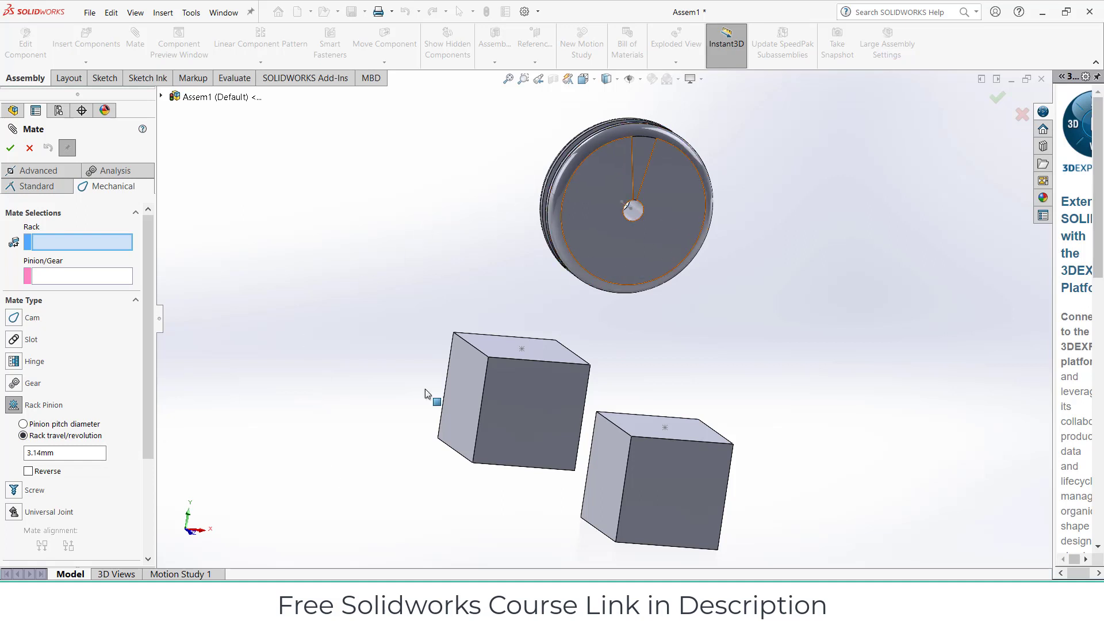
# Step: Open Calculator and compute 37.5 × 2 = 75
pyautogui.press('super')
pyautogui.write('ca')
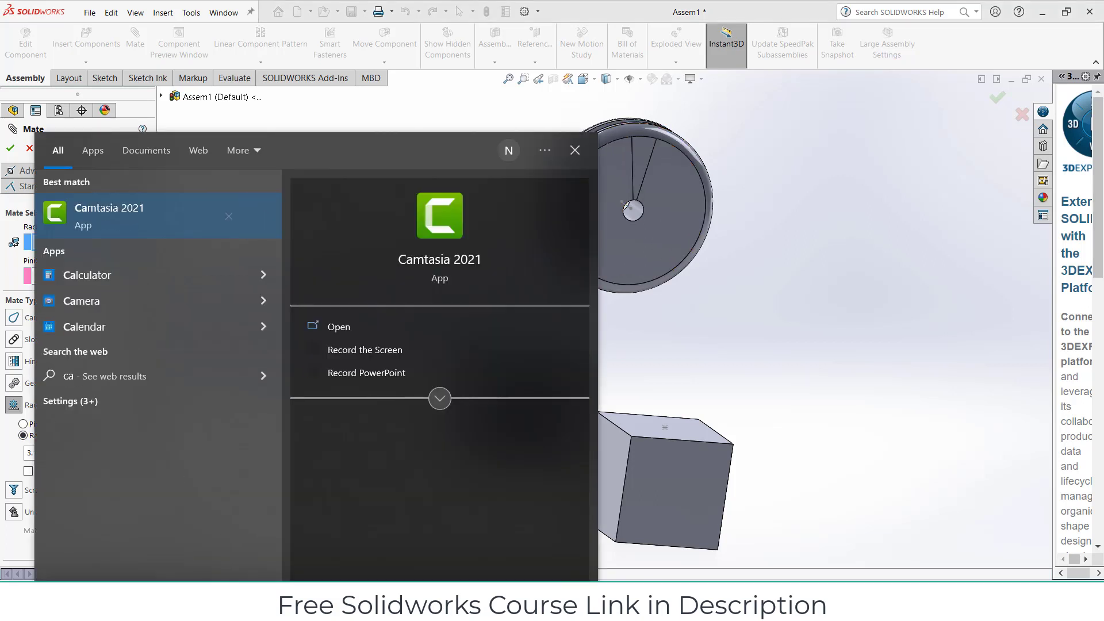
pyautogui.click(131, 275)
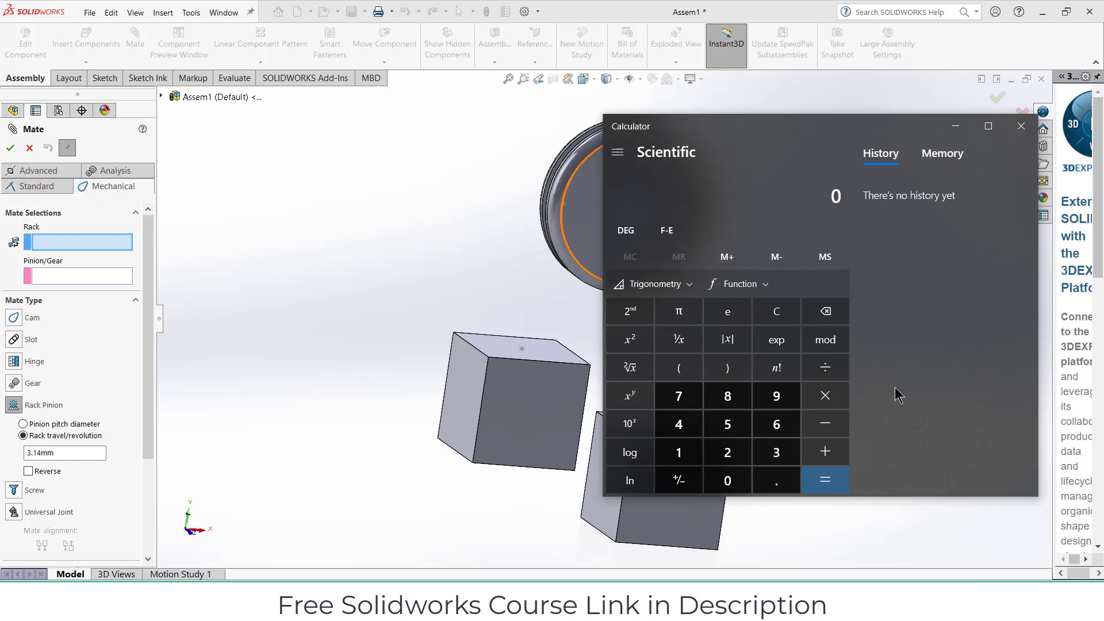
pyautogui.click(781, 451)
pyautogui.click(698, 401)
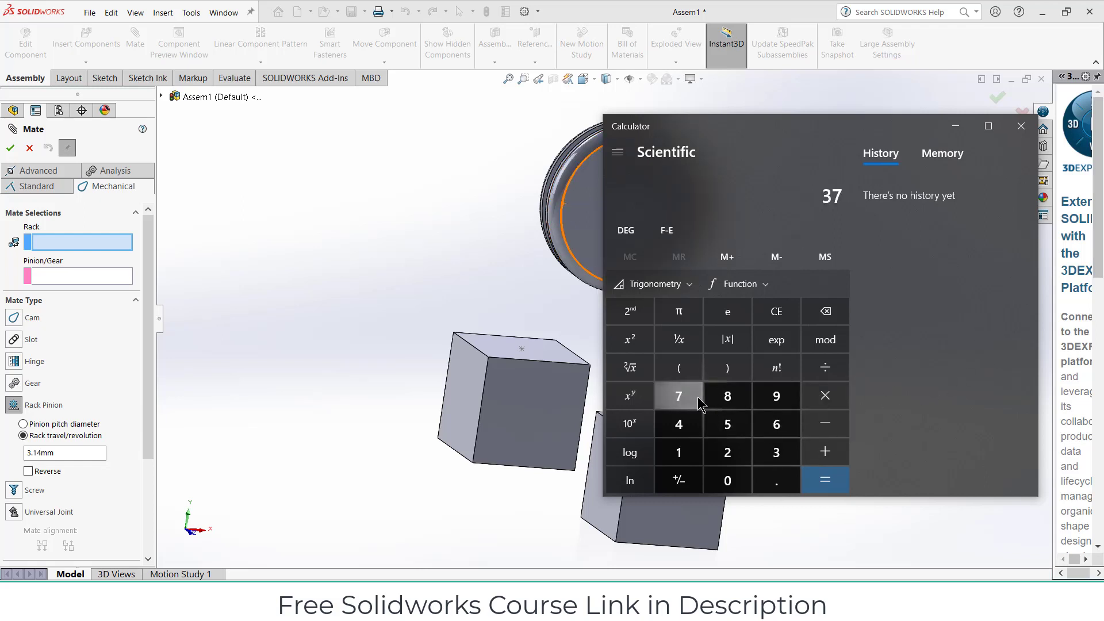
pyautogui.click(773, 481)
pyautogui.click(729, 422)
pyautogui.click(827, 396)
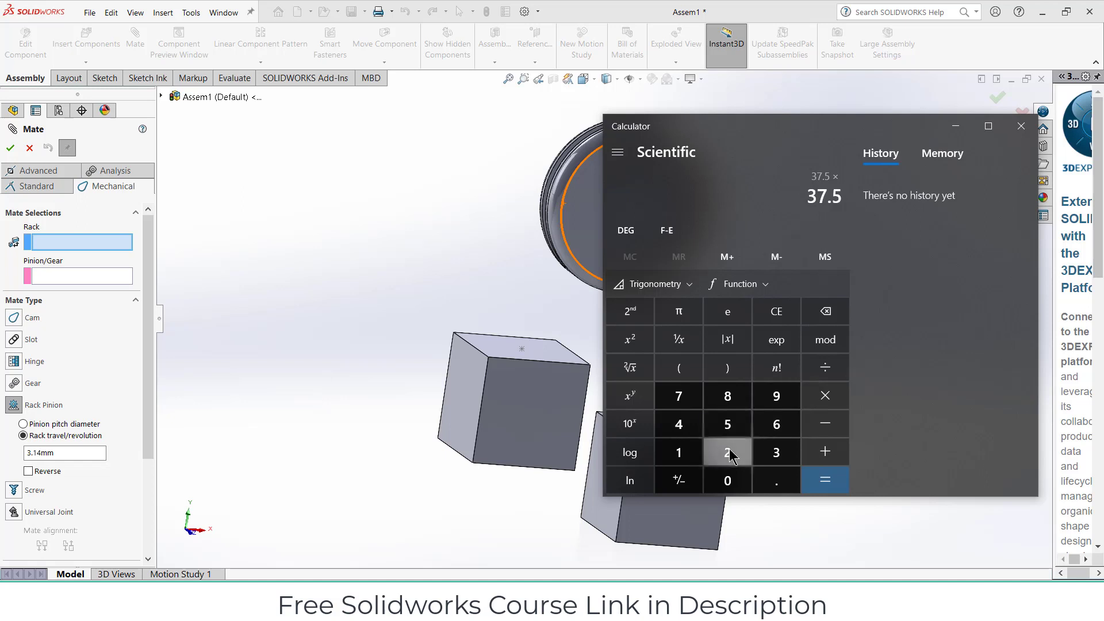
pyautogui.click(727, 452)
pyautogui.click(819, 480)
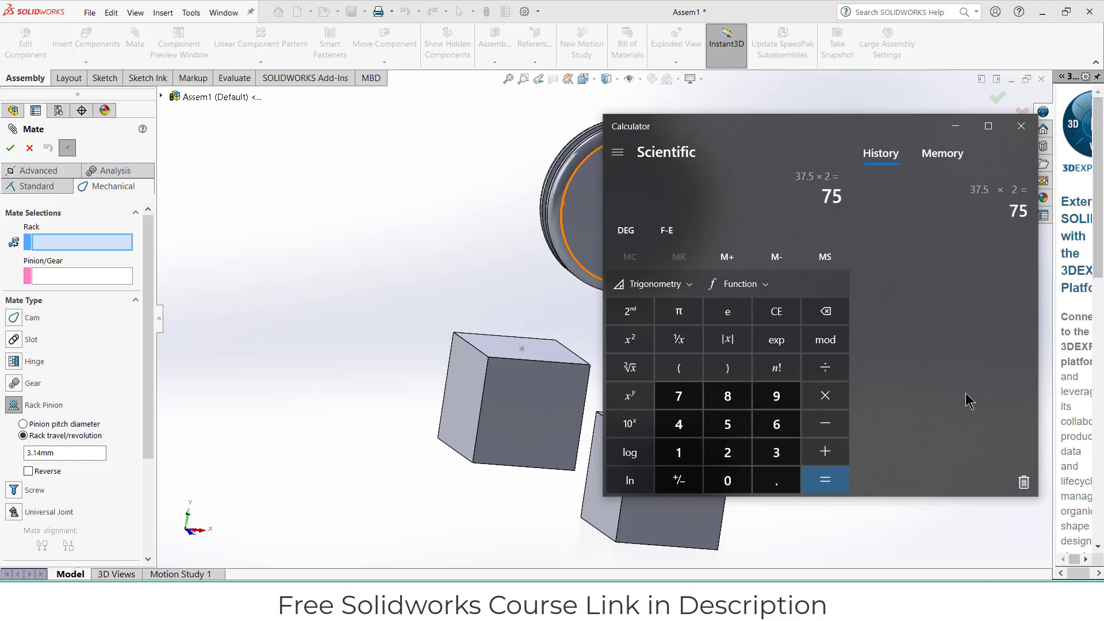
# Step: Compute 75 × π (235.619) and switch the mate back to pinion pitch diameter
pyautogui.click(823, 396)
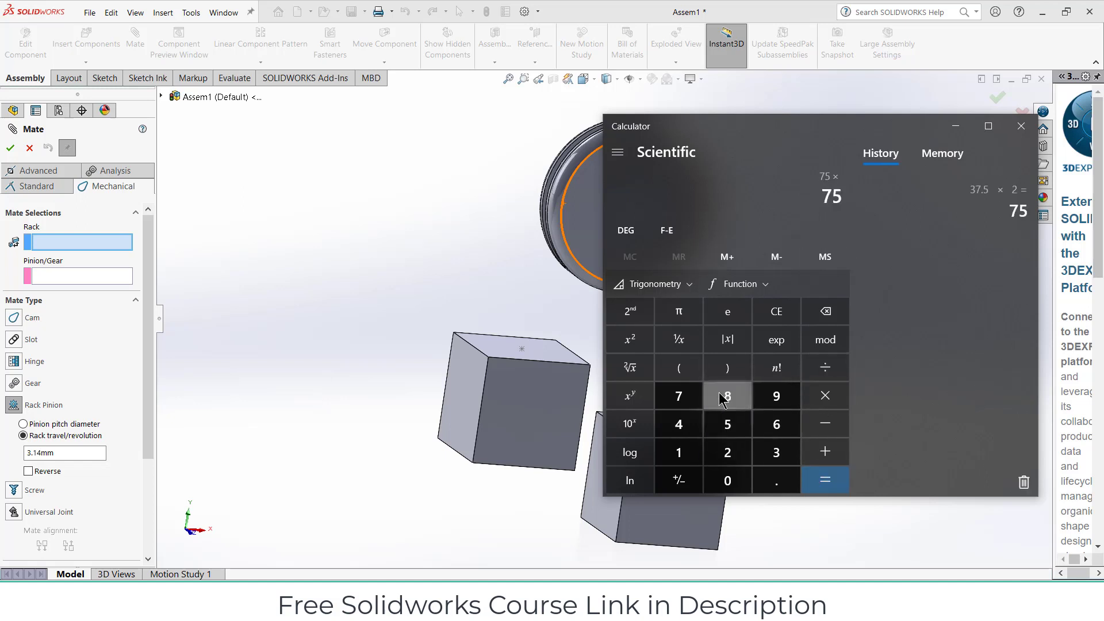
pyautogui.click(678, 311)
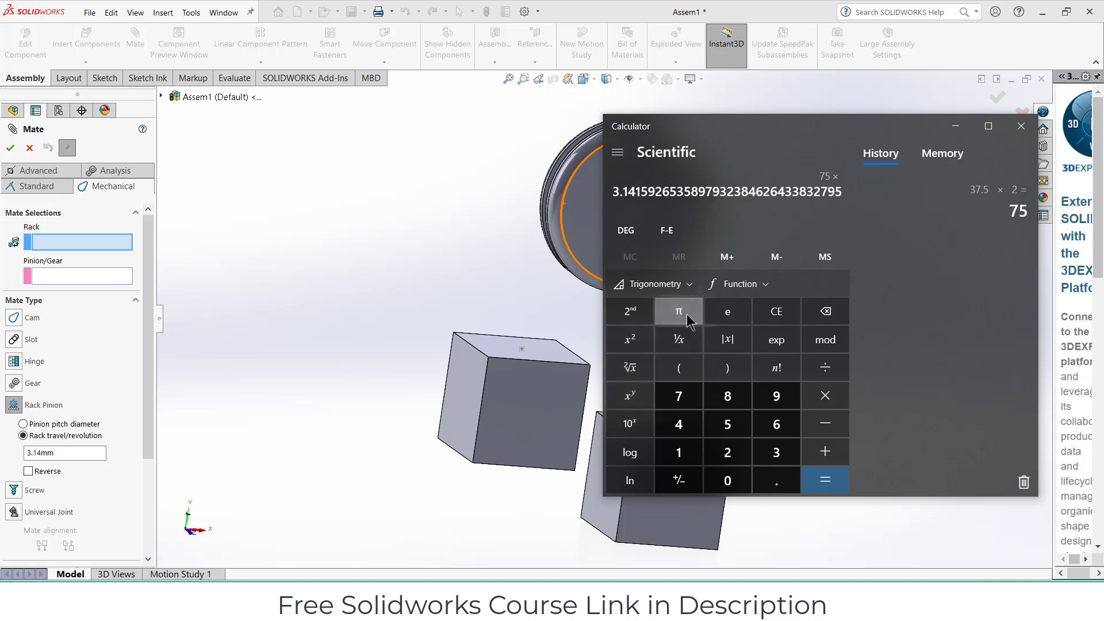
pyautogui.click(828, 483)
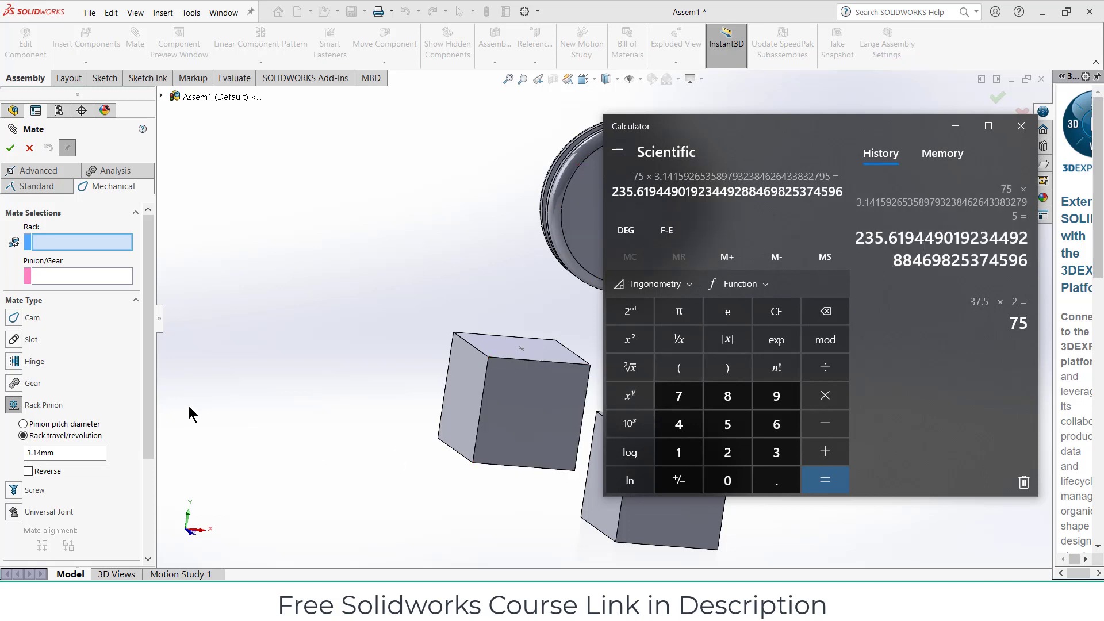
pyautogui.click(23, 426)
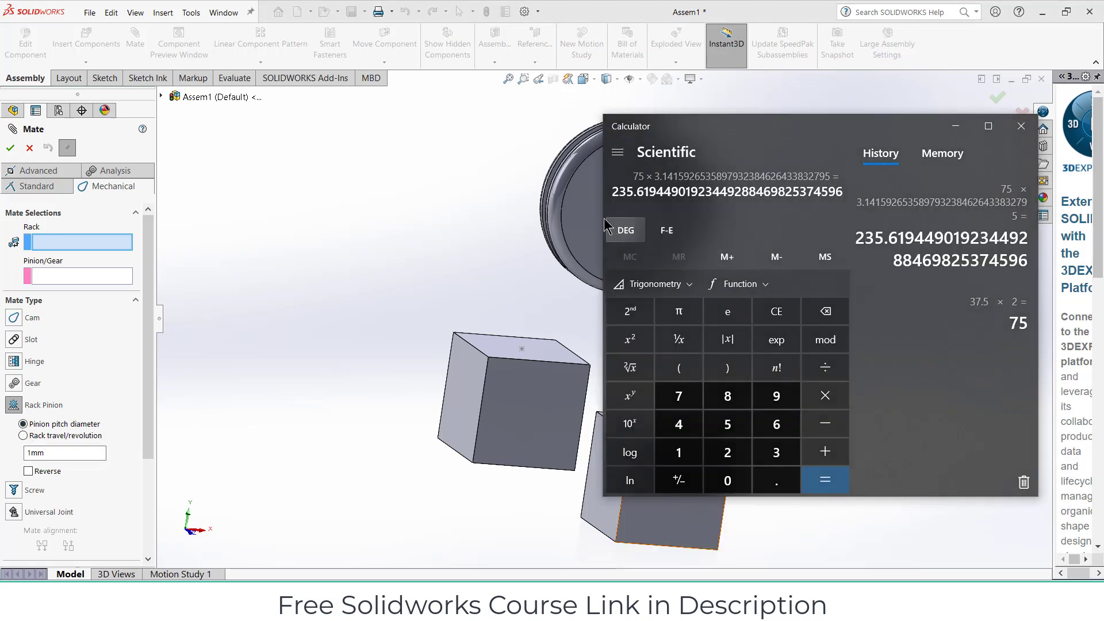
# Step: Enter 75mm as the pinion pitch diameter
pyautogui.click(60, 453)
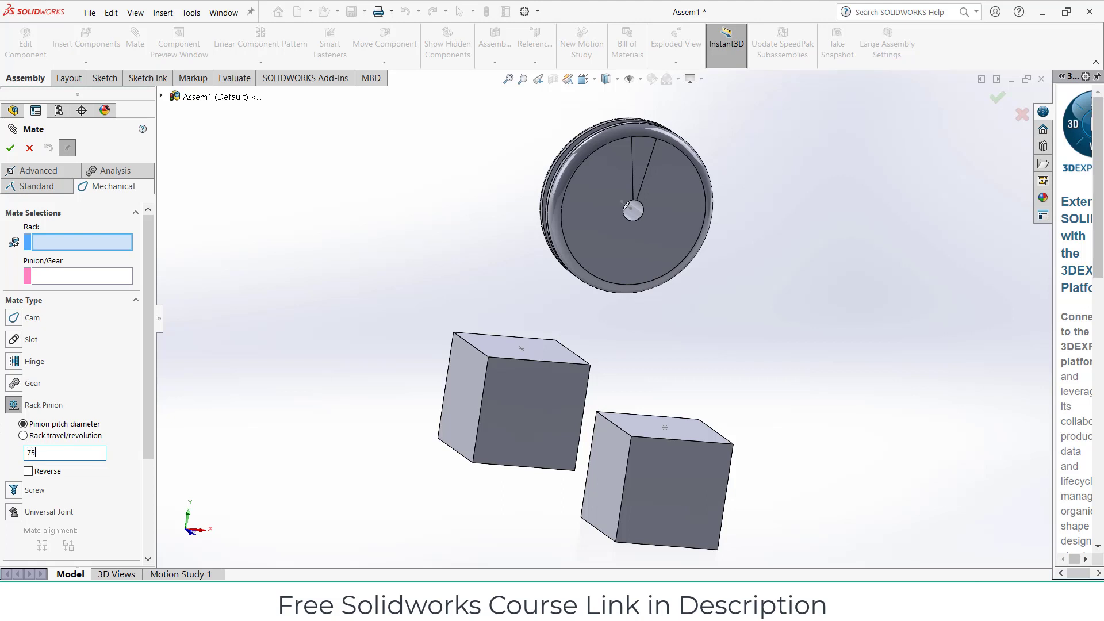
pyautogui.press('Return')
pyautogui.hotkey('alt', 'Tab')
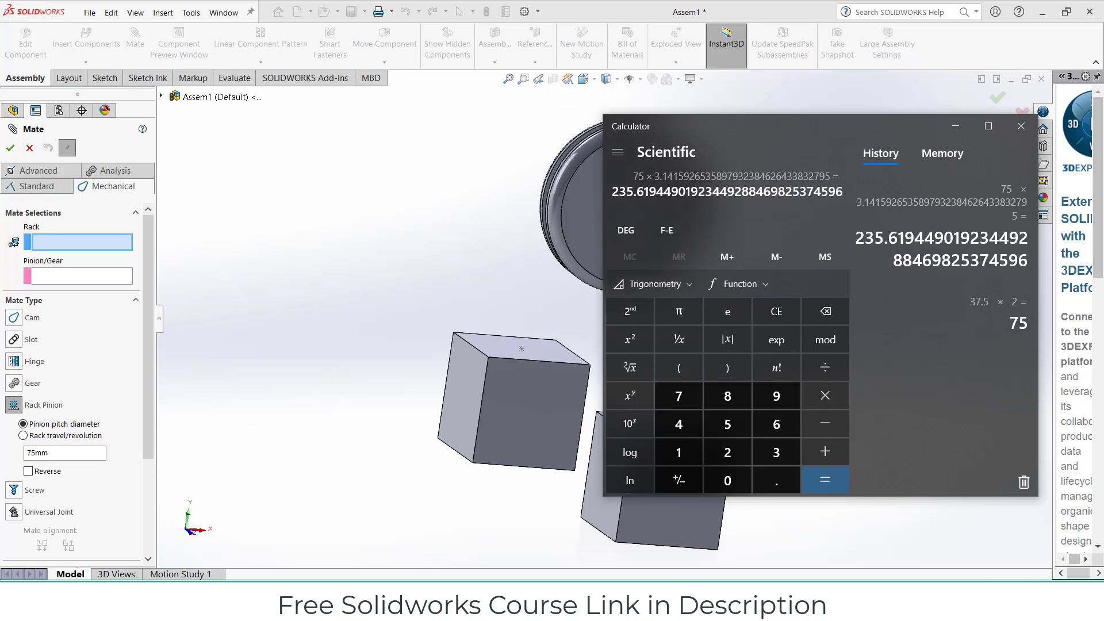
pyautogui.click(319, 230)
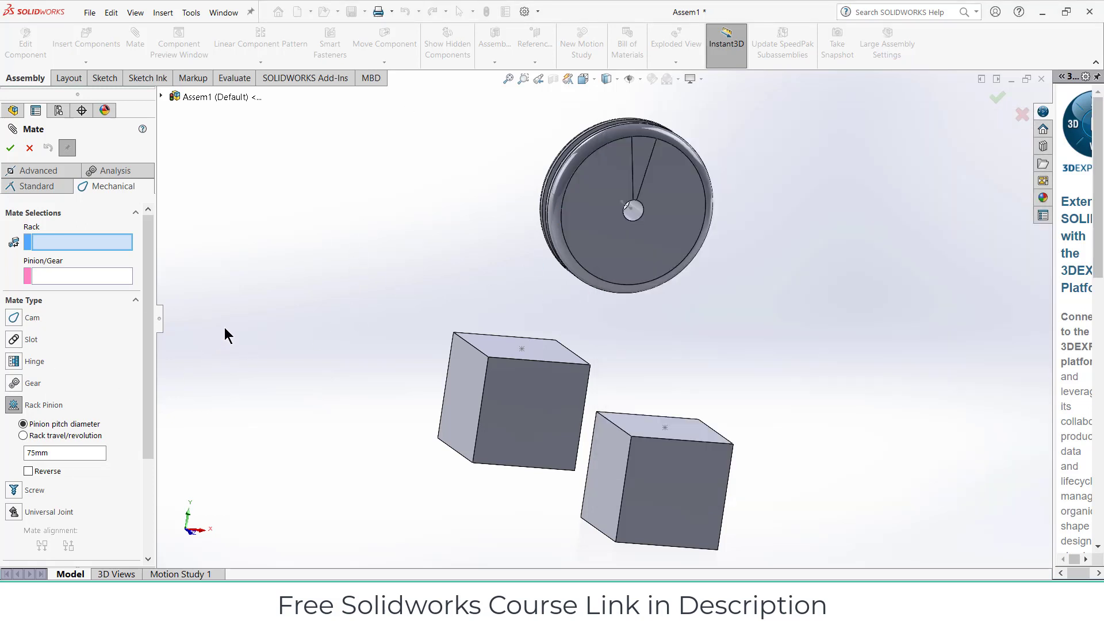
# Step: Remove the pulley rim edge mistakenly picked as the rack
pyautogui.moveTo(224, 335); pyautogui.dragTo(586, 249, button='middle')
pyautogui.scroll(3, 572, 212)
pyautogui.moveTo(572, 212); pyautogui.dragTo(571, 175, button='middle')
pyautogui.scroll(4, 571, 174)
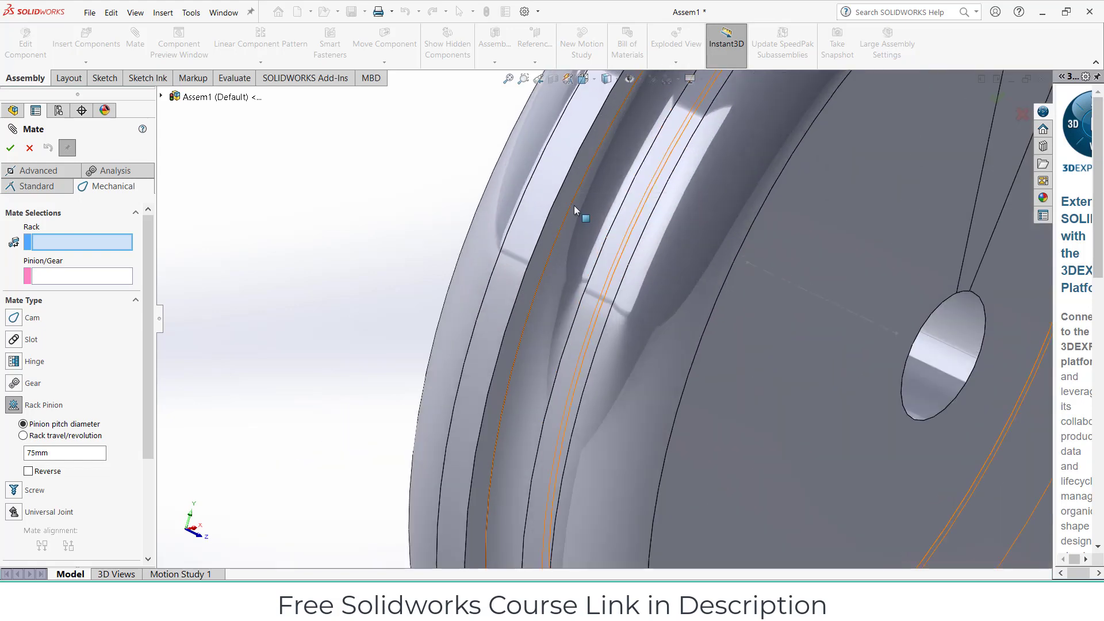
pyautogui.moveTo(573, 201)
pyautogui.mouseDown(button='middle')
pyautogui.moveTo(603, 204)
pyautogui.moveTo(580, 206)
pyautogui.mouseUp(button='middle')
pyautogui.click(574, 202)
pyautogui.scroll(-8, 613, 293)
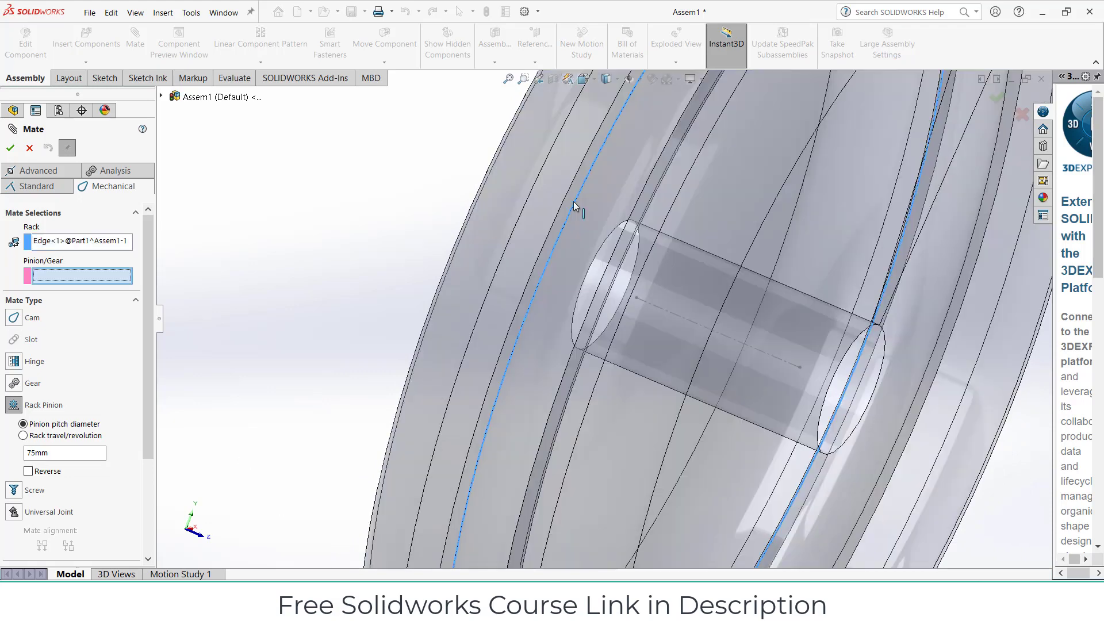
pyautogui.hotkey('ctrl', '1')
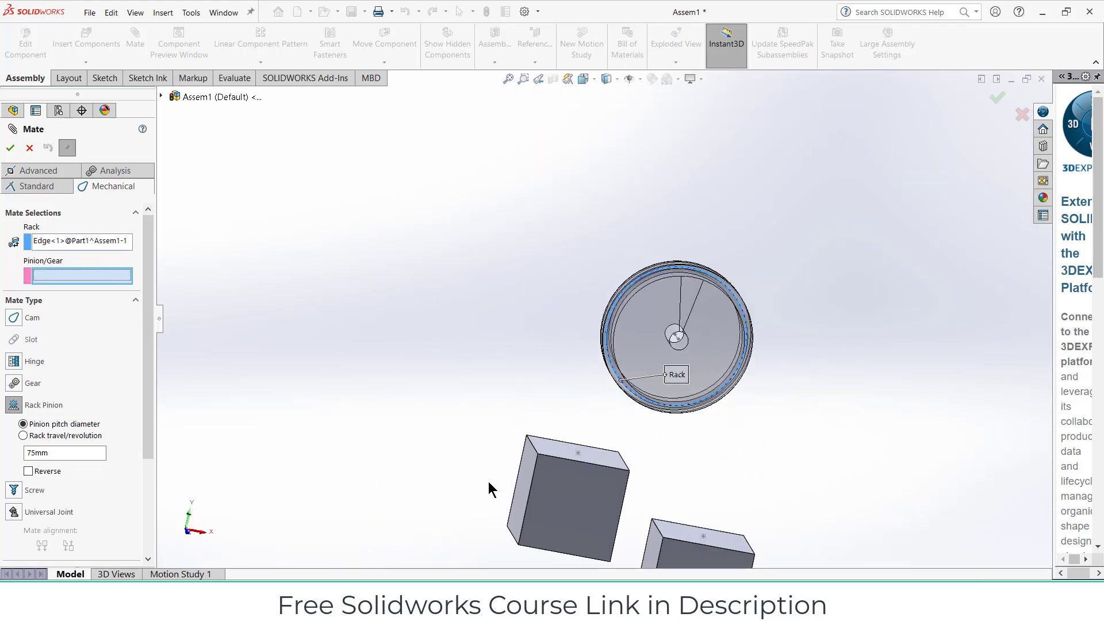
pyautogui.scroll(-2, 570, 500)
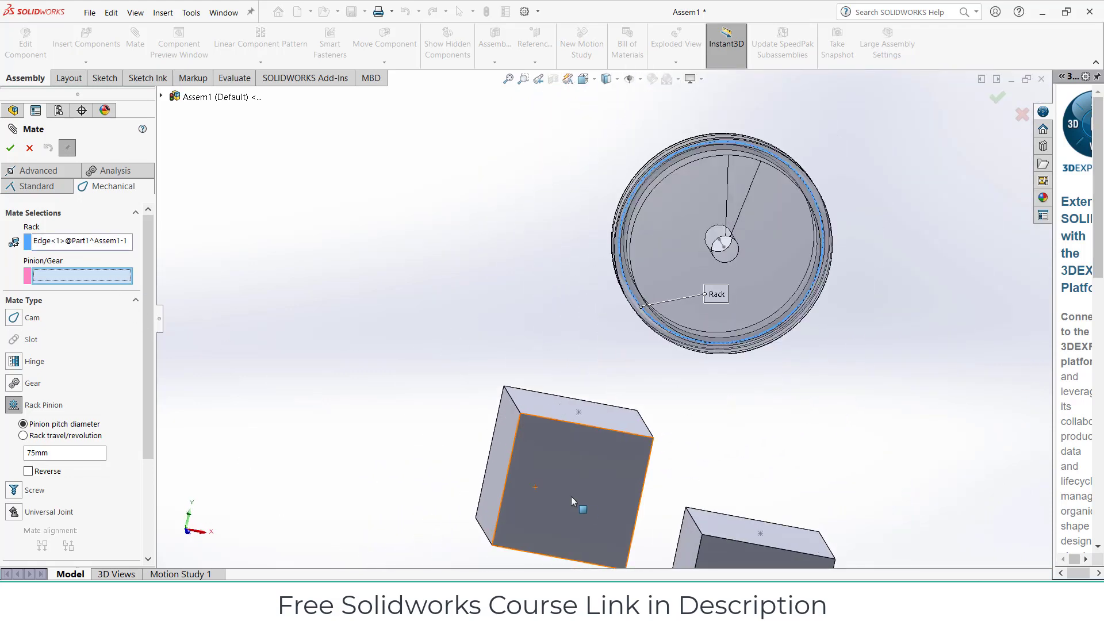
pyautogui.click(512, 447)
pyautogui.scroll(2, 738, 409)
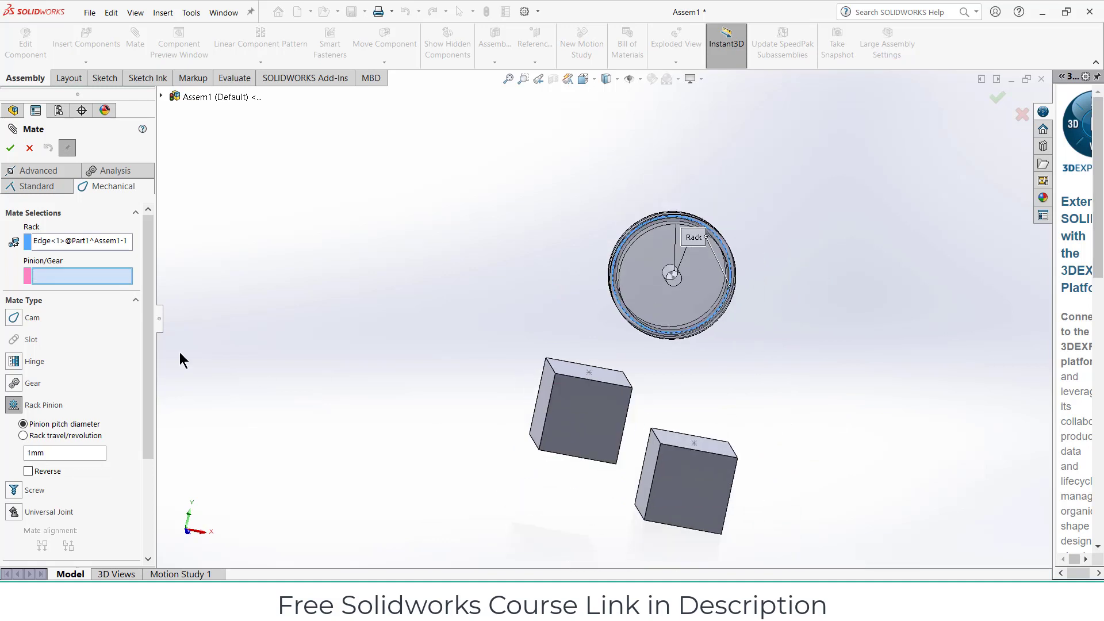
pyautogui.rightClick(83, 246)
pyautogui.click(115, 258)
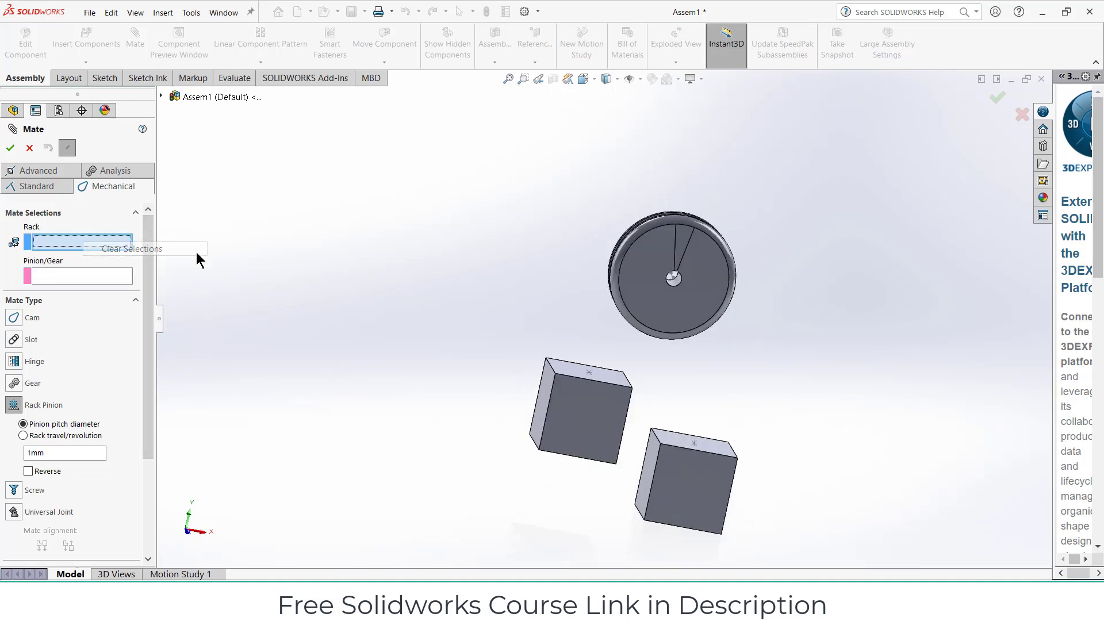
pyautogui.scroll(-2, 580, 406)
# Step: Use the left block's edge as rack and the pulley rim as pinion
pyautogui.click(531, 367)
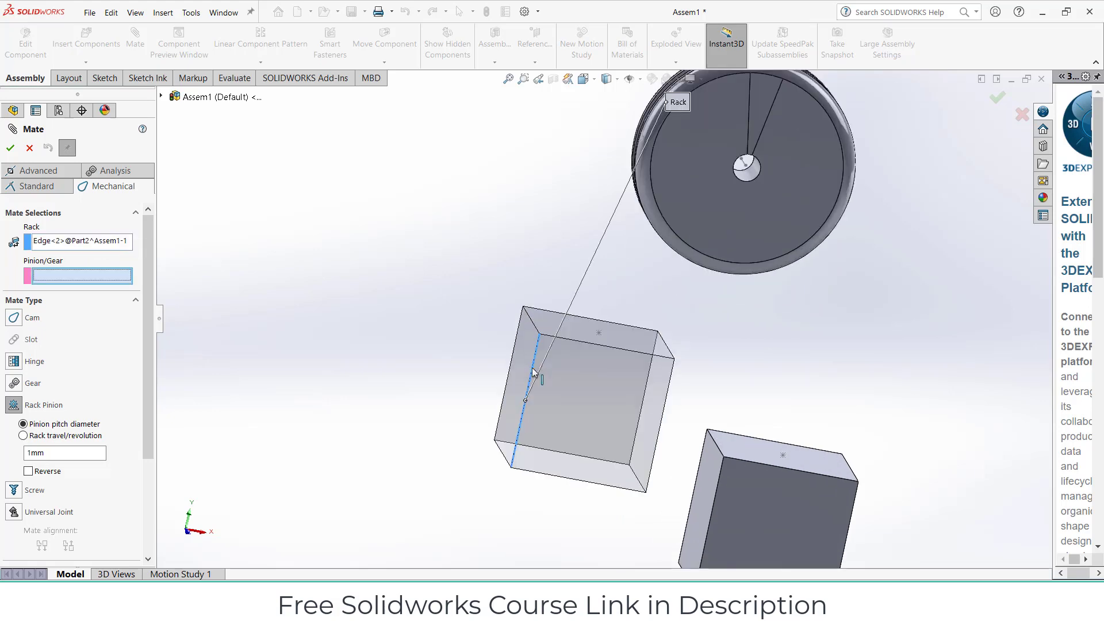
pyautogui.moveTo(695, 111); pyautogui.dragTo(722, 154, button='middle')
pyautogui.scroll(-4, 616, 151)
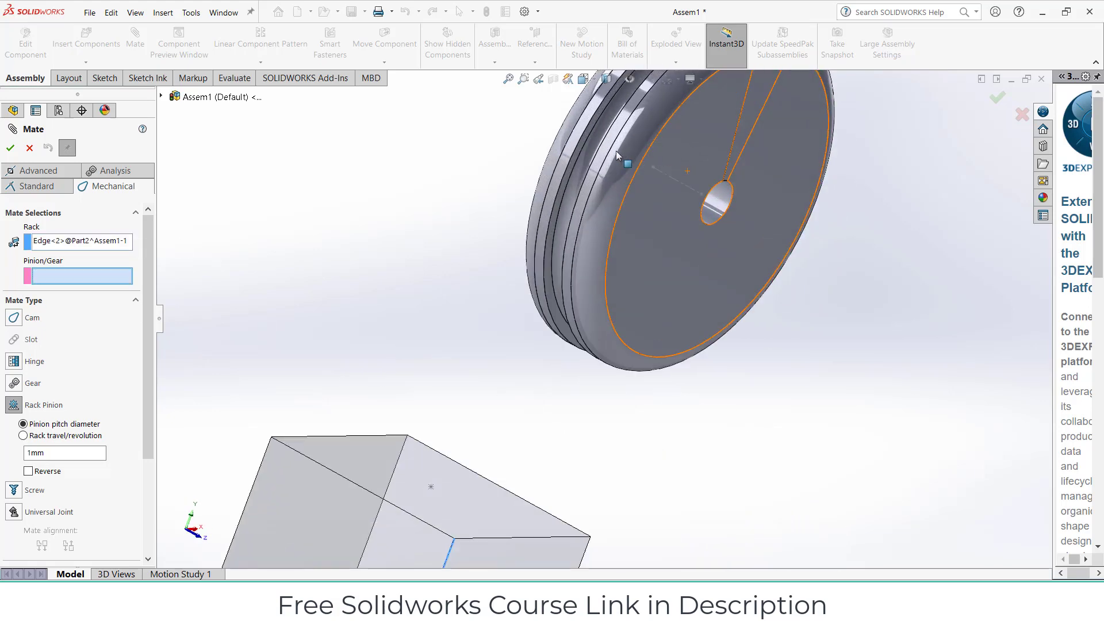
pyautogui.click(561, 178)
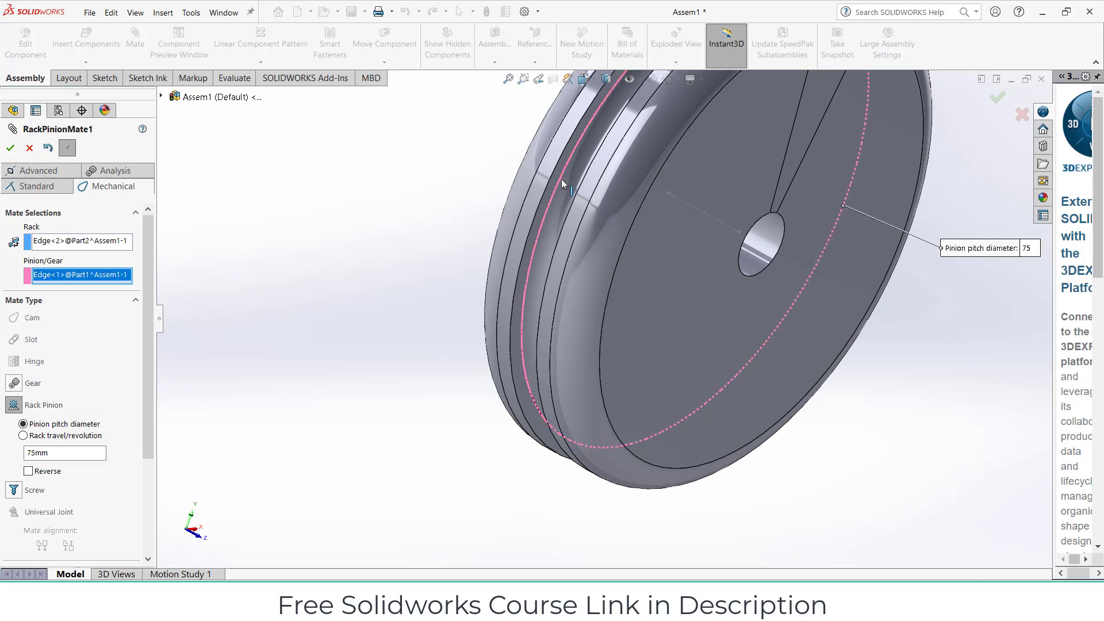
pyautogui.scroll(3, 881, 307)
pyautogui.hotkey('ctrl', '1')
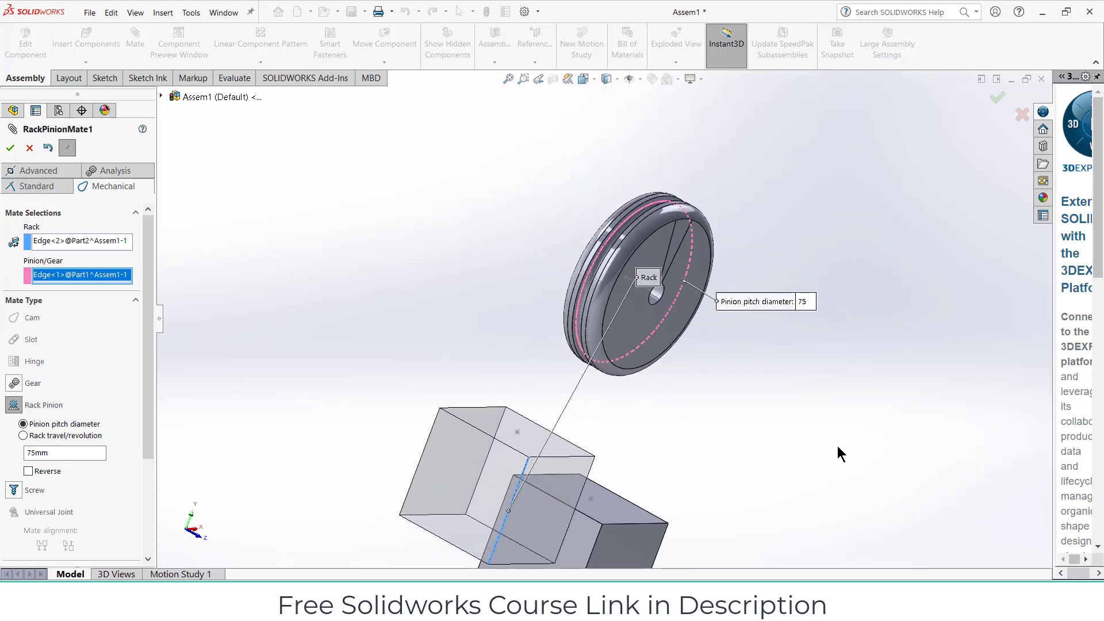
pyautogui.click(10, 148)
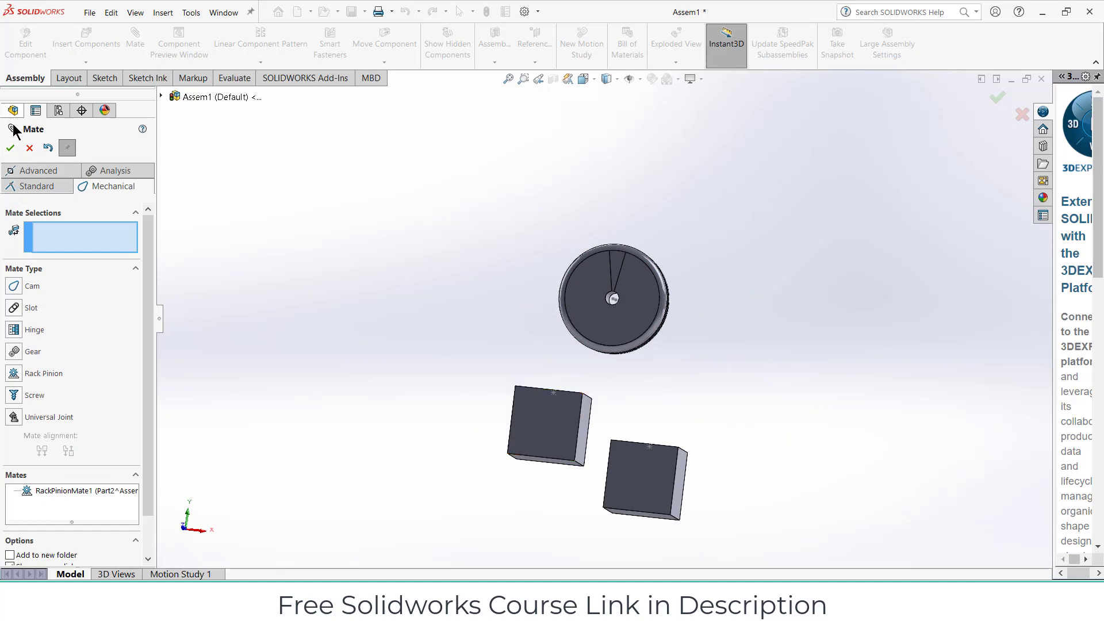
# Step: Drag the left block up and down to test how RackPinionMate1 turns the pulley
pyautogui.click(11, 148)
pyautogui.click(533, 439)
pyautogui.hotkey('ctrl', '8')
pyautogui.moveTo(557, 434); pyautogui.dragTo(529, 356)
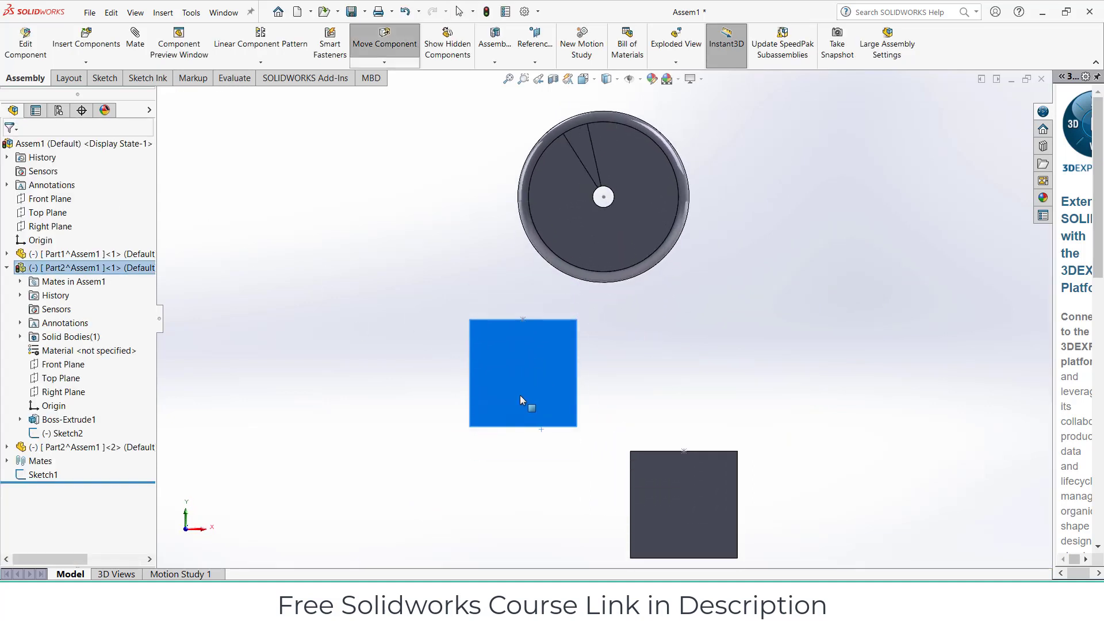
pyautogui.moveTo(520, 403); pyautogui.dragTo(373, 424)
pyautogui.press('Escape')
# Step: Reverse RackPinionMate1's direction and drag the left block again to check the coupling
pyautogui.click(7, 461)
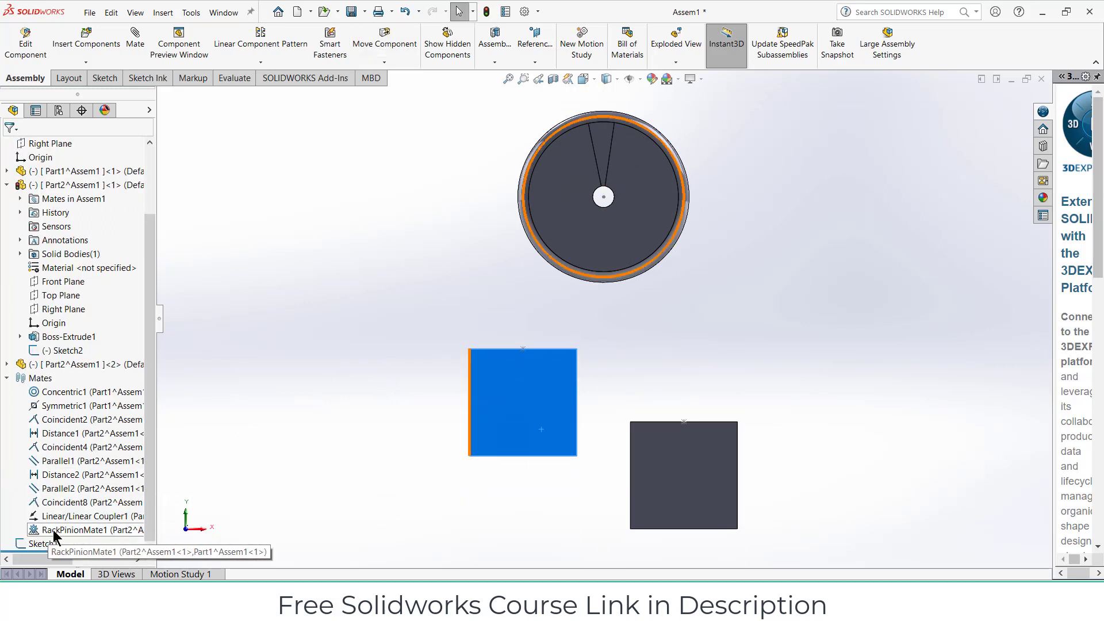
pyautogui.rightClick(55, 530)
pyautogui.click(64, 352)
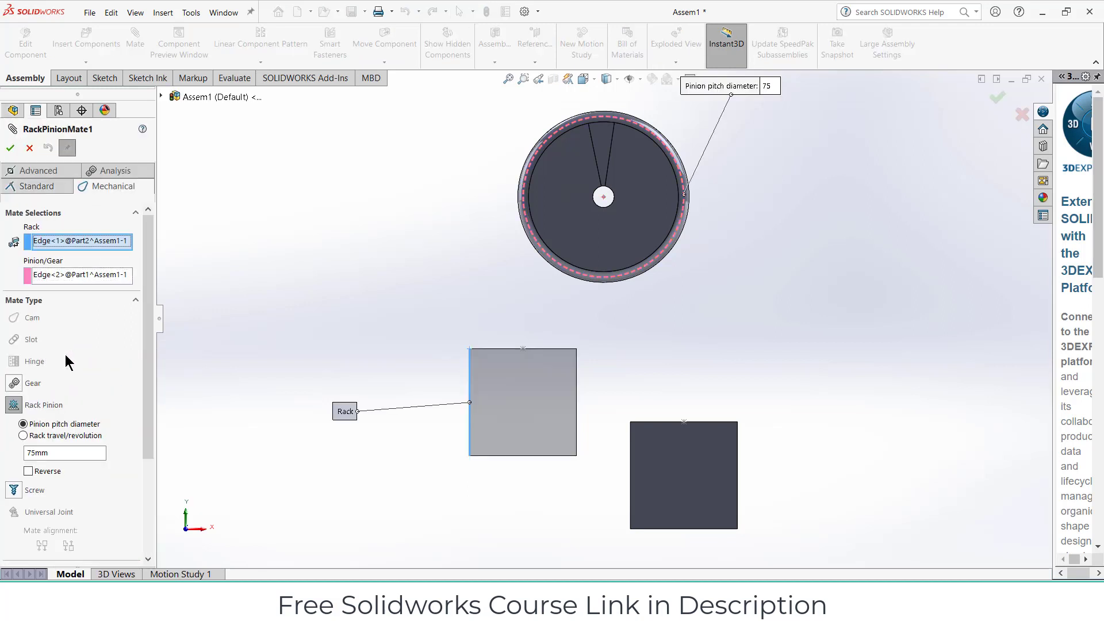
pyautogui.click(28, 471)
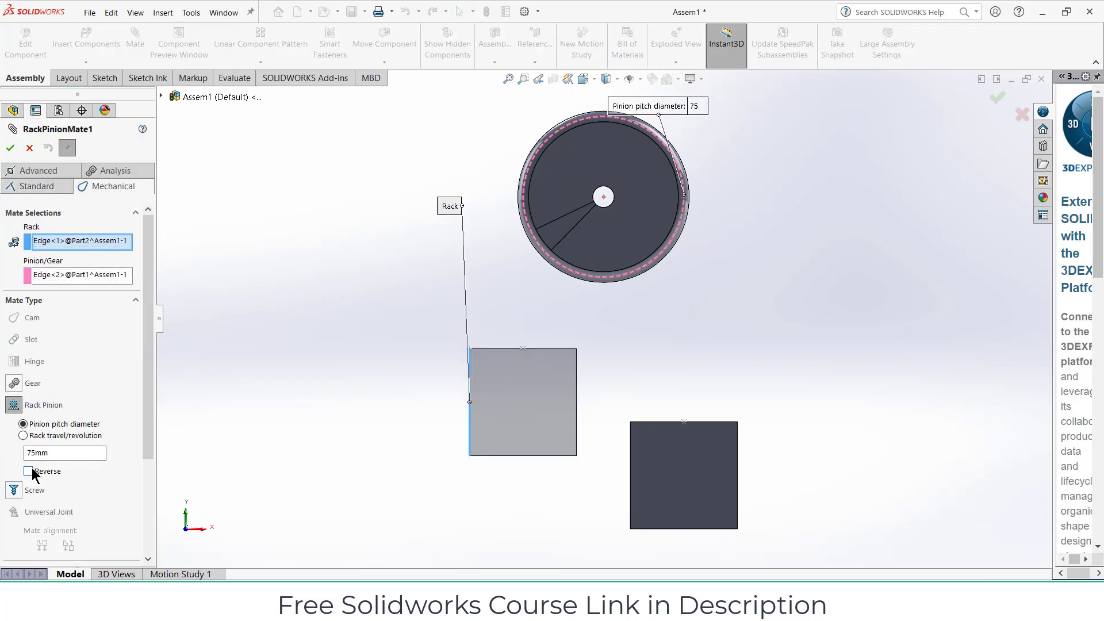
pyautogui.click(9, 148)
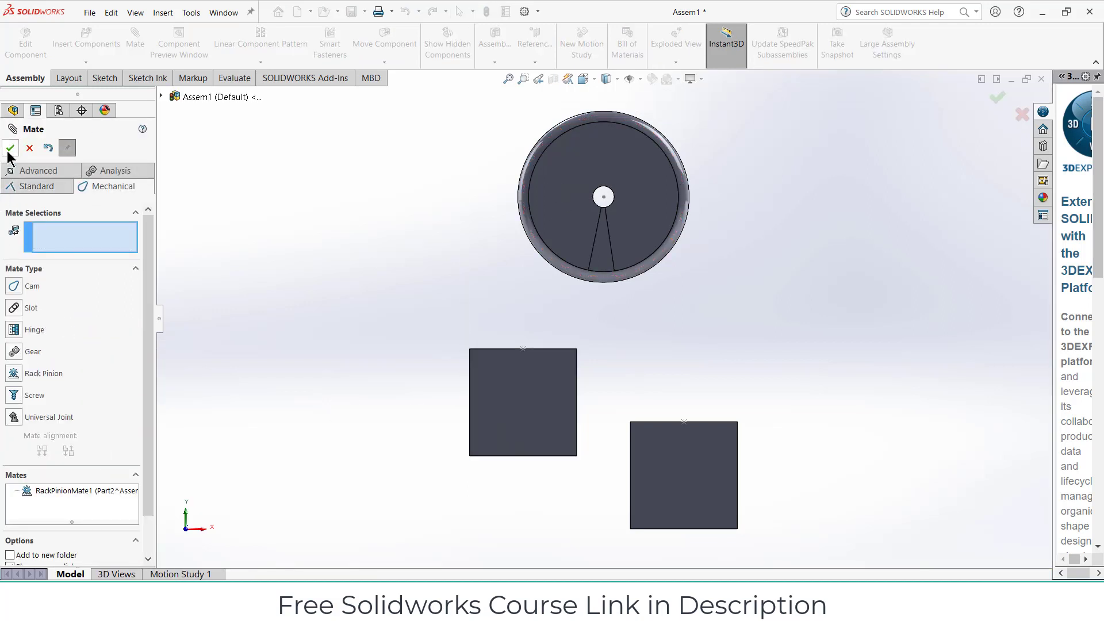
pyautogui.click(29, 148)
pyautogui.moveTo(503, 402); pyautogui.dragTo(457, 432)
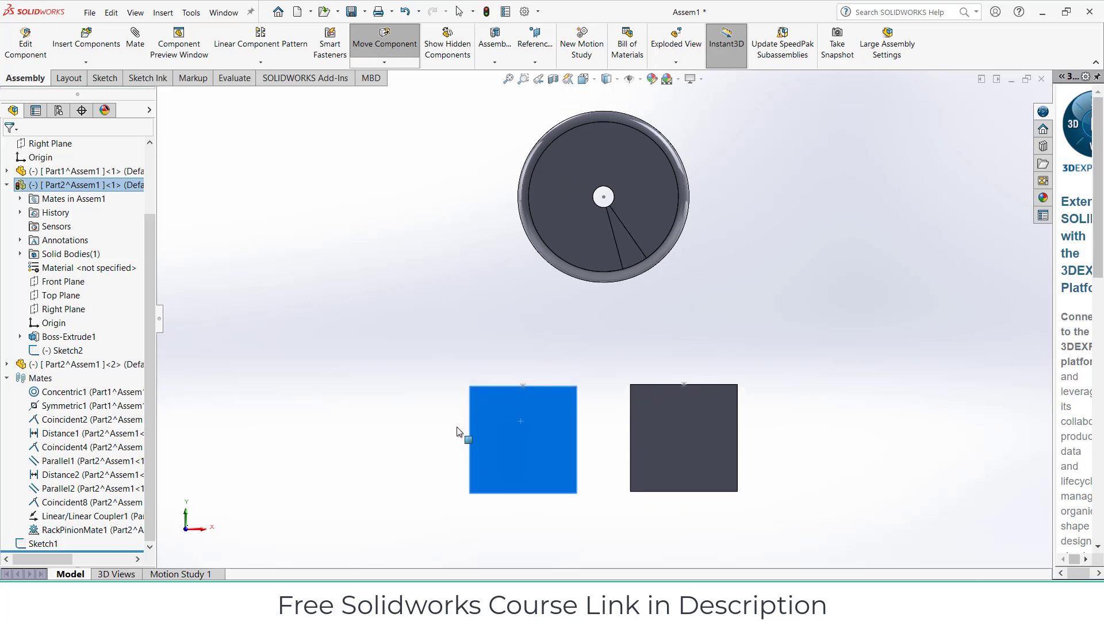
pyautogui.press('Escape')
# Step: Insert a new part on Front Plane and sketch a 75 mm circle centred on the pulley
pyautogui.click(245, 322)
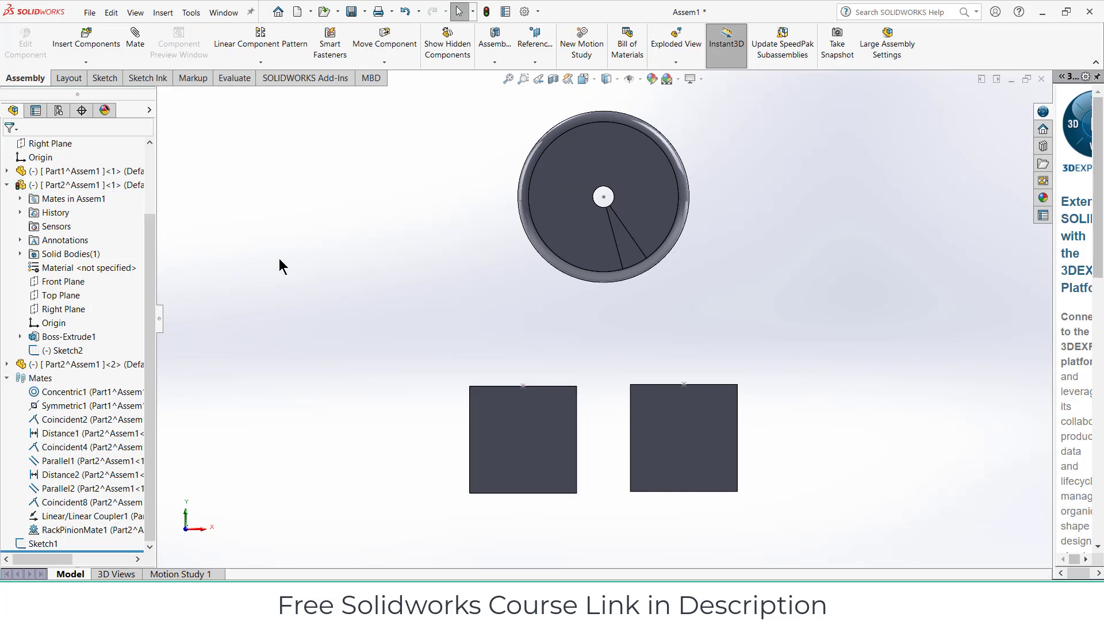
pyautogui.click(85, 62)
pyautogui.click(86, 89)
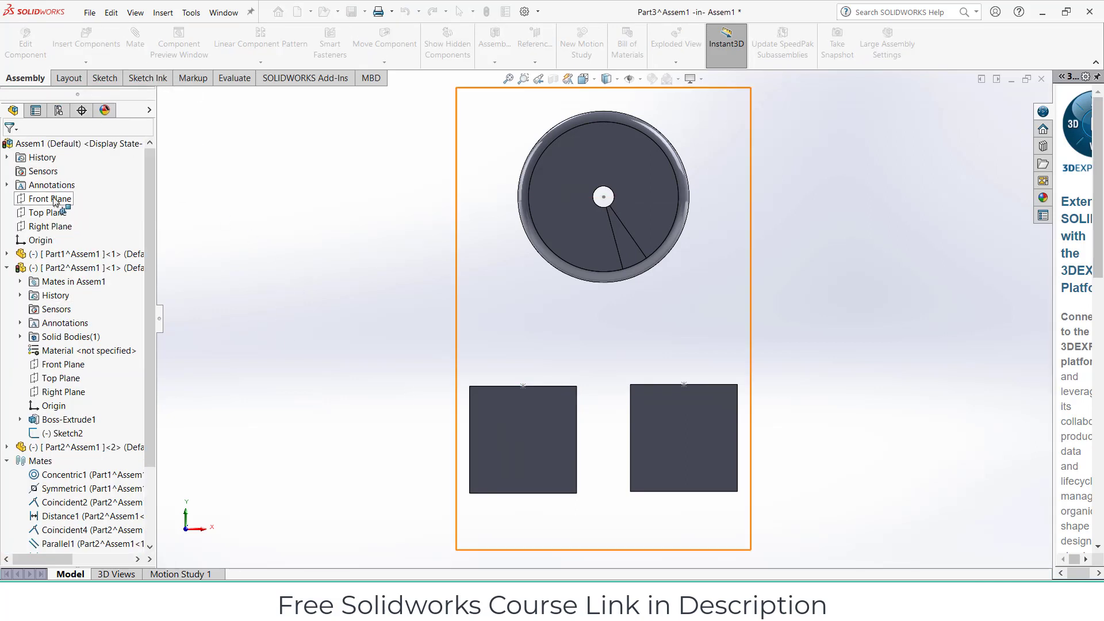
pyautogui.click(54, 199)
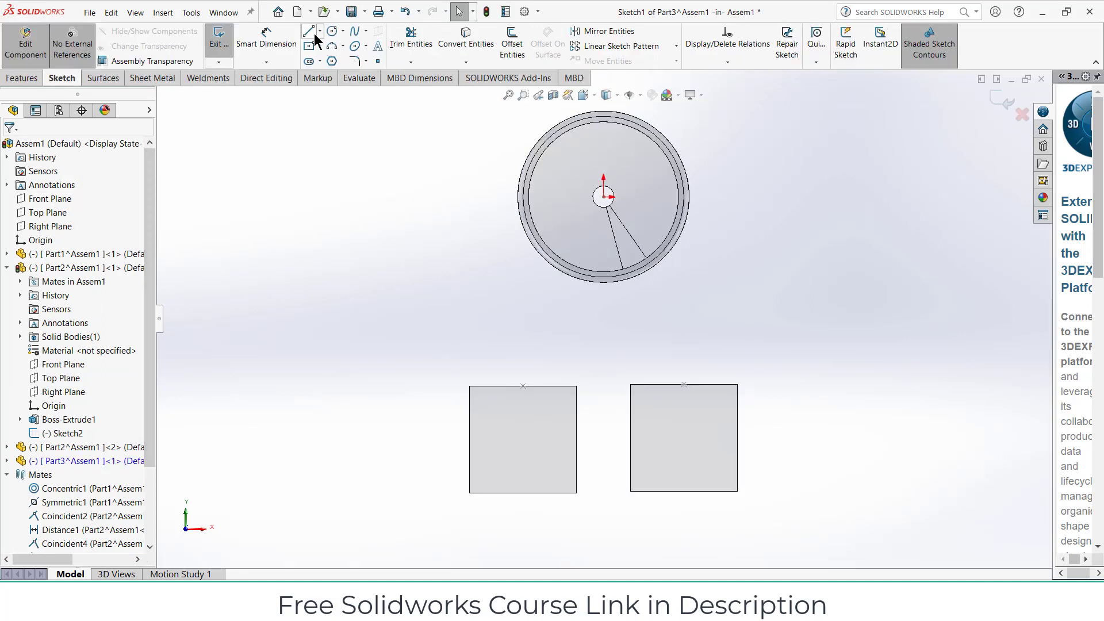
pyautogui.click(332, 33)
pyautogui.click(603, 196)
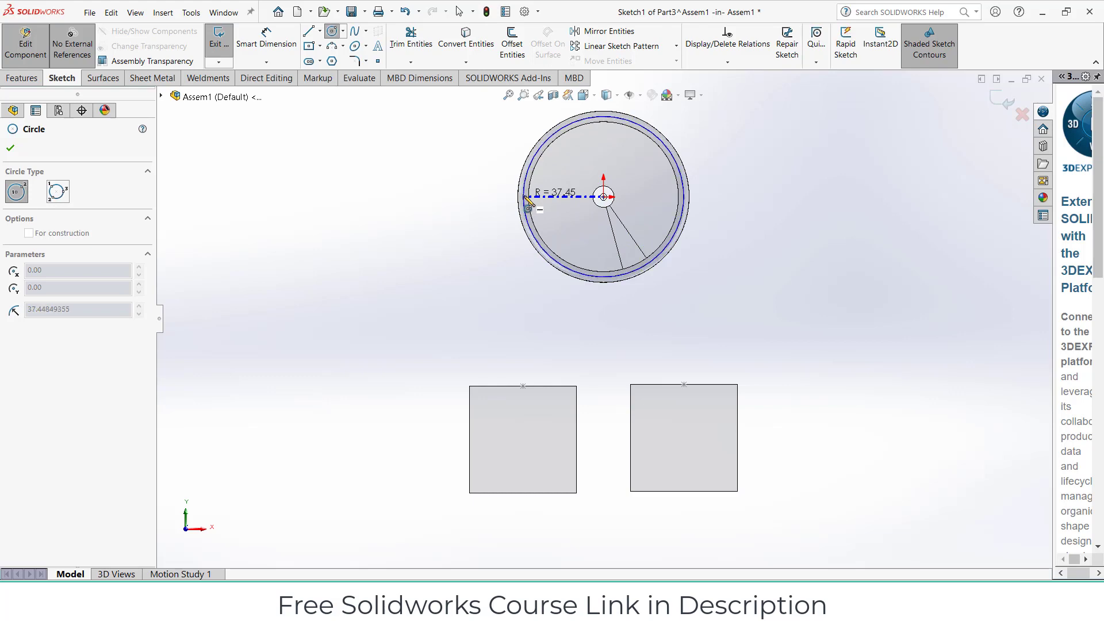
pyautogui.click(498, 196)
pyautogui.press('Escape')
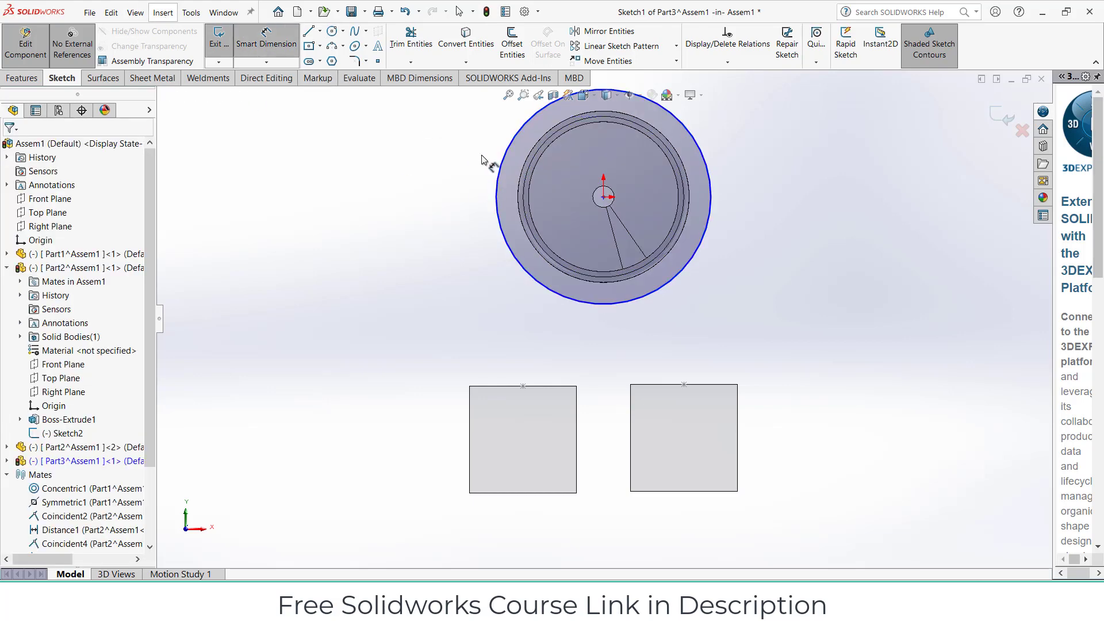
pyautogui.click(498, 179)
pyautogui.click(447, 194)
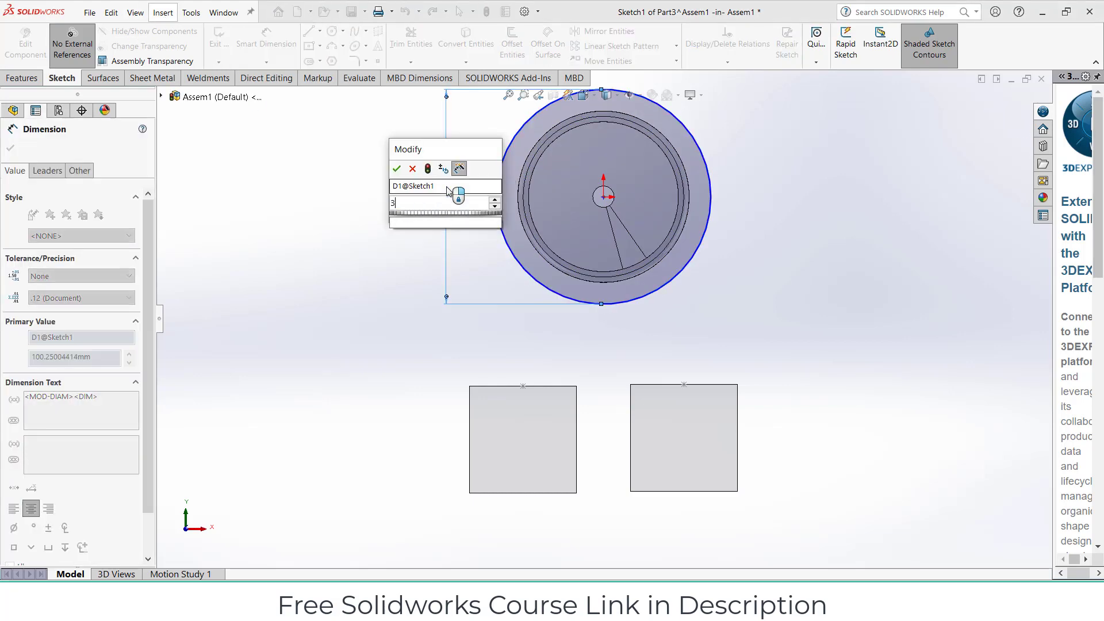
pyautogui.write('3775')
pyautogui.press('Return')
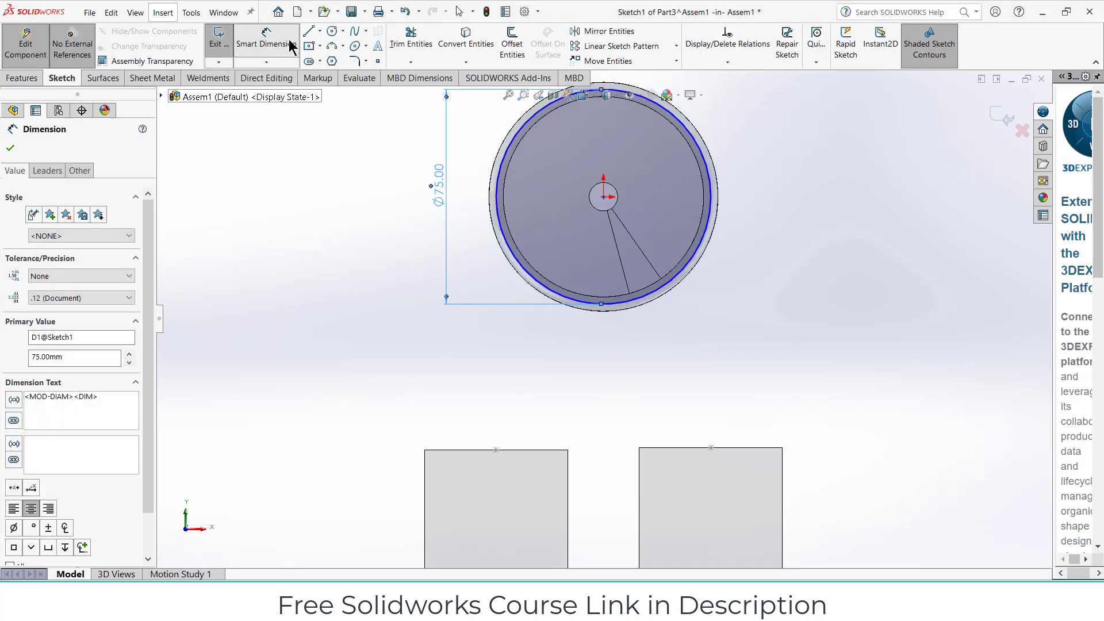
# Step: Draw vertical lines from the circle's left and right sides down to both block tops
pyautogui.click(309, 31)
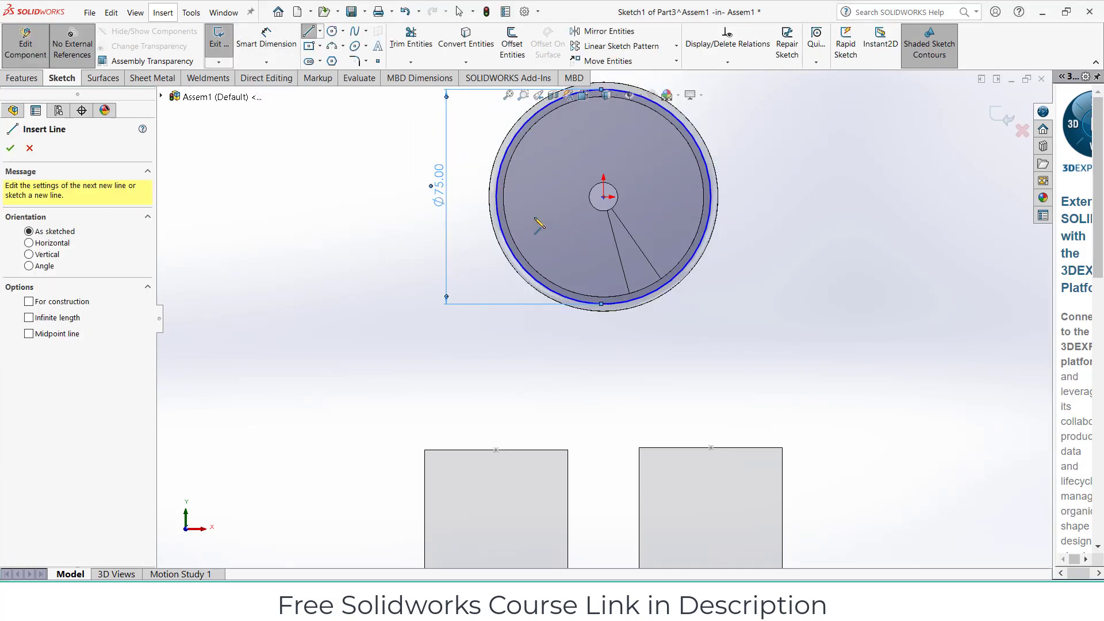
pyautogui.click(496, 196)
pyautogui.click(496, 449)
pyautogui.press('Escape')
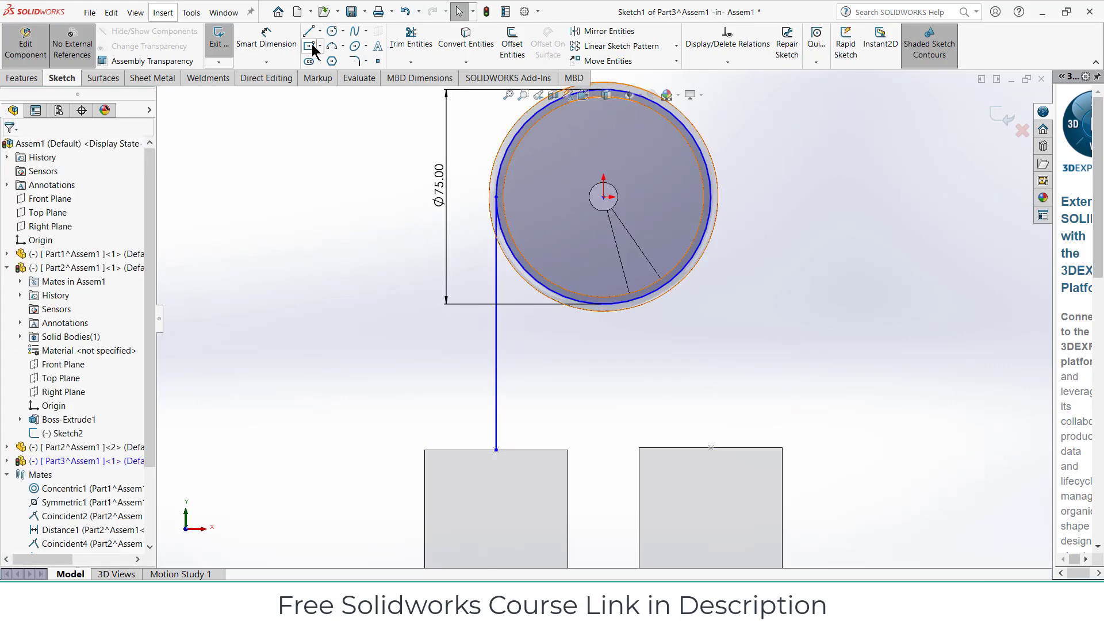
pyautogui.click(313, 33)
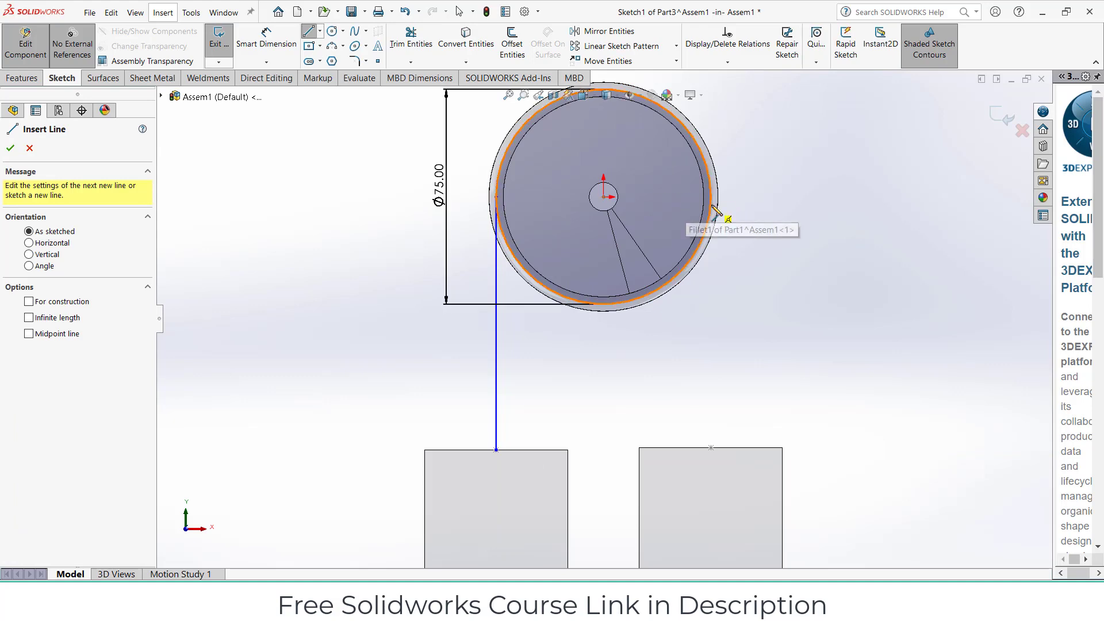
pyautogui.click(711, 197)
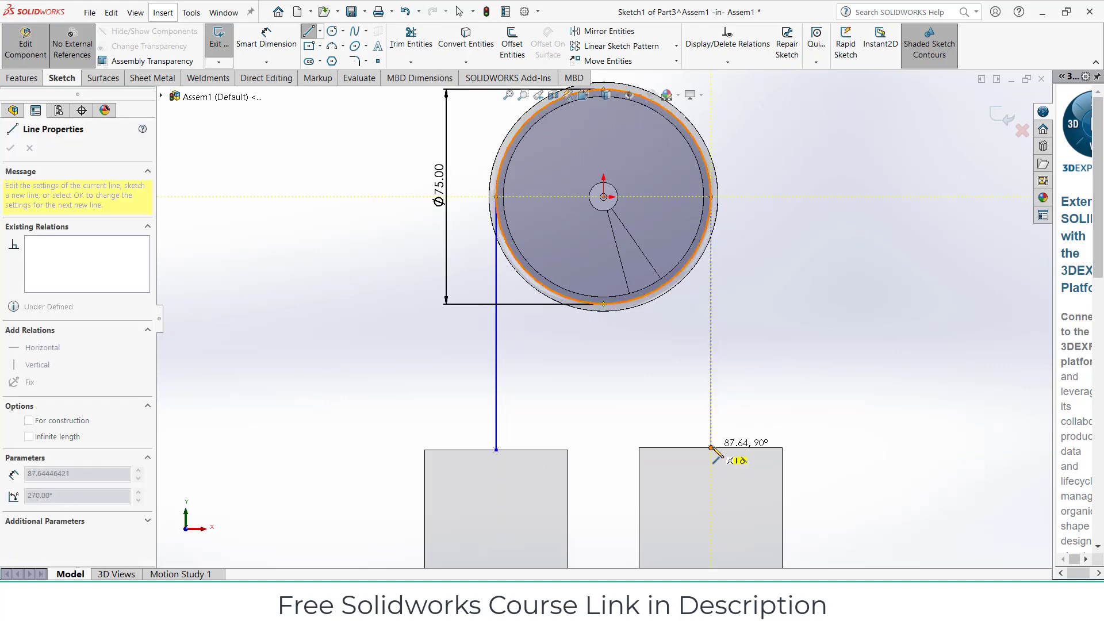
pyautogui.click(711, 447)
pyautogui.press('Escape')
pyautogui.press('Escape')
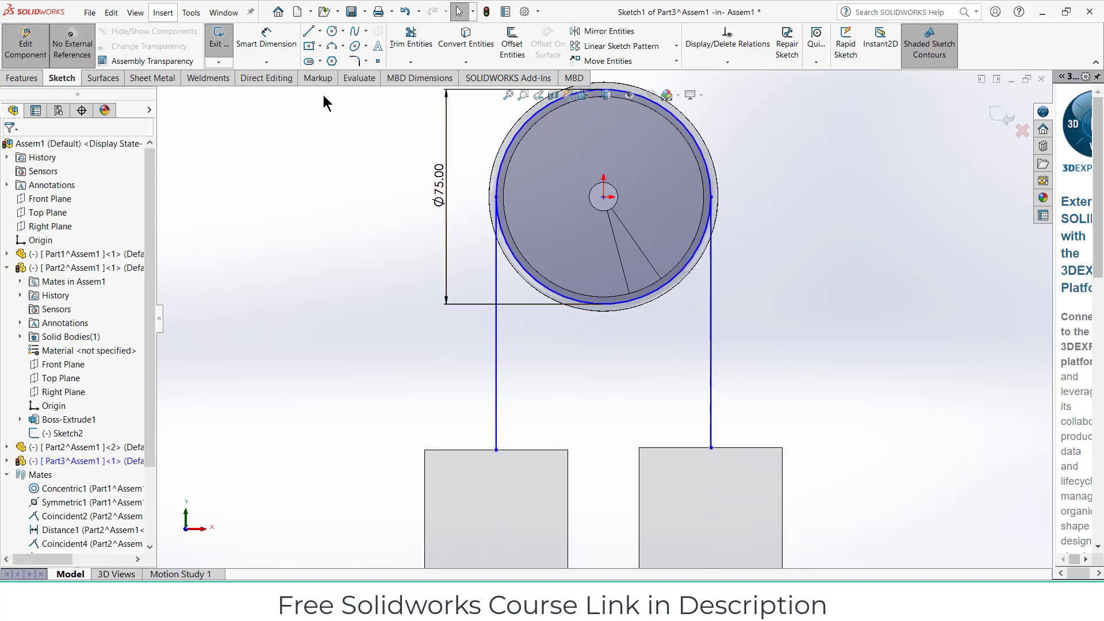
# Step: Trim away the circle's lower arc, leaving the arc over the pulley
pyautogui.click(402, 42)
pyautogui.moveTo(610, 273); pyautogui.dragTo(606, 351)
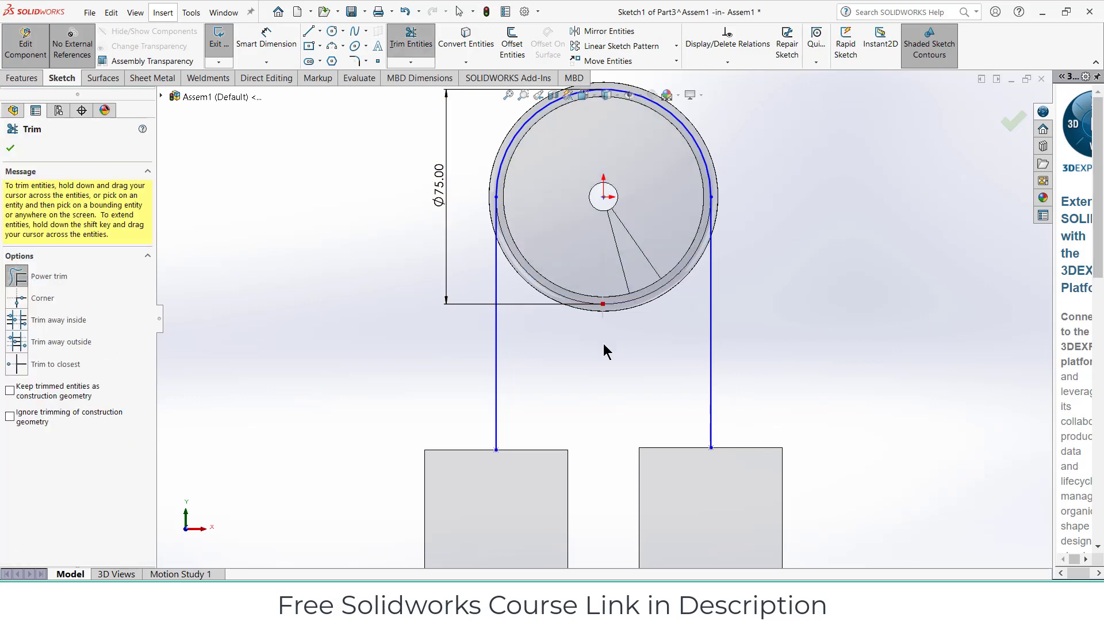
pyautogui.scroll(-5, 519, 218)
pyautogui.scroll(6, 596, 270)
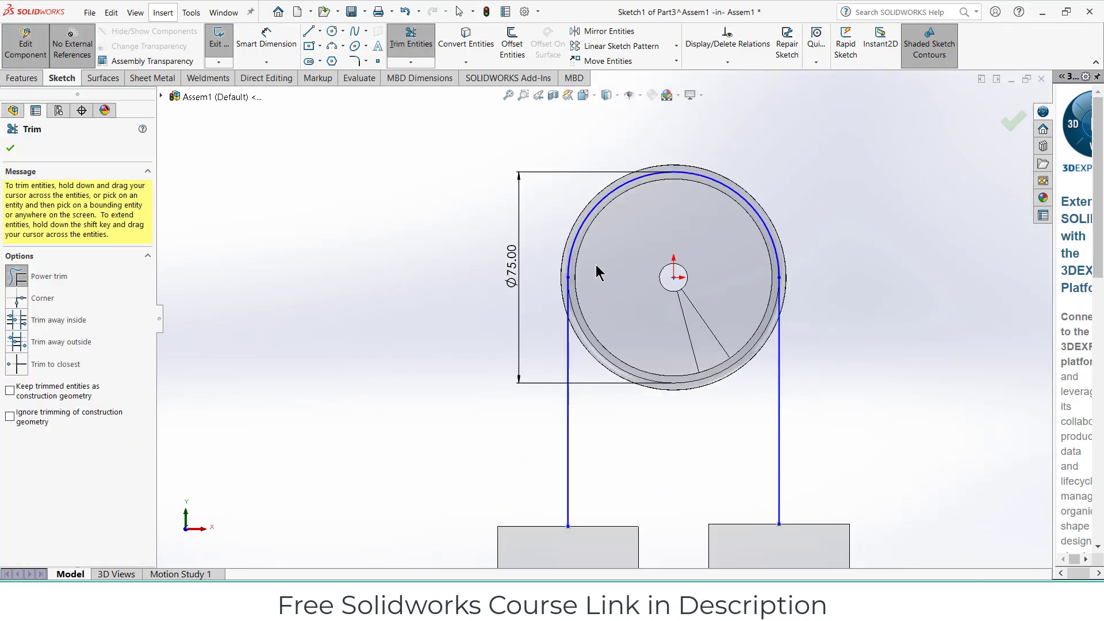
pyautogui.click(11, 149)
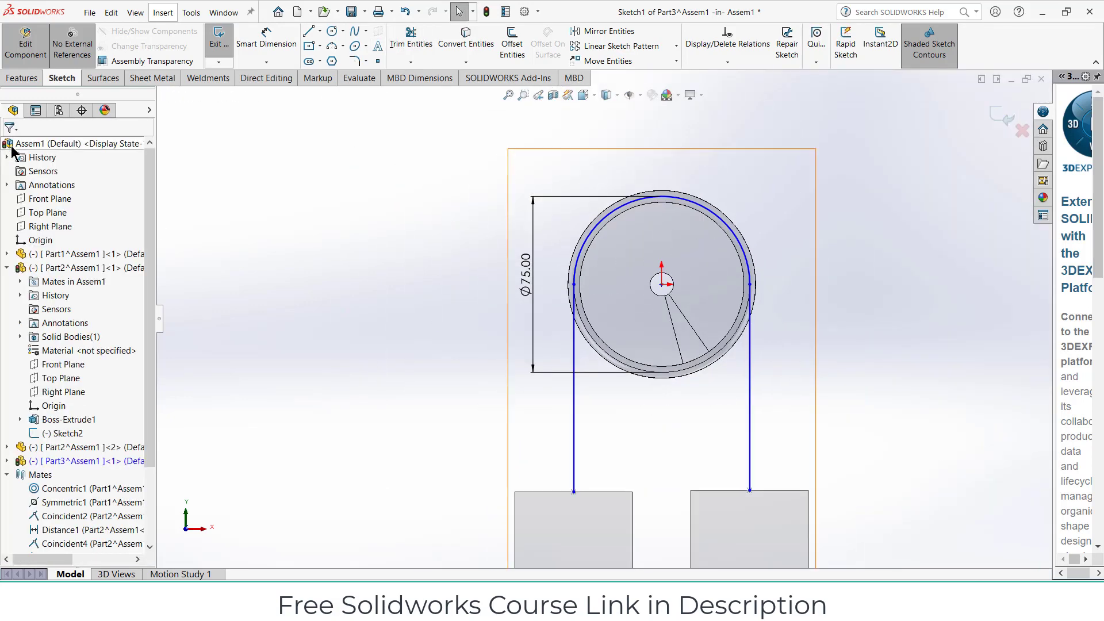
pyautogui.moveTo(450, 345); pyautogui.dragTo(457, 387, button='middle')
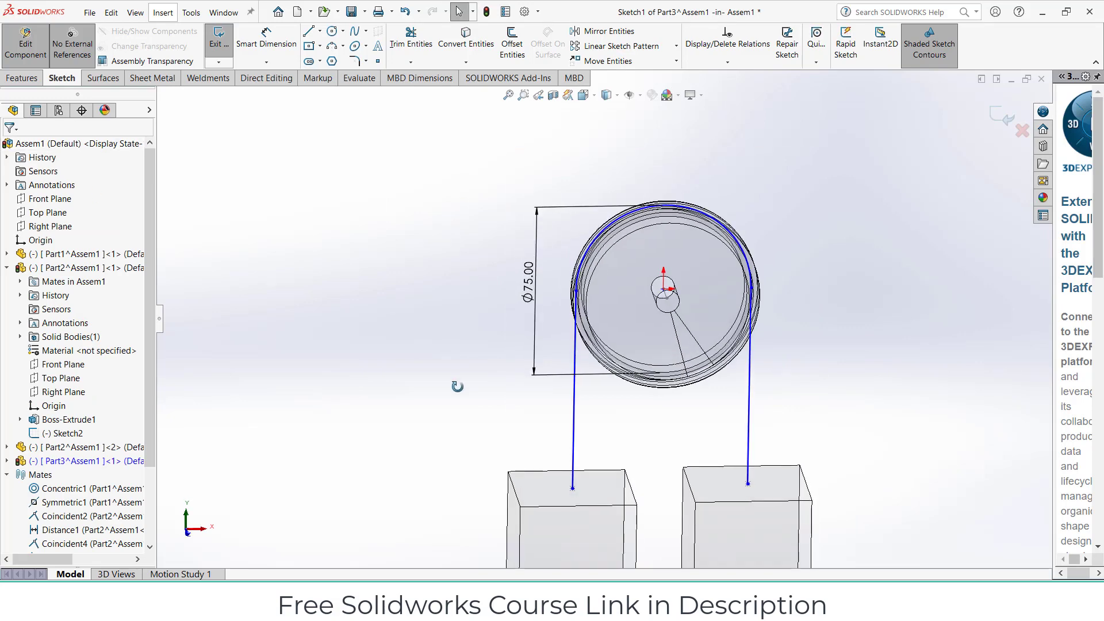
pyautogui.click(23, 79)
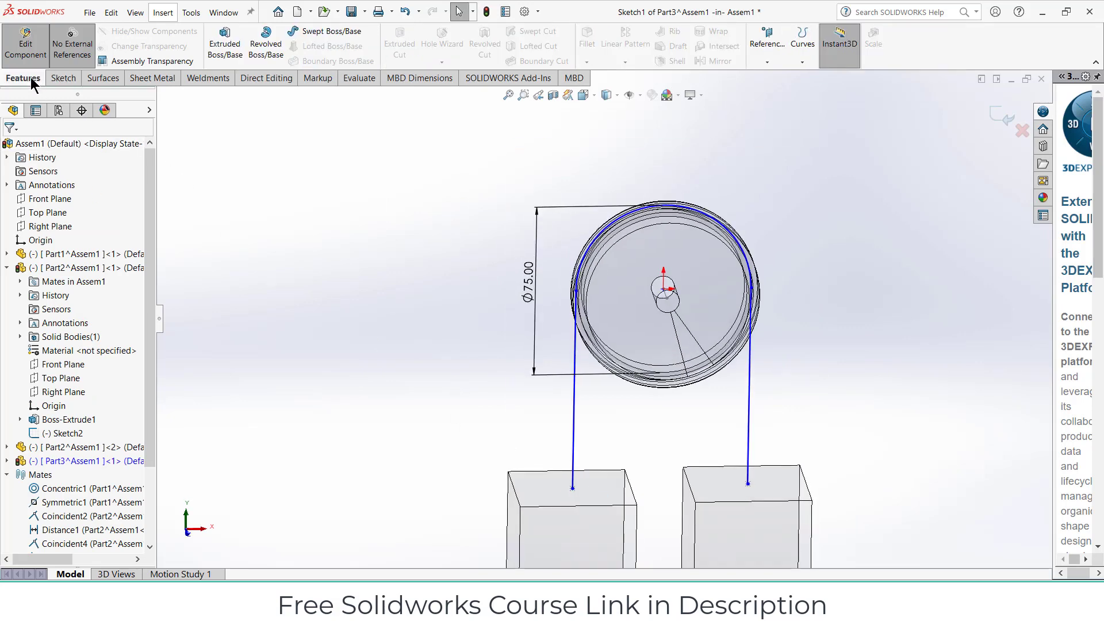
# Step: Sweep a 5 mm circular profile along Sketch1 to create the belt body
pyautogui.click(305, 34)
pyautogui.click(80, 200)
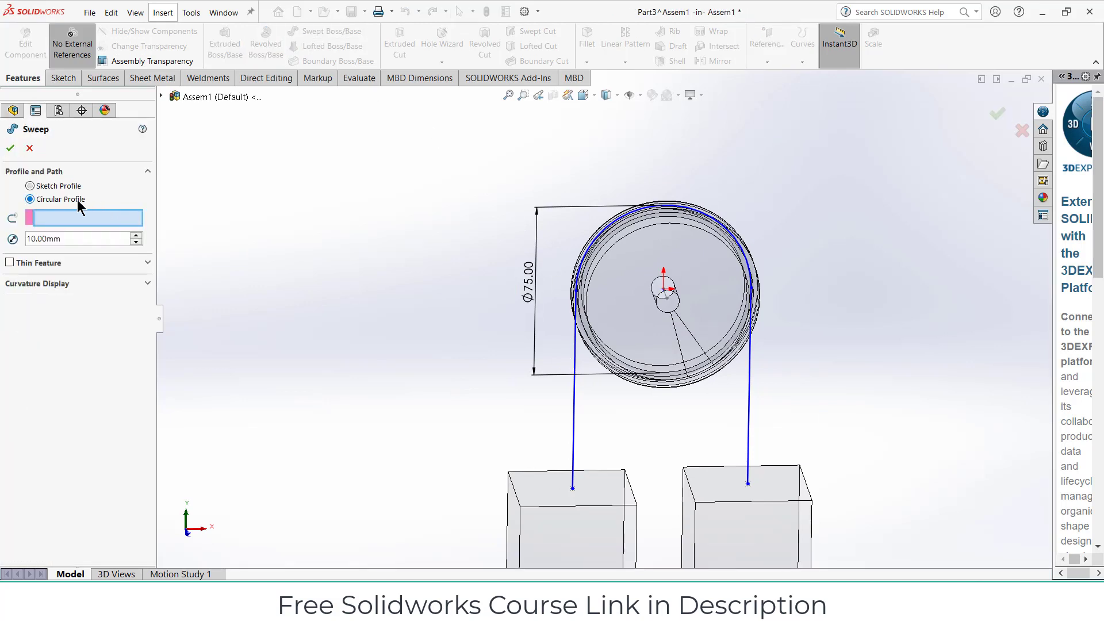
pyautogui.click(574, 368)
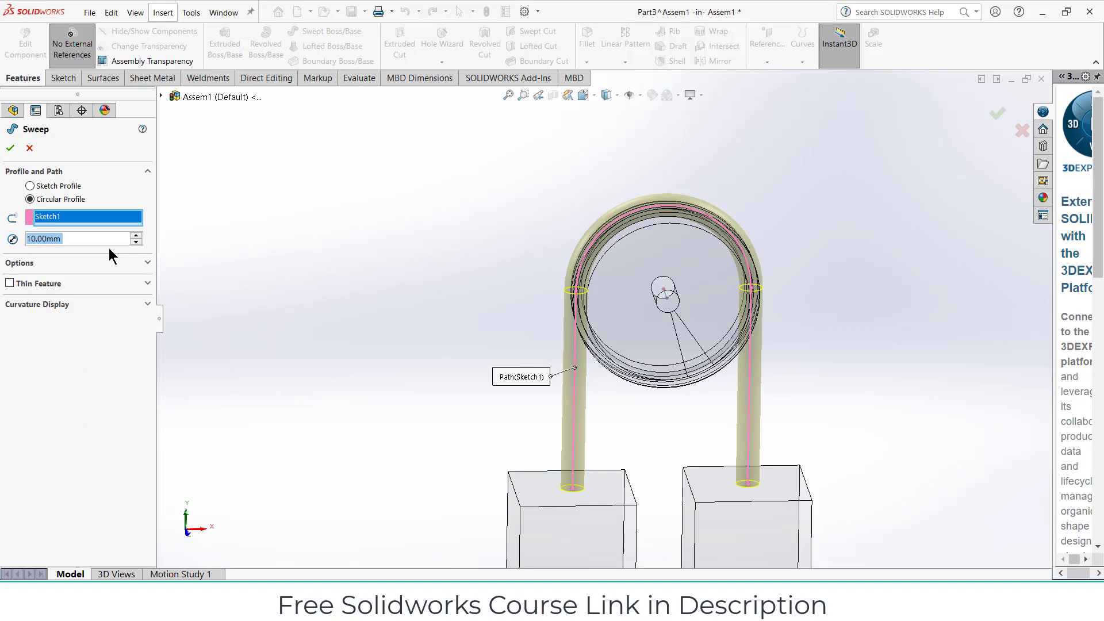
pyautogui.write('5')
pyautogui.press('Return')
pyautogui.moveTo(619, 266); pyautogui.dragTo(758, 310, button='middle')
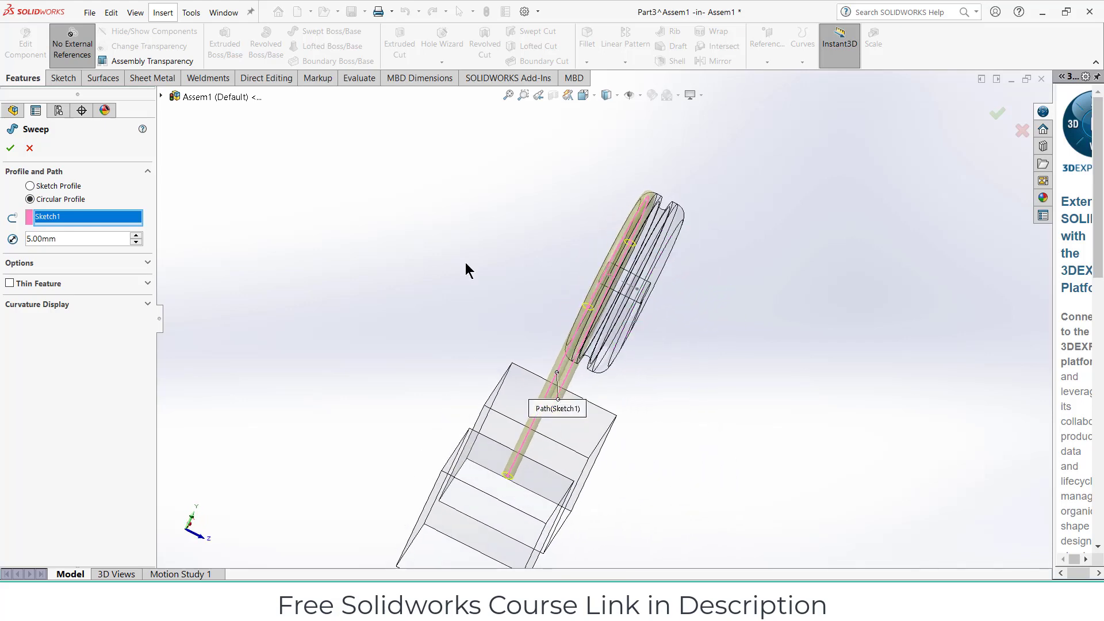
pyautogui.click(11, 150)
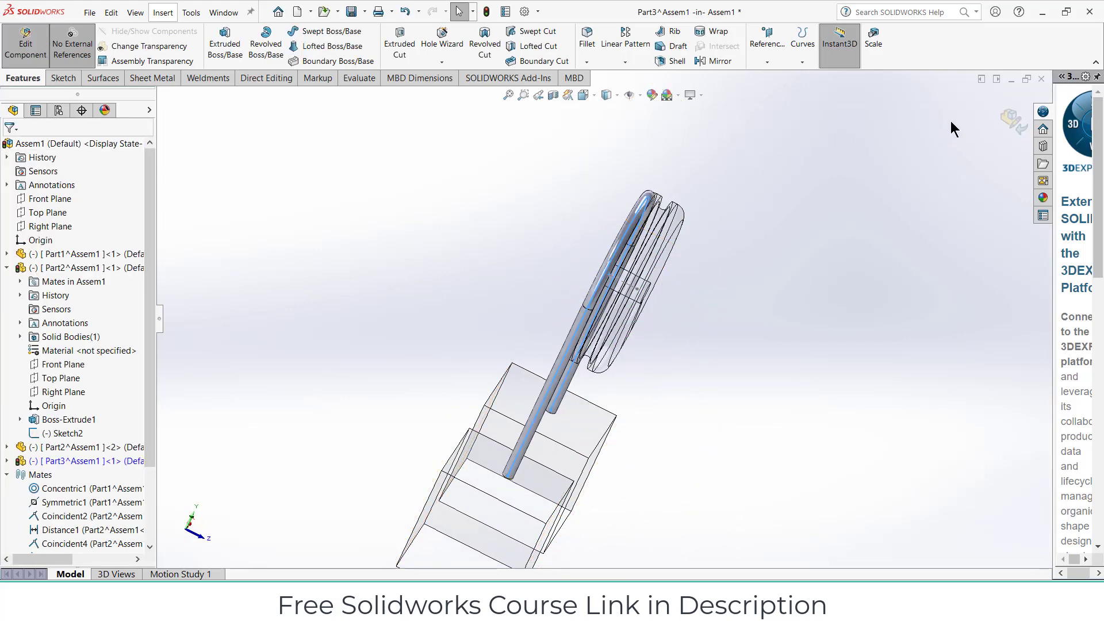
# Step: Exit Part3 editing and return to the assembly
pyautogui.click(1015, 120)
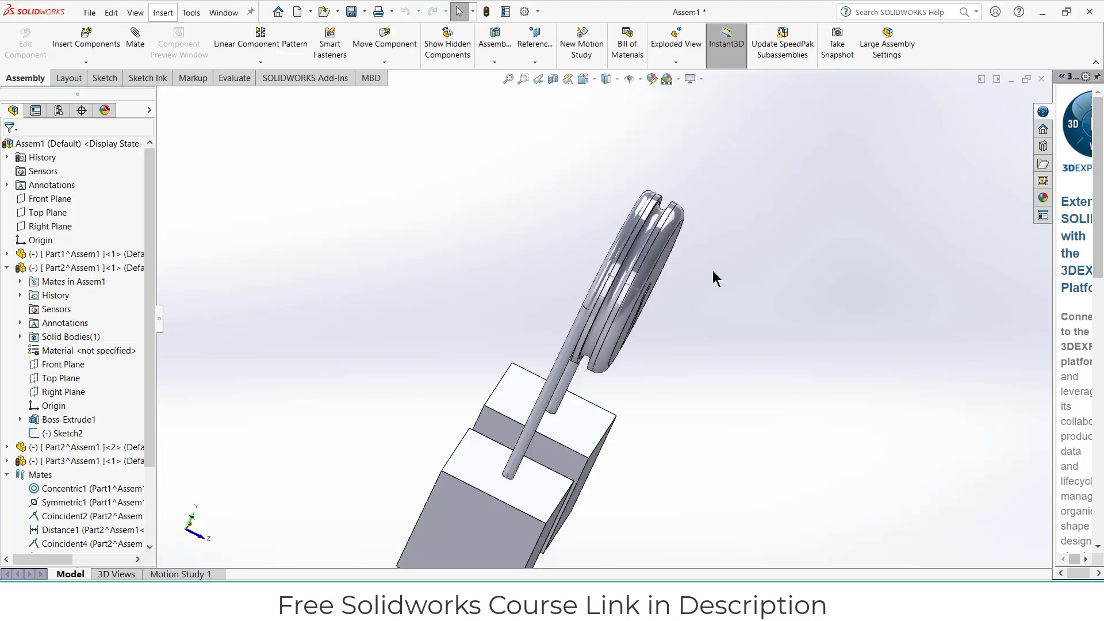
pyautogui.scroll(-5, 695, 276)
pyautogui.click(612, 253)
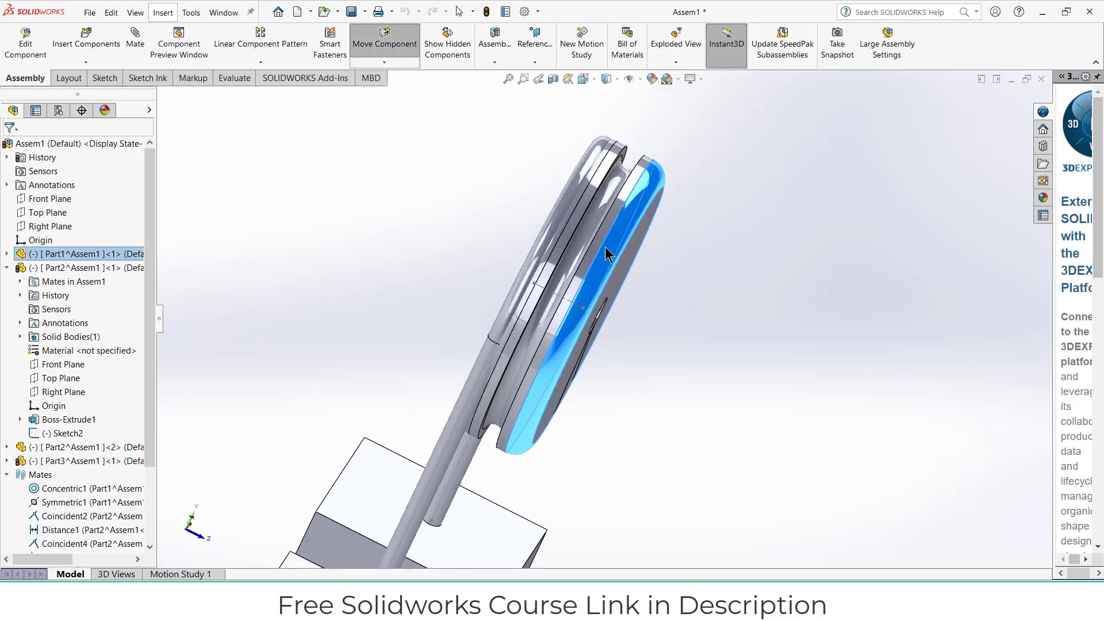
pyautogui.click(810, 239)
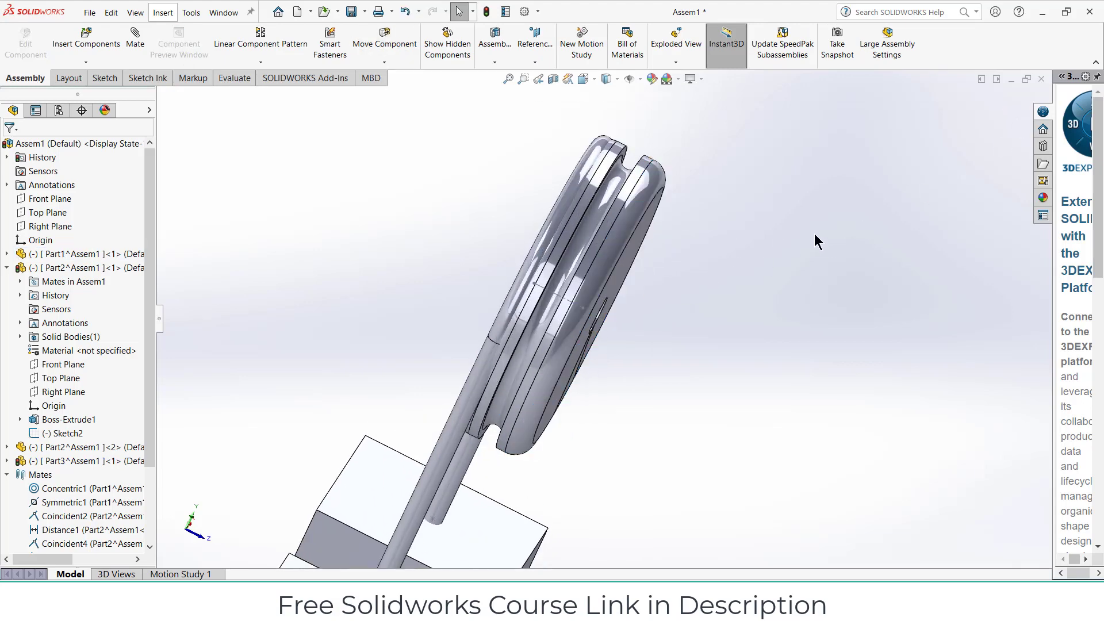
pyautogui.scroll(3, 791, 269)
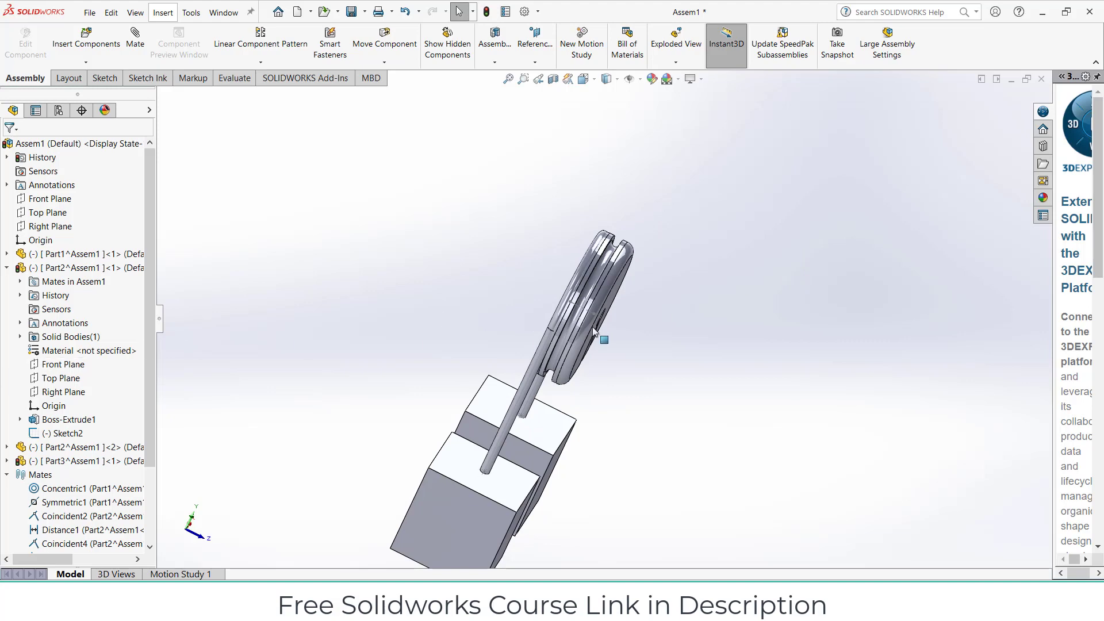
pyautogui.scroll(-3, 594, 333)
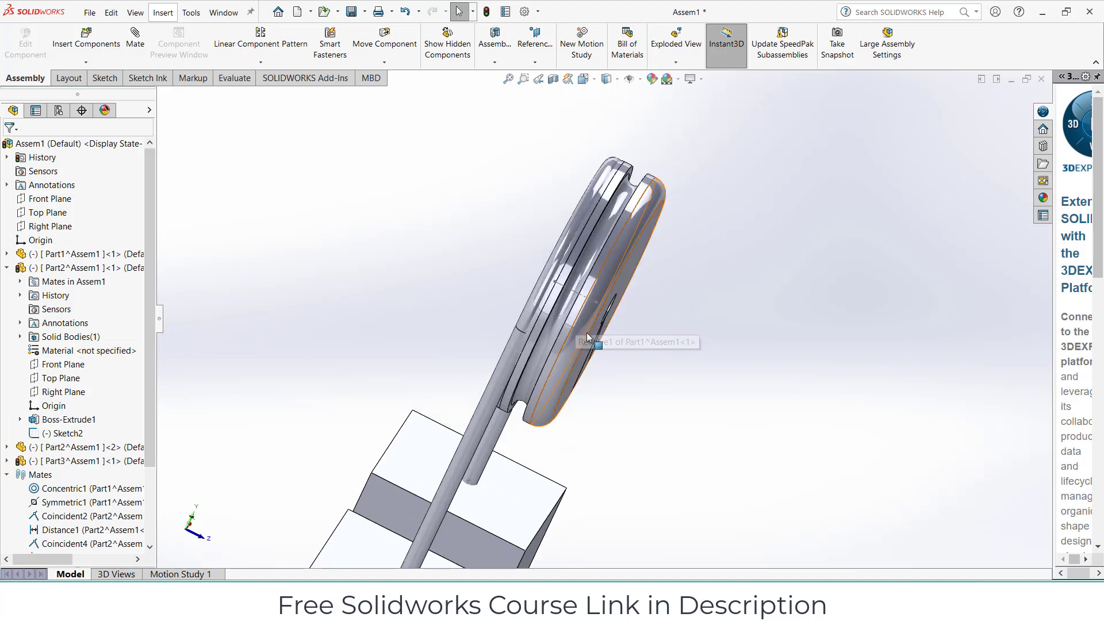
# Step: Find the pulley part's mates in the tree and edit Symmetric1
pyautogui.click(623, 226)
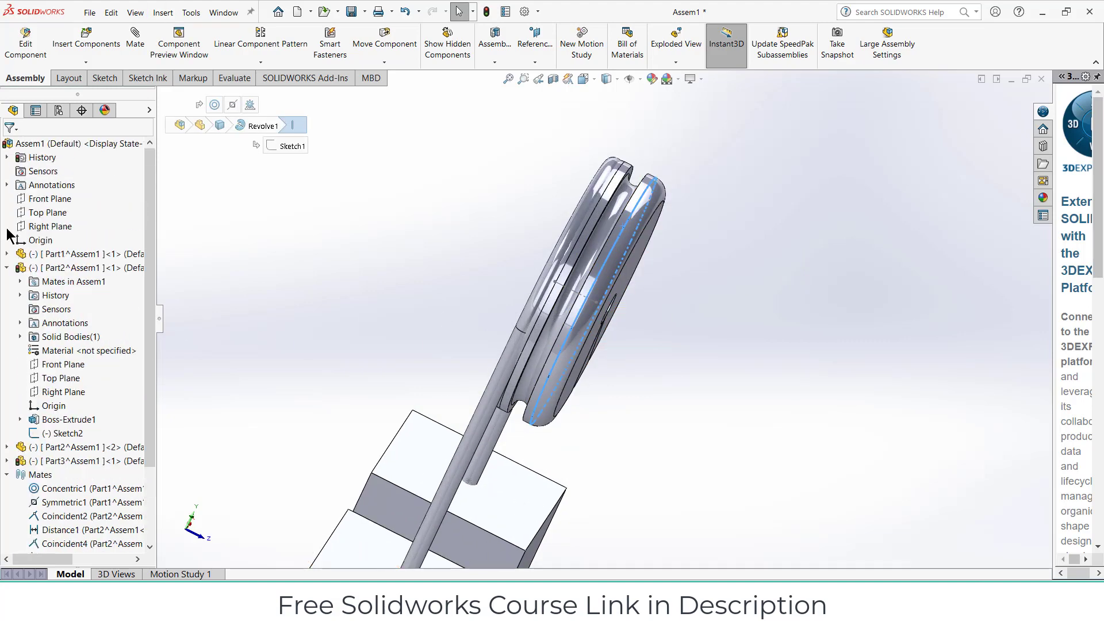
pyautogui.click(8, 253)
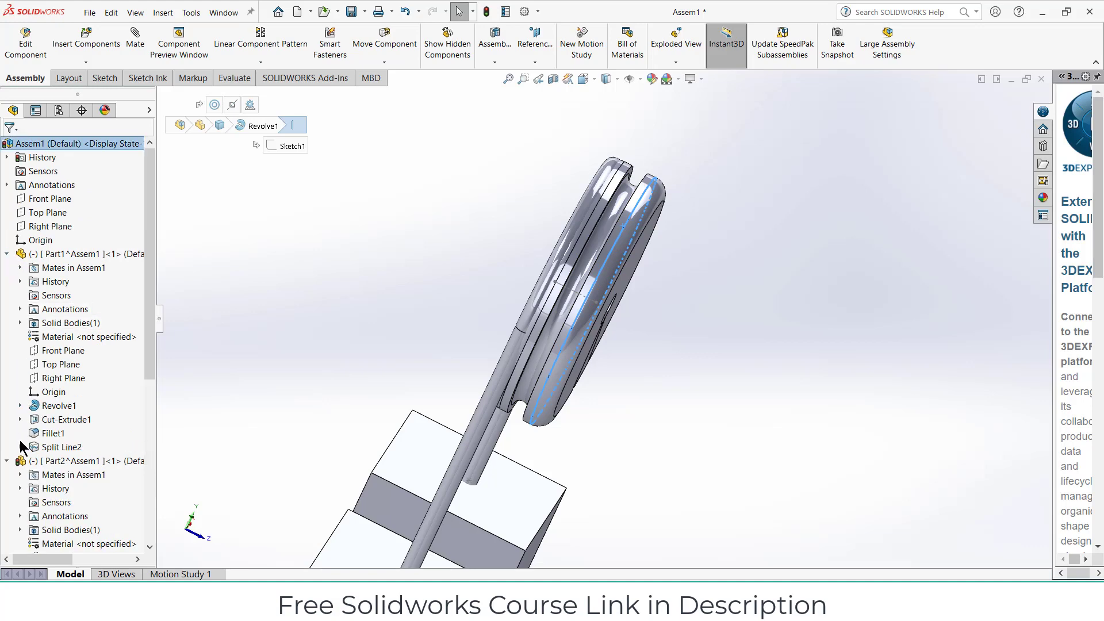
pyautogui.click(20, 268)
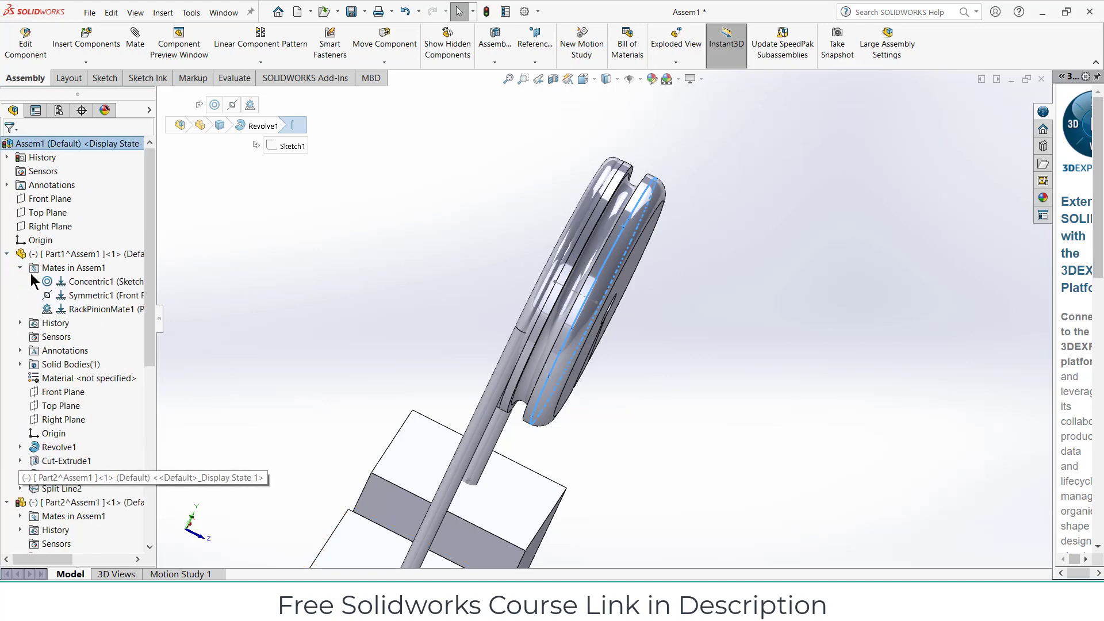
pyautogui.click(77, 297)
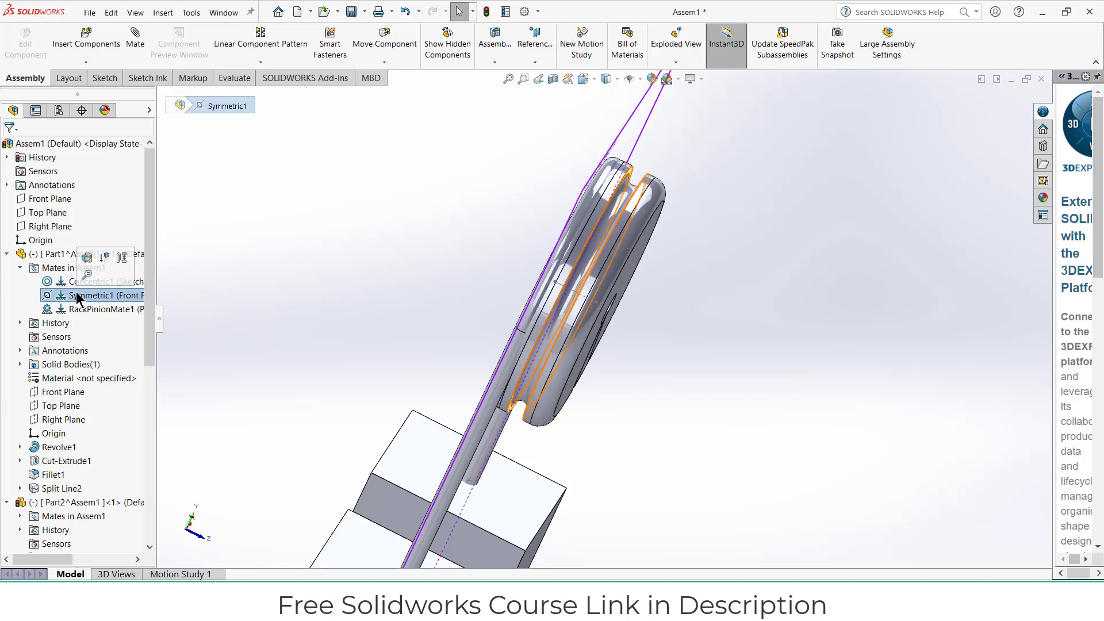
pyautogui.rightClick(76, 296)
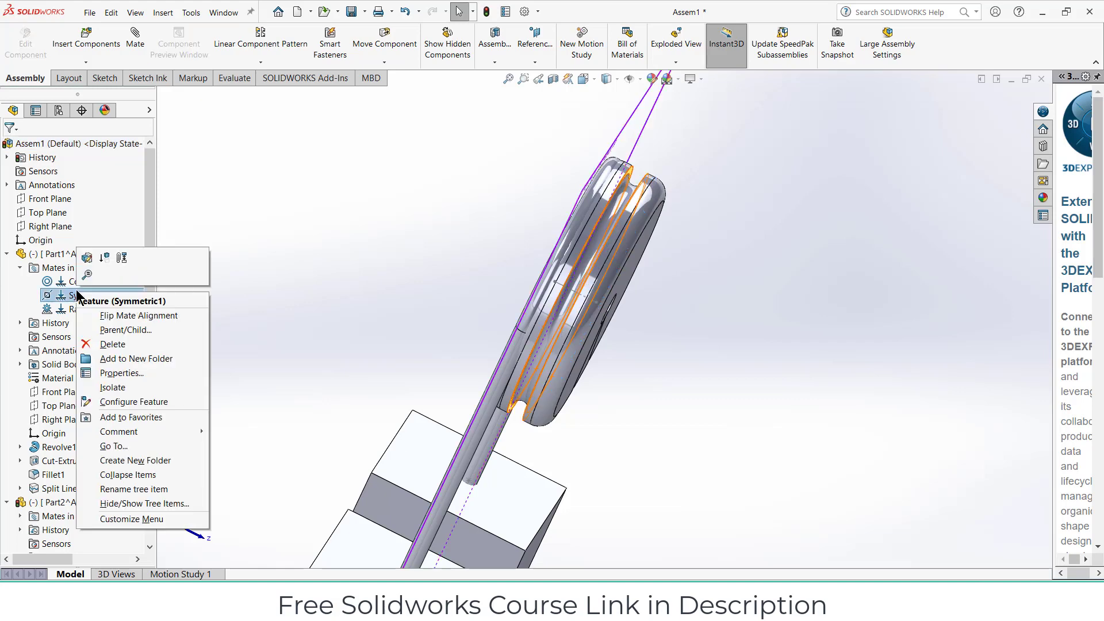
pyautogui.click(86, 258)
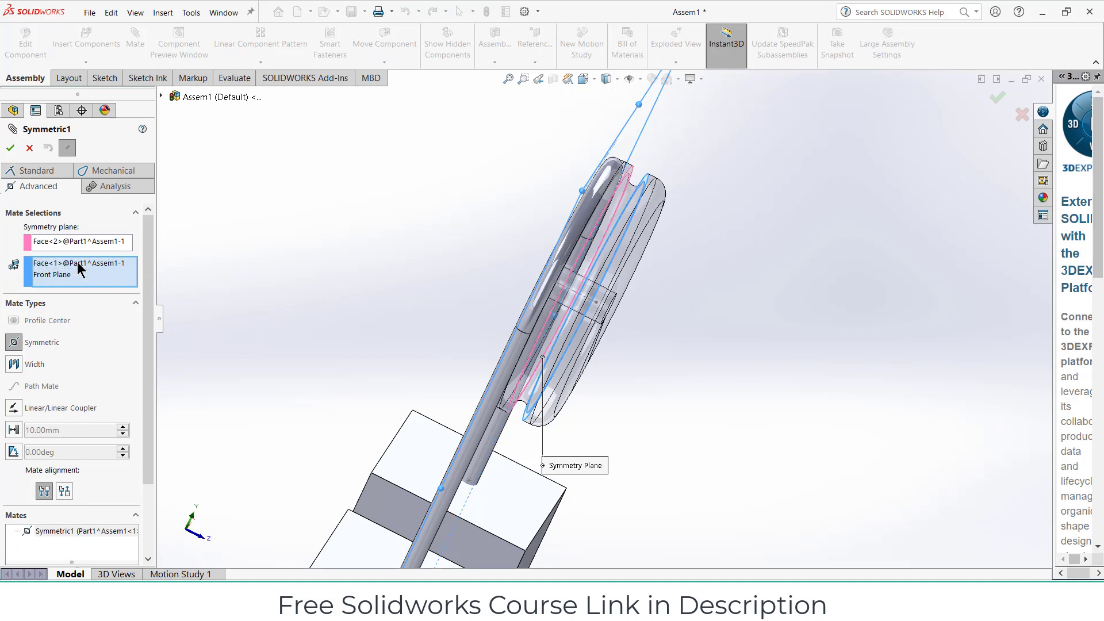
# Step: Clear Symmetric1's existing mated faces and symmetry plane
pyautogui.rightClick(77, 262)
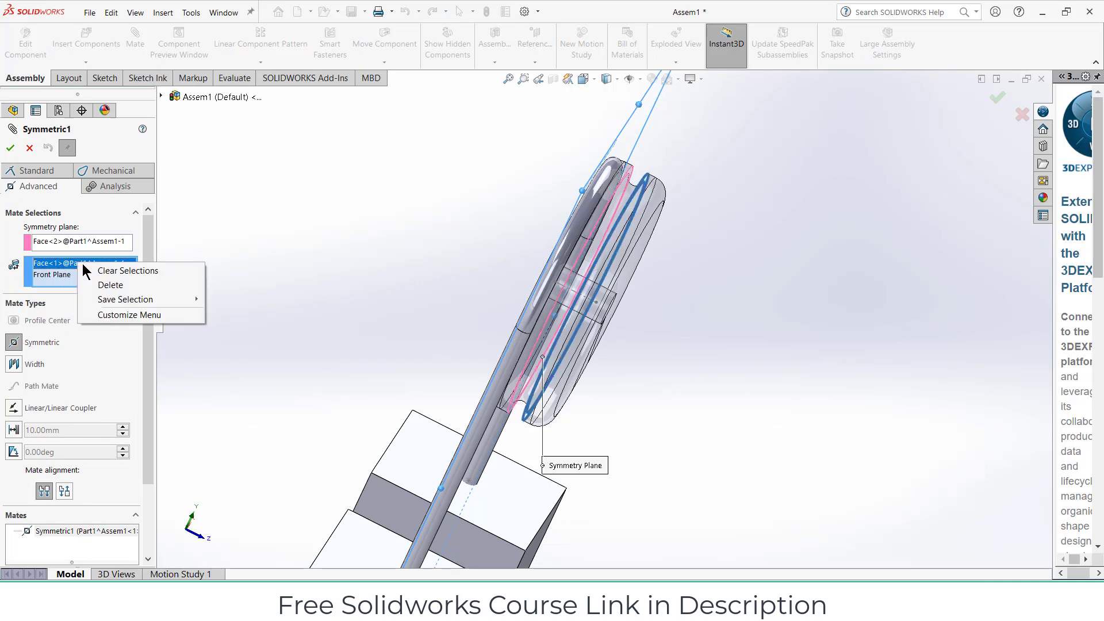
pyautogui.click(84, 267)
pyautogui.rightClick(82, 244)
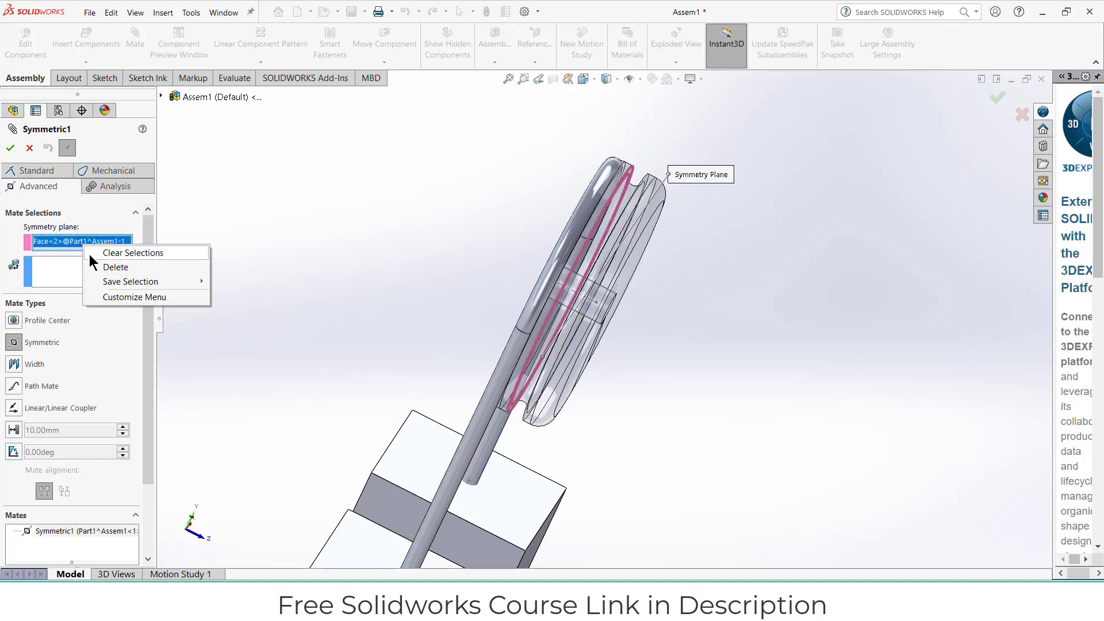
pyautogui.click(89, 254)
# Step: Set Front Plane as the symmetry plane, pick the pulley's two side faces, and accept
pyautogui.moveTo(611, 159); pyautogui.dragTo(226, 107, button='middle')
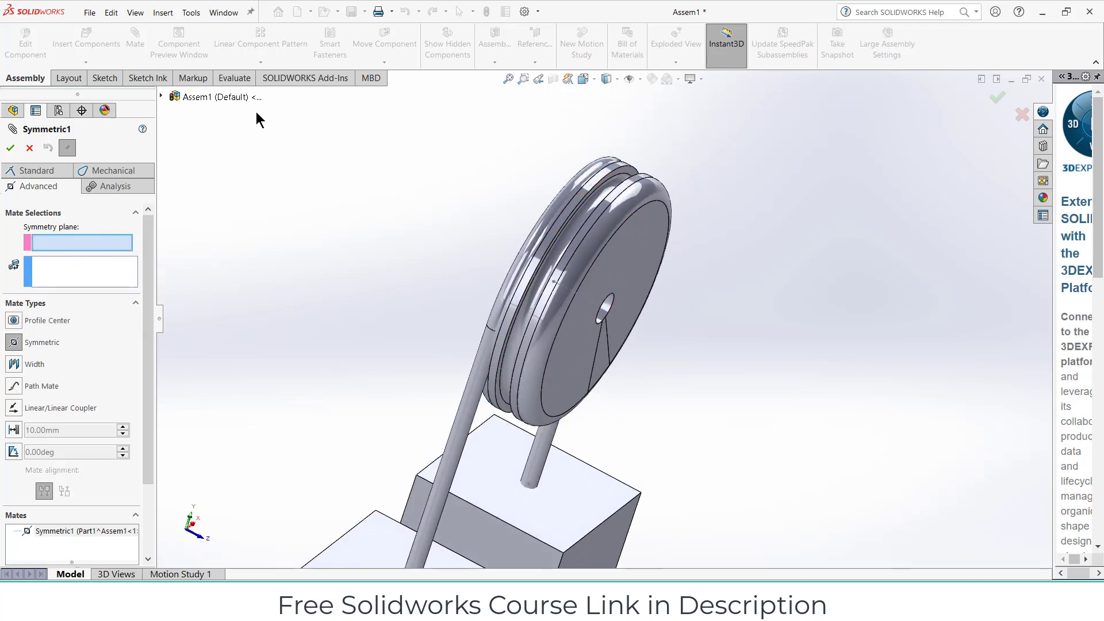
pyautogui.click(162, 94)
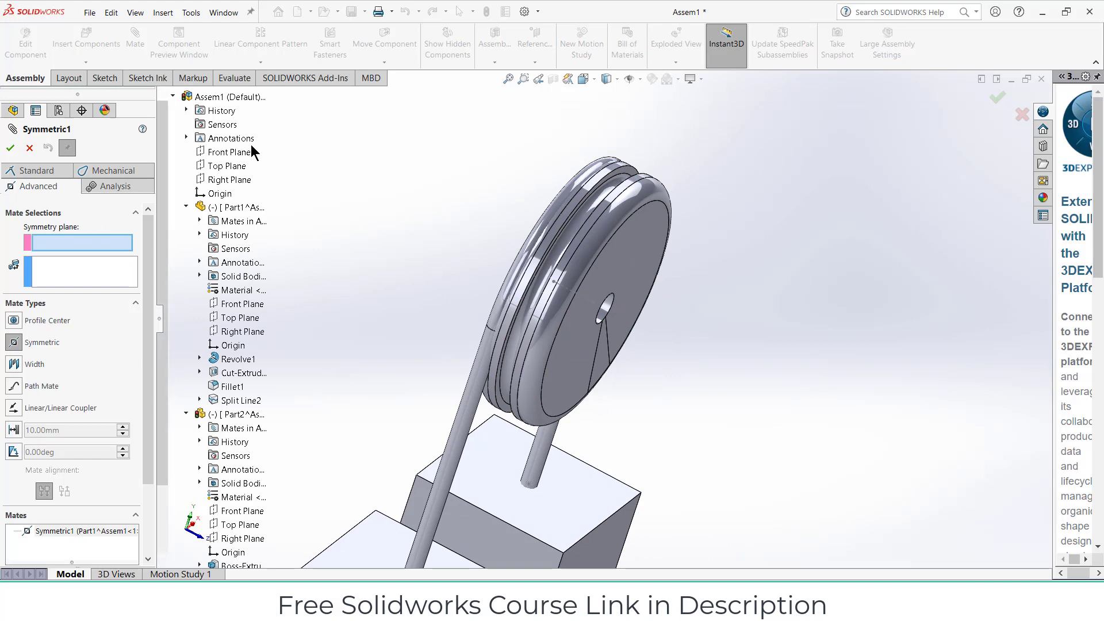
pyautogui.click(229, 150)
pyautogui.scroll(-5, 622, 152)
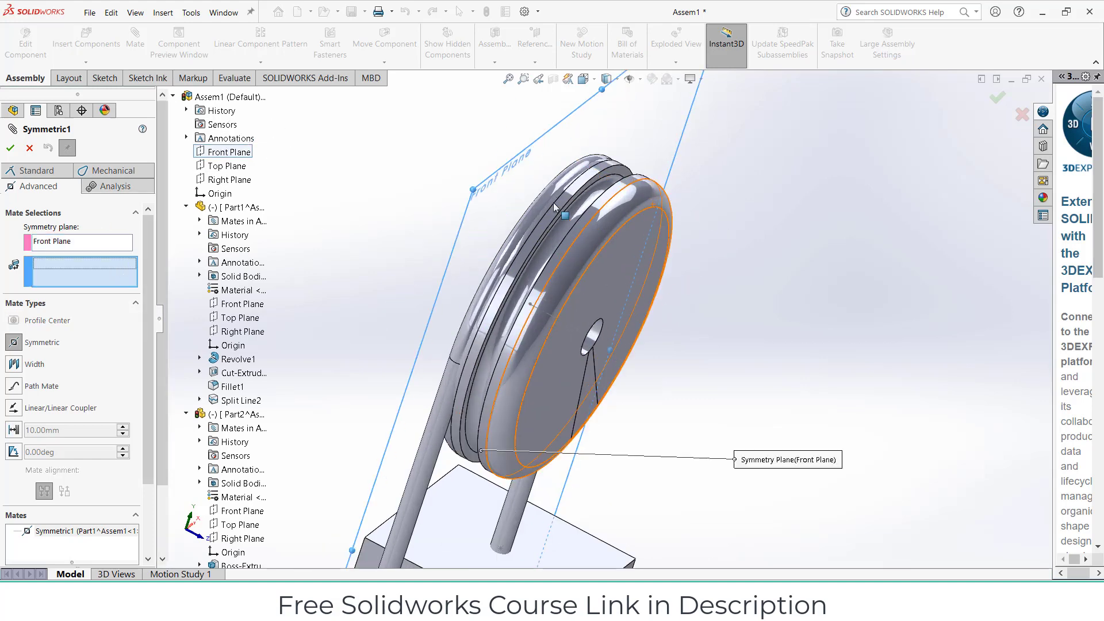
pyautogui.click(687, 221)
pyautogui.moveTo(688, 222); pyautogui.dragTo(679, 238, button='middle')
pyautogui.click(621, 203)
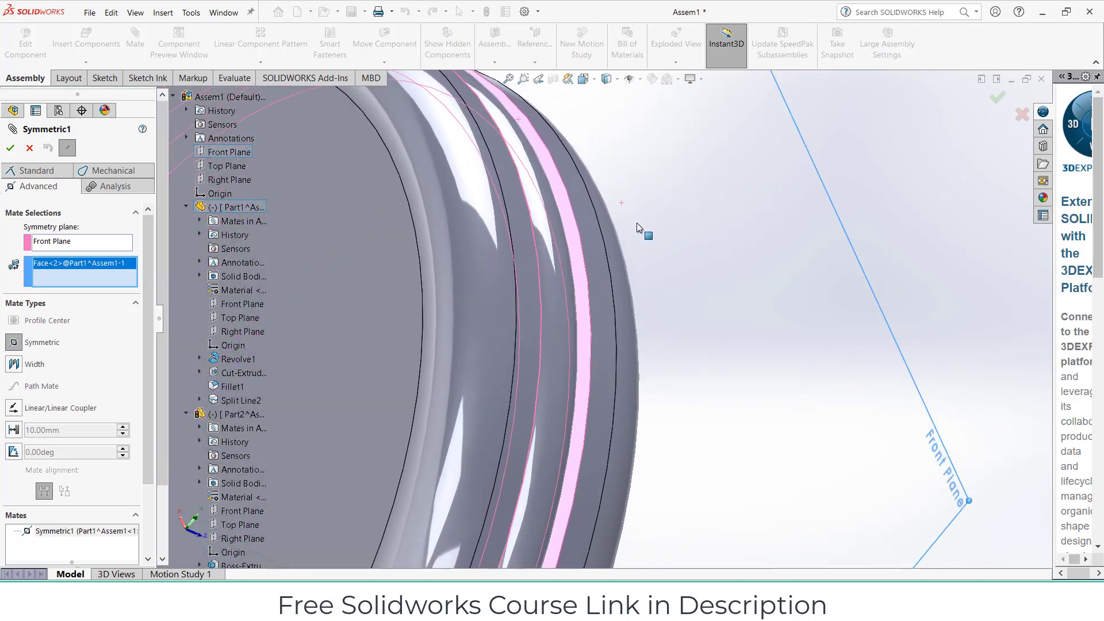
pyautogui.scroll(3, 636, 222)
pyautogui.scroll(5, 637, 222)
pyautogui.moveTo(636, 222); pyautogui.dragTo(521, 218, button='middle')
pyautogui.click(11, 148)
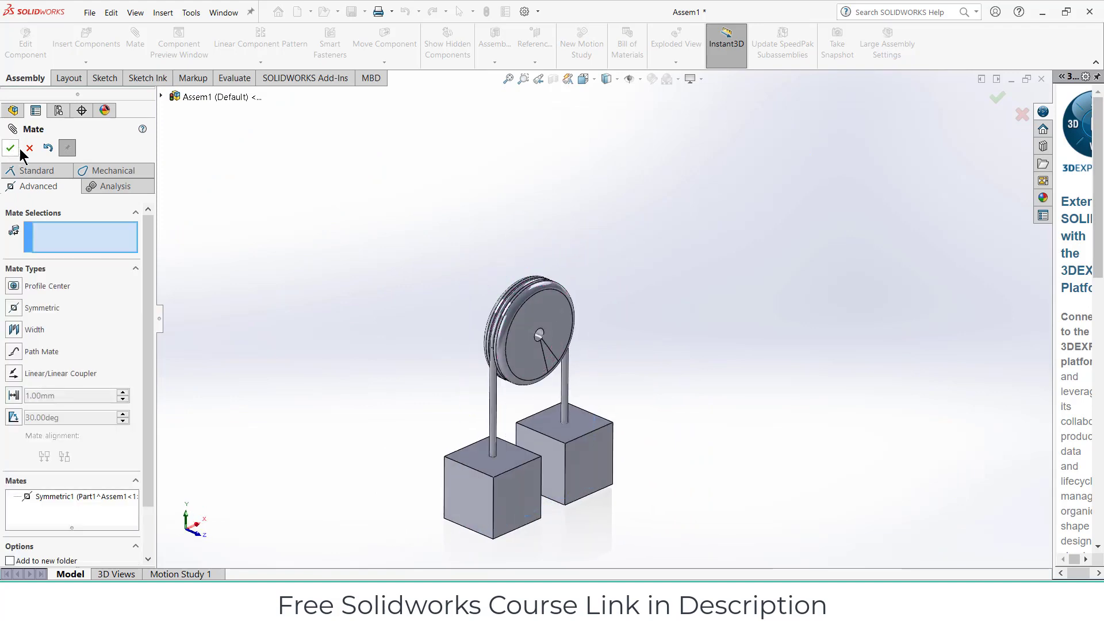
# Step: Close the mate editor and turn the assembly to the front view
pyautogui.press('Escape')
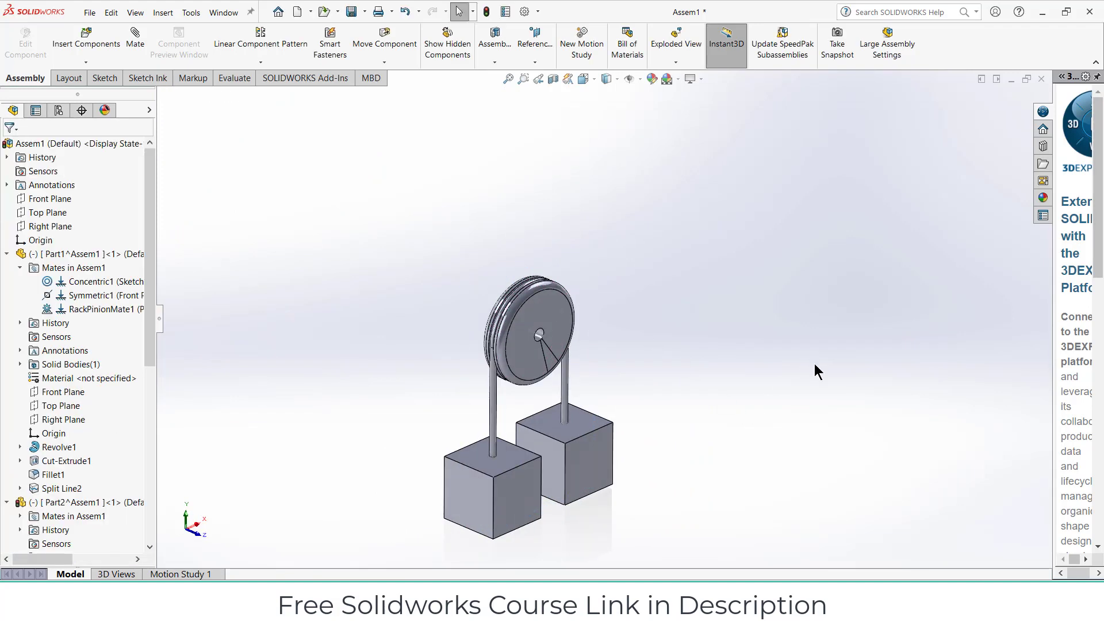
pyautogui.hotkey('ctrl', '1')
pyautogui.scroll(-4, 545, 360)
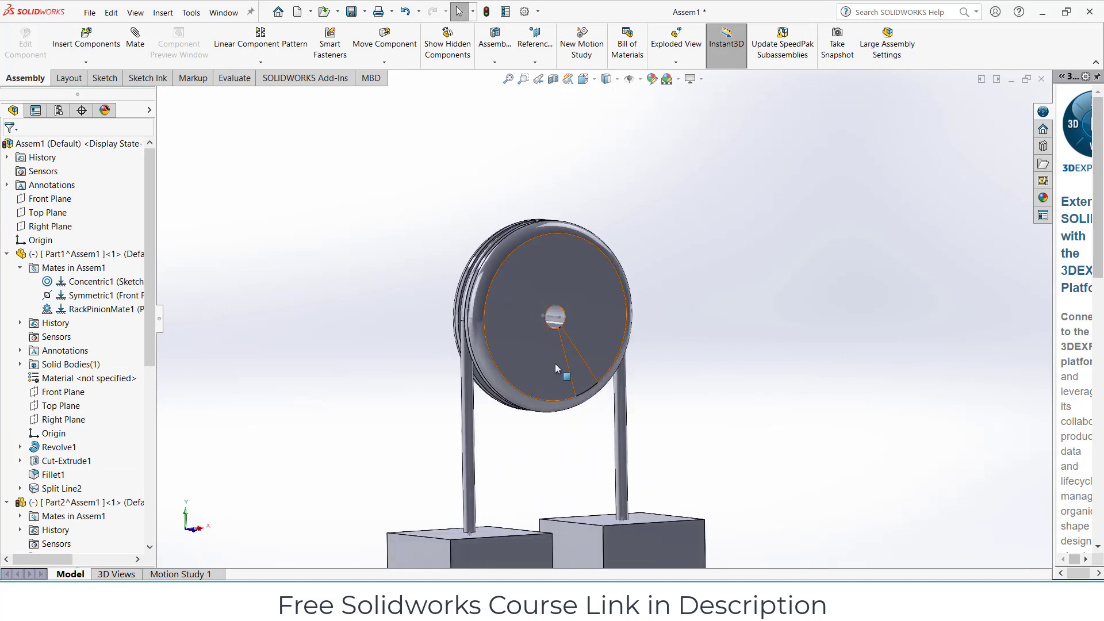
pyautogui.scroll(3, 569, 382)
pyautogui.click(602, 318)
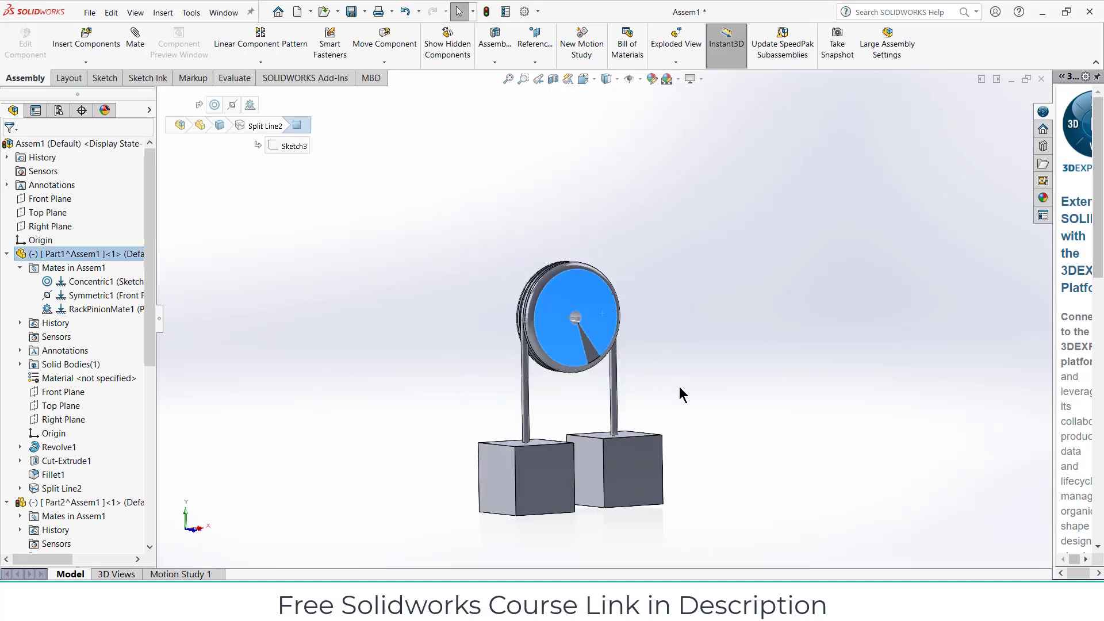
pyautogui.hotkey('ctrl', '1')
pyautogui.press('Escape')
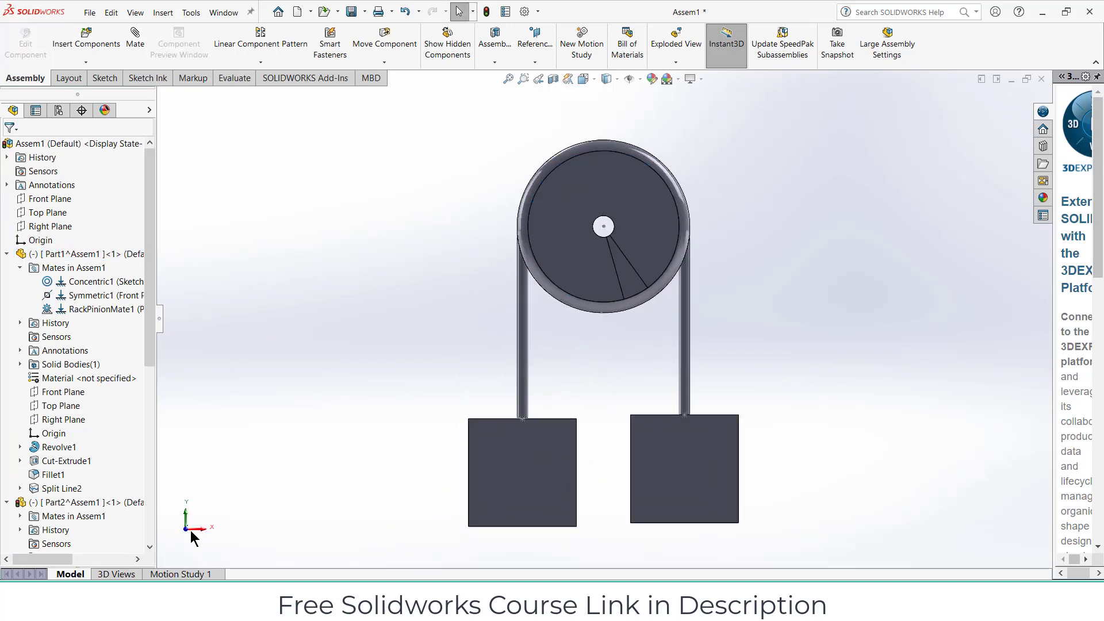
# Step: In Motion Study 1, extend the animation to about 5 seconds, lower the left block, and calculate
pyautogui.click(180, 574)
pyautogui.press('f')
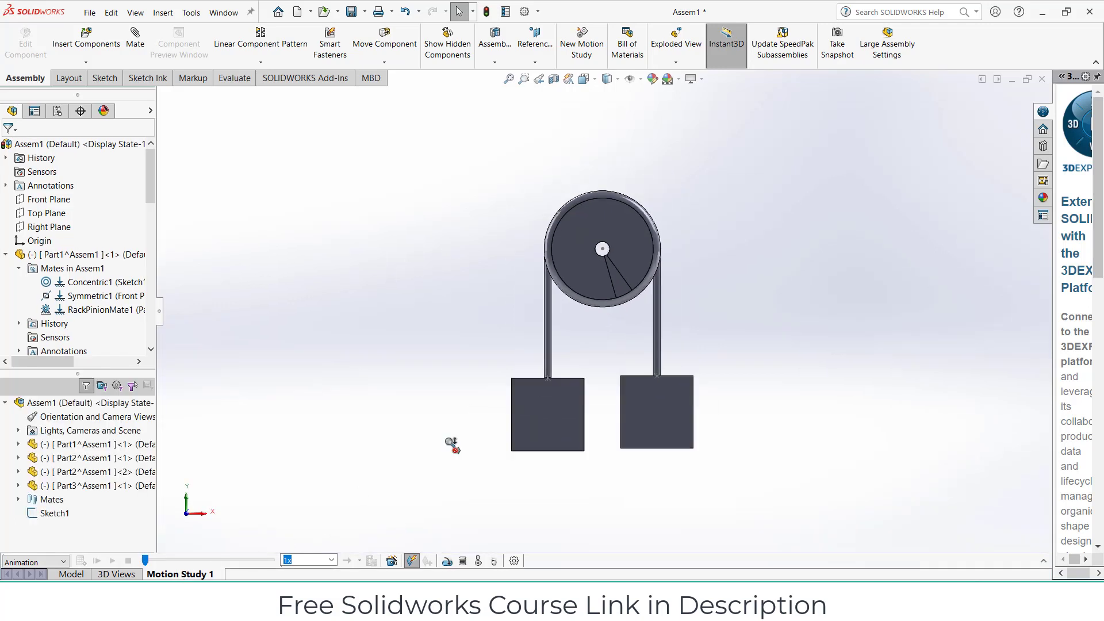
pyautogui.click(1044, 561)
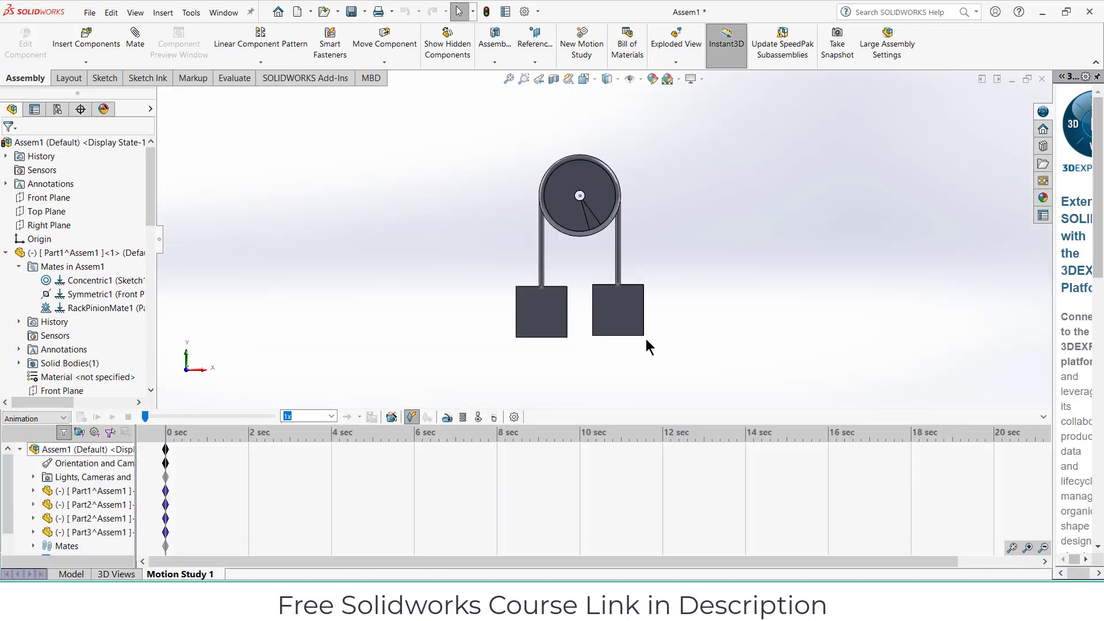
pyautogui.scroll(-3, 598, 342)
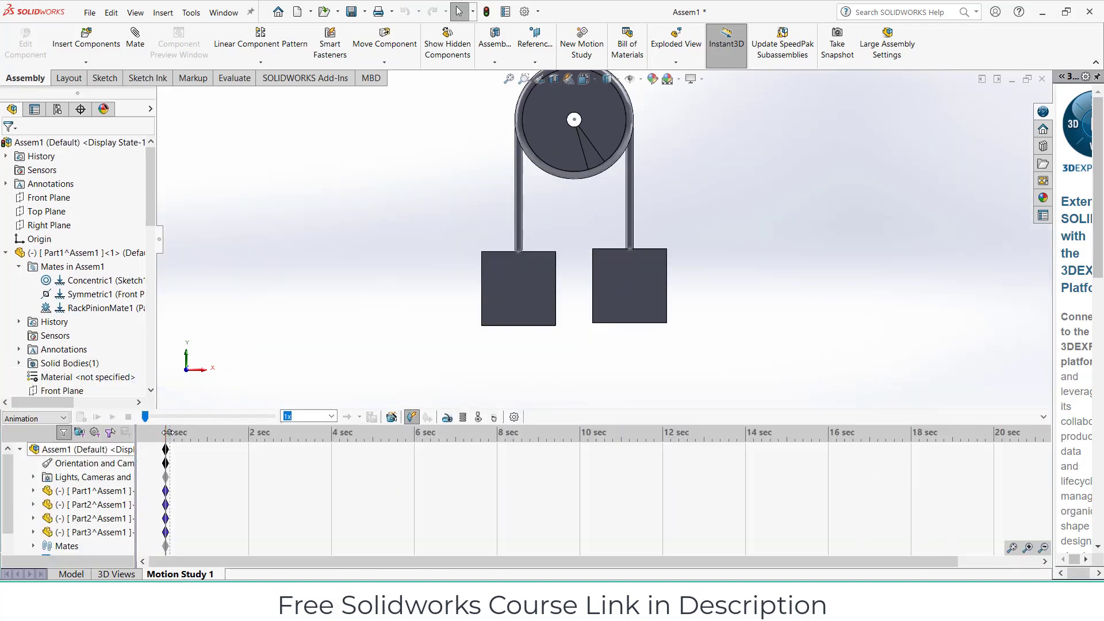
pyautogui.moveTo(167, 429); pyautogui.dragTo(204, 429)
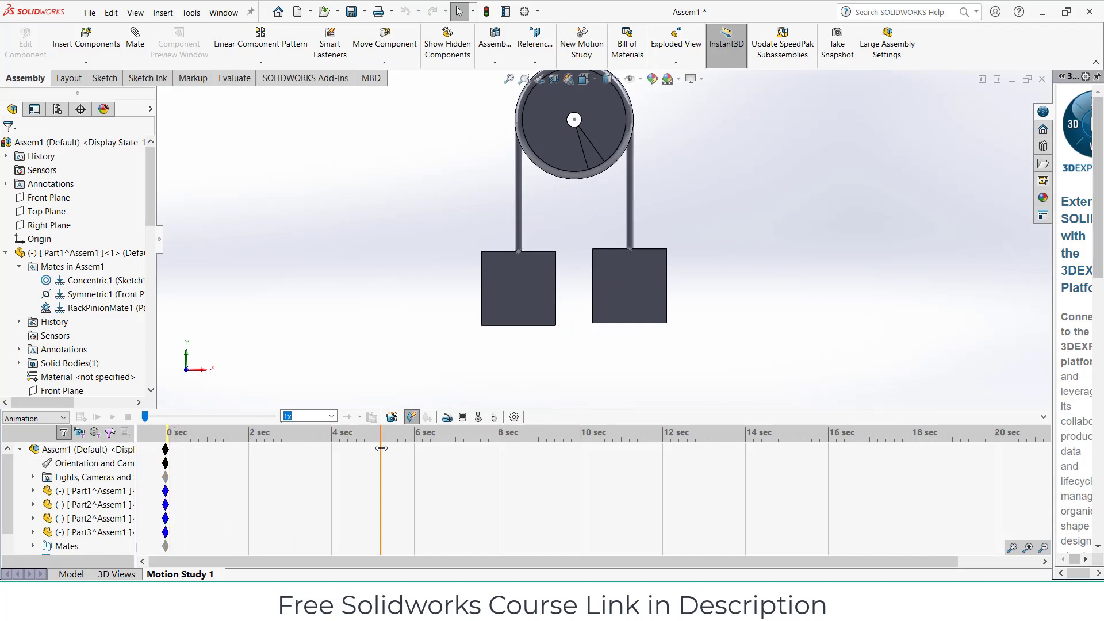
pyautogui.scroll(4, 734, 301)
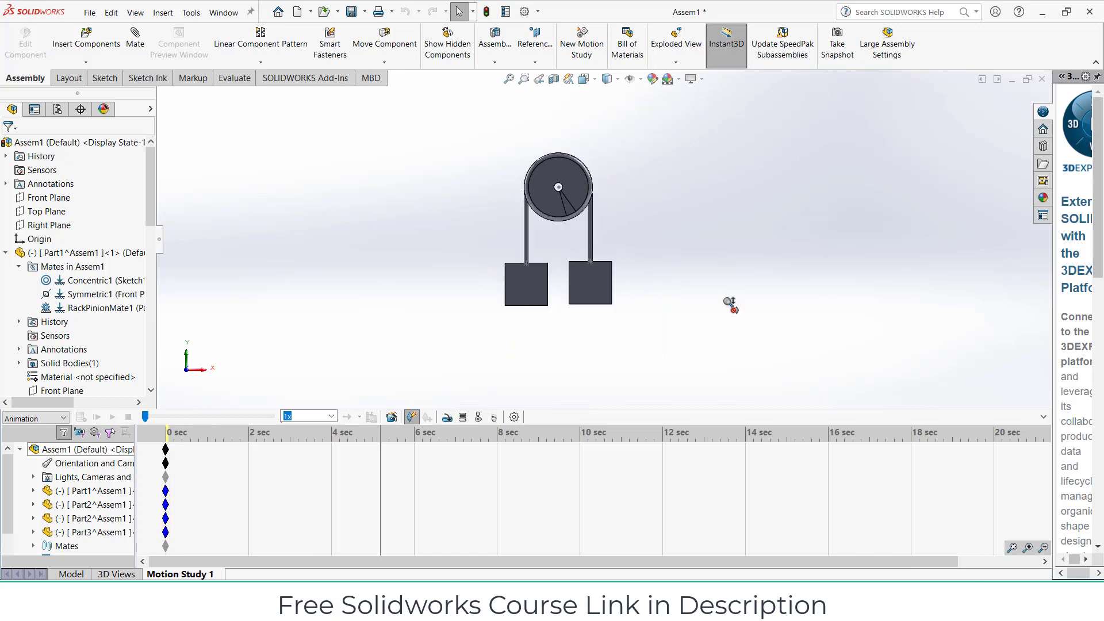
pyautogui.scroll(-3, 729, 305)
pyautogui.moveTo(418, 275); pyautogui.dragTo(428, 306)
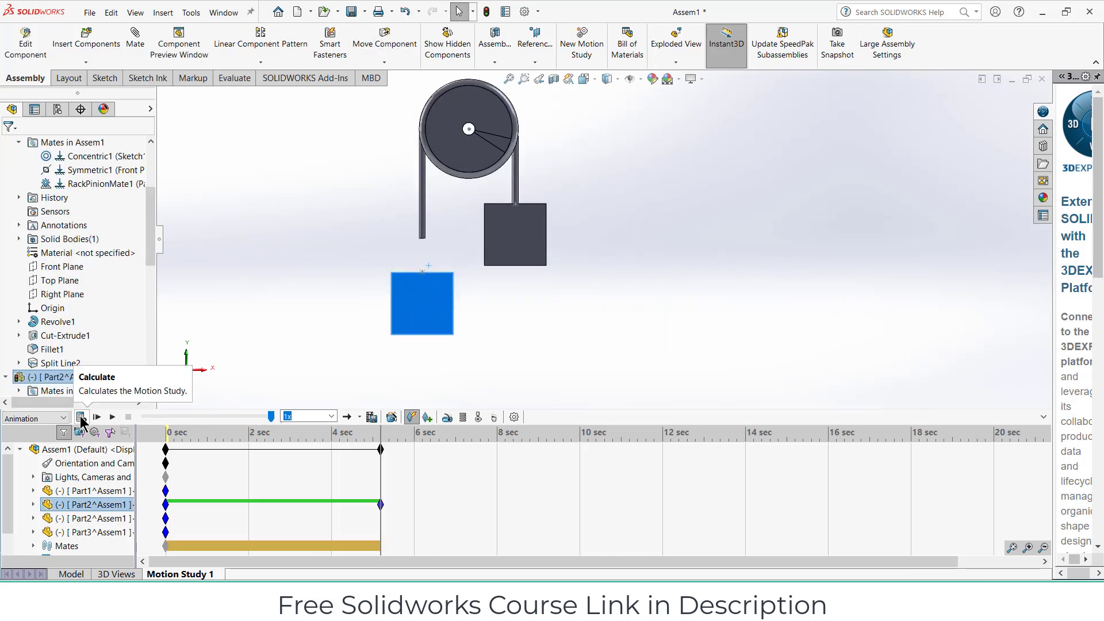
pyautogui.click(81, 417)
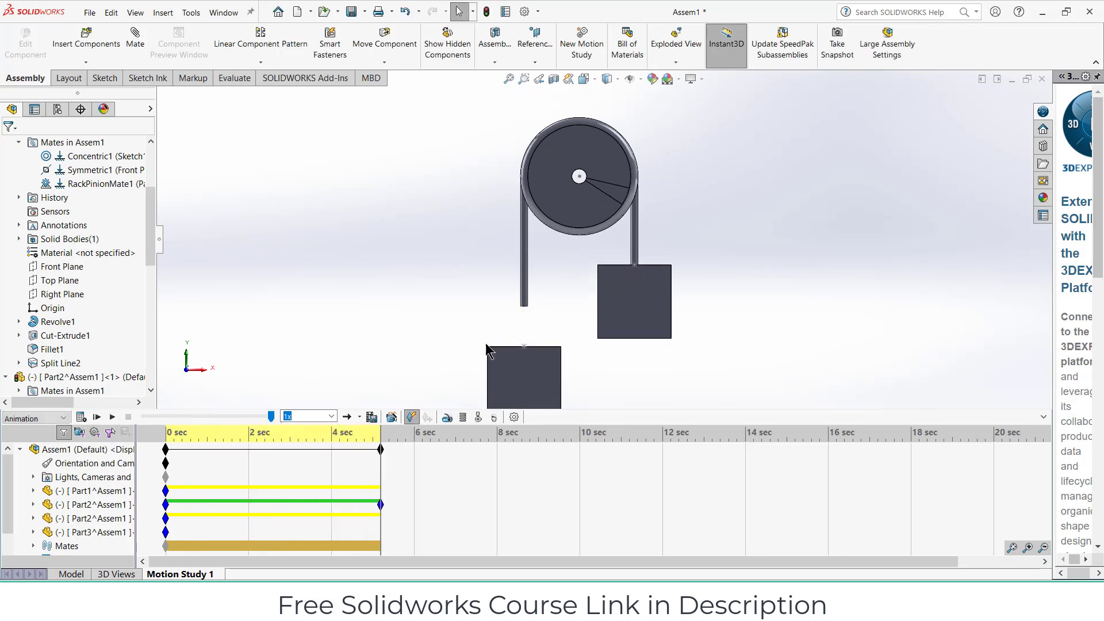
# Step: Return to the model view, edit Part3, and open Sweep1's Sketch1 for editing
pyautogui.click(107, 574)
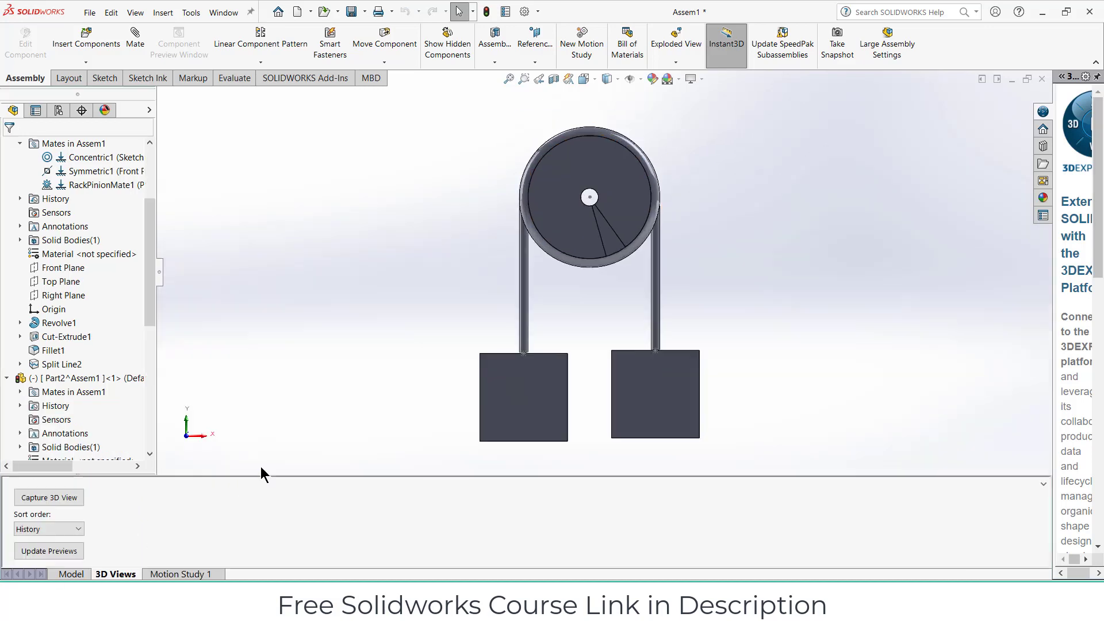
pyautogui.scroll(-2, 519, 353)
pyautogui.click(68, 574)
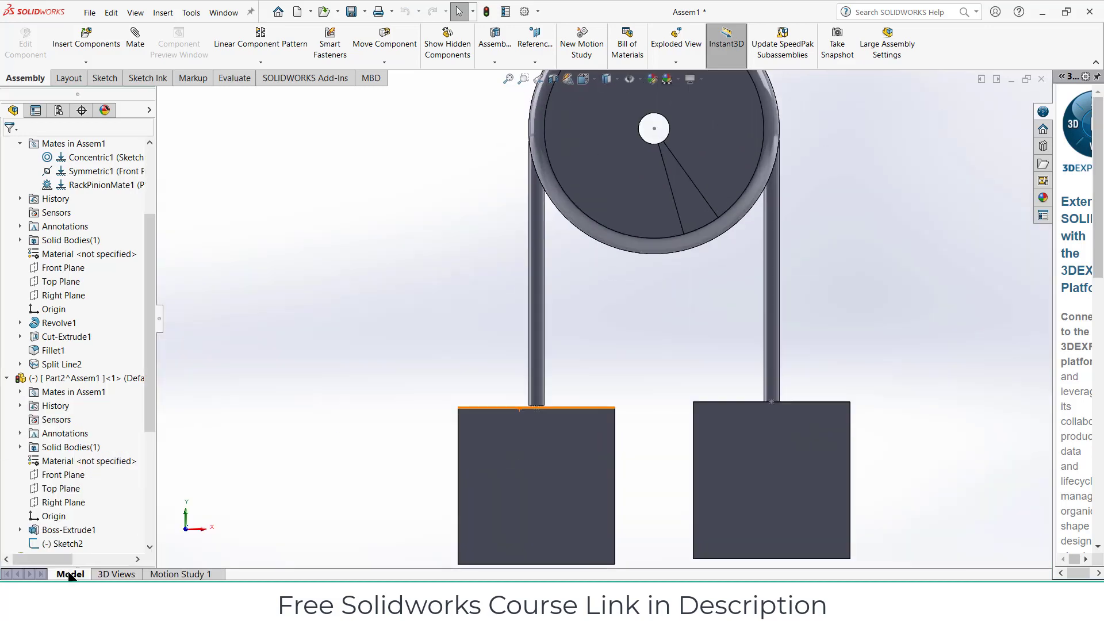
pyautogui.scroll(-5, 58, 454)
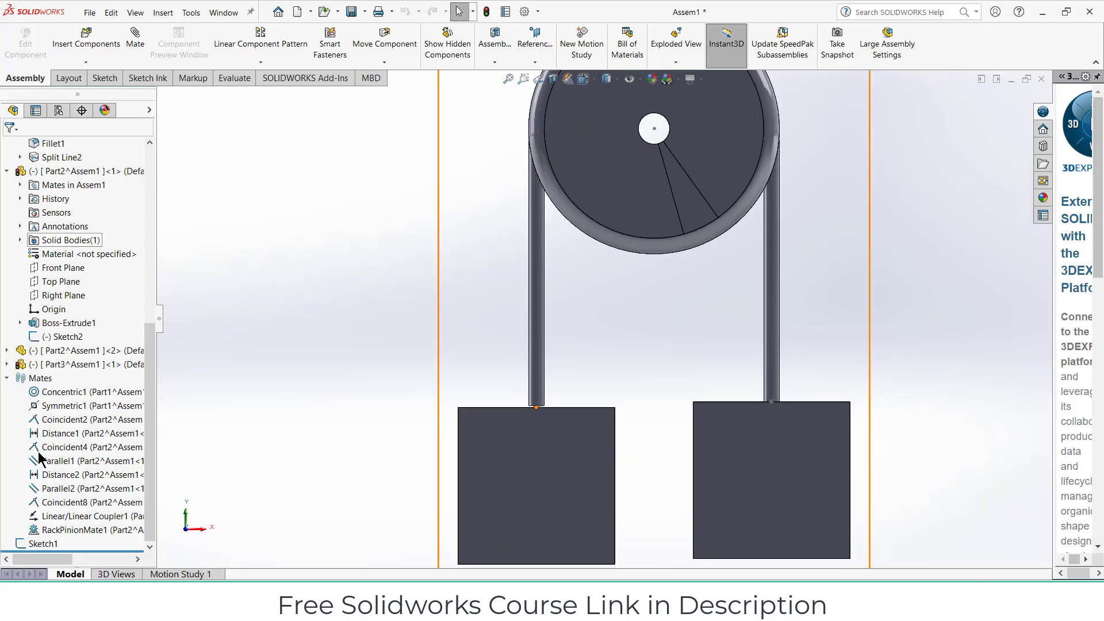
pyautogui.click(72, 365)
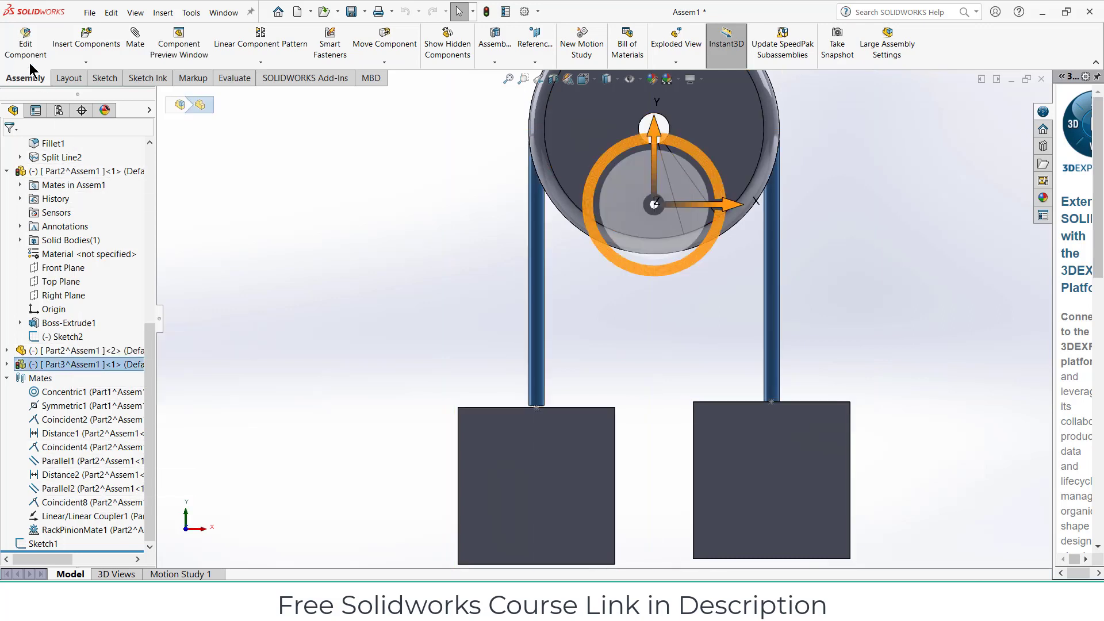
pyautogui.click(25, 48)
pyautogui.scroll(-3, 428, 344)
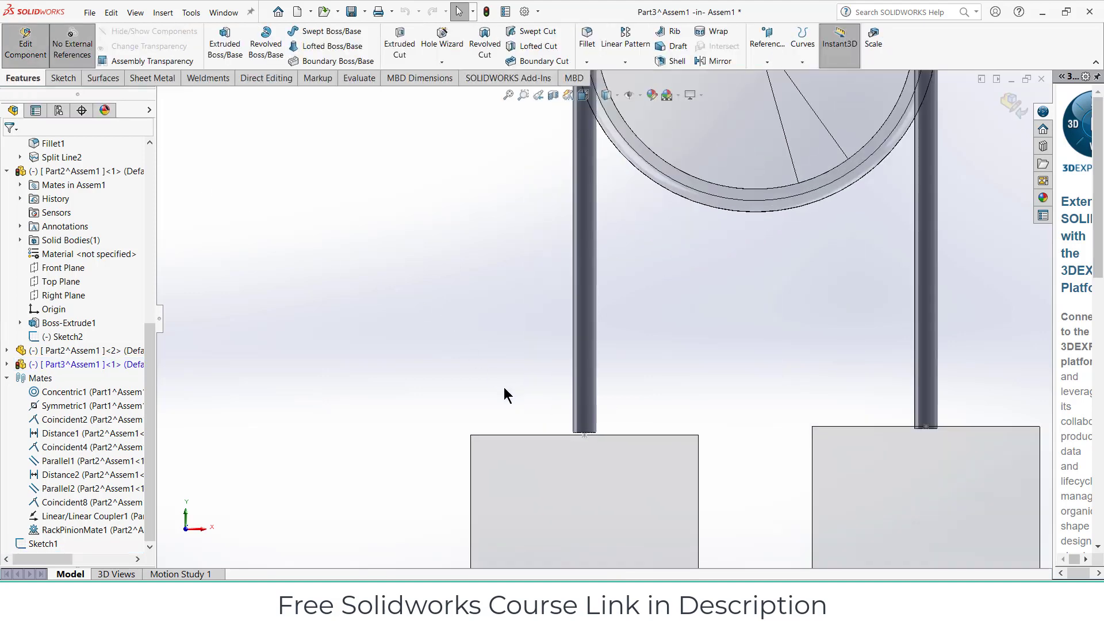
pyautogui.click(7, 365)
pyautogui.click(19, 501)
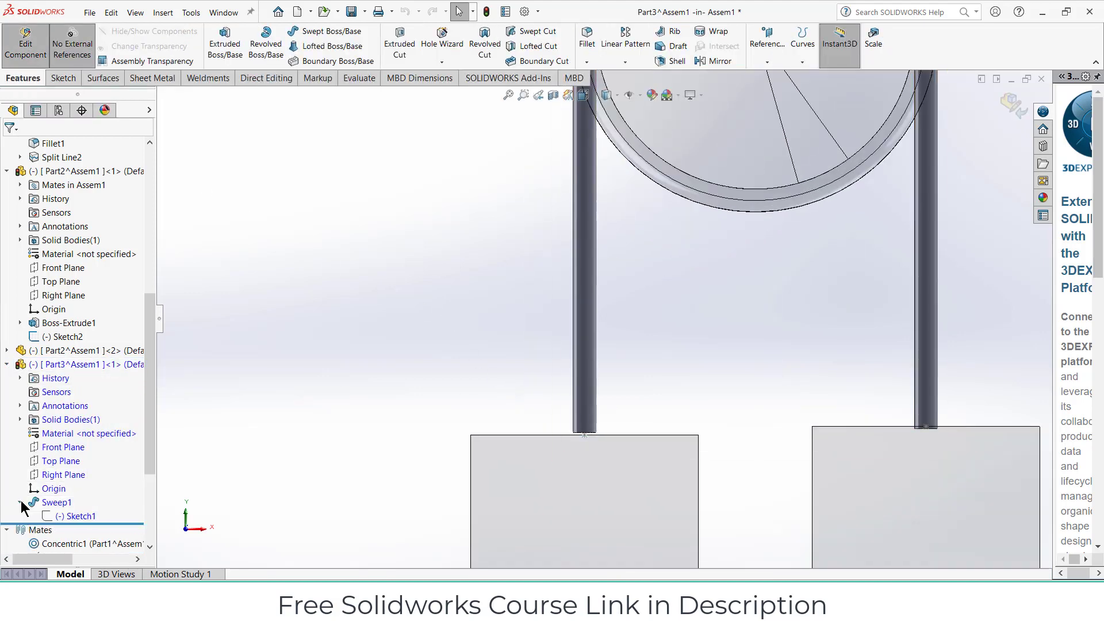
pyautogui.click(60, 516)
pyautogui.rightClick(60, 516)
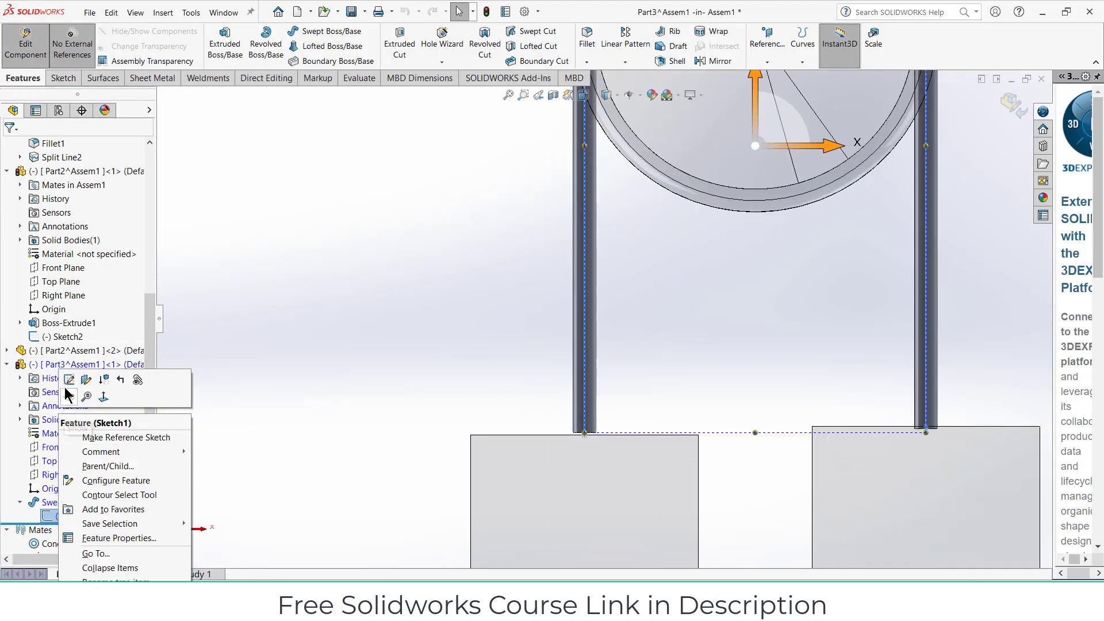
pyautogui.click(143, 397)
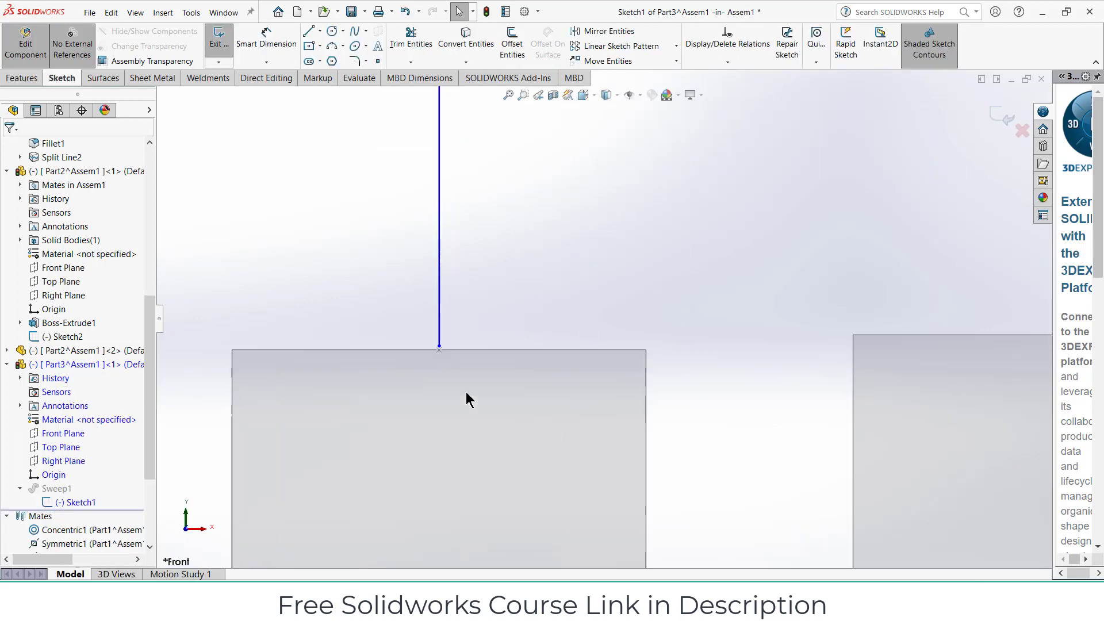
# Step: Snap the left rope line's bottom endpoint onto the left block's top edge
pyautogui.click(502, 356)
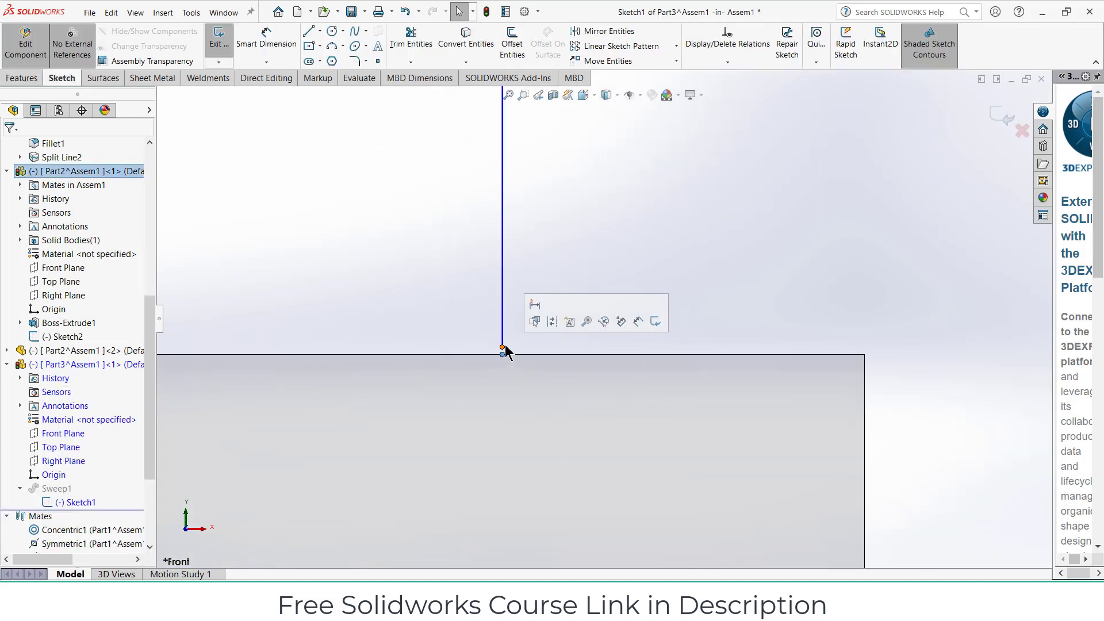
pyautogui.click(503, 348)
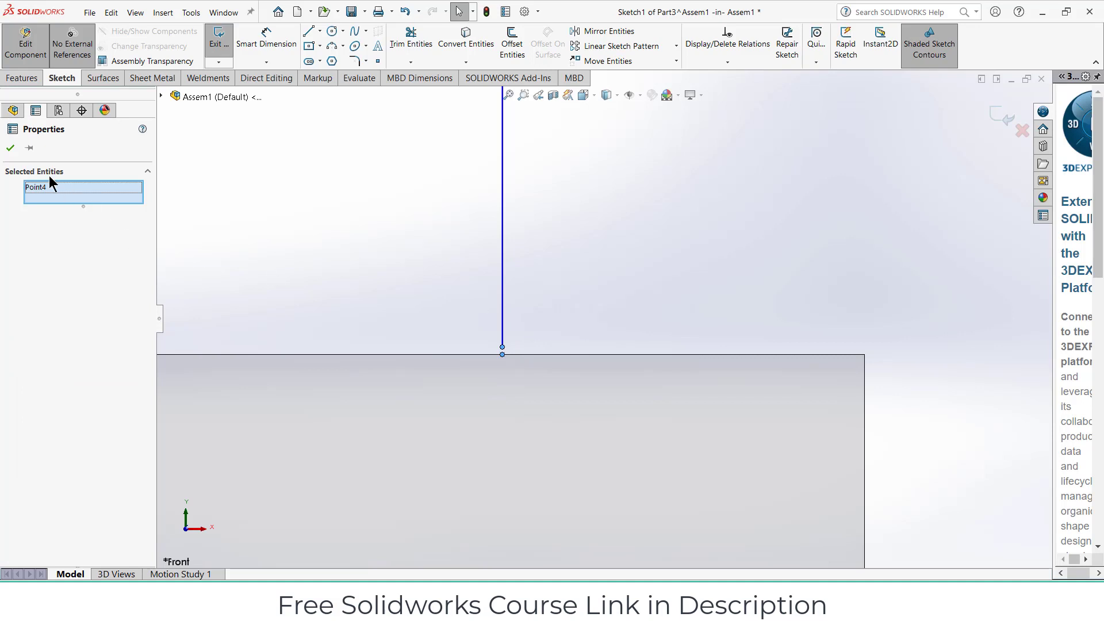
pyautogui.press('Escape')
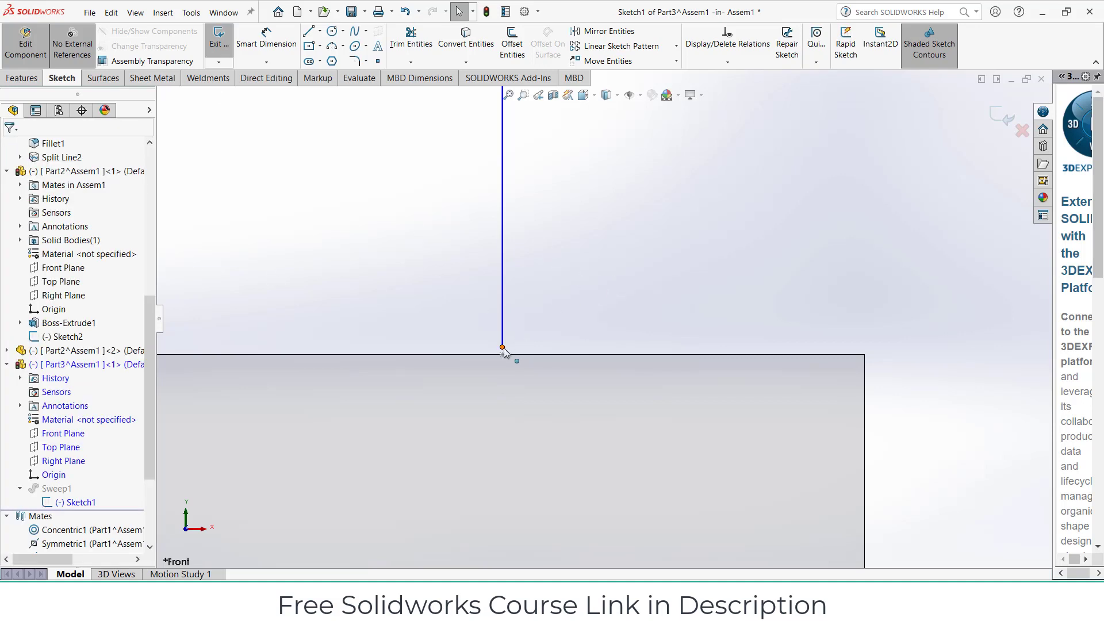
pyautogui.click(502, 348)
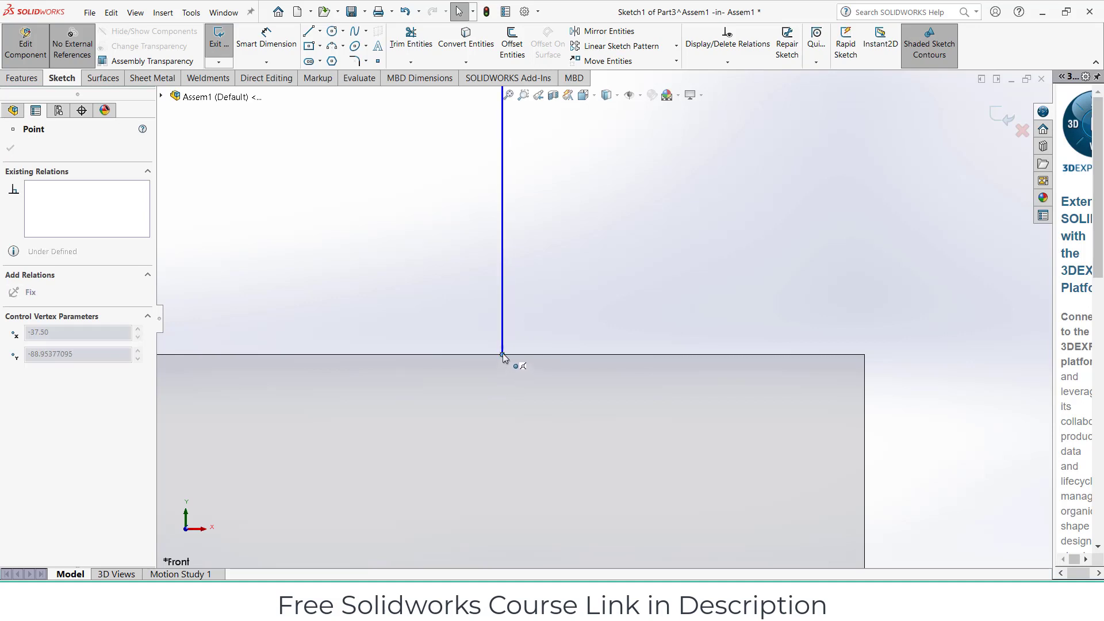
pyautogui.press('Escape')
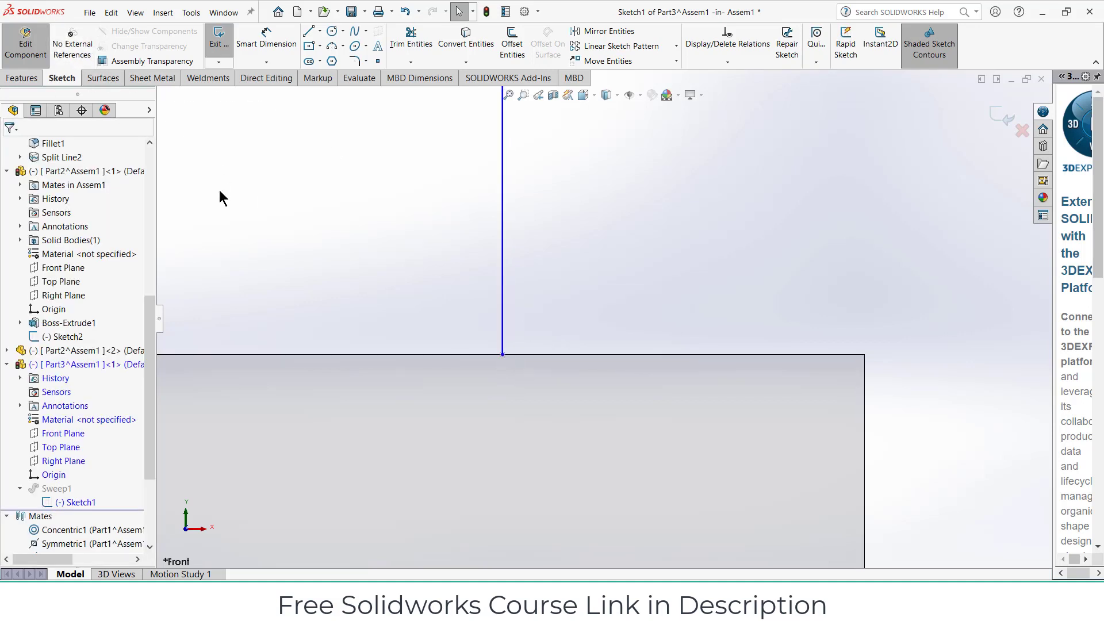
pyautogui.moveTo(502, 354)
pyautogui.mouseDown()
pyautogui.moveTo(511, 328)
pyautogui.moveTo(502, 356)
pyautogui.mouseUp()
pyautogui.press('Escape')
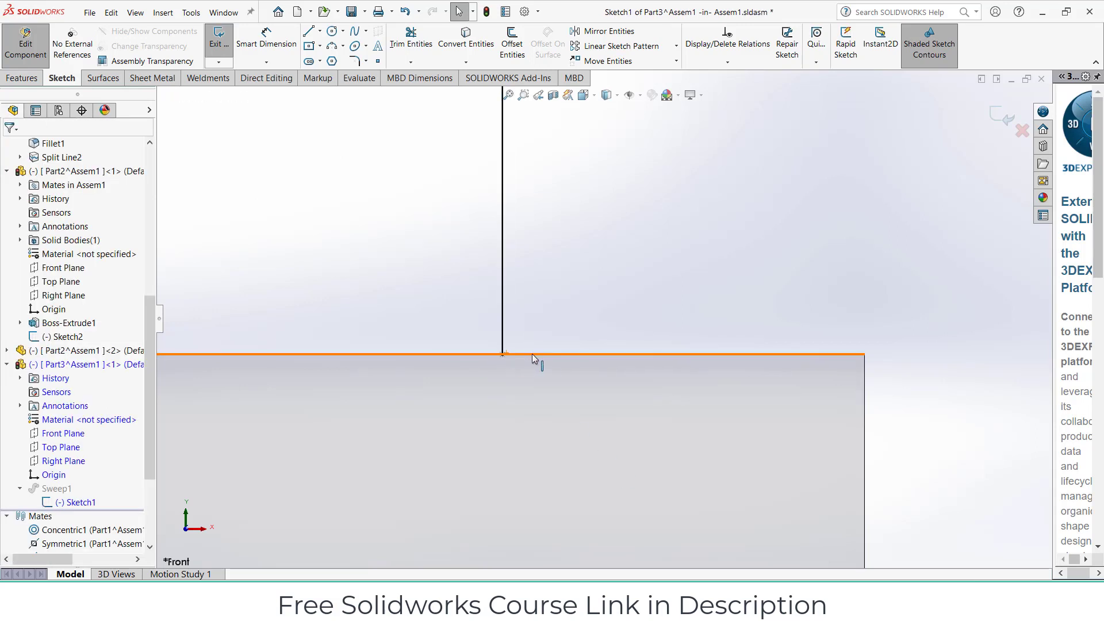
pyautogui.scroll(5, 537, 363)
pyautogui.scroll(2, 753, 229)
pyautogui.scroll(-8, 740, 343)
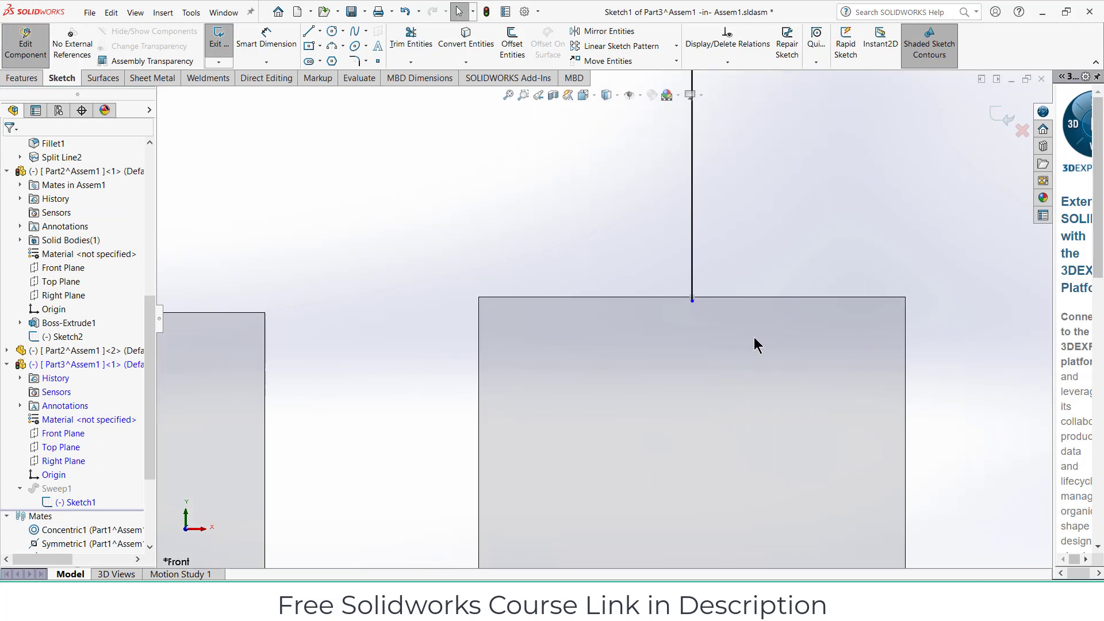
pyautogui.scroll(-3, 652, 272)
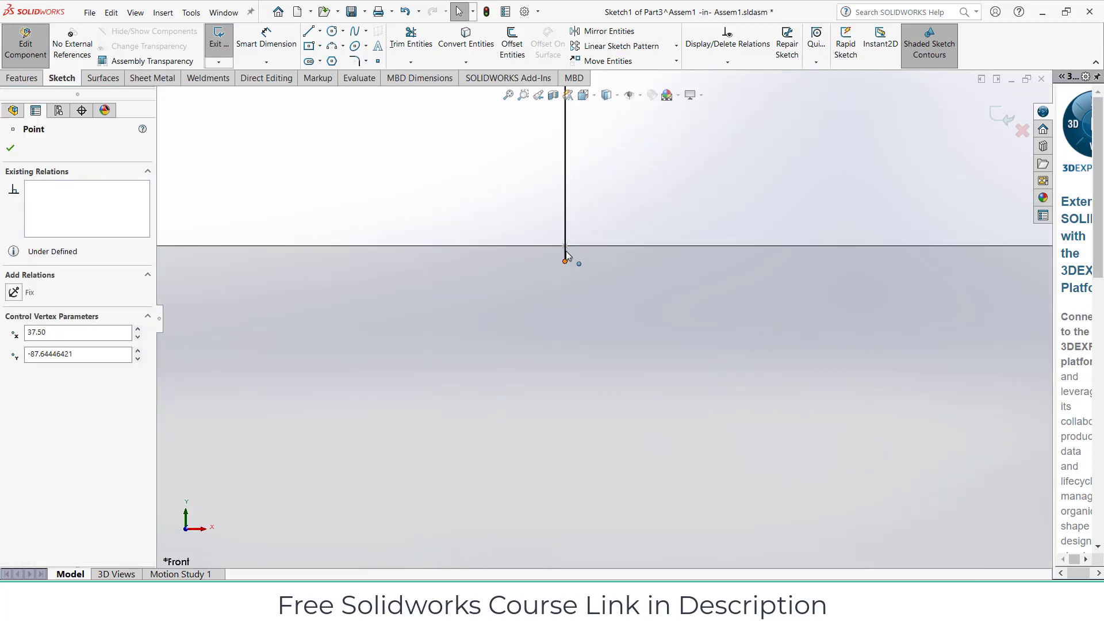
pyautogui.moveTo(565, 253); pyautogui.dragTo(567, 250)
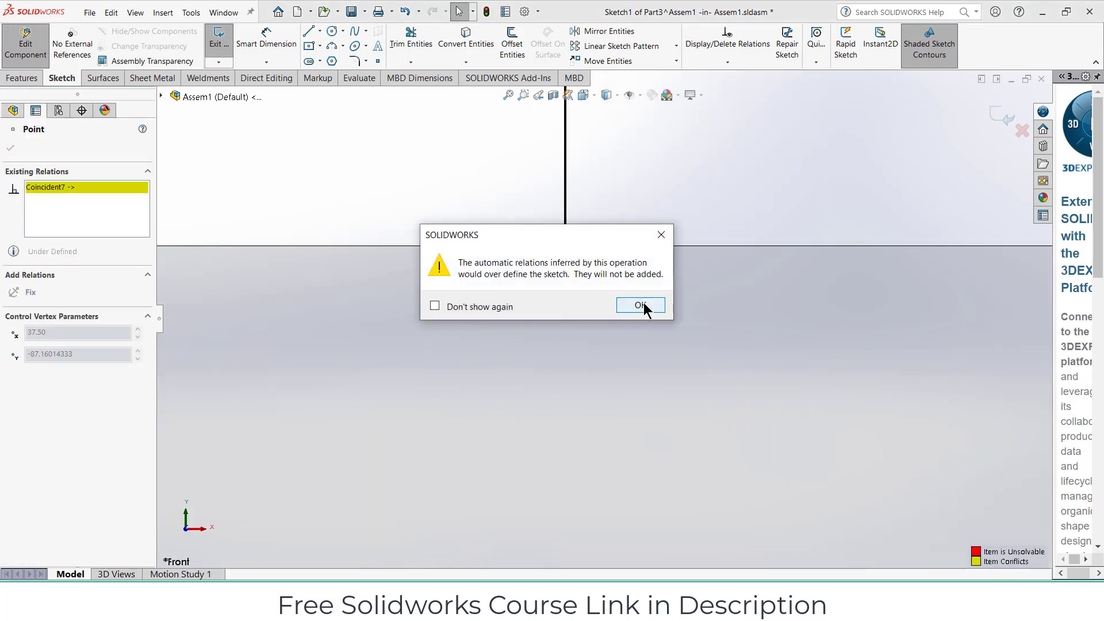
pyautogui.click(644, 306)
pyautogui.scroll(5, 633, 322)
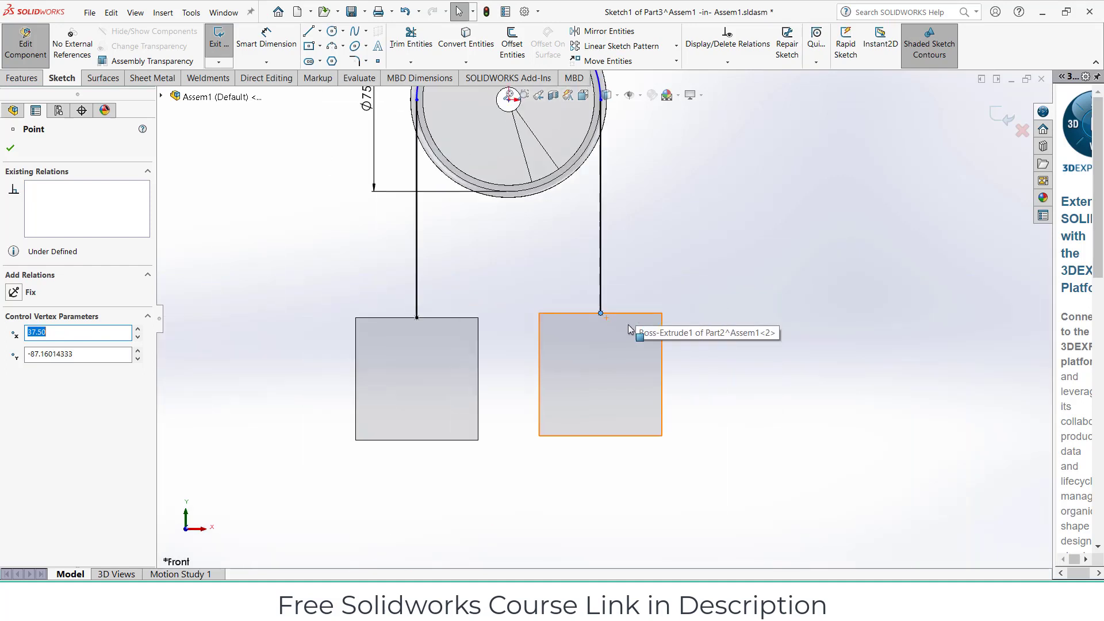
pyautogui.click(515, 283)
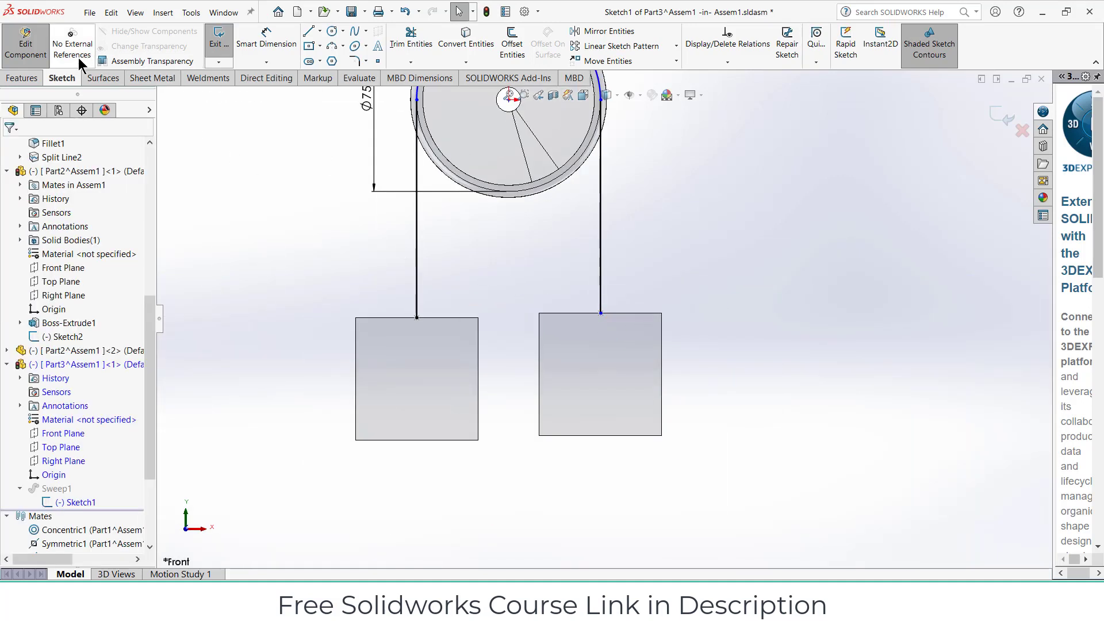
# Step: Fix the right line's bottom endpoint at the right block and rebuild the sweep
pyautogui.scroll(-10, 595, 301)
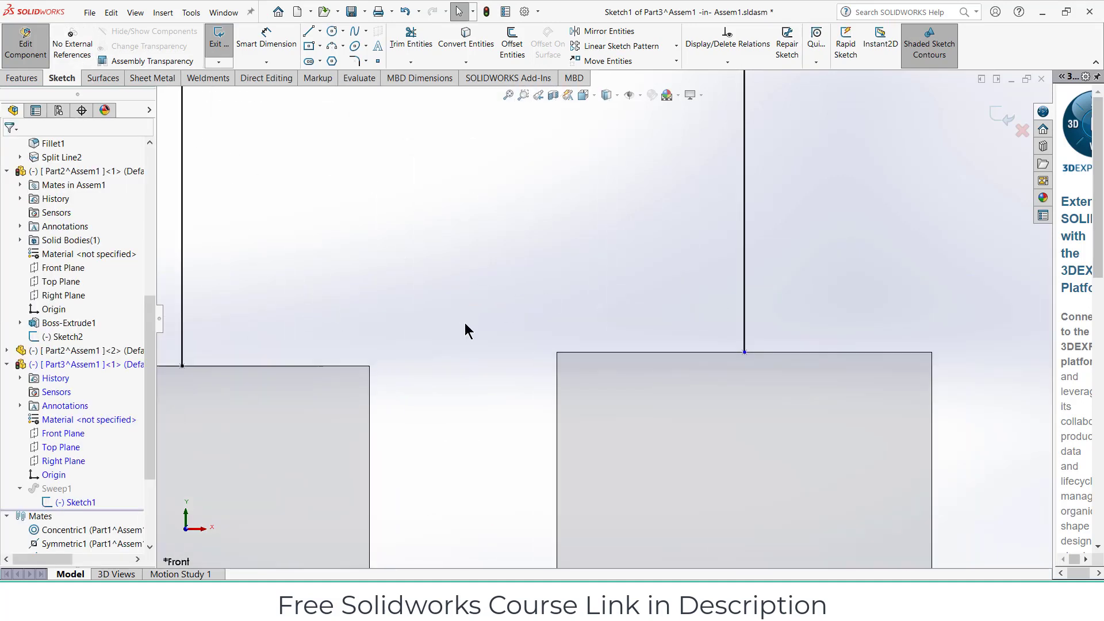
pyautogui.click(628, 389)
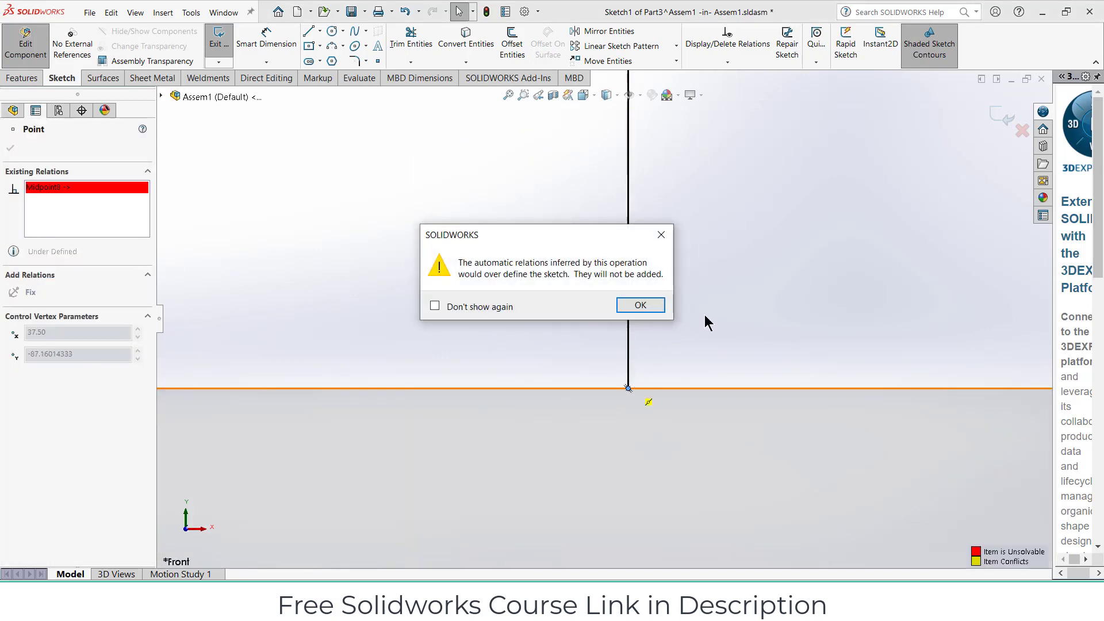
pyautogui.click(659, 311)
pyautogui.scroll(8, 835, 368)
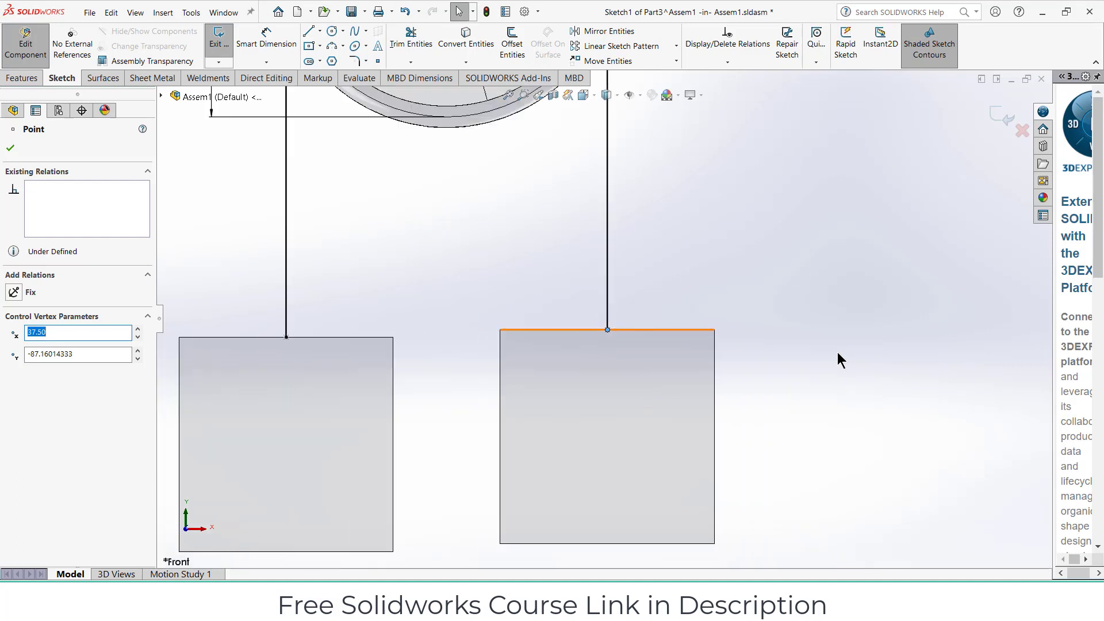
pyautogui.click(766, 367)
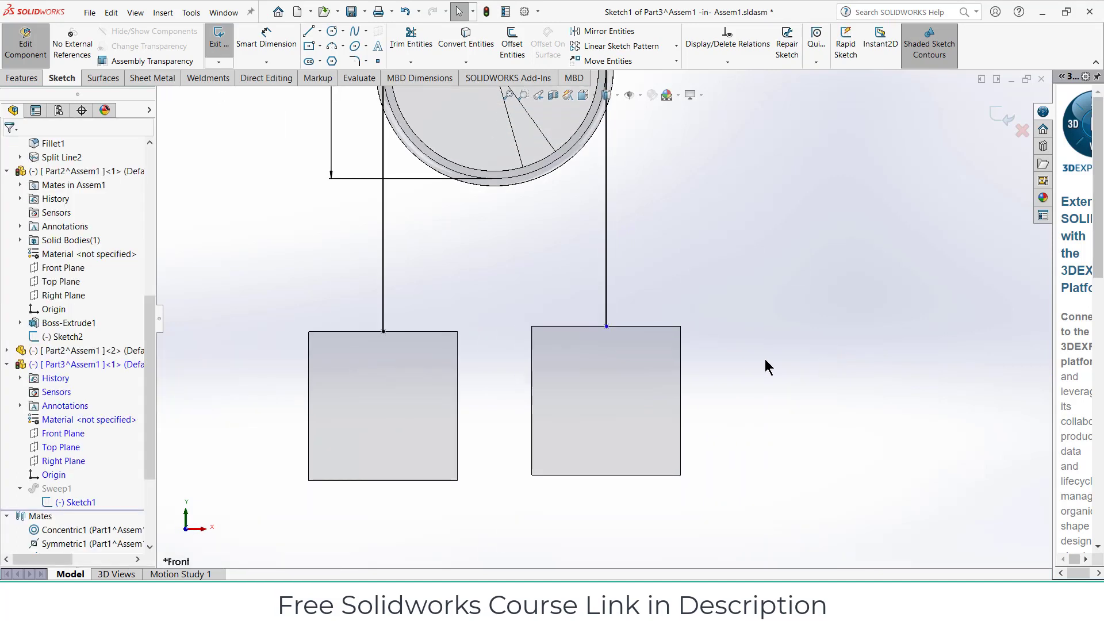
pyautogui.click(1000, 118)
# Step: Return to the assembly and play the Motion Study 1 animation
pyautogui.click(1002, 118)
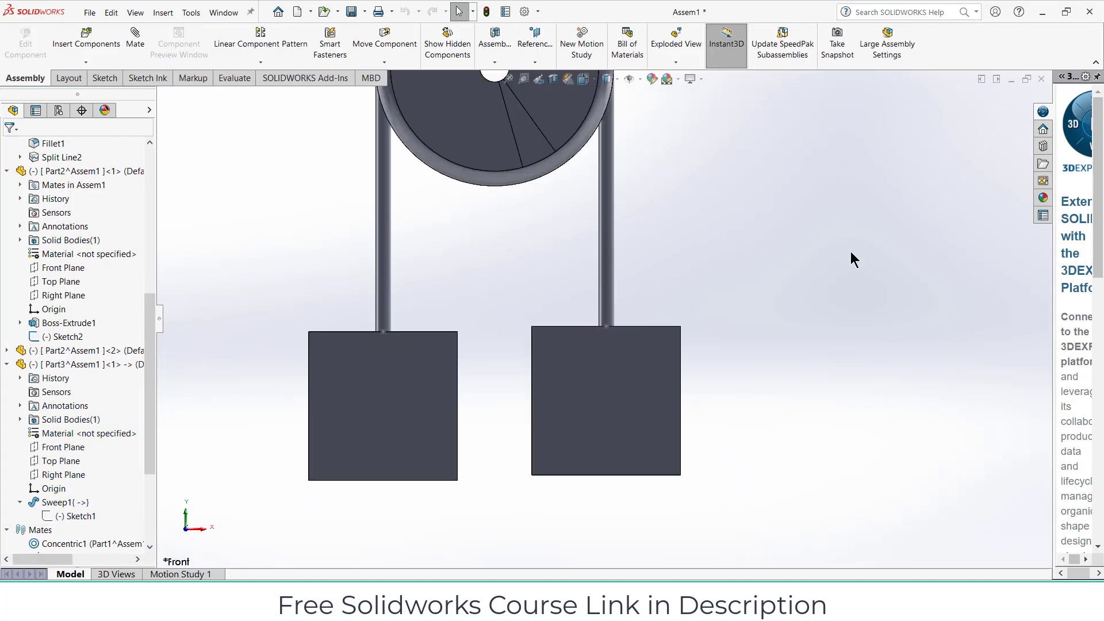
pyautogui.click(186, 576)
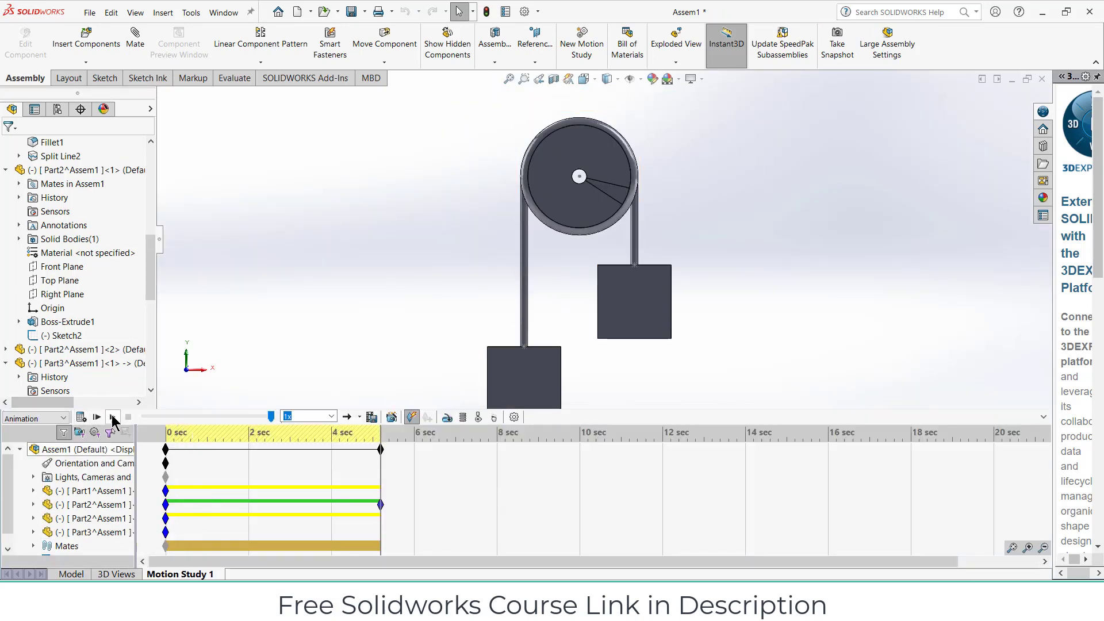
pyautogui.click(113, 417)
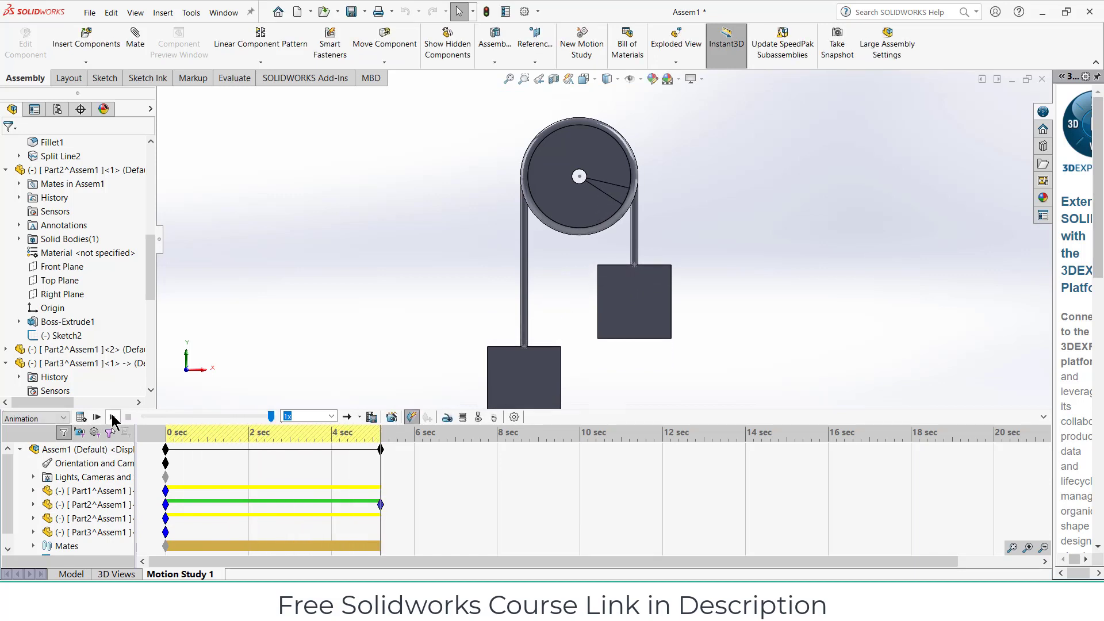
# Step: Switch playback to Reciprocate and bring up the Motion Study Properties
pyautogui.click(360, 418)
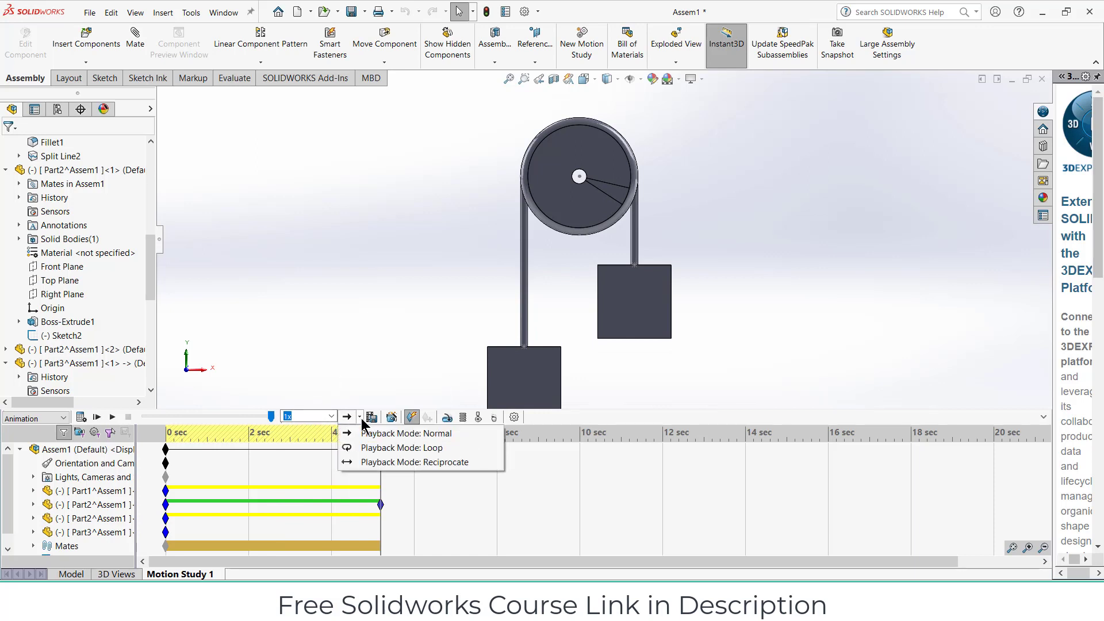
pyautogui.click(364, 462)
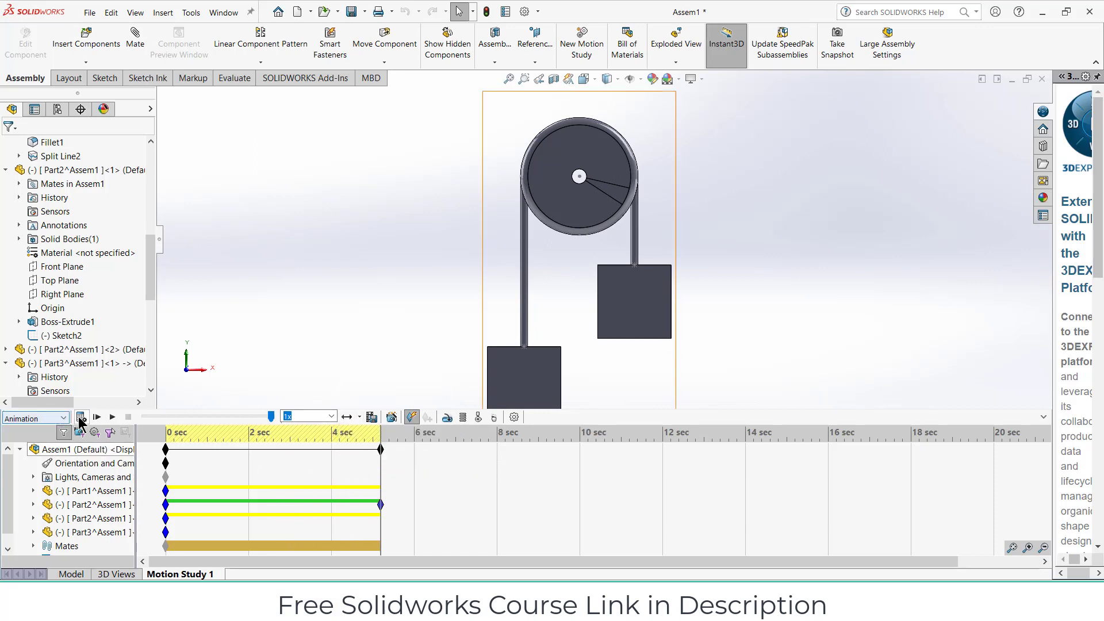
pyautogui.click(514, 417)
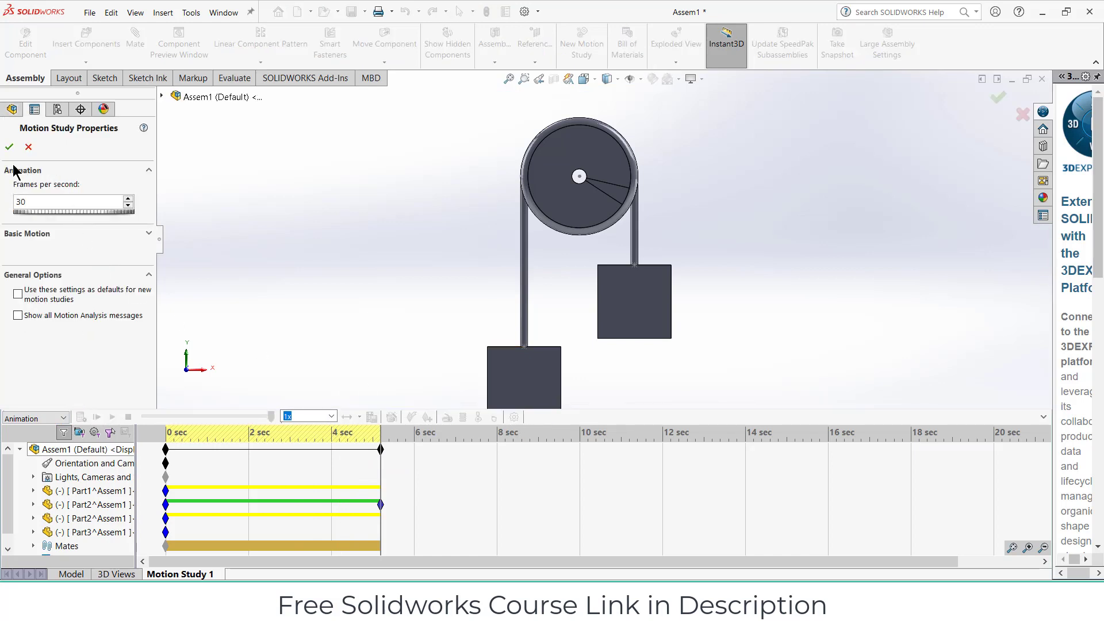
# Step: Confirm the motion study properties, then trial a red colour on the whole pulley
pyautogui.click(9, 147)
pyautogui.scroll(-3, 628, 155)
pyautogui.click(615, 257)
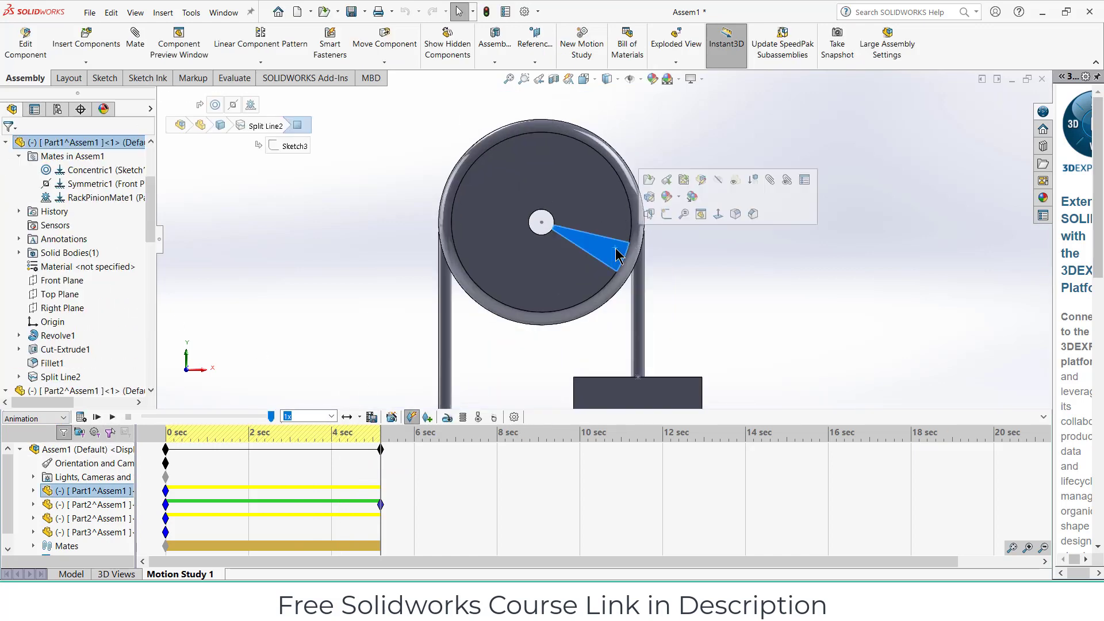
pyautogui.click(679, 198)
pyautogui.click(699, 273)
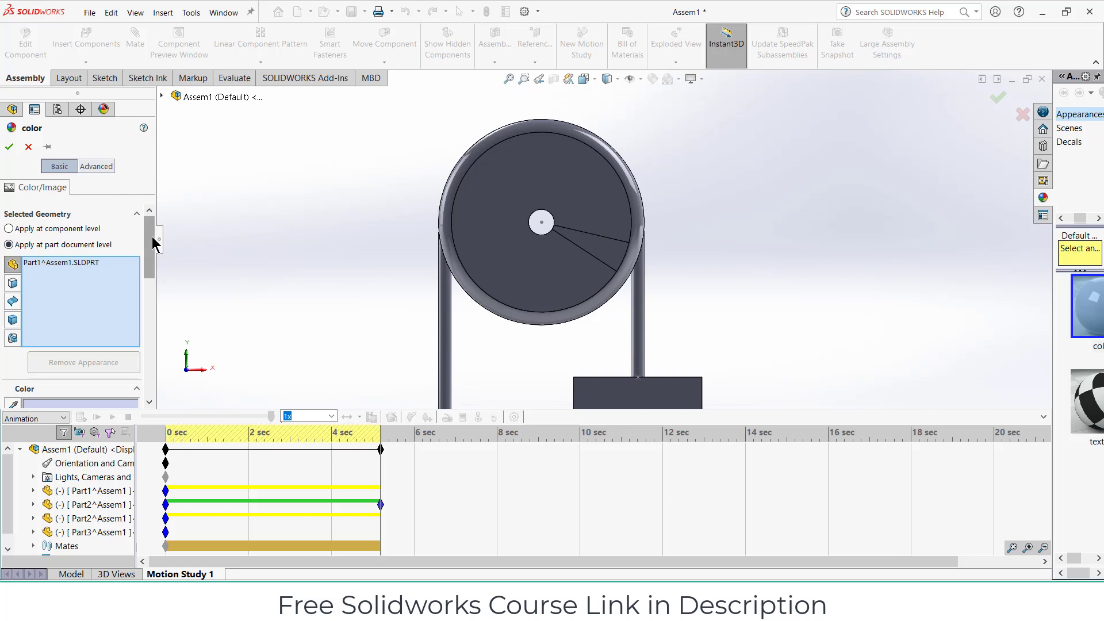
pyautogui.moveTo(151, 239); pyautogui.dragTo(150, 300)
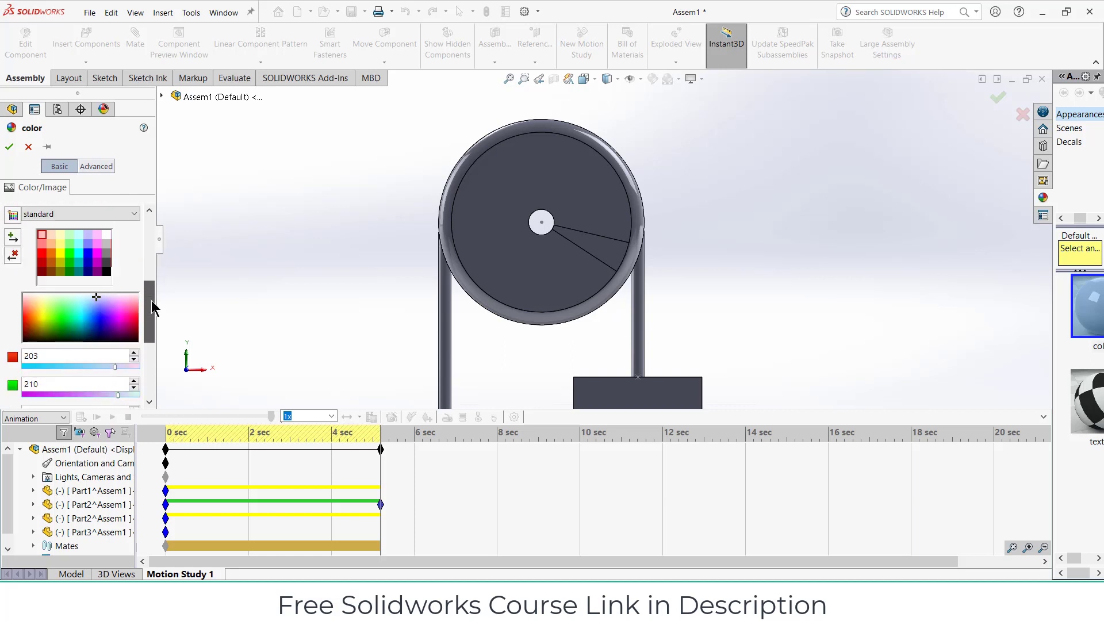
pyautogui.click(44, 252)
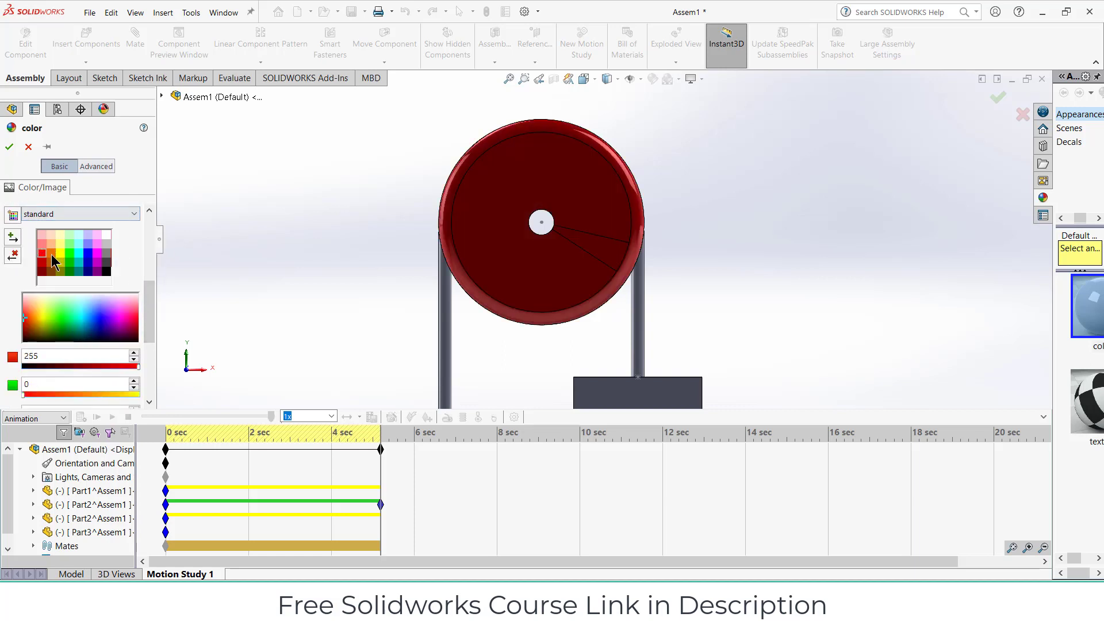
# Step: Add the wedge face, switch the trial colour to blue, then discard the recolour
pyautogui.scroll(1, 59, 272)
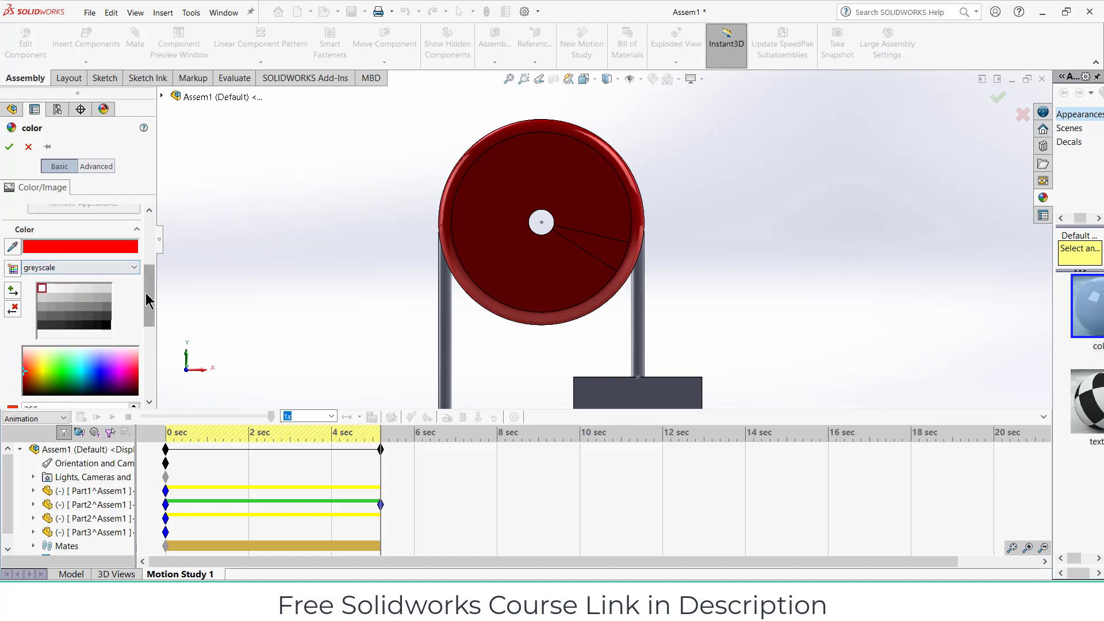
pyautogui.moveTo(148, 282); pyautogui.dragTo(144, 233)
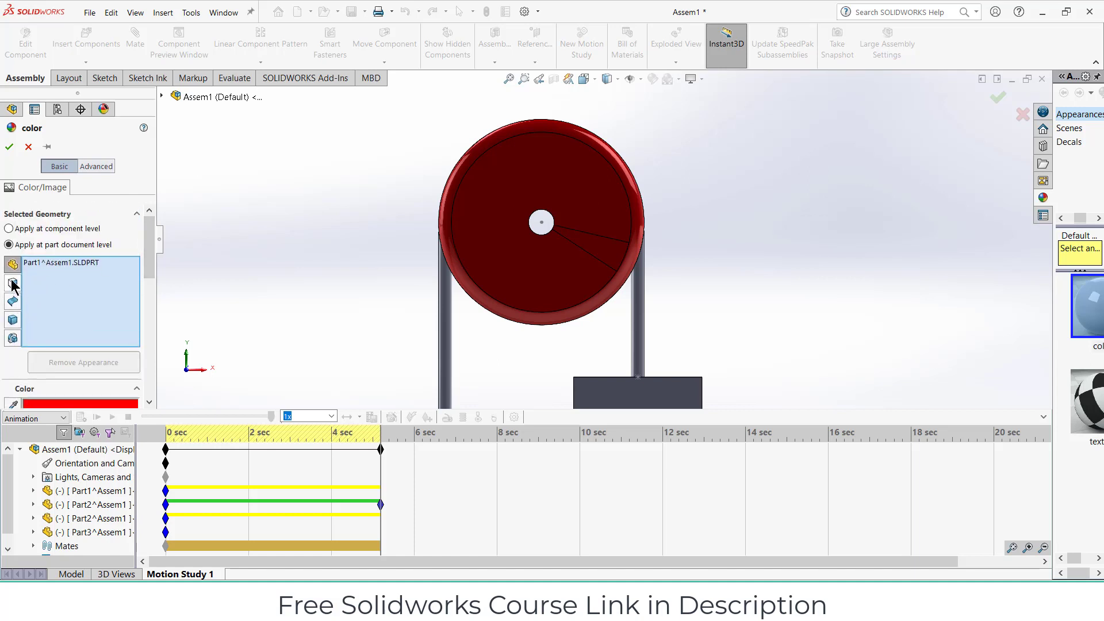
pyautogui.click(601, 251)
pyautogui.moveTo(145, 262); pyautogui.dragTo(153, 335)
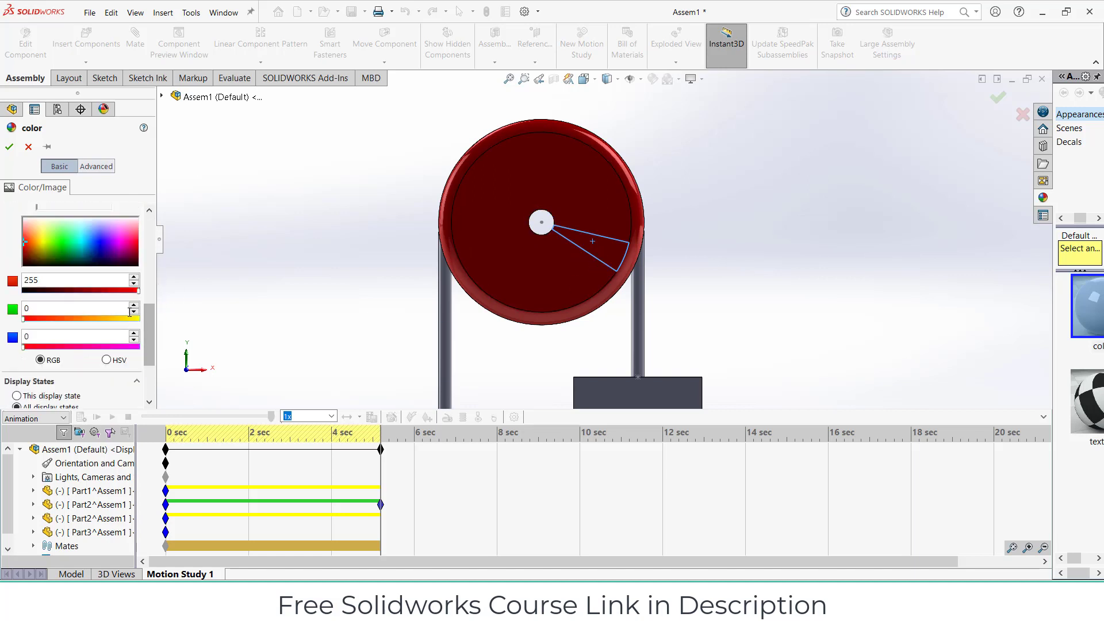
pyautogui.click(97, 241)
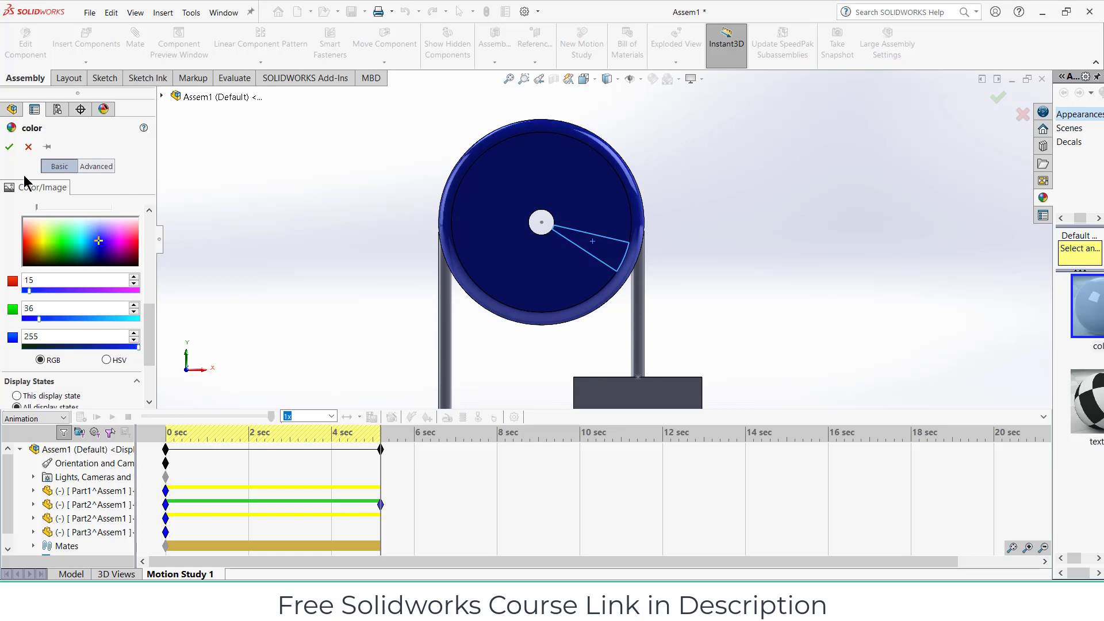
pyautogui.click(29, 147)
# Step: Colour only the pulley's wedge face (Face<1>) hot pink-red, trying several shades first
pyautogui.rightClick(606, 251)
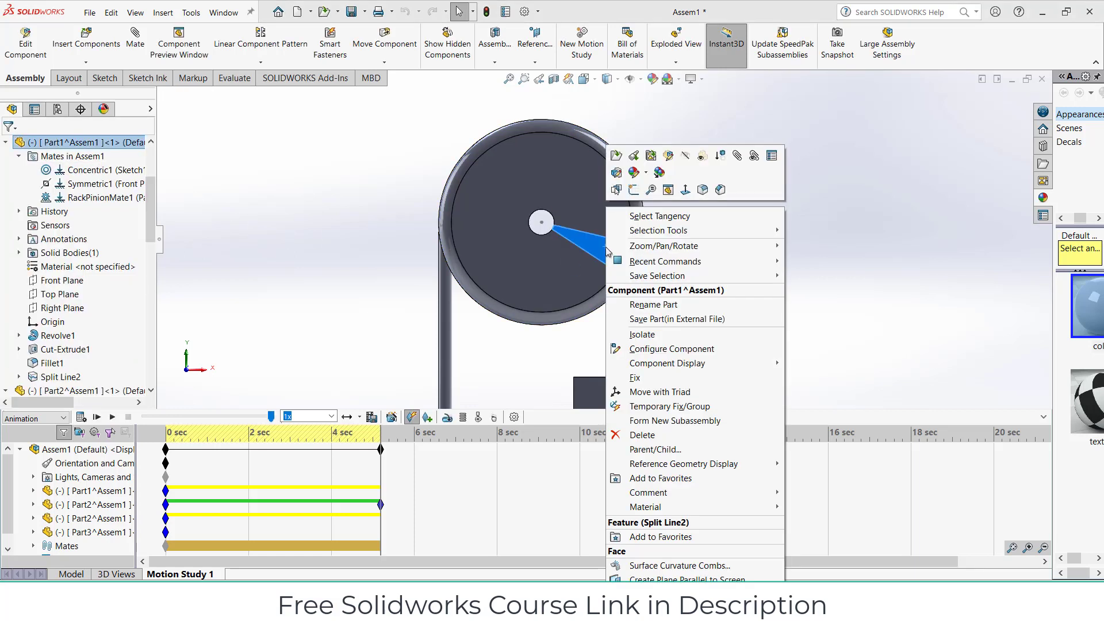
pyautogui.click(646, 175)
pyautogui.click(649, 213)
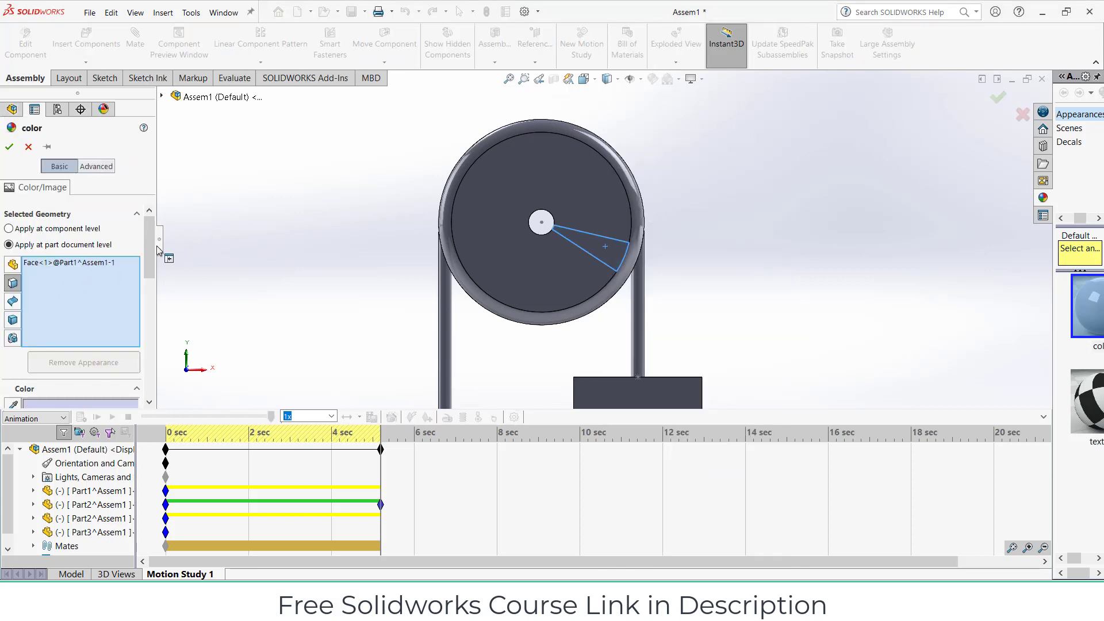
pyautogui.moveTo(153, 248); pyautogui.dragTo(160, 289)
pyautogui.click(131, 396)
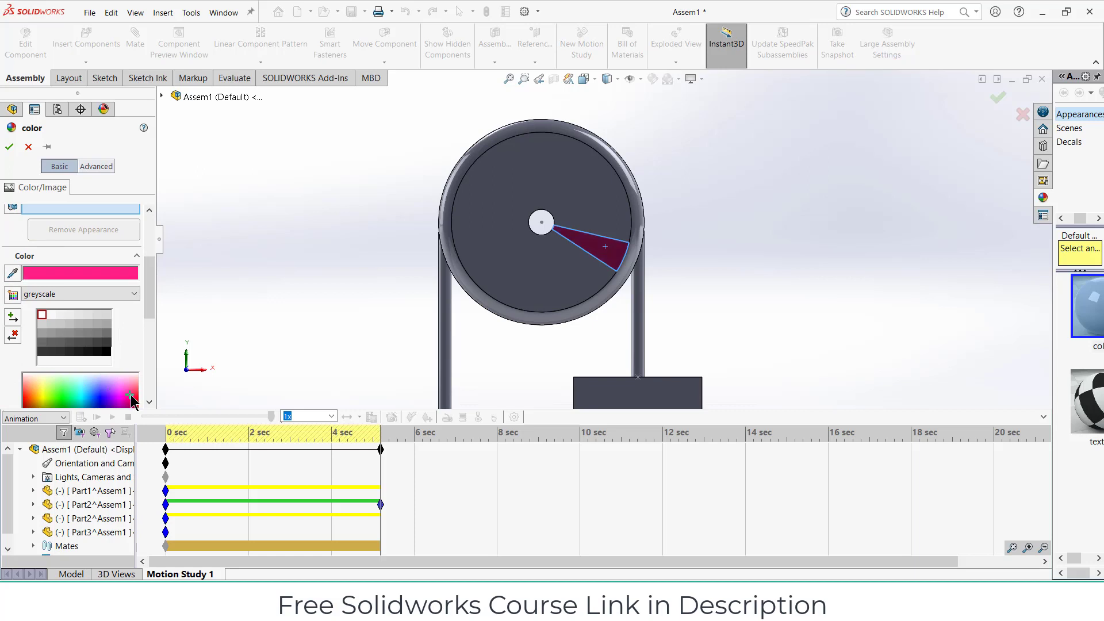
pyautogui.click(131, 380)
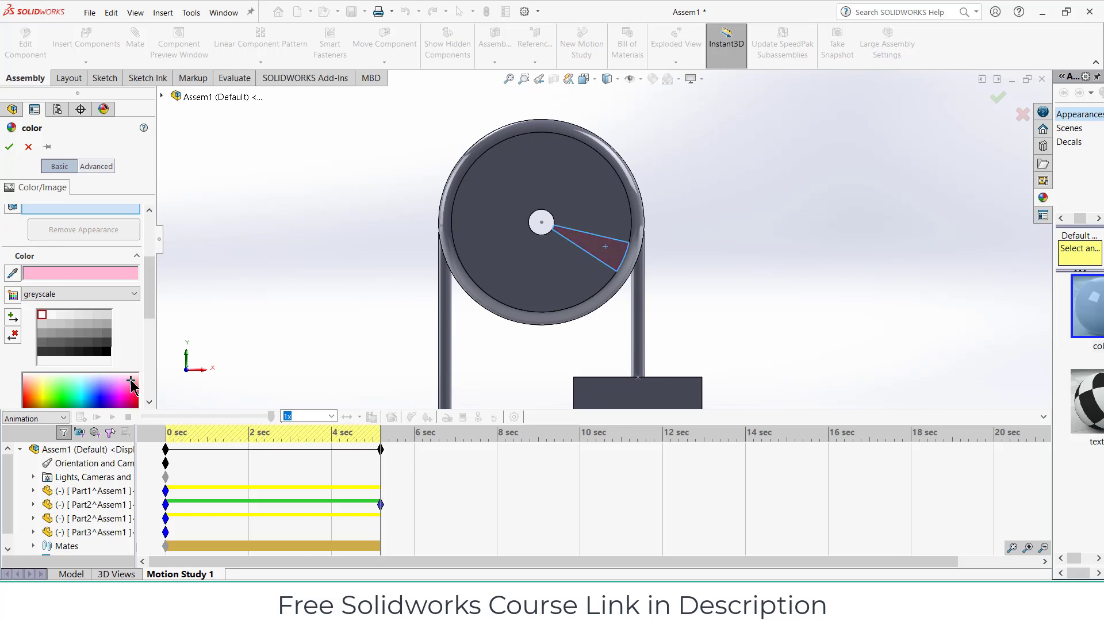
pyautogui.click(135, 404)
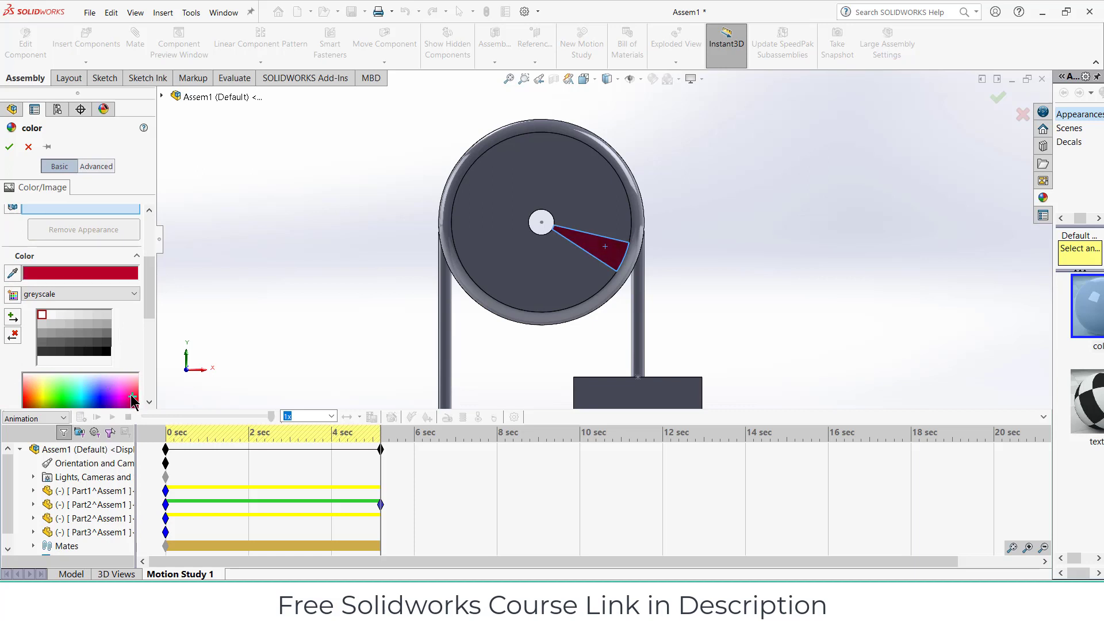
pyautogui.click(127, 386)
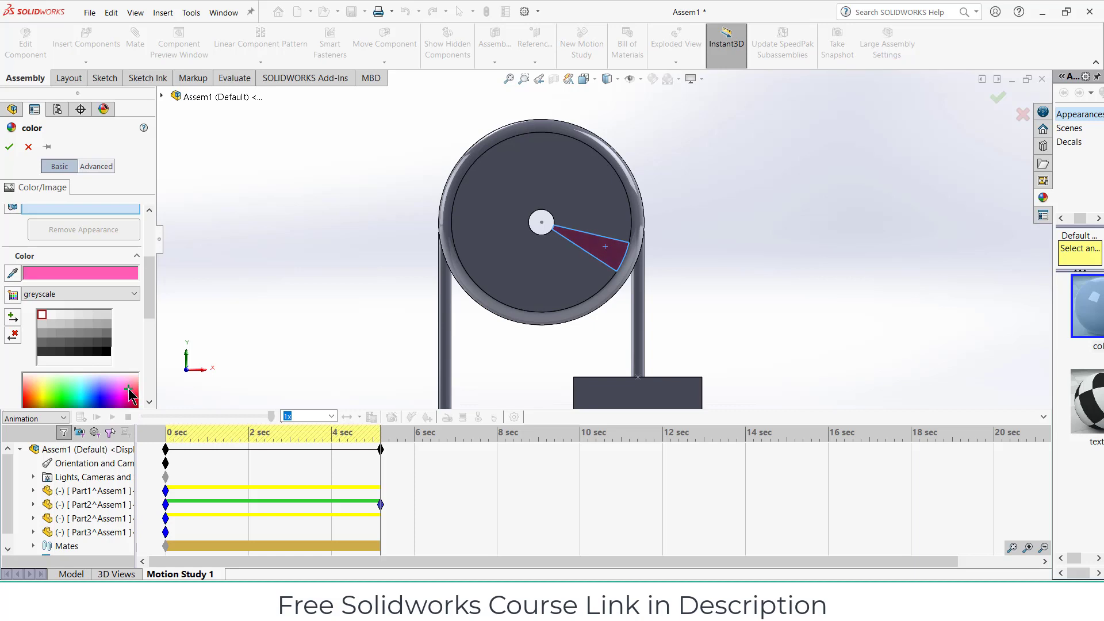
pyautogui.click(9, 148)
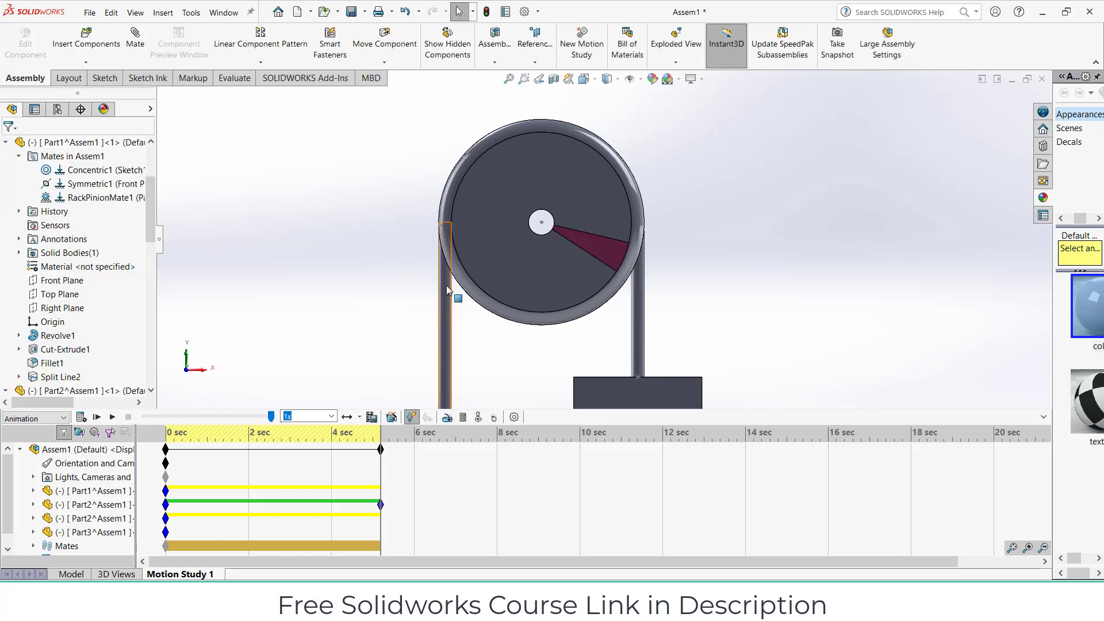
# Step: Zoom to show the whole assembly and play Motion Study 1 from the start
pyautogui.scroll(3, 552, 325)
pyautogui.scroll(-2, 587, 375)
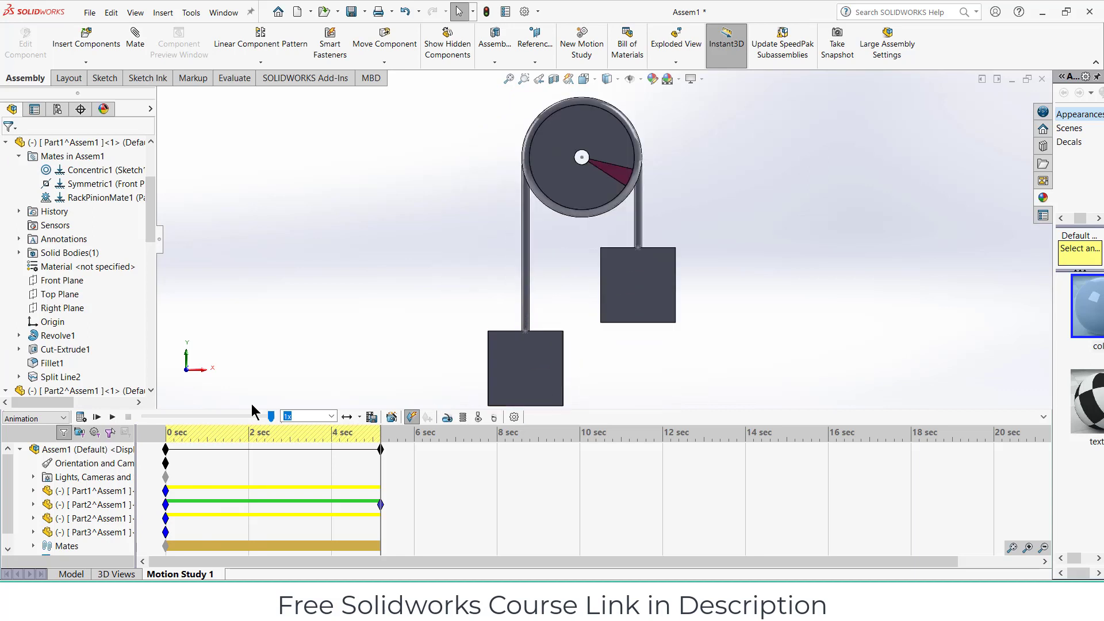
pyautogui.click(95, 418)
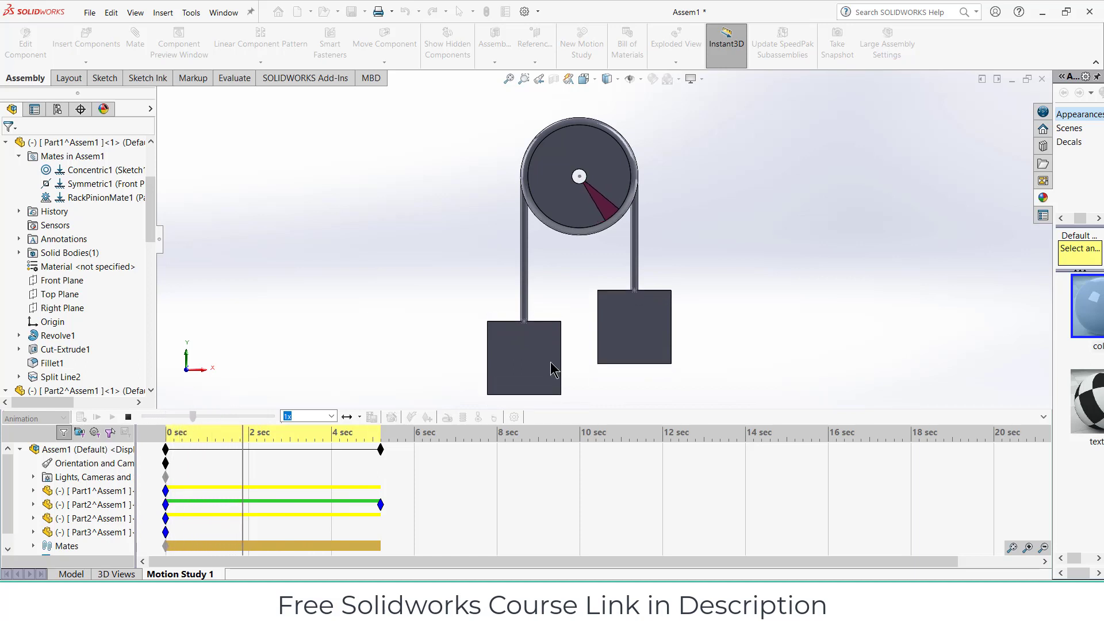
# Step: Disable playback of view keys for Orientation and Camera Views
pyautogui.rightClick(90, 464)
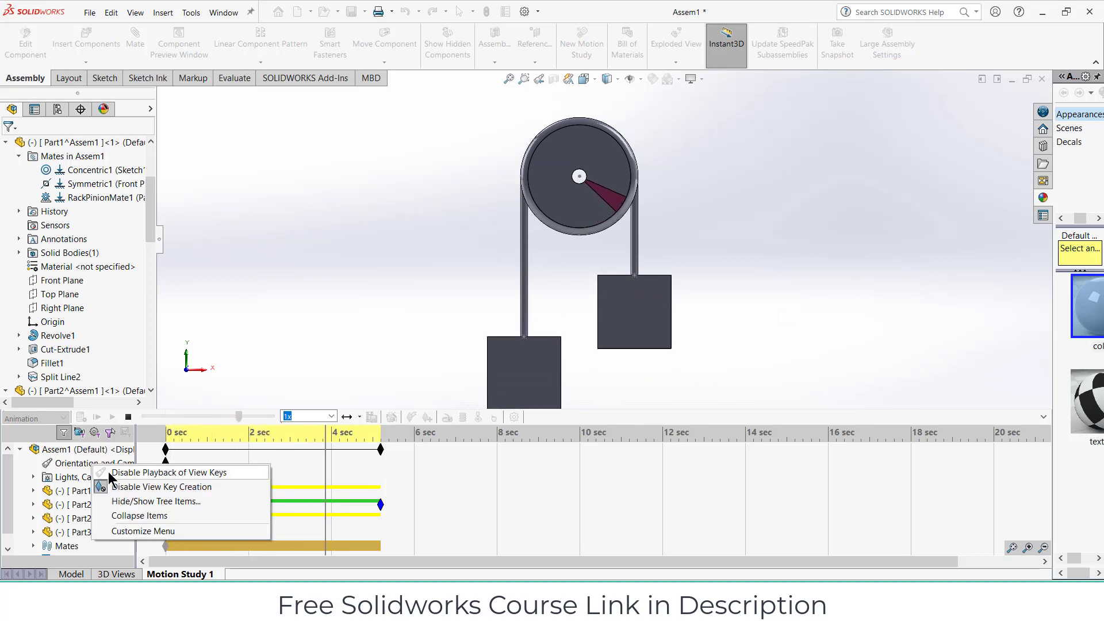
pyautogui.click(144, 472)
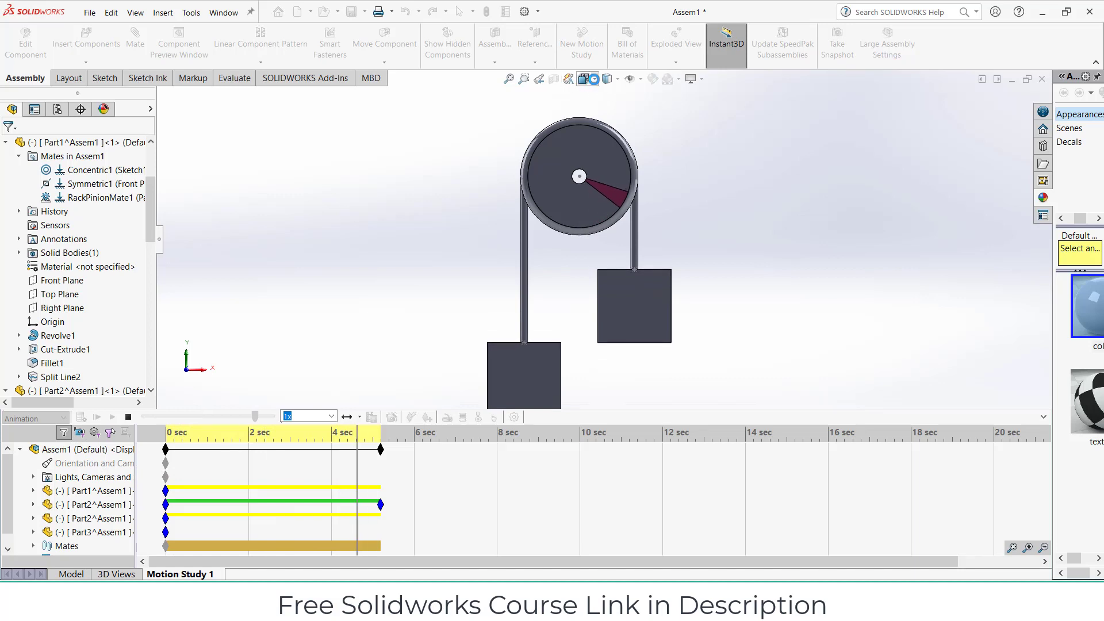
pyautogui.click(590, 79)
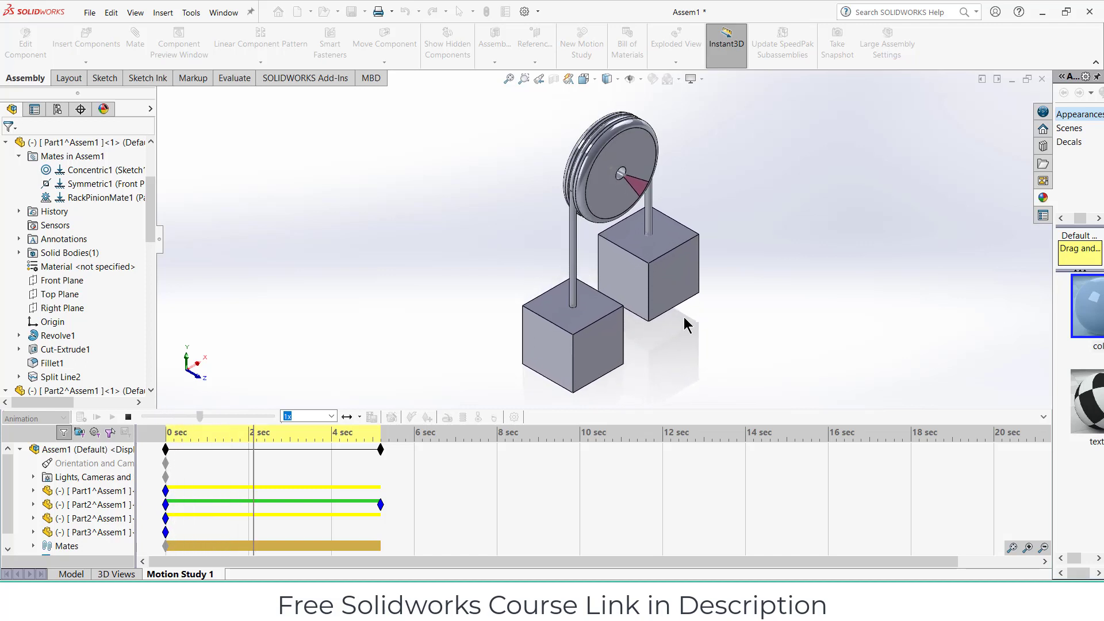
# Step: Return to the front view (Ctrl+1), collapse the timeline and zoom to fit the assembly
pyautogui.moveTo(812, 342); pyautogui.dragTo(746, 292, button='middle')
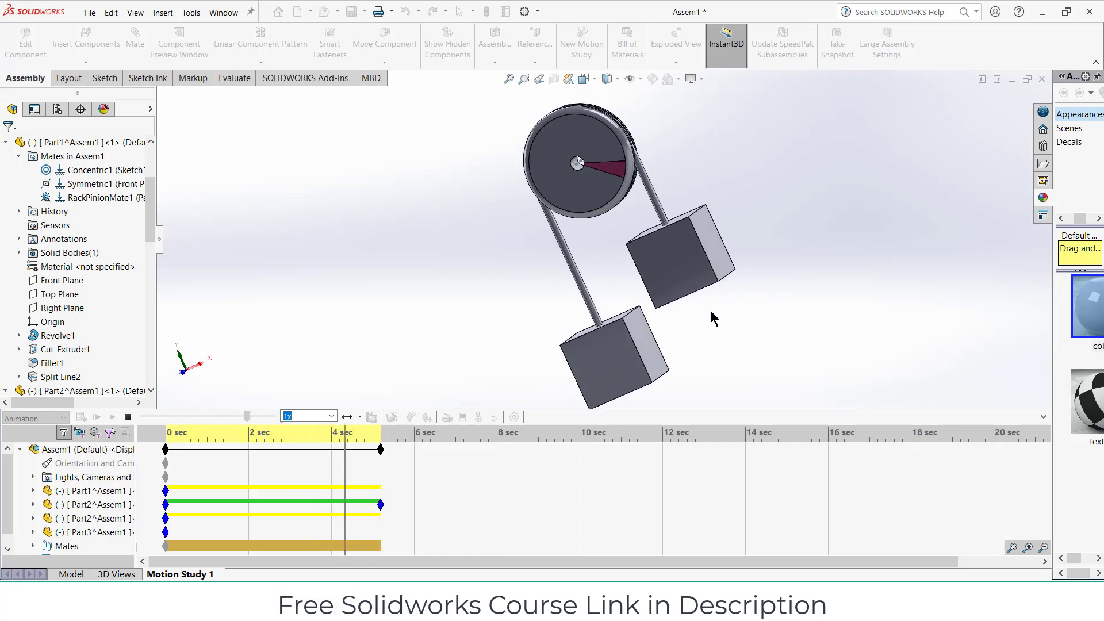
pyautogui.hotkey('ctrl', '1')
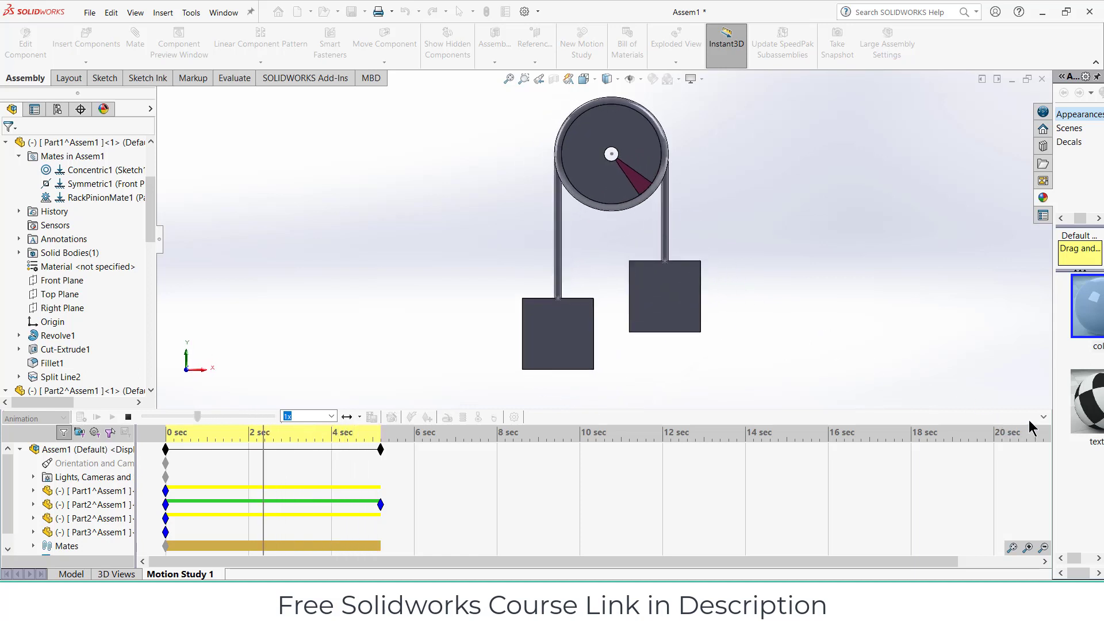
pyautogui.click(1043, 417)
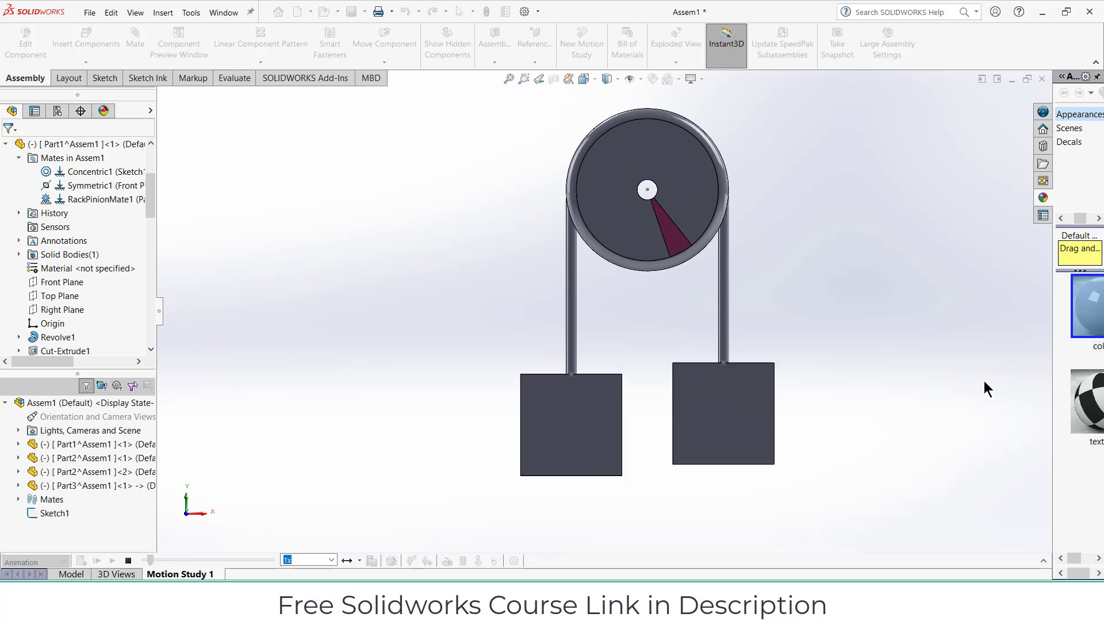
pyautogui.press('z')
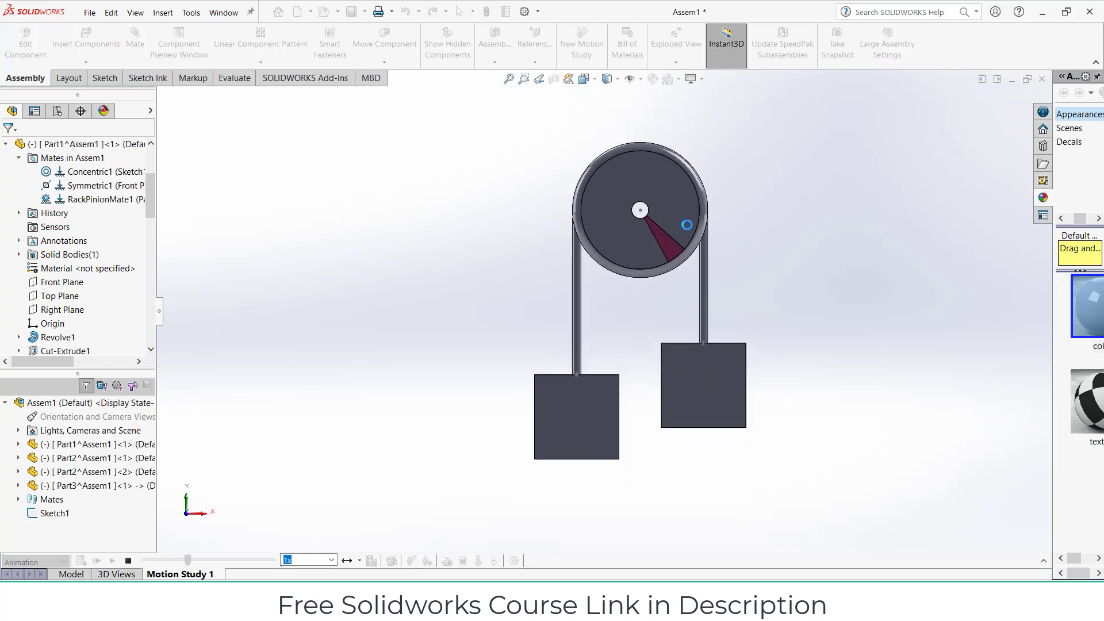
pyautogui.press('f')
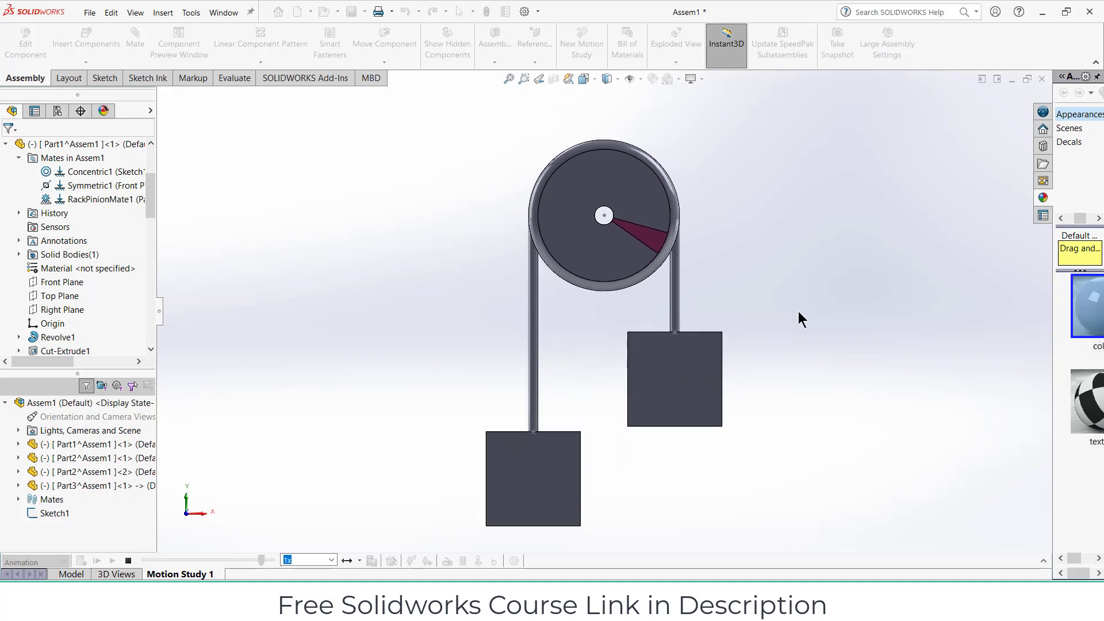